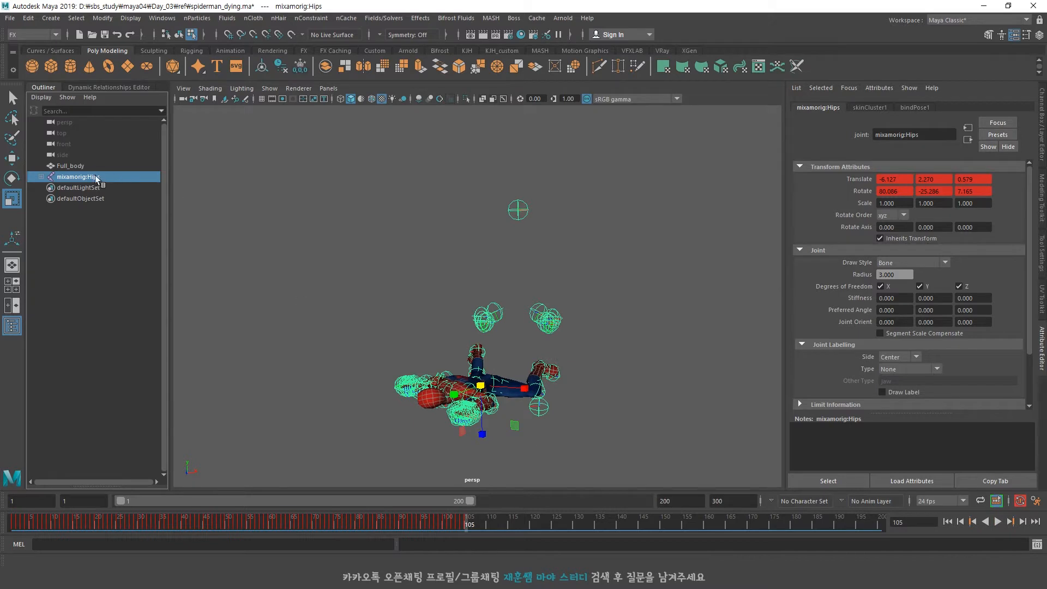
Hide the mixamorig:Hips skeleton, play the animation, and select the Full_body mesh for moving.
{"action": "key", "text": "h"}
{"action": "key", "text": "alt+v"}
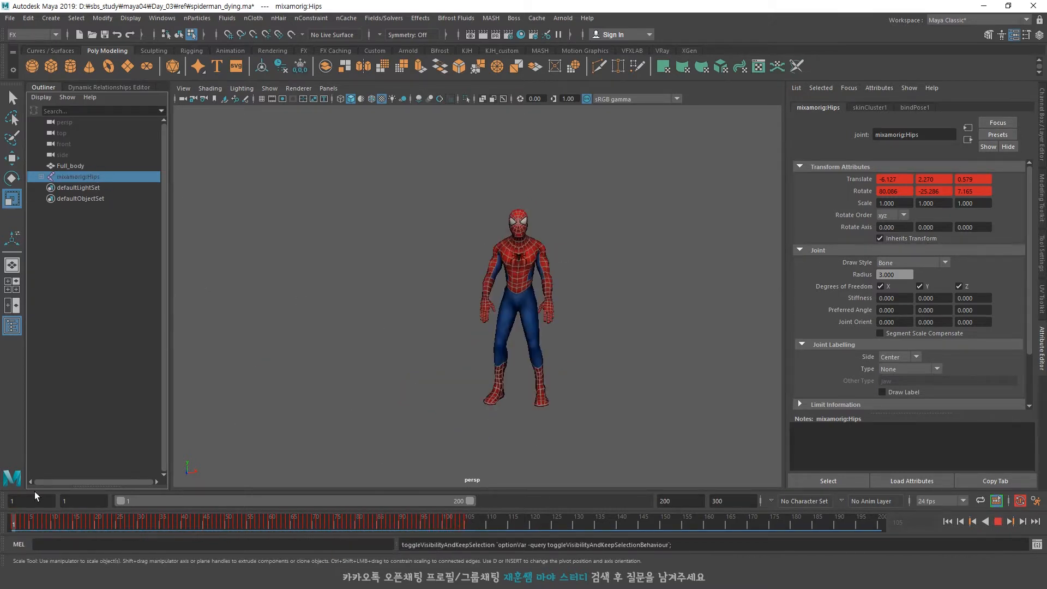
{"action": "right_click_drag", "start_coordinate": [533, 242], "coordinate": [577, 155]}
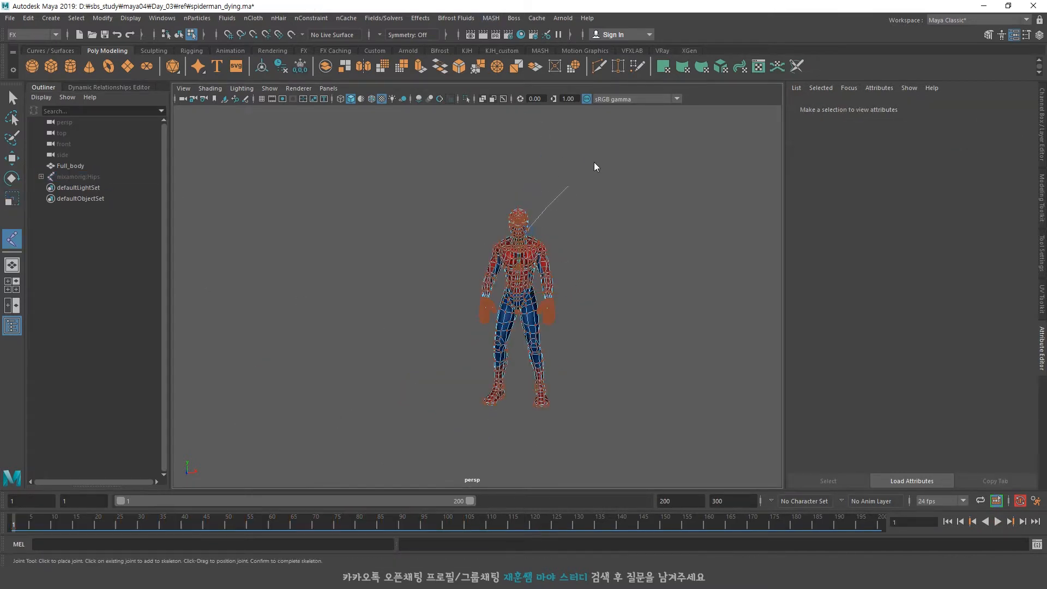
{"action": "key", "text": "F8"}
{"action": "key", "text": "w"}
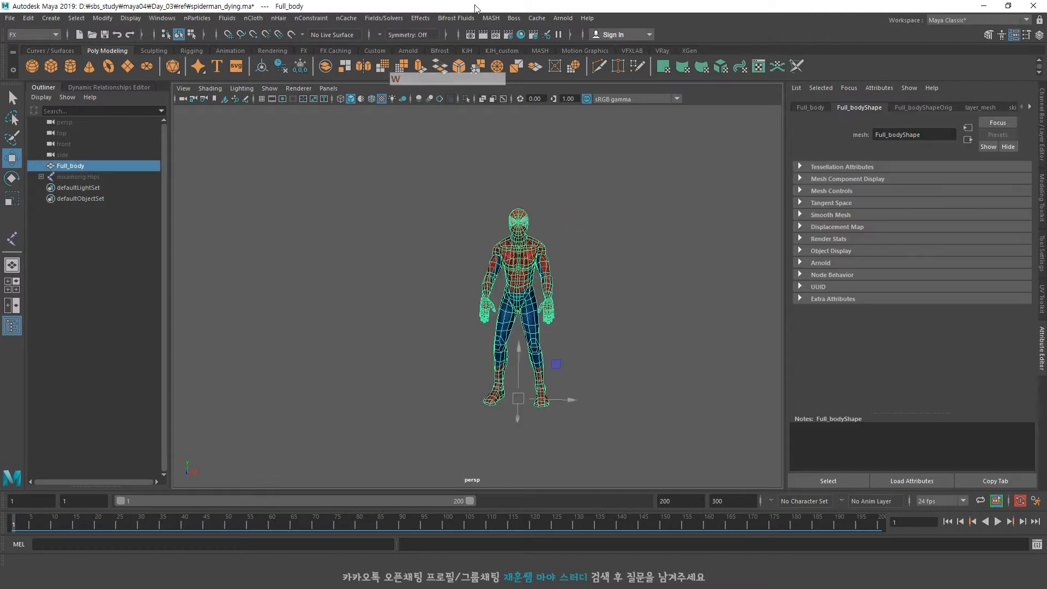
Open the Hypershade and show the attributes of the character's mtl_skin material.
{"action": "left_click", "coordinate": [521, 34]}
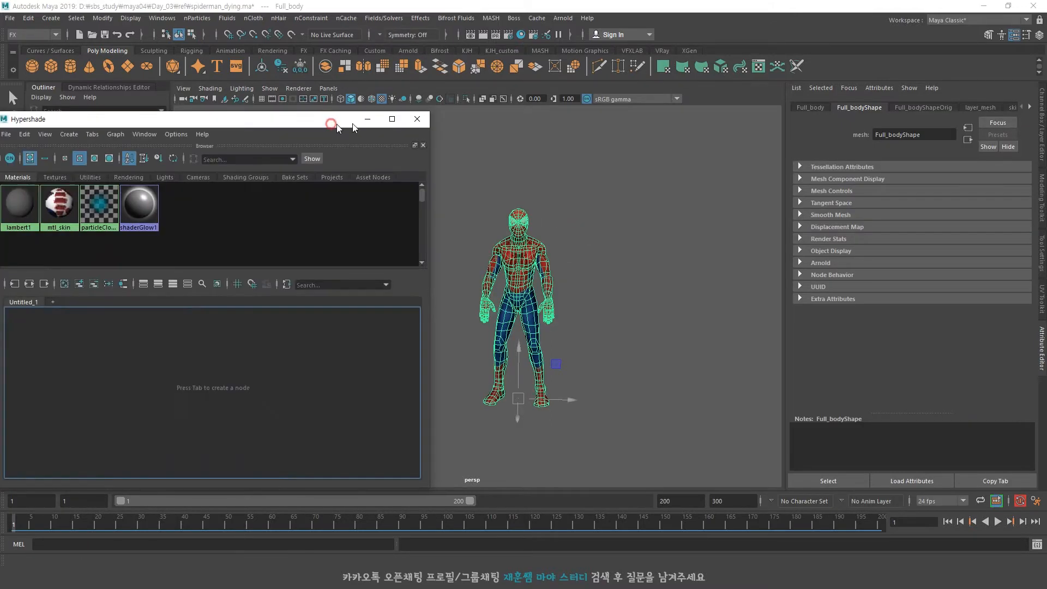
{"action": "left_click", "coordinate": [1030, 108]}
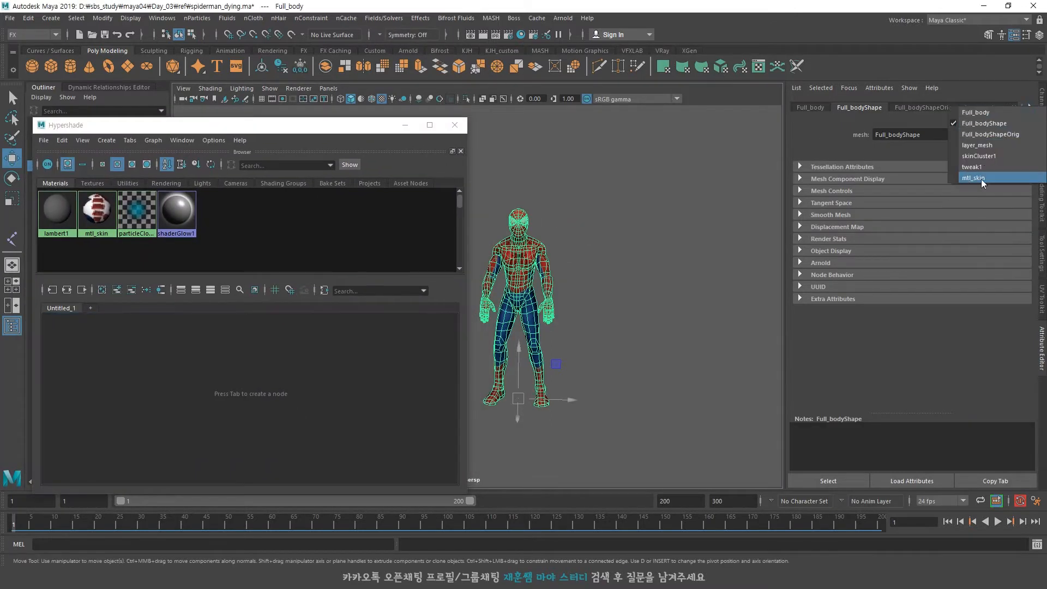
{"action": "left_click", "coordinate": [98, 214]}
{"action": "left_click", "coordinate": [915, 240]}
Create two Maya Ramp textures in the Hypershade and close the node creation window.
{"action": "right_click_drag", "start_coordinate": [212, 356], "coordinate": [208, 272]}
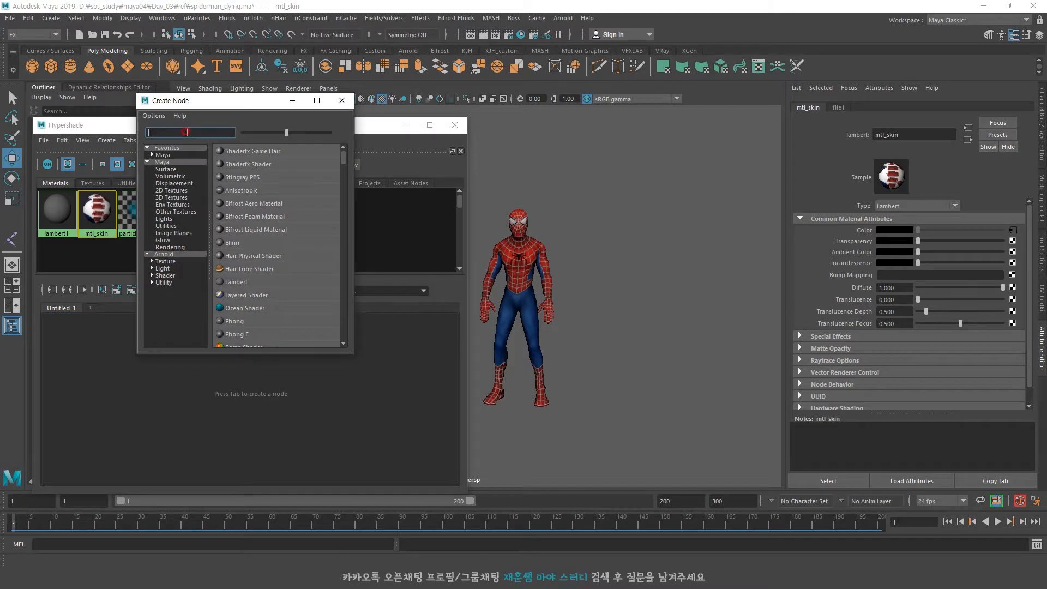
{"action": "left_click", "coordinate": [212, 134]}
{"action": "type", "text": "ramp"}
{"action": "key", "text": "Return"}
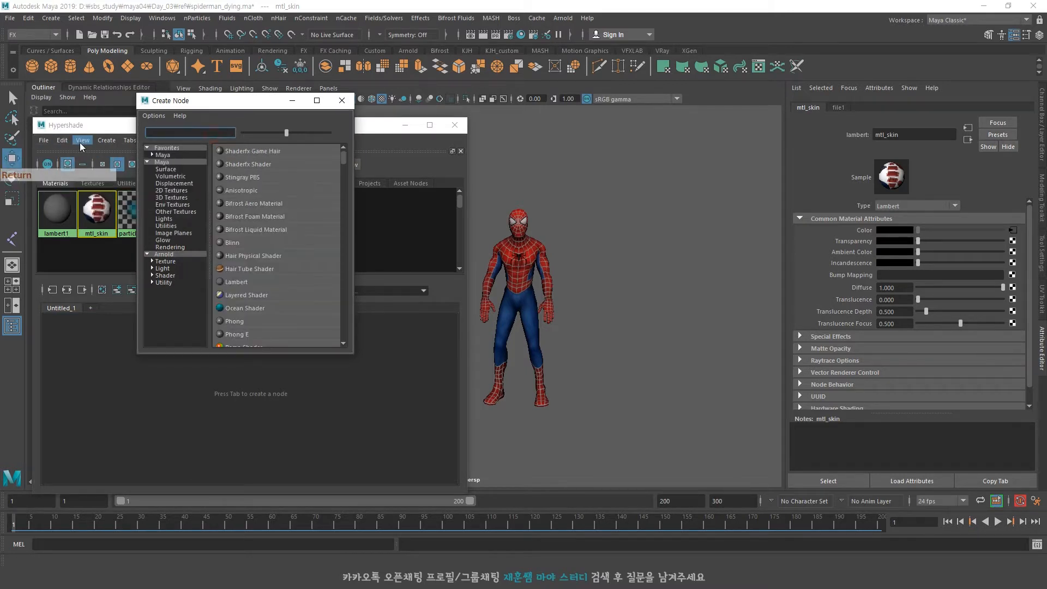
{"action": "type", "text": "ramp"}
{"action": "left_click", "coordinate": [233, 164]}
{"action": "left_click", "coordinate": [233, 164]}
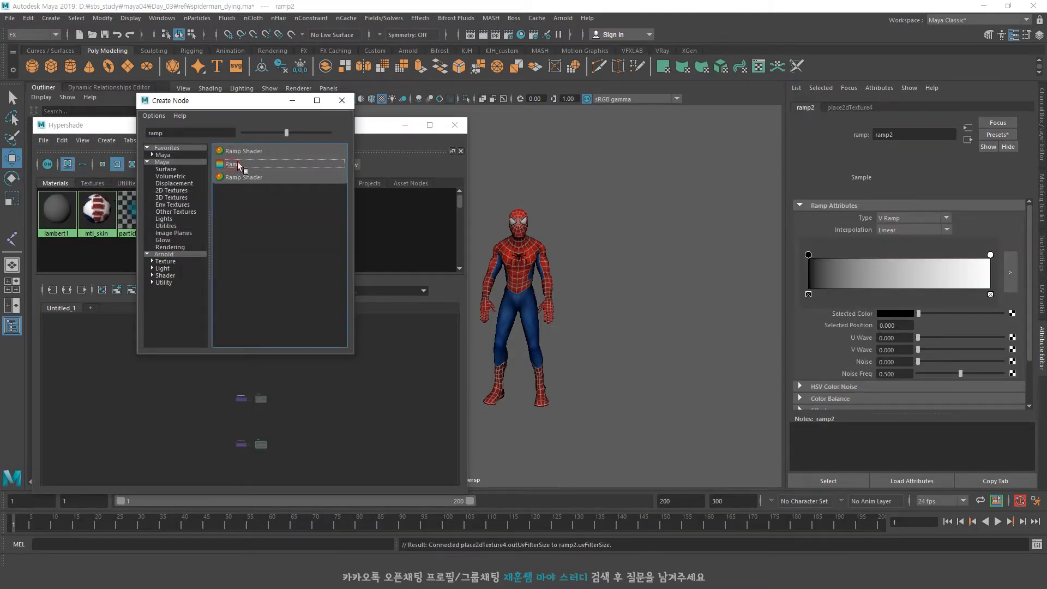
{"action": "left_click", "coordinate": [341, 100]}
Arrange the two ramp nodes and their placement nodes one above the other in the Hypershade graph.
{"action": "left_click_drag", "start_coordinate": [327, 412], "coordinate": [178, 522]}
{"action": "left_click_drag", "start_coordinate": [272, 464], "coordinate": [274, 371]}
{"action": "left_click", "coordinate": [322, 370]}
{"action": "key", "text": "Tab"}
{"action": "type", "text": "F"}
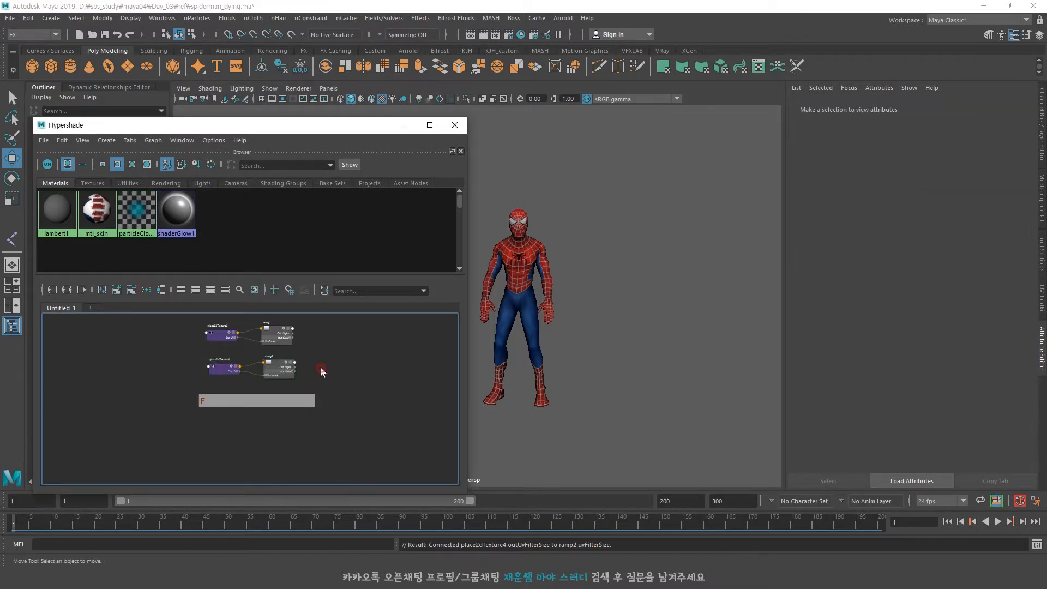
Rename the upper ramp node as tex_transparency.
{"action": "scroll", "coordinate": [299, 346], "scroll_direction": "up", "scroll_amount": 5}
{"action": "double_click", "coordinate": [284, 335]}
{"action": "type", "text": "t"}
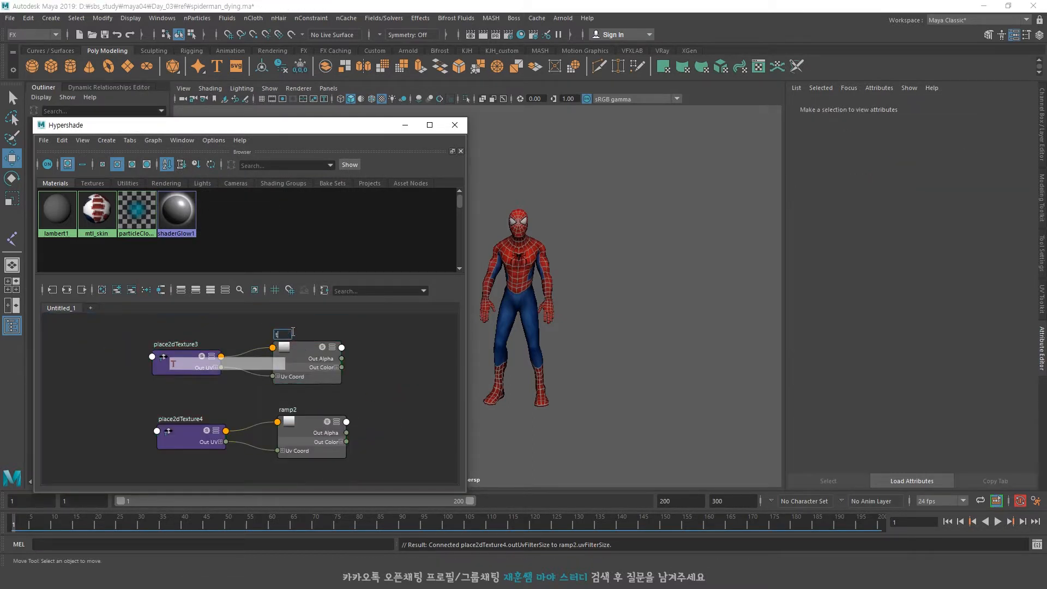
{"action": "type", "text": "ransparency"}
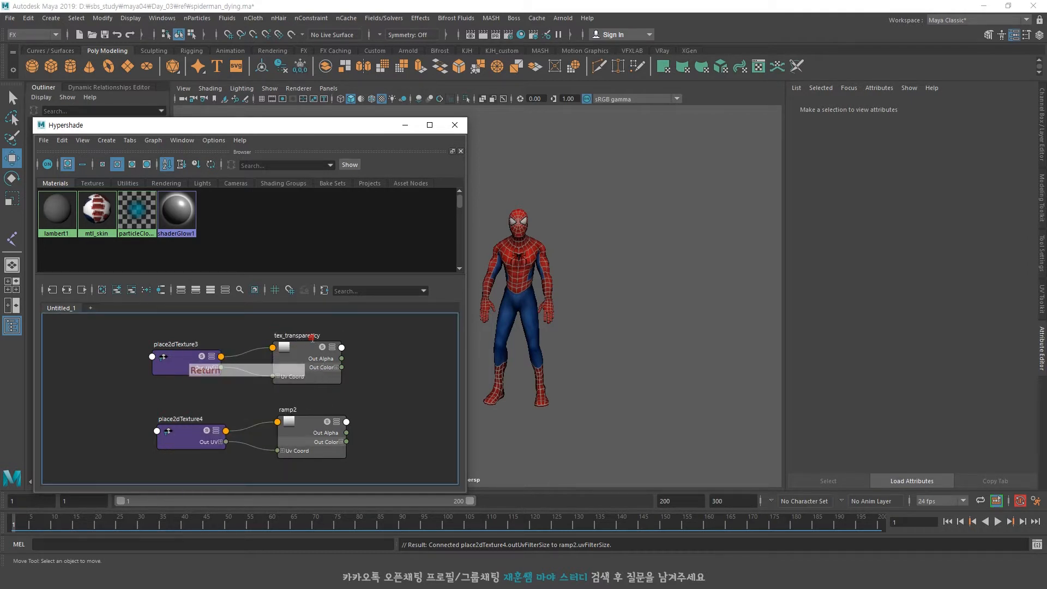
At frame 1, key the black marker of tex_transparency at position 0.99 and the white marker at position 1.
{"action": "left_click", "coordinate": [300, 360]}
{"action": "mouse_move", "coordinate": [15, 519]}
{"action": "left_mouse_down"}
{"action": "mouse_move", "coordinate": [392, 519]}
{"action": "mouse_move", "coordinate": [14, 519]}
{"action": "left_mouse_up"}
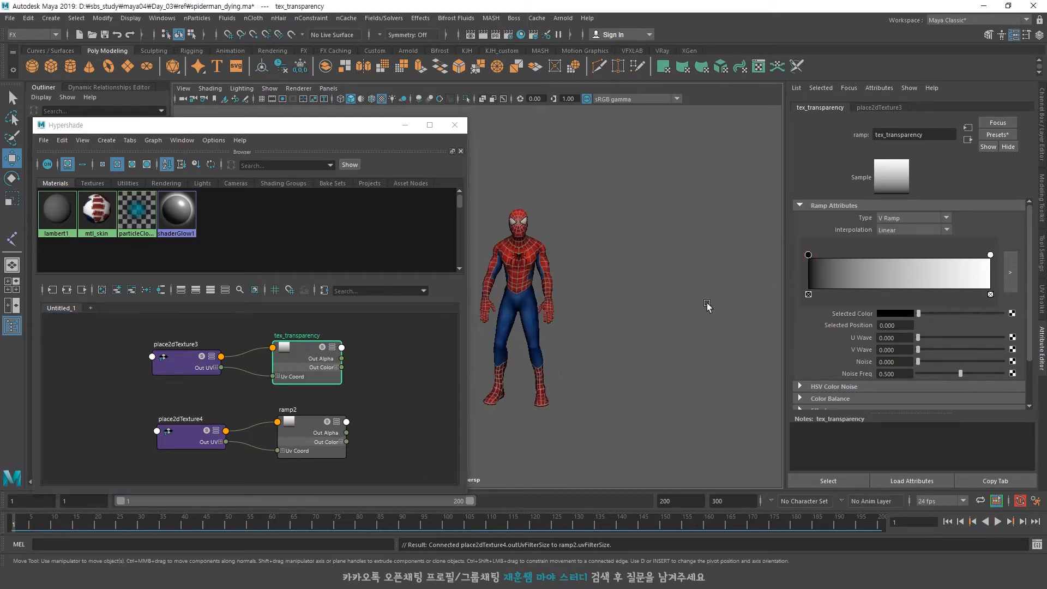
{"action": "type", "text": ".99"}
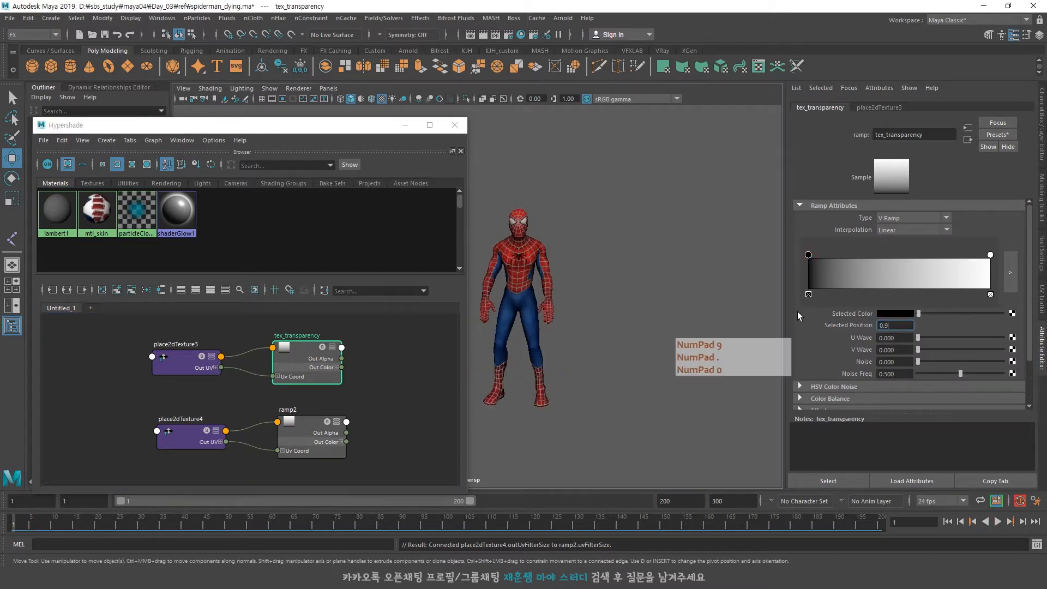
{"action": "key", "text": "Return"}
{"action": "right_click", "coordinate": [859, 331]}
{"action": "left_click", "coordinate": [878, 343]}
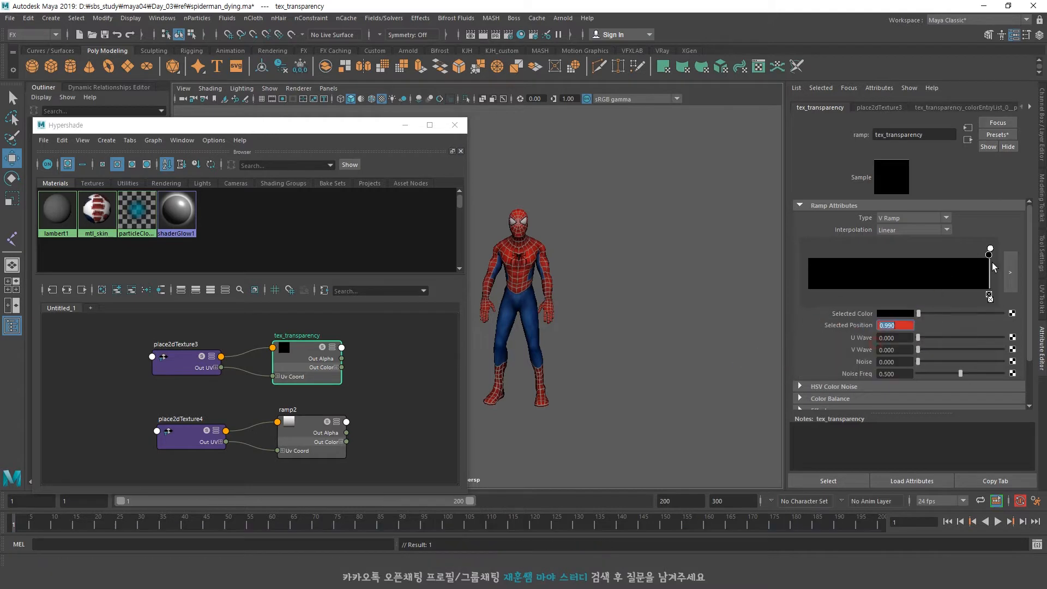
{"action": "right_click", "coordinate": [871, 326]}
{"action": "left_click", "coordinate": [881, 343]}
At frame 105, key the black marker of tex_transparency at position 0 and the white marker at position 0.01.
{"action": "left_click", "coordinate": [467, 526]}
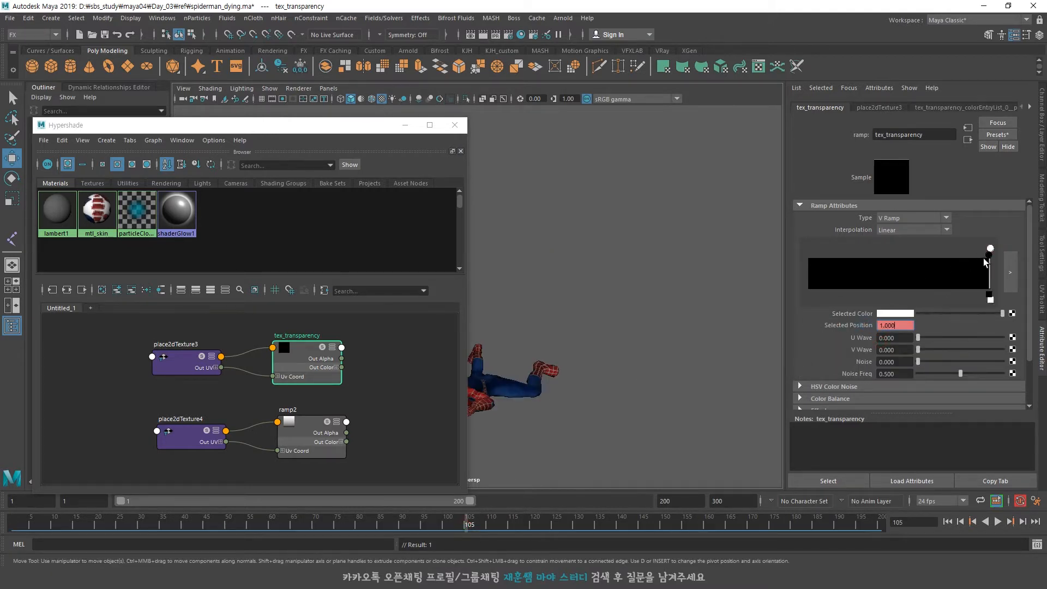
{"action": "left_click", "coordinate": [305, 355]}
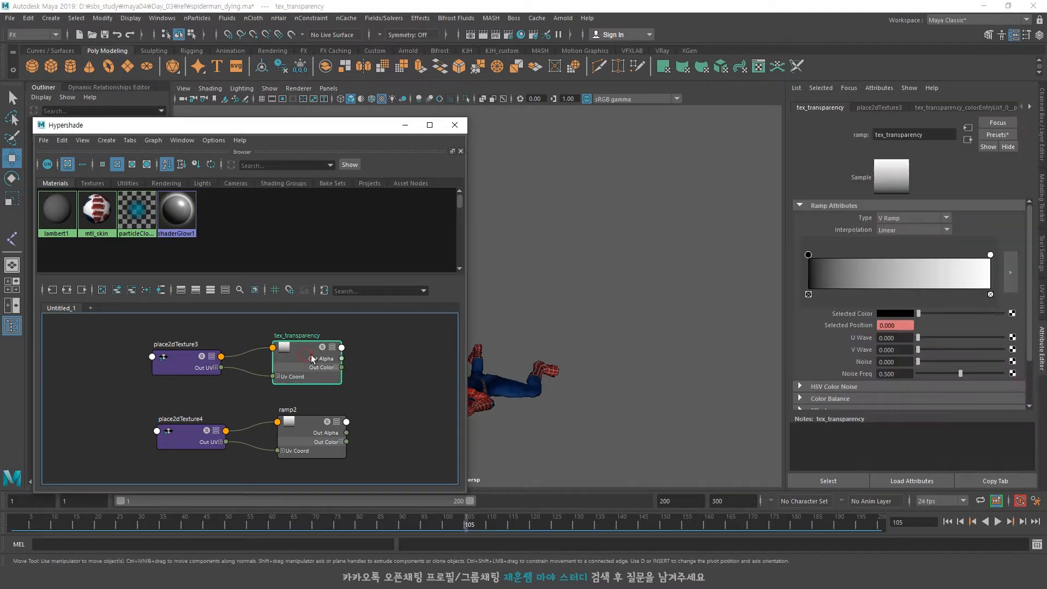
{"action": "right_click", "coordinate": [868, 325]}
{"action": "left_click", "coordinate": [879, 344]}
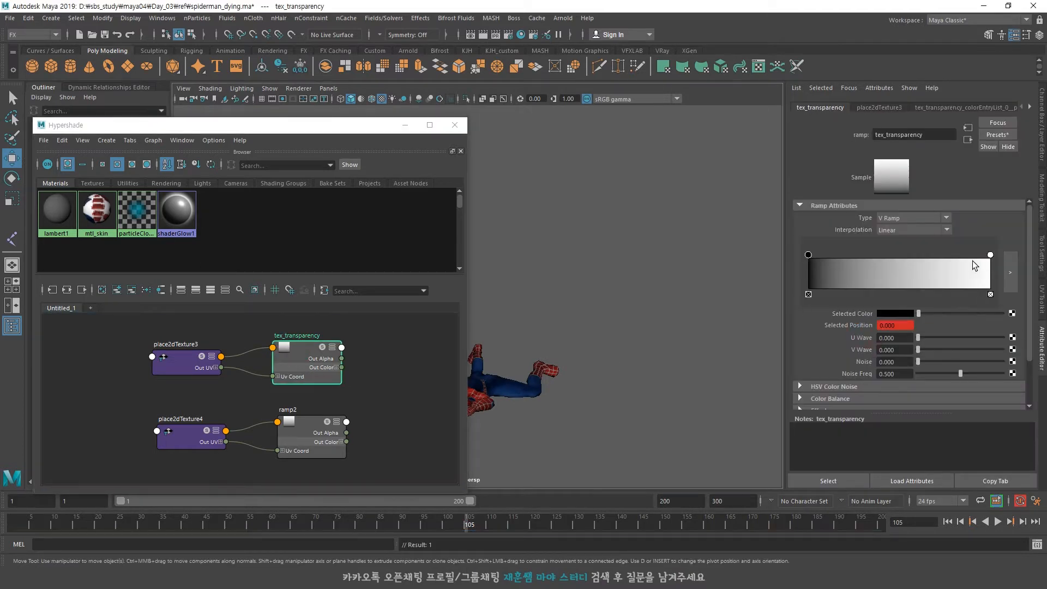
{"action": "left_click_drag", "start_coordinate": [991, 254], "coordinate": [908, 256]}
{"action": "left_click", "coordinate": [888, 326]}
{"action": "type", "text": "0.01"}
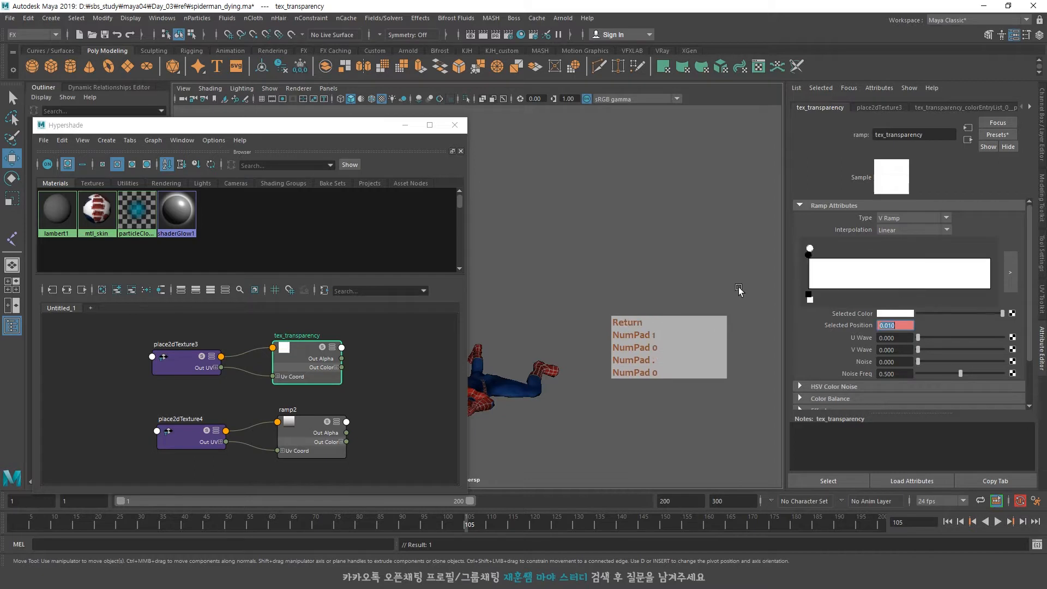
{"action": "key", "text": "Return"}
{"action": "right_click", "coordinate": [868, 325]}
{"action": "left_click", "coordinate": [883, 330]}
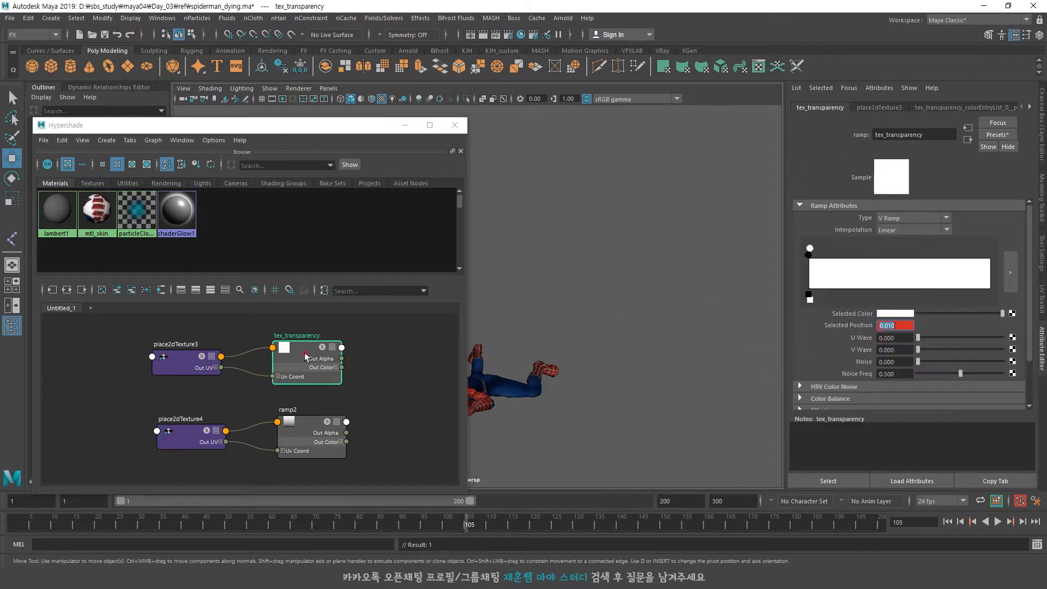
Scrub and play the timeline to check the animation of the tex_transparency ramp.
{"action": "left_click_drag", "start_coordinate": [379, 528], "coordinate": [67, 525]}
{"action": "mouse_move", "coordinate": [196, 527]}
{"action": "left_mouse_down"}
{"action": "mouse_move", "coordinate": [397, 524]}
{"action": "mouse_move", "coordinate": [206, 524]}
{"action": "left_mouse_up"}
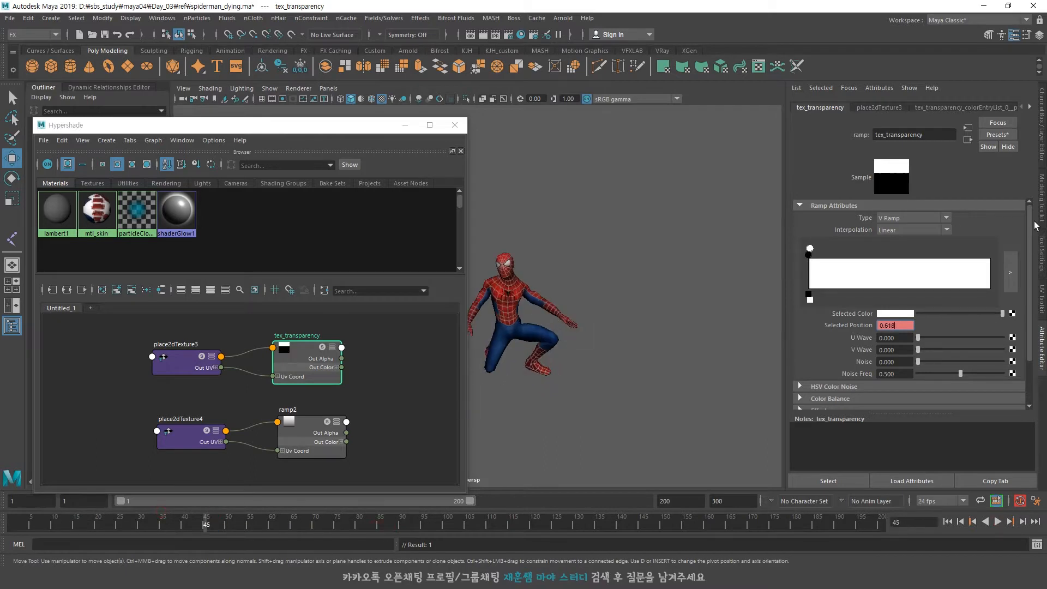
{"action": "key", "text": "alt+v"}
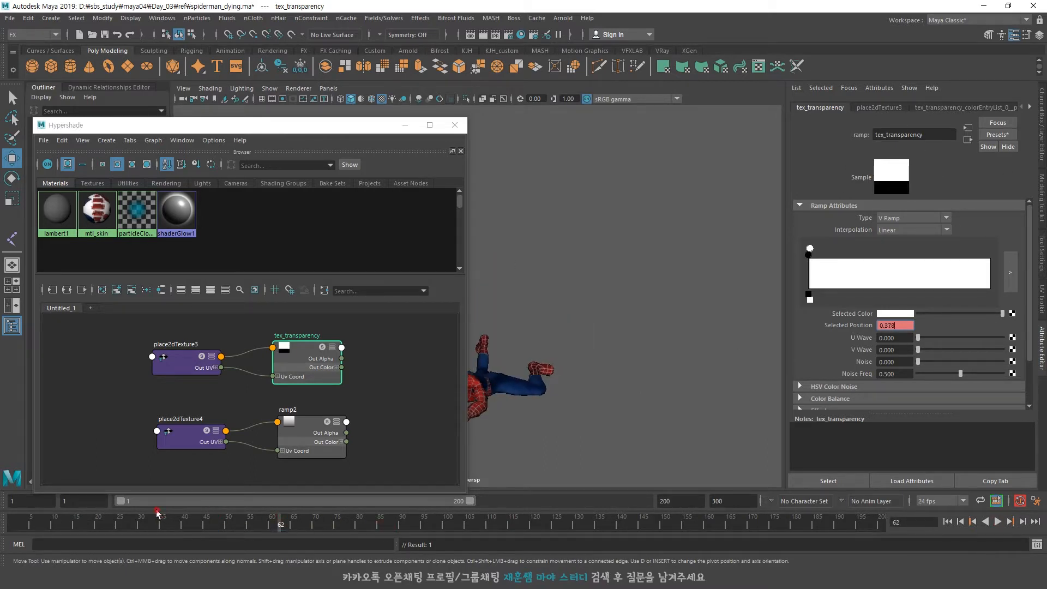
Connect tex_transparency to the transparency of mtl_skin and check the dissolve on the character around frame 45.
{"action": "middle_click_drag", "start_coordinate": [137, 223], "coordinate": [97, 212]}
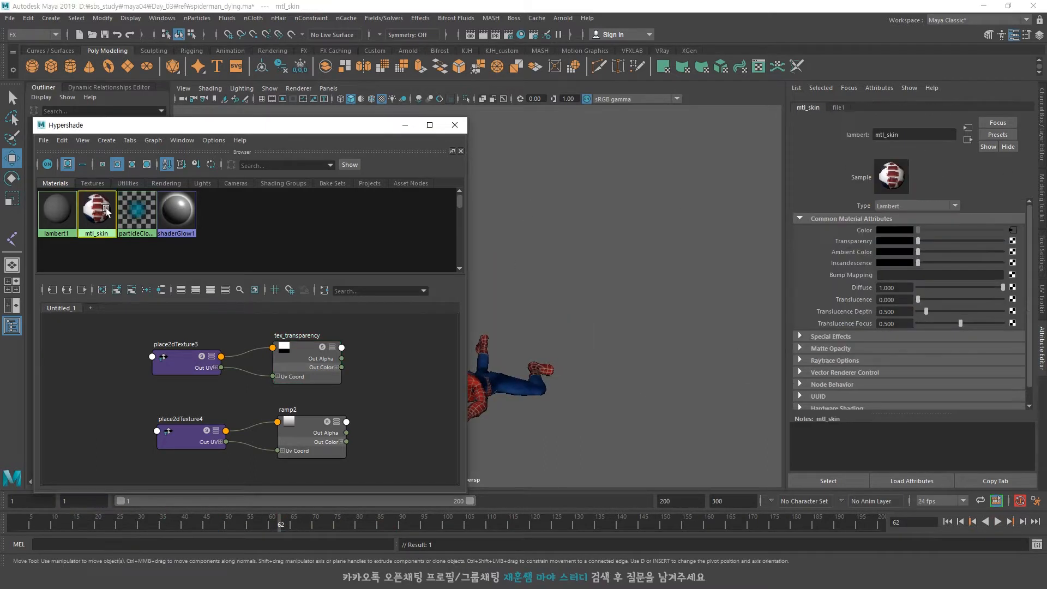
{"action": "left_click_drag", "start_coordinate": [362, 525], "coordinate": [20, 515]}
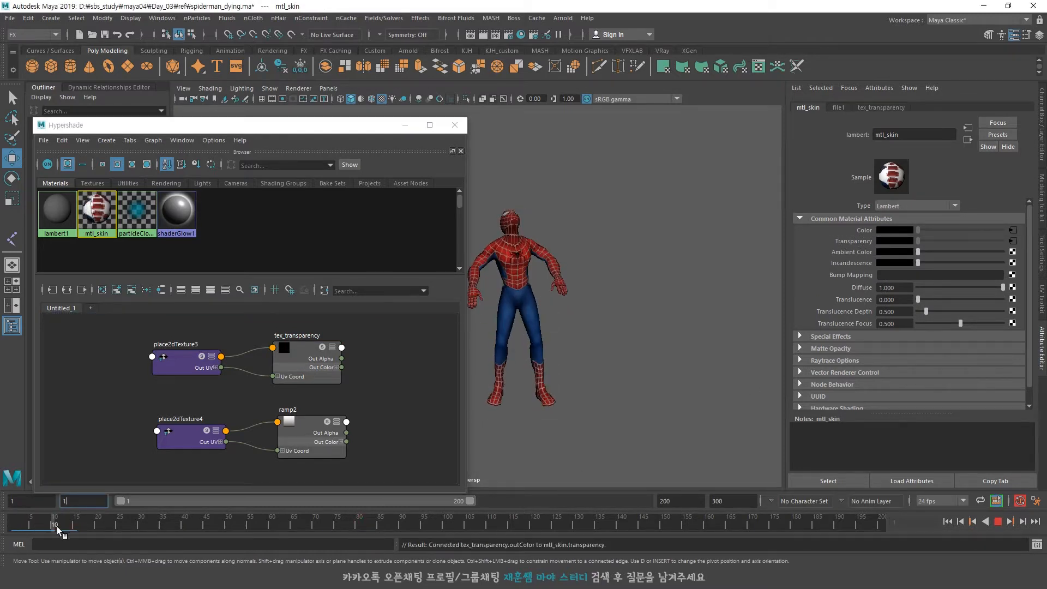
{"action": "left_click_drag", "start_coordinate": [212, 532], "coordinate": [201, 532]}
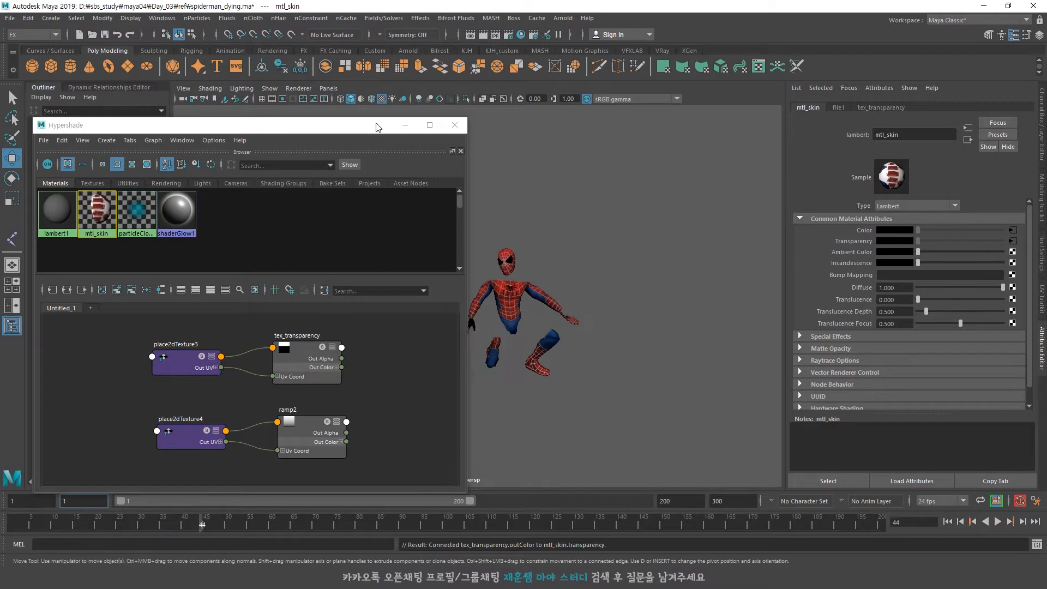
{"action": "left_click_drag", "start_coordinate": [378, 125], "coordinate": [267, 126]}
{"action": "mouse_move", "coordinate": [195, 522]}
{"action": "left_mouse_down"}
{"action": "mouse_move", "coordinate": [299, 525]}
{"action": "mouse_move", "coordinate": [207, 519]}
{"action": "left_mouse_up"}
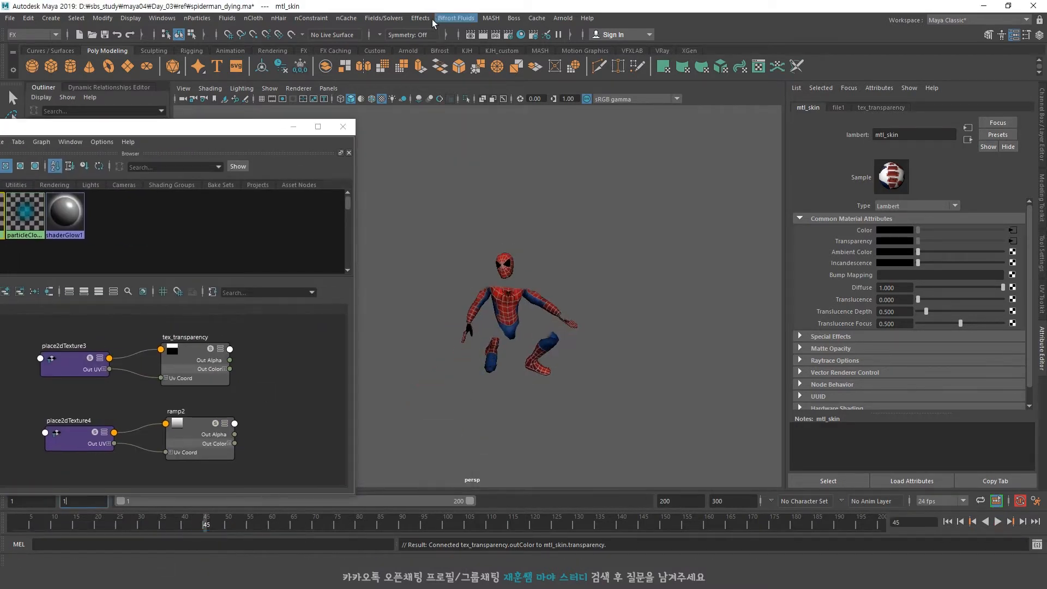
Examine the UV layout of the Full_body mesh in the UV Editor, scrub back to frame 22, and close the editor.
{"action": "left_click", "coordinate": [33, 34]}
{"action": "left_click", "coordinate": [27, 41]}
{"action": "left_click", "coordinate": [420, 18]}
{"action": "left_click", "coordinate": [459, 100]}
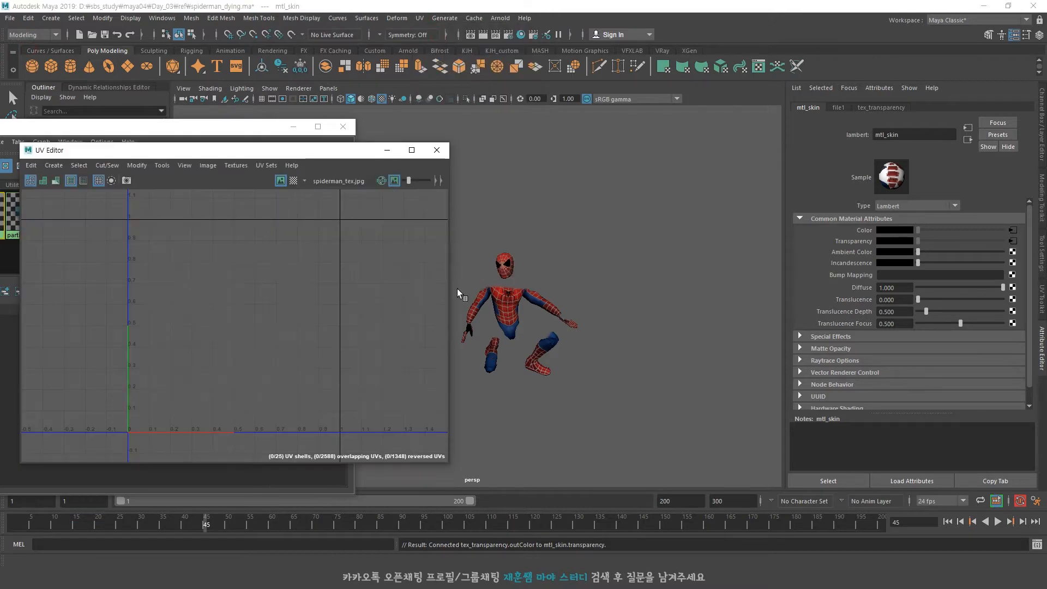
{"action": "left_click", "coordinate": [507, 296]}
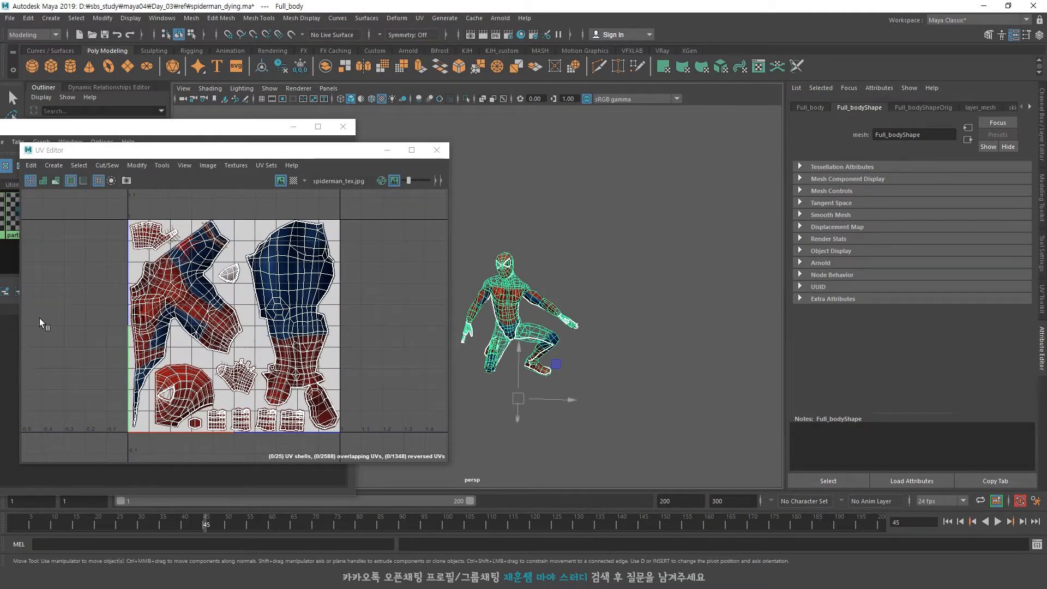
{"action": "left_click_drag", "start_coordinate": [240, 521], "coordinate": [107, 523]}
{"action": "left_click", "coordinate": [436, 150]}
{"action": "left_click", "coordinate": [625, 241]}
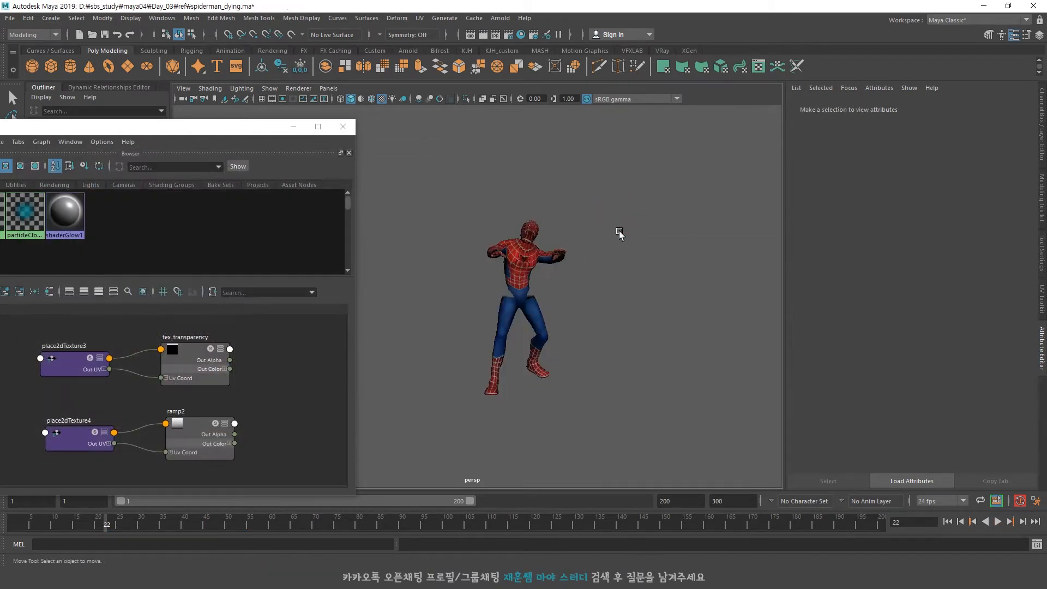
Minimize the Hypershade, return to frame 1, and select the Full_body mesh.
{"action": "left_click", "coordinate": [294, 126]}
{"action": "left_click", "coordinate": [532, 263]}
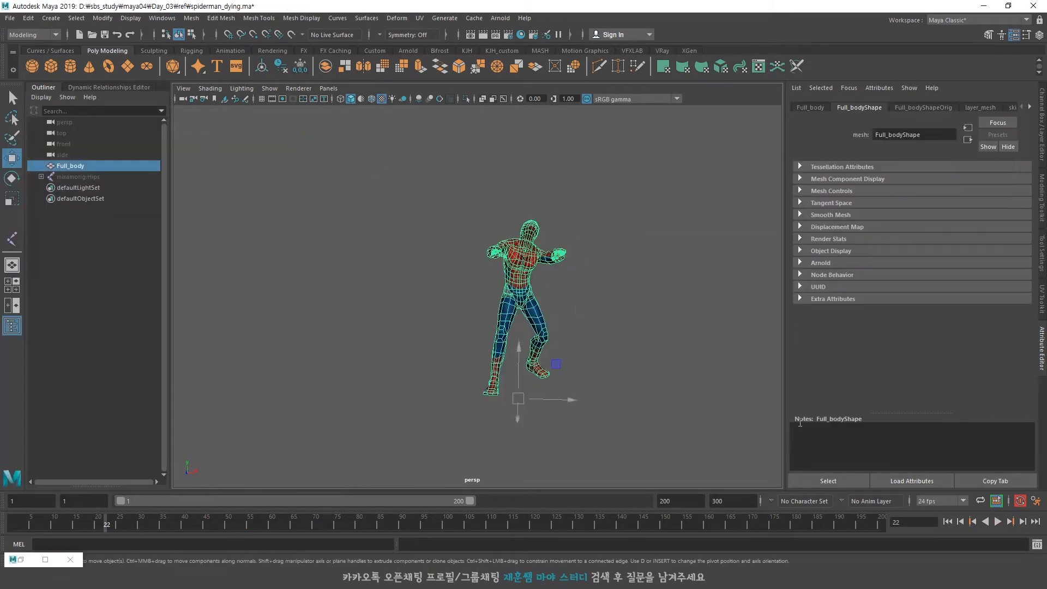
{"action": "left_click", "coordinate": [948, 522]}
{"action": "left_click_drag", "start_coordinate": [600, 283], "coordinate": [638, 251], "text": "alt"}
{"action": "left_click", "coordinate": [631, 266]}
{"action": "scroll", "coordinate": [627, 263], "scroll_direction": "up", "scroll_amount": 3}
{"action": "left_click", "coordinate": [476, 227]}
Switch to the FX toolset and set the default nParticle type to Balls.
{"action": "left_click", "coordinate": [33, 35]}
{"action": "left_click", "coordinate": [22, 79]}
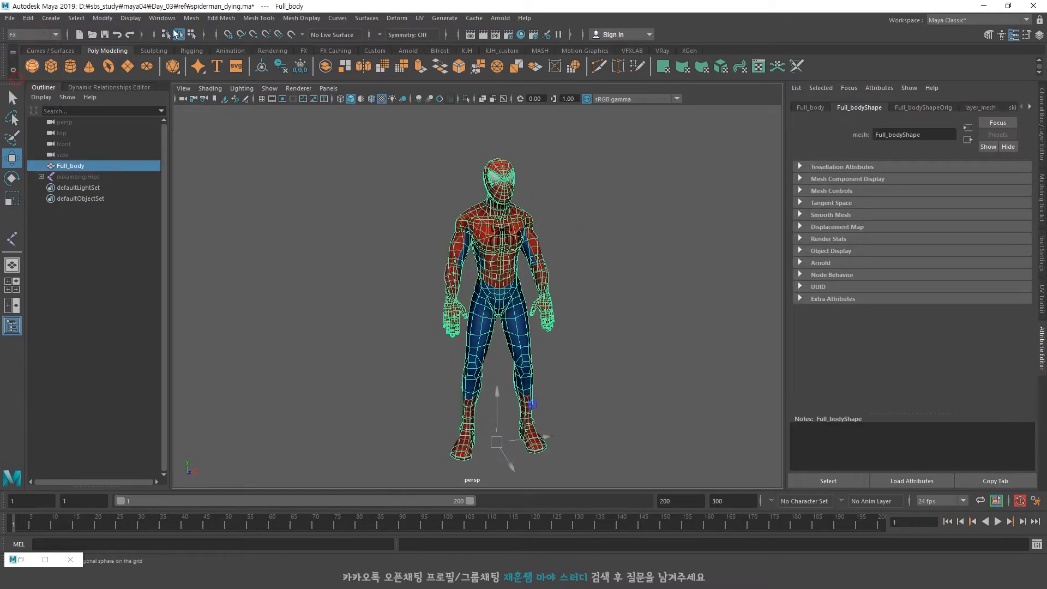
{"action": "left_click", "coordinate": [197, 18]}
{"action": "mouse_move", "coordinate": [283, 132]}
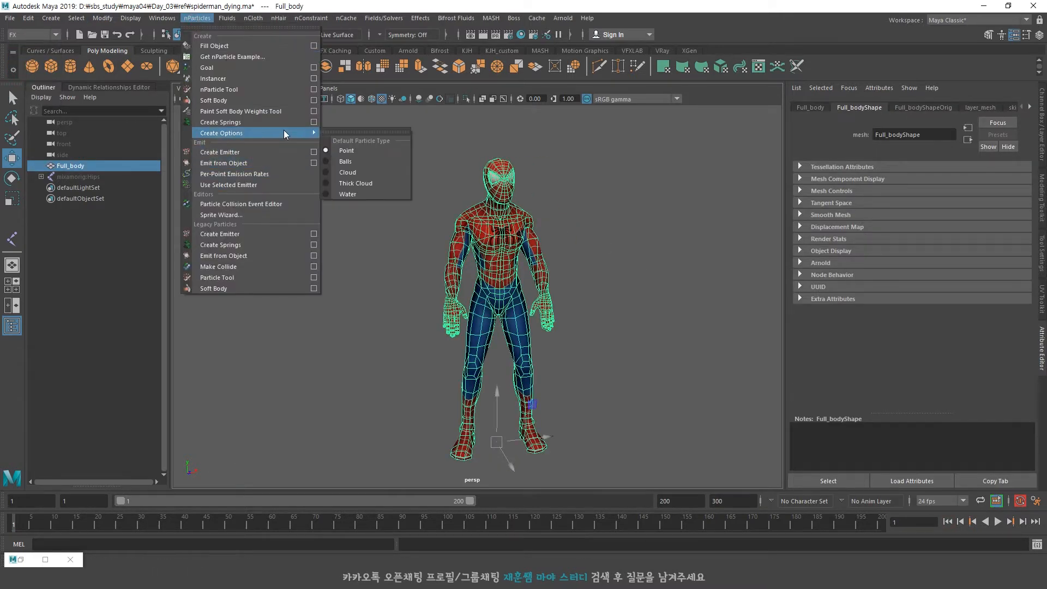
{"action": "left_click", "coordinate": [346, 162]}
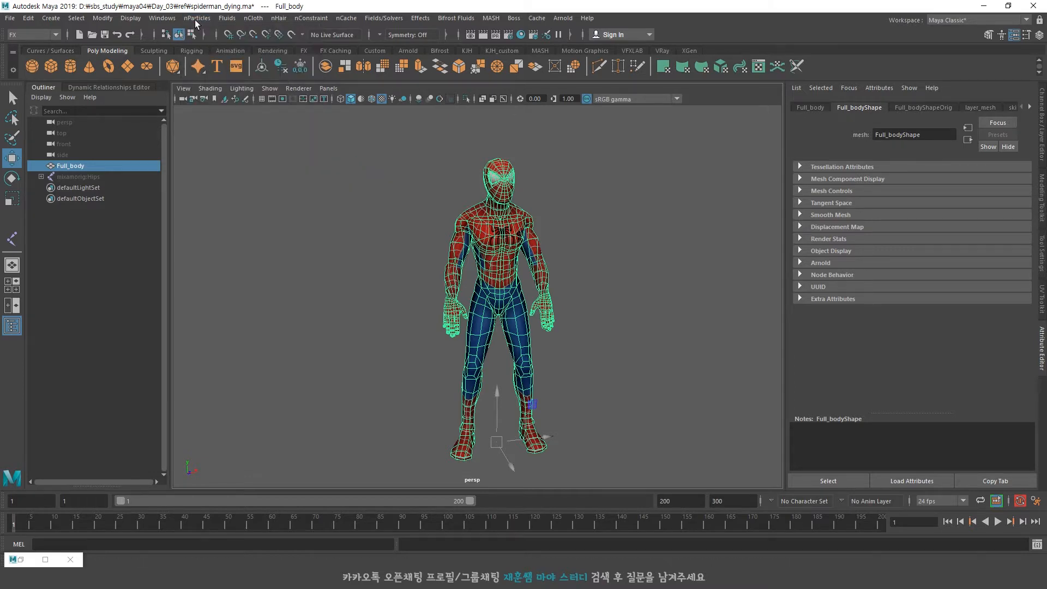
Emit nParticles from the Full_body mesh using an Omni emitter with a rate of 100, and play the simulation.
{"action": "left_click", "coordinate": [197, 18]}
{"action": "left_click", "coordinate": [313, 163]}
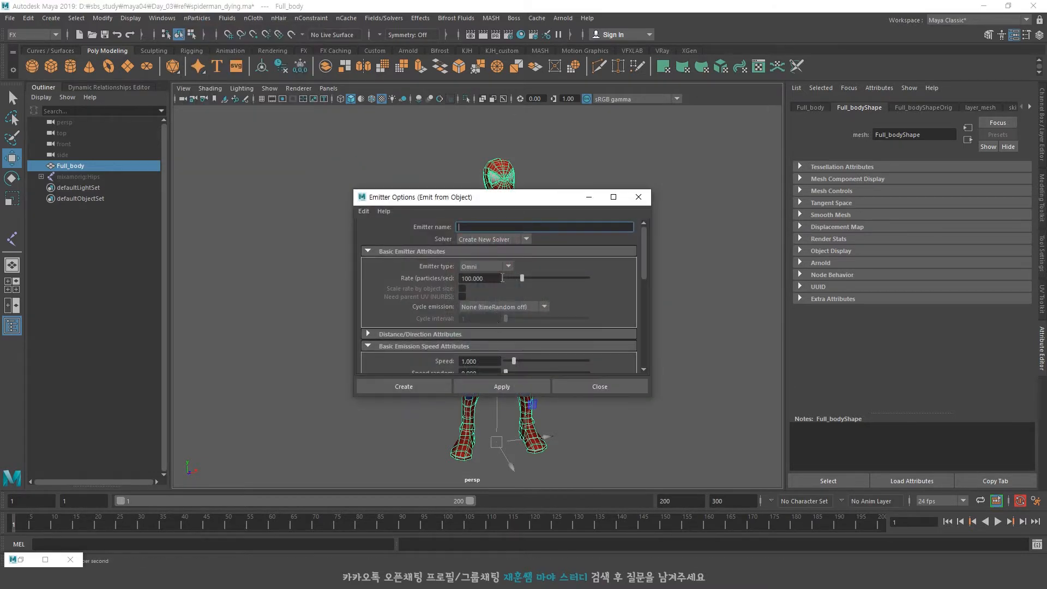
{"action": "left_click", "coordinate": [515, 388]}
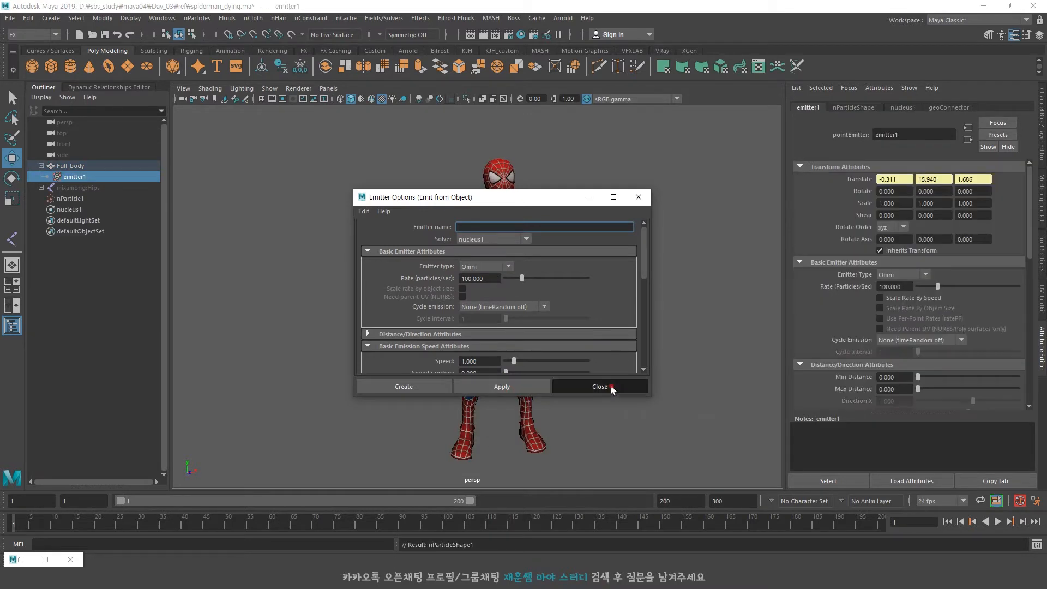
{"action": "left_click", "coordinate": [608, 386]}
{"action": "left_click", "coordinate": [998, 521]}
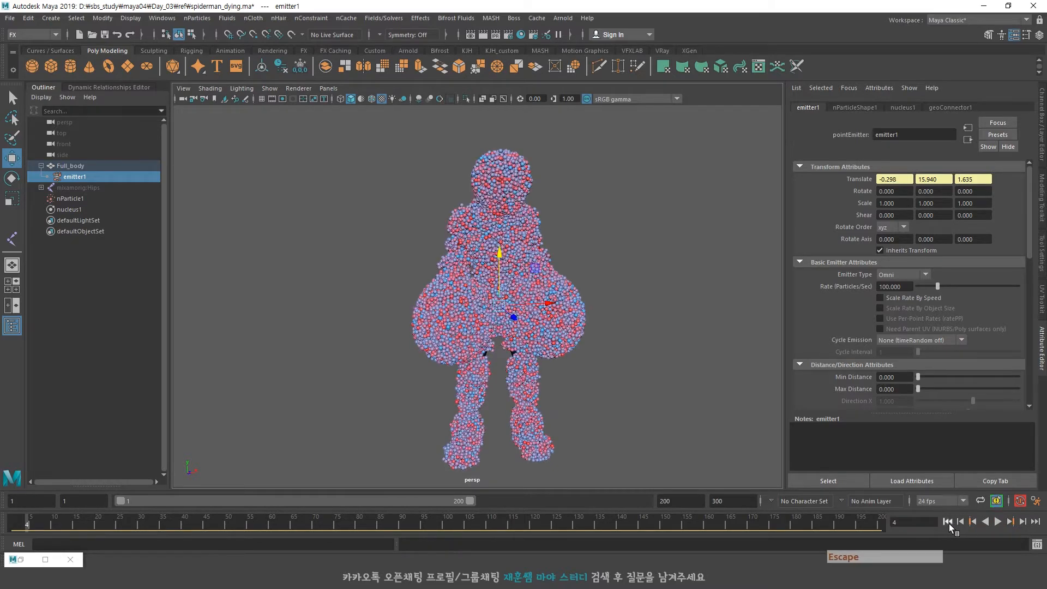
Rewind to frame 1, change emitter1's emitter type to Surface, and test the emission by playing the simulation.
{"action": "left_click", "coordinate": [947, 522]}
{"action": "key", "text": "Escape"}
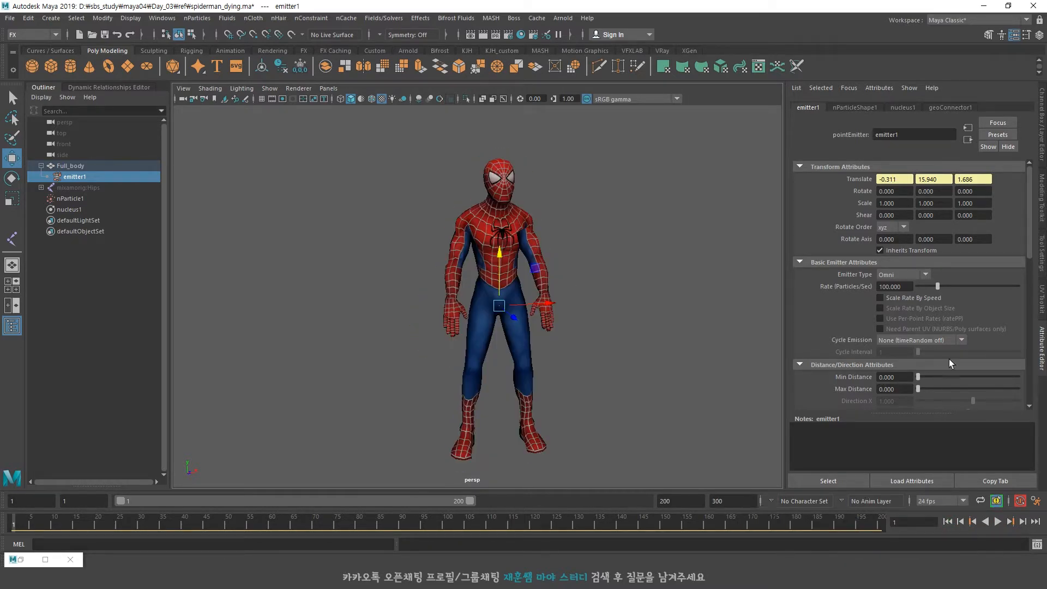
{"action": "left_click", "coordinate": [890, 308]}
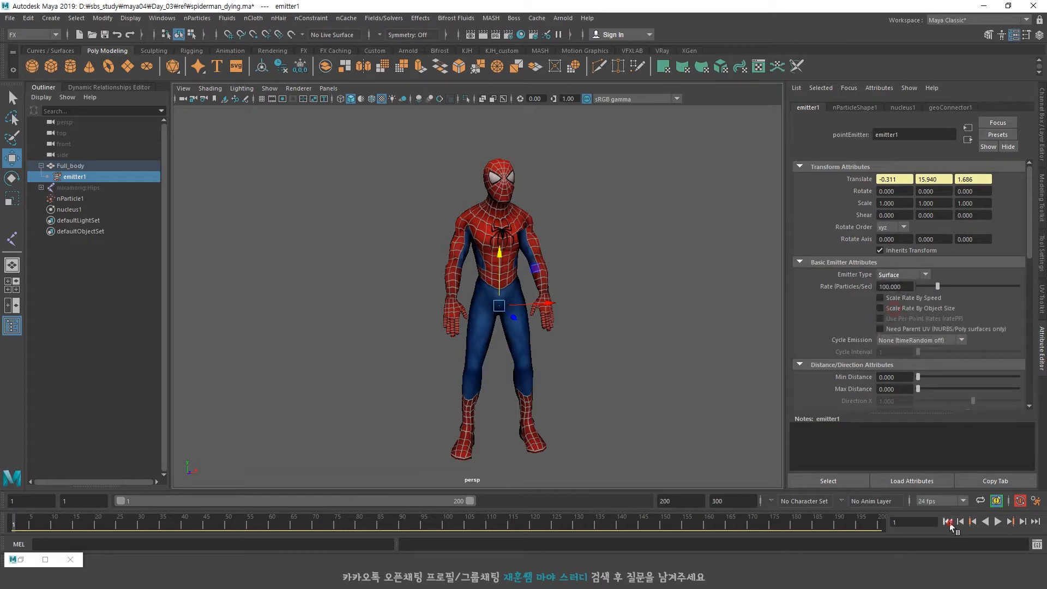
{"action": "left_click", "coordinate": [997, 521]}
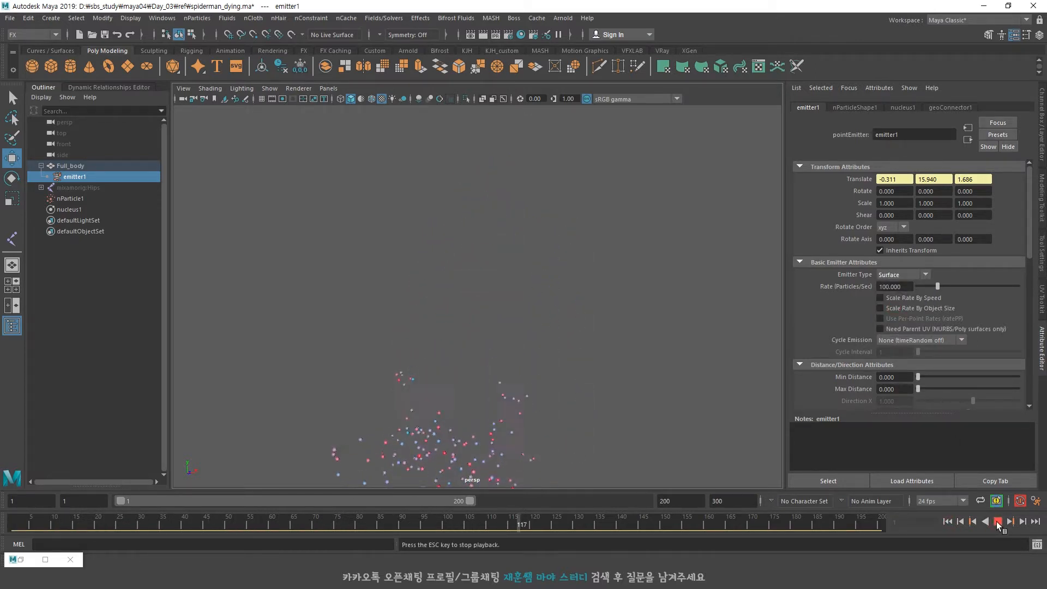
{"action": "left_click", "coordinate": [996, 521]}
{"action": "left_click", "coordinate": [947, 521]}
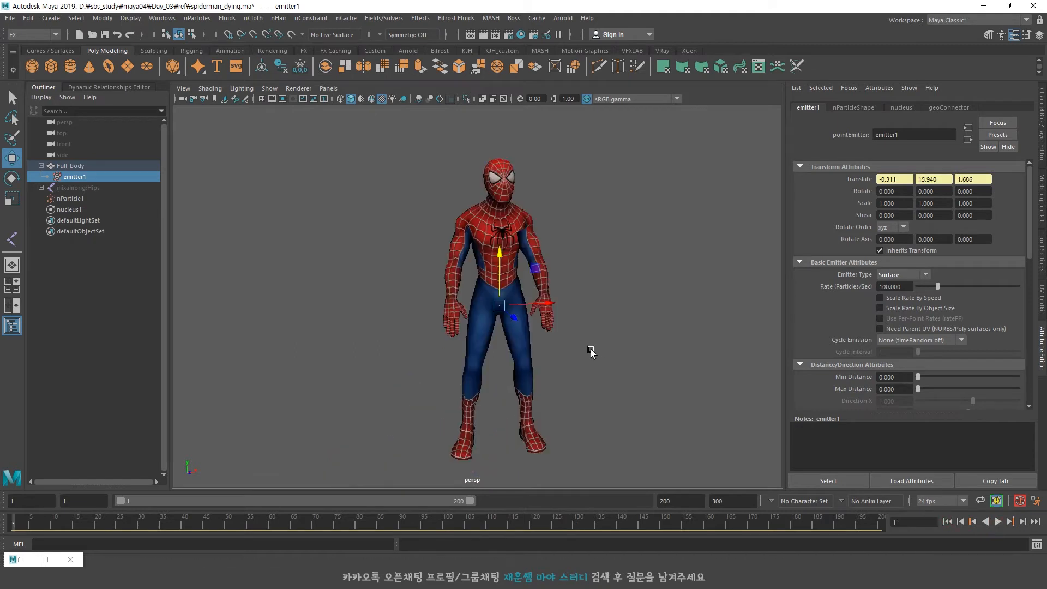
Enable emitter1's texture rate, set the Texture Rate color to black, and test the emission from frame 1.
{"action": "left_click_drag", "start_coordinate": [591, 349], "coordinate": [616, 343], "text": "alt"}
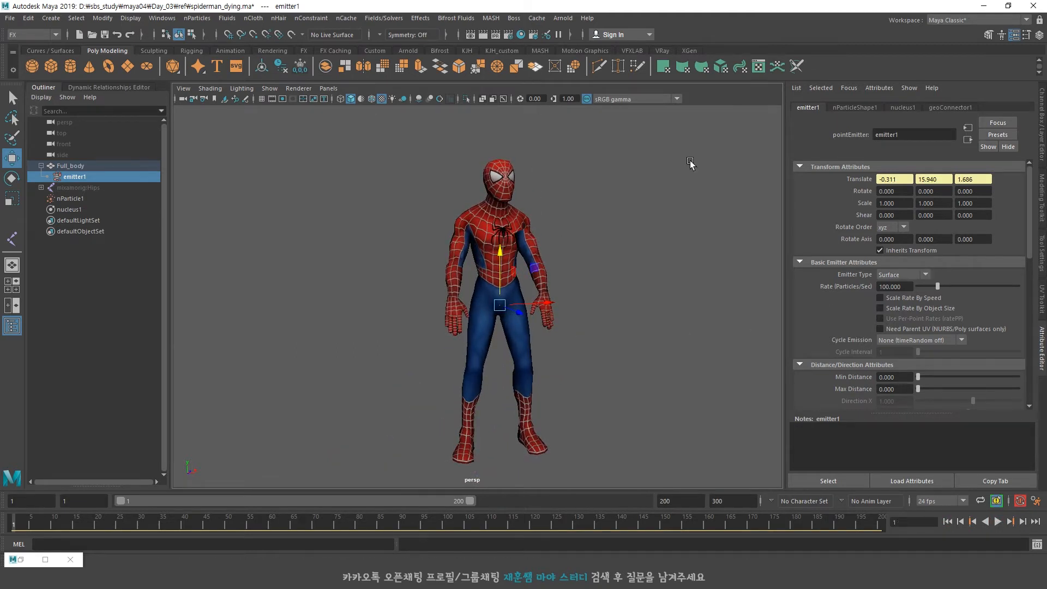
{"action": "scroll", "coordinate": [920, 286], "scroll_direction": "down", "scroll_amount": 10}
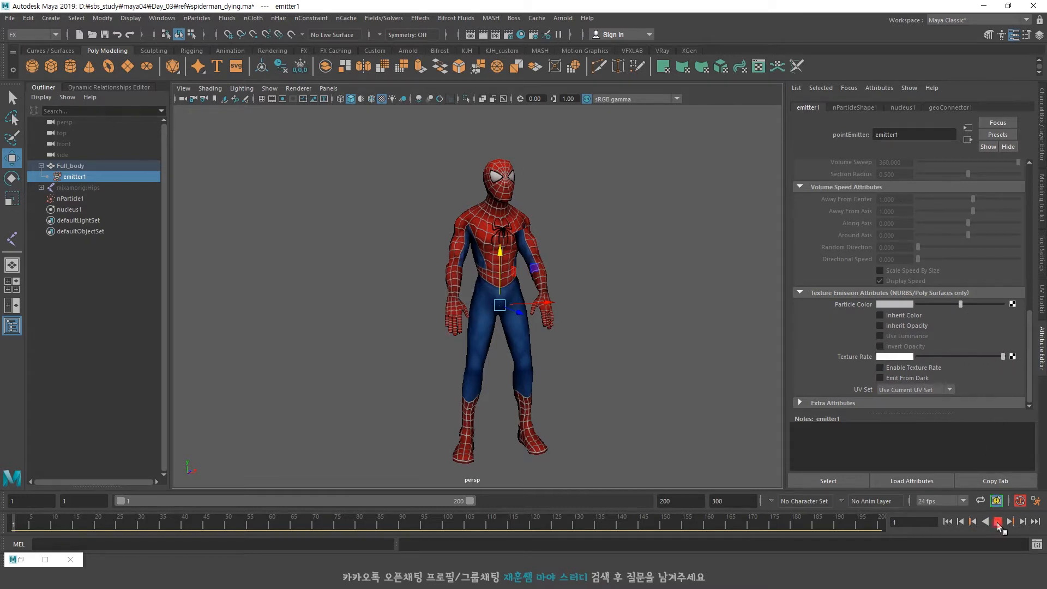
{"action": "left_click", "coordinate": [997, 524]}
{"action": "left_click", "coordinate": [997, 524]}
{"action": "left_click", "coordinate": [948, 523]}
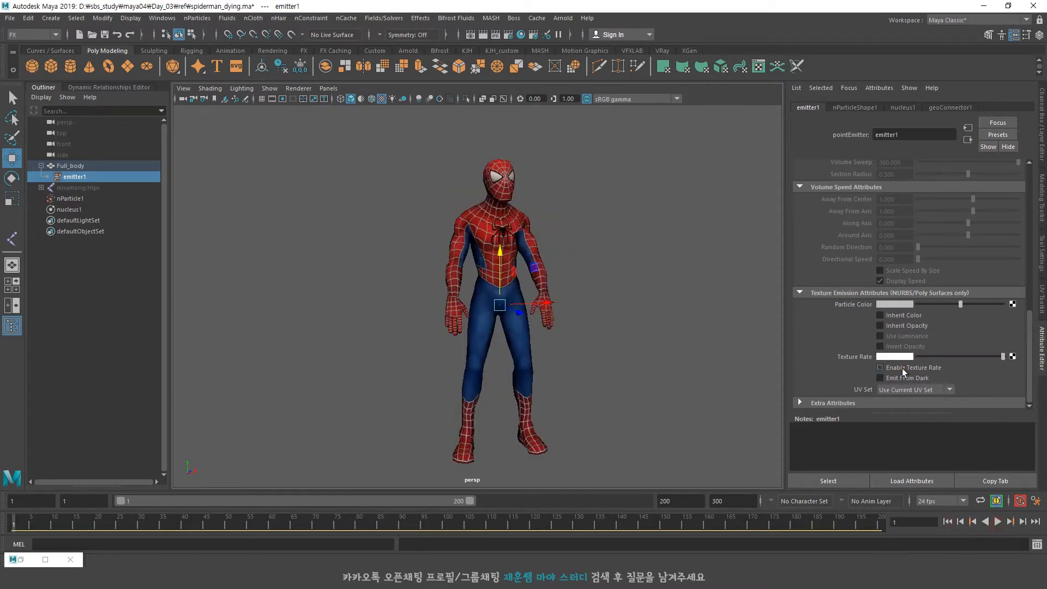
{"action": "left_click", "coordinate": [996, 522]}
{"action": "left_click", "coordinate": [948, 521]}
{"action": "left_click_drag", "start_coordinate": [1003, 357], "coordinate": [917, 357]}
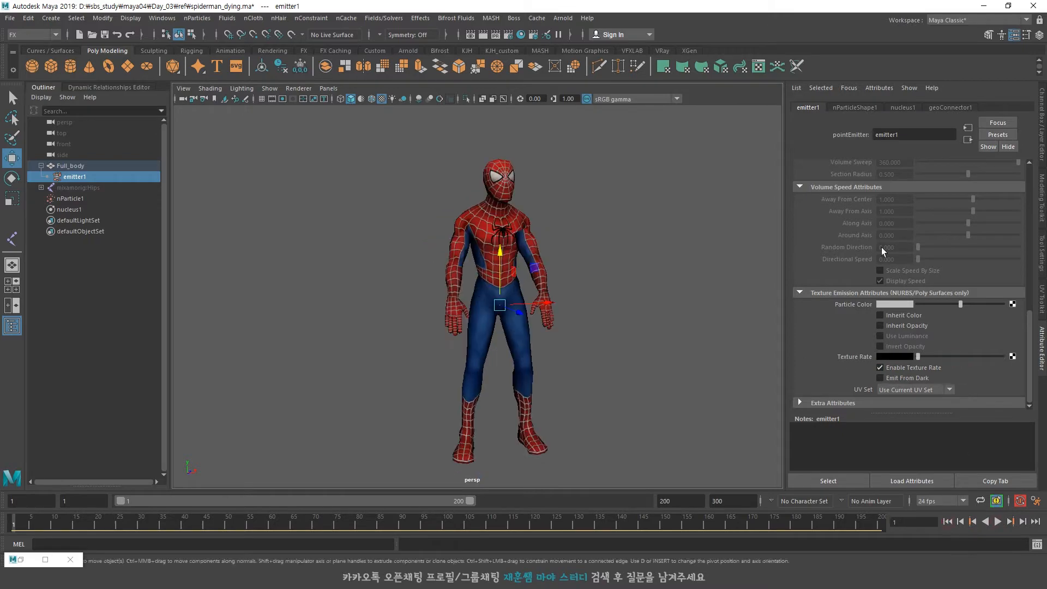
Reopen the Hypershade, move the nParticleBallsSE node away from the tex_transparency node, and rename ramp2 as tex_rate.
{"action": "left_click", "coordinate": [521, 37]}
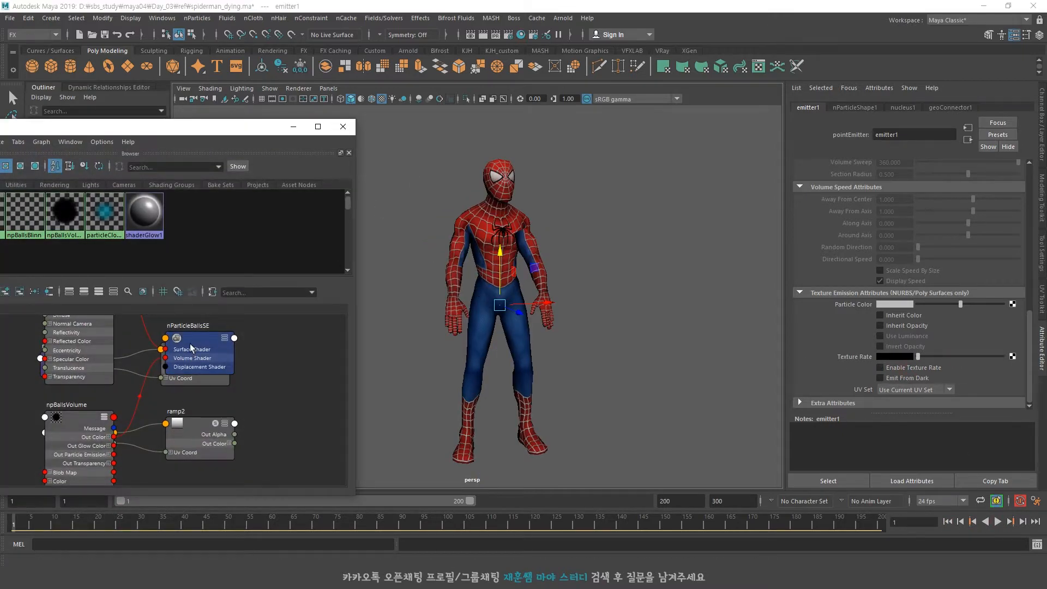
{"action": "left_click", "coordinate": [182, 426]}
{"action": "left_click_drag", "start_coordinate": [194, 349], "coordinate": [3, 387]}
{"action": "left_click", "coordinate": [178, 428]}
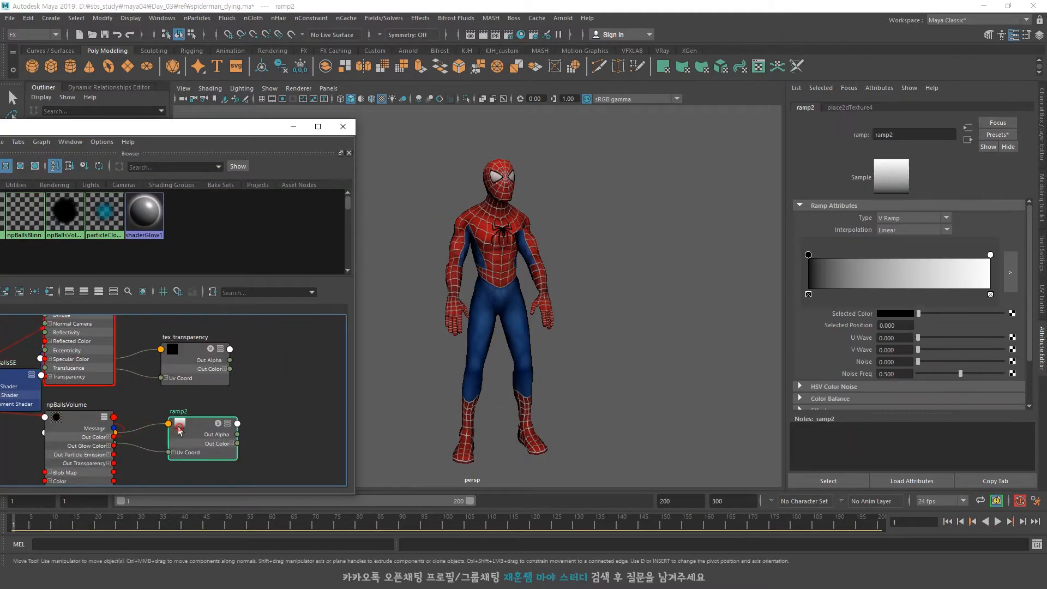
{"action": "double_click", "coordinate": [184, 413]}
{"action": "type", "text": "tex_rate"}
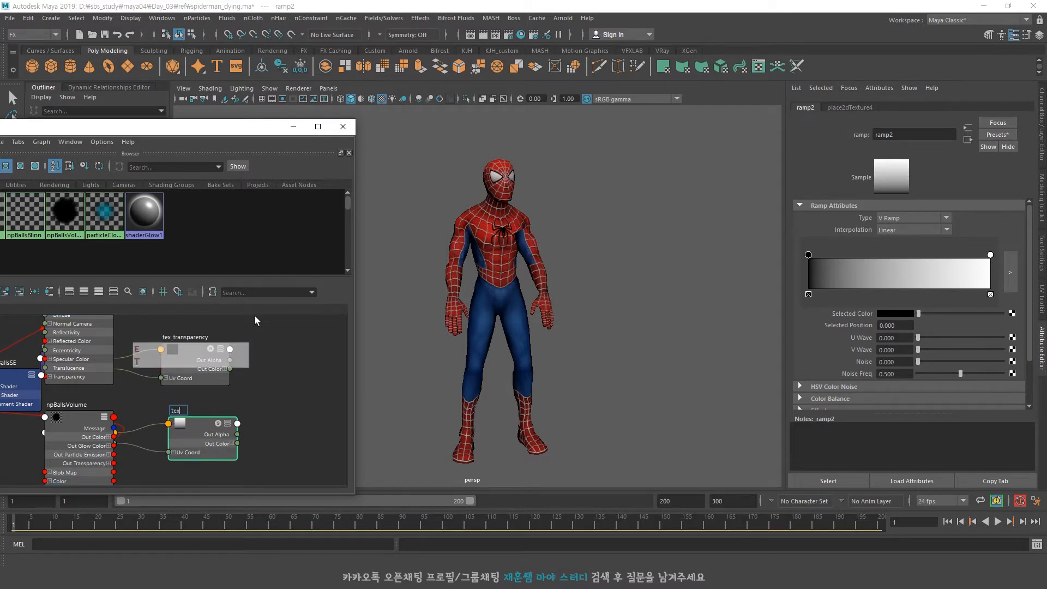
{"action": "key", "text": "Return"}
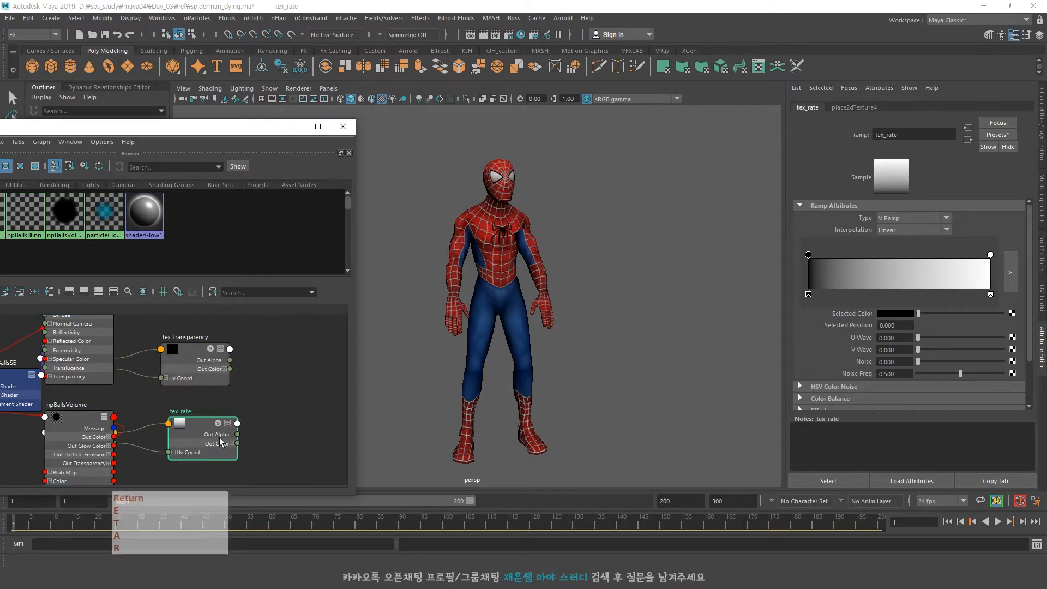
Build a narrow white band between two black color markers near the end of the tex_rate ramp.
{"action": "left_click_drag", "start_coordinate": [808, 255], "coordinate": [986, 271]}
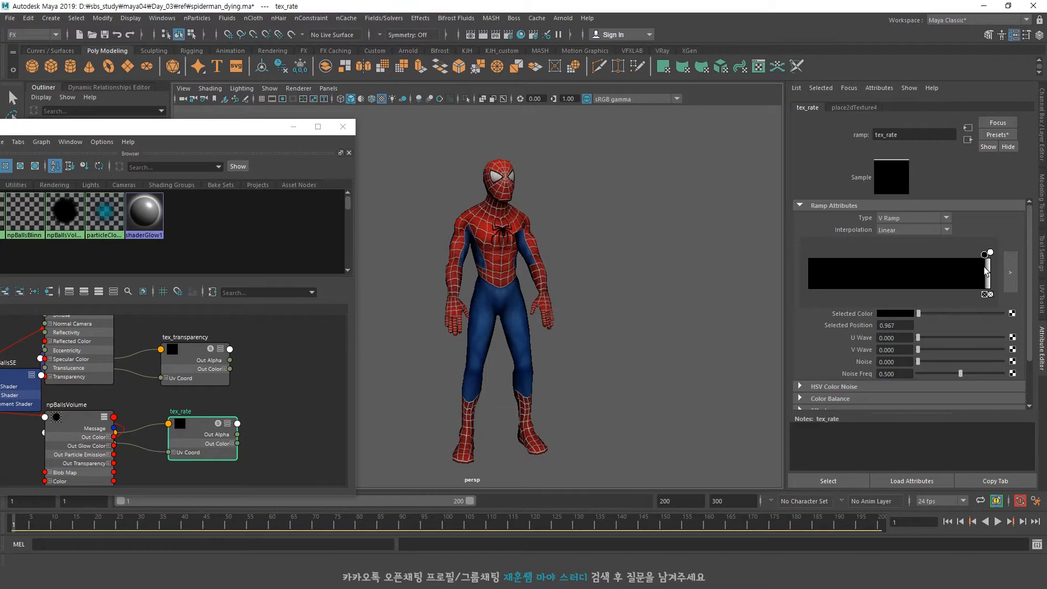
{"action": "type", "text": ".99"}
{"action": "key", "text": "Return"}
{"action": "mouse_move", "coordinate": [989, 256]}
{"action": "left_mouse_down"}
{"action": "mouse_move", "coordinate": [958, 255]}
{"action": "mouse_move", "coordinate": [976, 255]}
{"action": "left_mouse_up"}
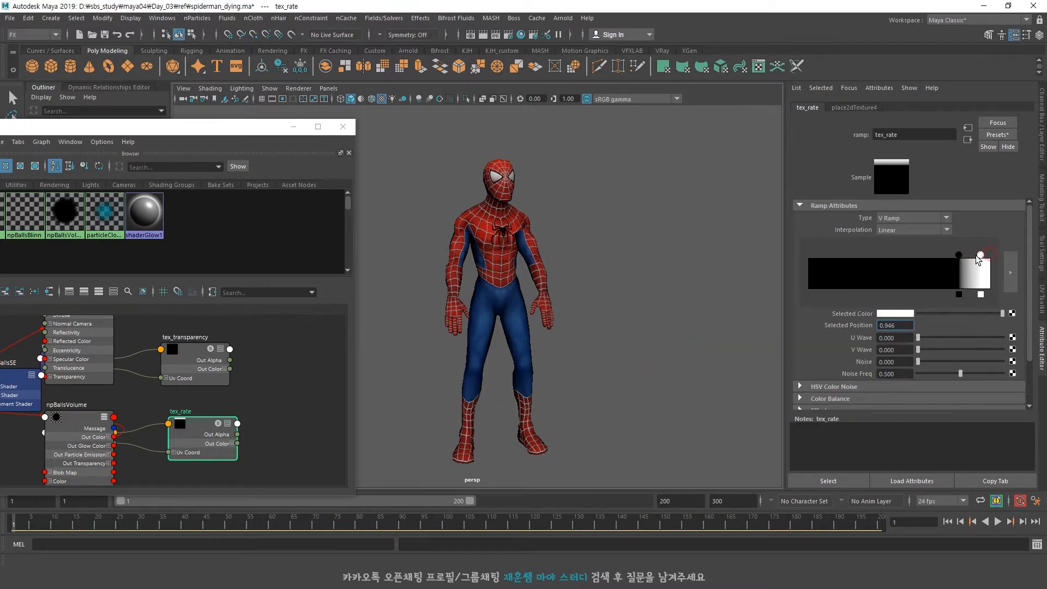
{"action": "left_click", "coordinate": [881, 314]}
{"action": "left_click", "coordinate": [908, 289]}
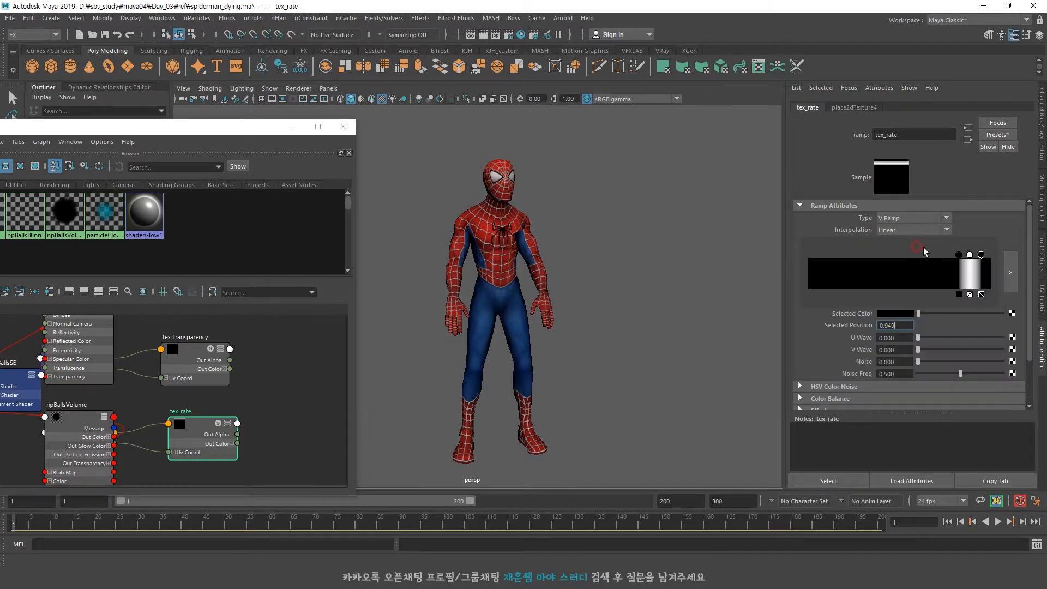
Adjust the band's markers and key the tex_rate ramp's outer black marker at position 1 on frame 1.
{"action": "mouse_move", "coordinate": [969, 255]}
{"action": "left_mouse_down"}
{"action": "mouse_move", "coordinate": [978, 255]}
{"action": "mouse_move", "coordinate": [963, 255]}
{"action": "left_mouse_up"}
{"action": "right_click", "coordinate": [865, 325]}
{"action": "left_click", "coordinate": [895, 338]}
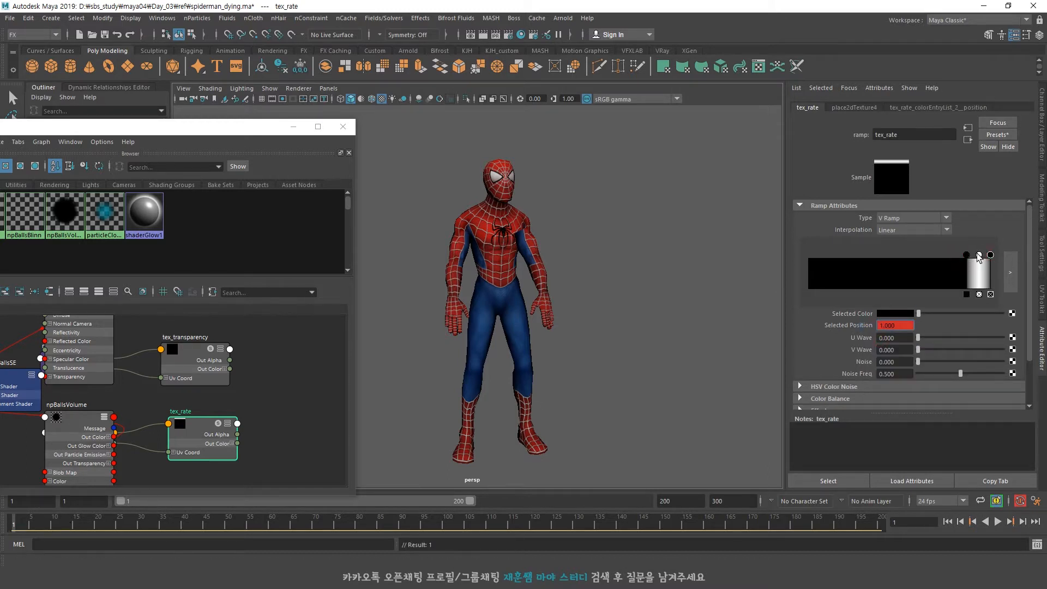
Set the white marker of the tex_rate ramp to position 0.98 and key it on frame 1.
{"action": "type", "text": "0.95"}
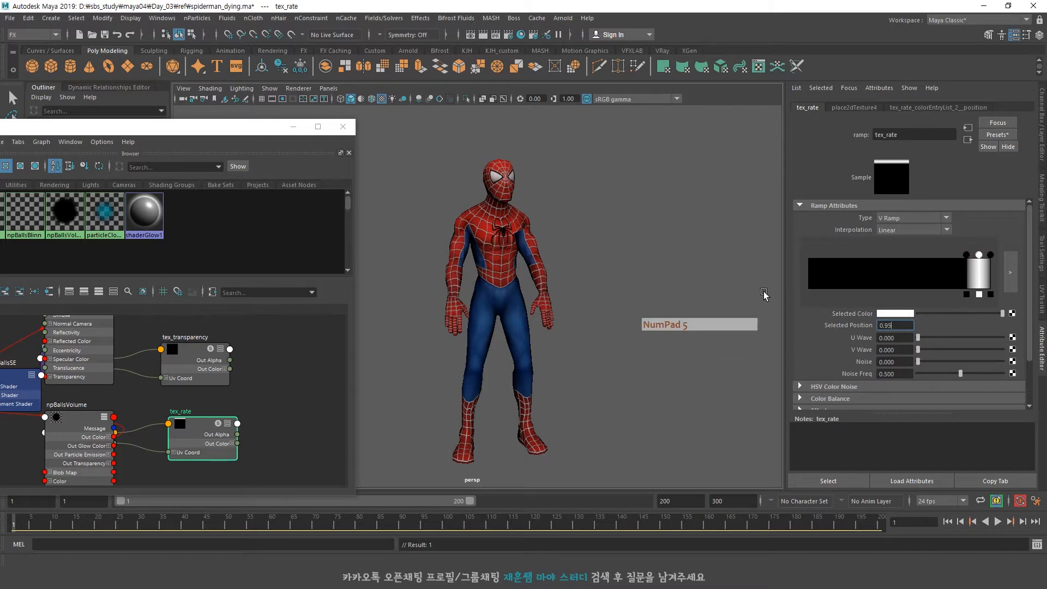
{"action": "key", "text": "Return"}
{"action": "type", "text": "5"}
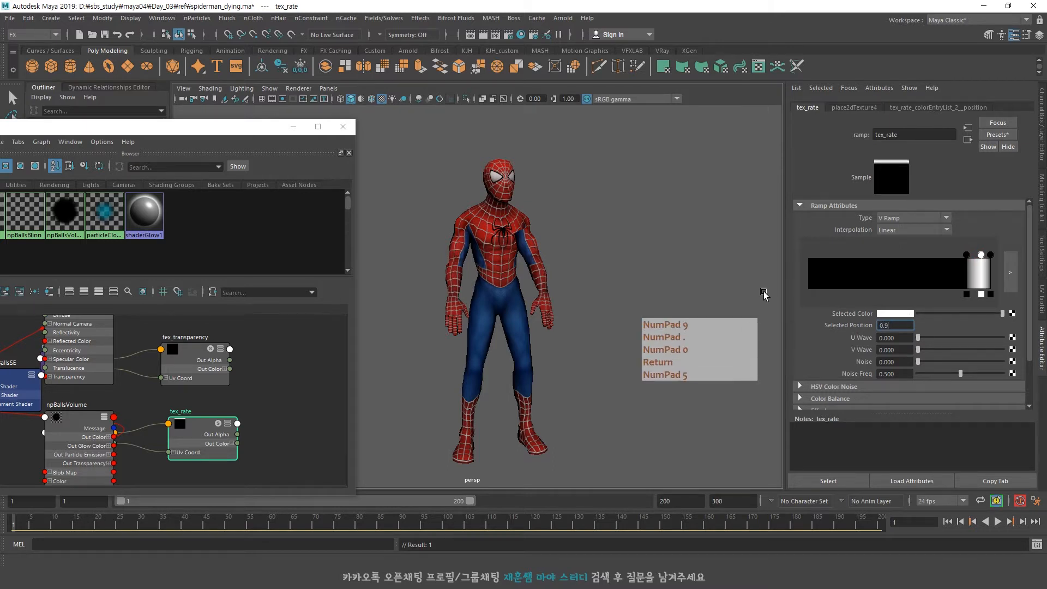
{"action": "type", "text": "8"}
{"action": "key", "text": "Return"}
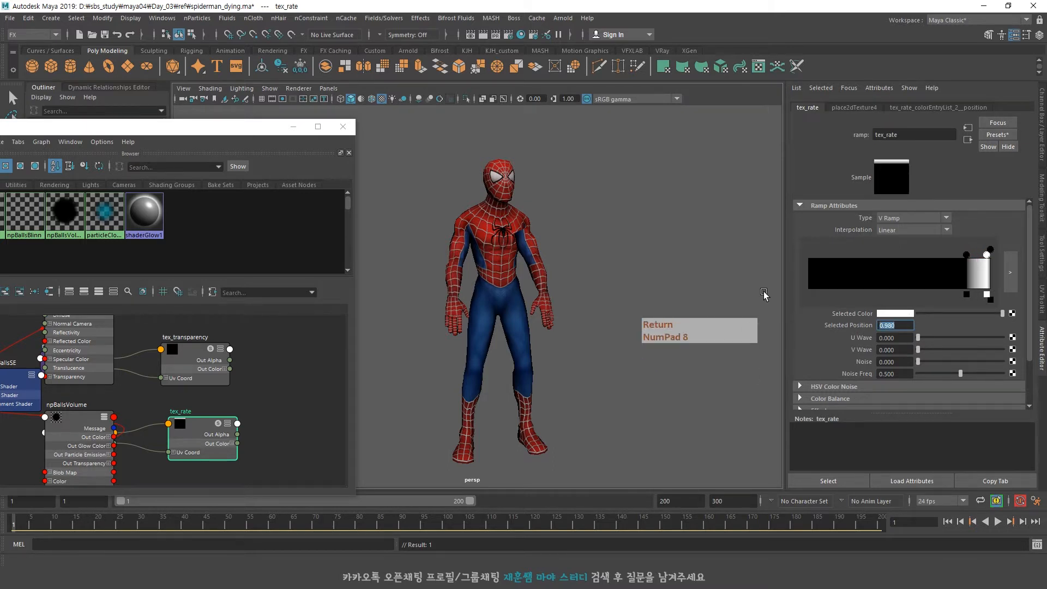
{"action": "right_click", "coordinate": [869, 325]}
{"action": "left_click", "coordinate": [877, 342]}
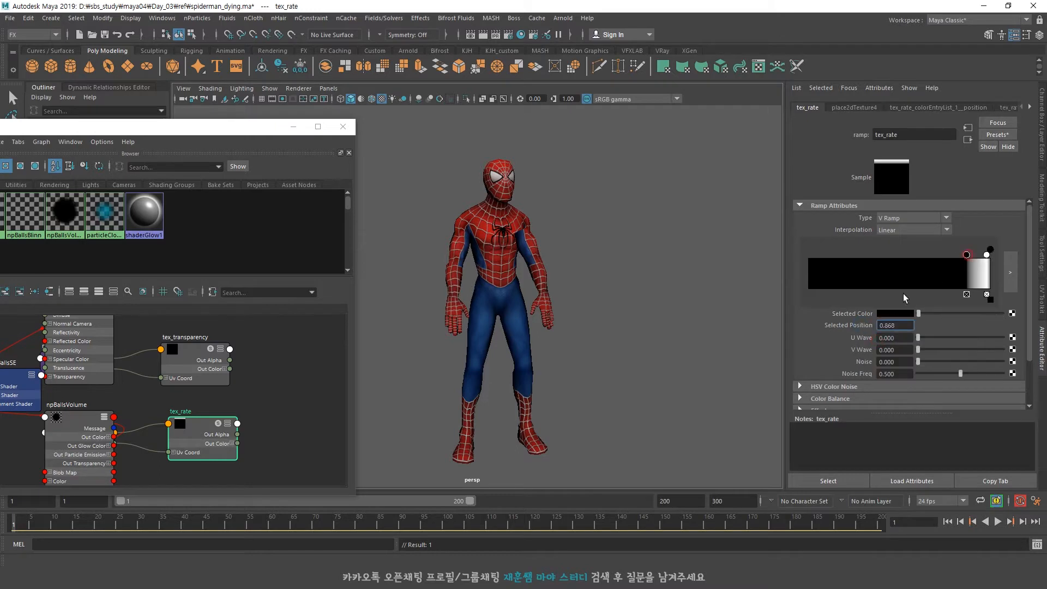
Set the inner black marker of the tex_rate ramp to position 0.96 on frame 1.
{"action": "type", "text": "0.9"}
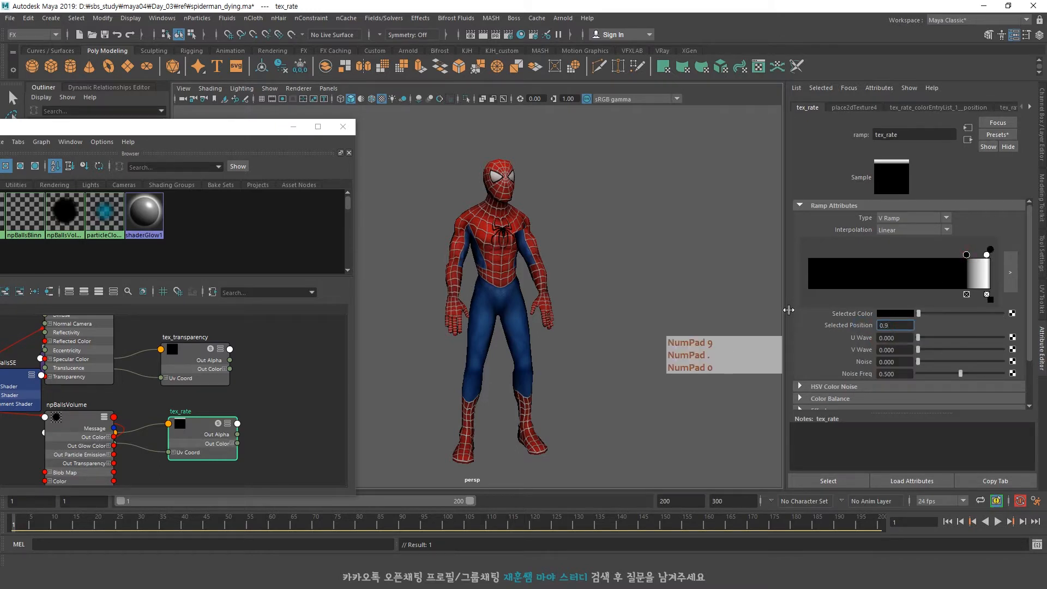
{"action": "type", "text": "6"}
{"action": "key", "text": "Return"}
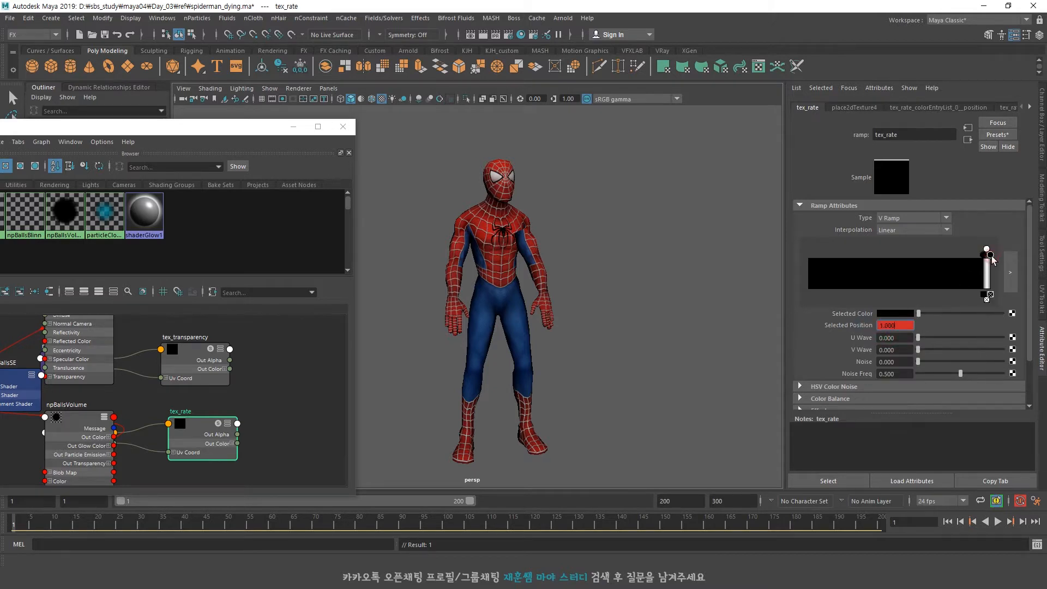
Go to frame 105 and key the inner black marker of the tex_rate ramp at position 0.
{"action": "left_click", "coordinate": [467, 528]}
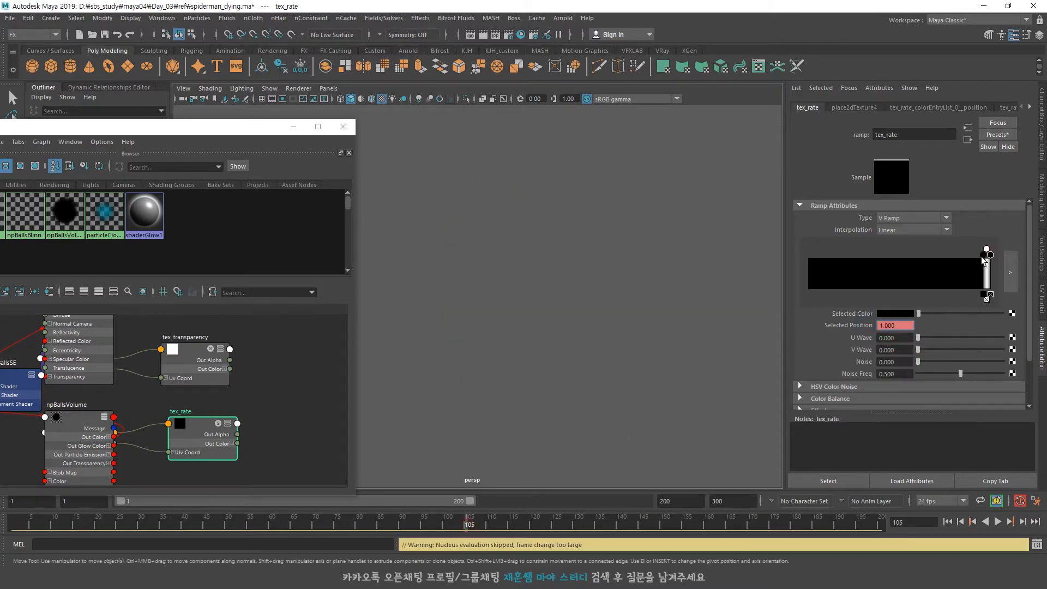
{"action": "left_click_drag", "start_coordinate": [981, 257], "coordinate": [792, 250]}
{"action": "right_click", "coordinate": [862, 326]}
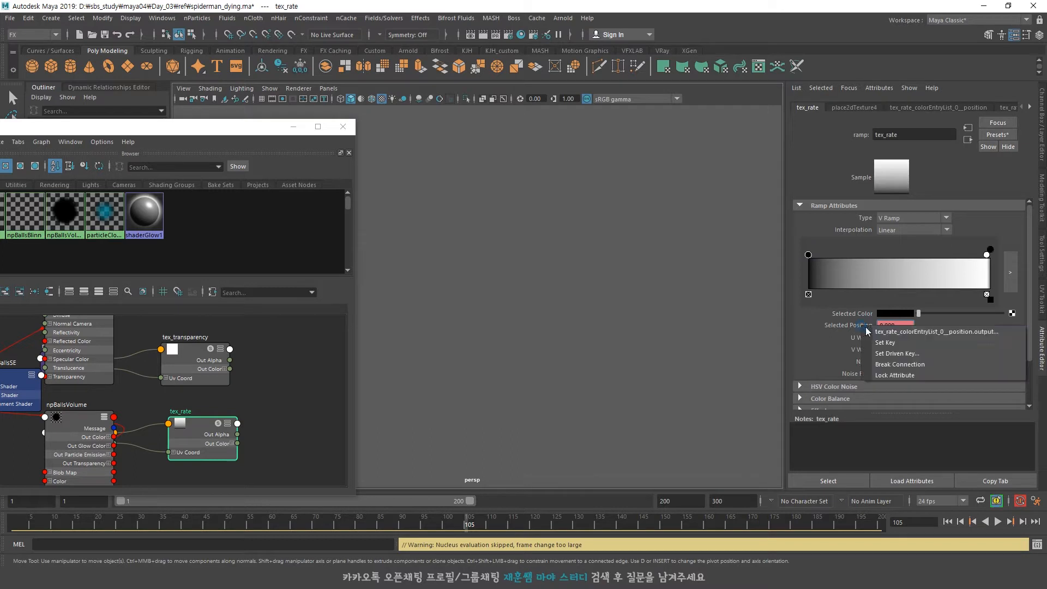
{"action": "left_click", "coordinate": [879, 340]}
{"action": "left_click_drag", "start_coordinate": [807, 328], "coordinate": [792, 320]}
{"action": "type", "text": "0.02"}
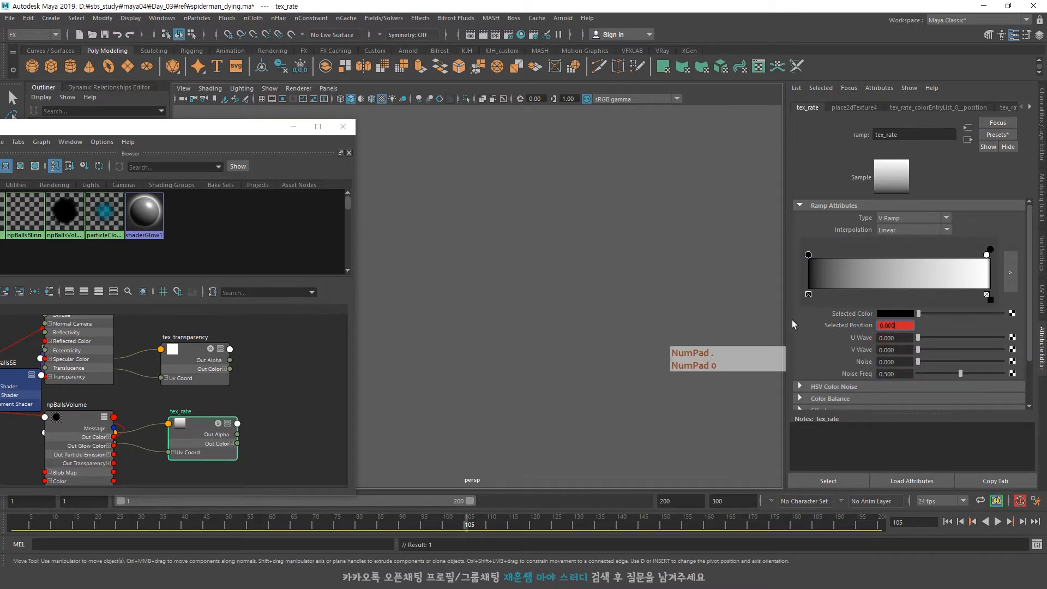
{"action": "key", "text": "Return"}
Set the white marker of the tex_rate ramp to position 0.02 on frame 105.
{"action": "left_click", "coordinate": [985, 255]}
{"action": "left_click_drag", "start_coordinate": [901, 326], "coordinate": [794, 316]}
{"action": "type", "text": "0.02"}
{"action": "key", "text": "Return"}
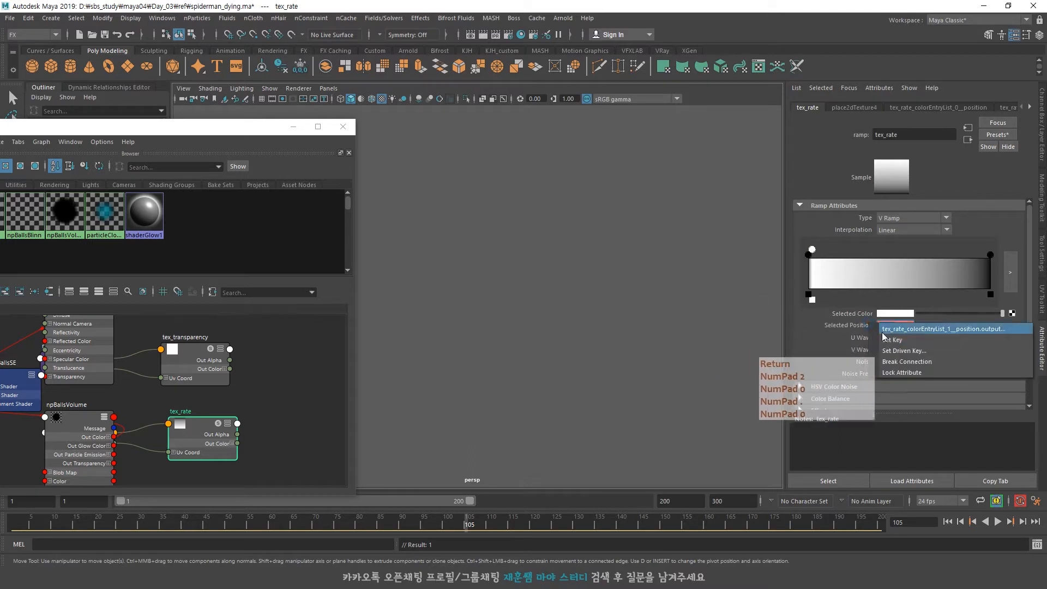
Set the outer black marker of the tex_rate ramp to position 0.04 and key it on frame 105.
{"action": "type", "text": "0.04"}
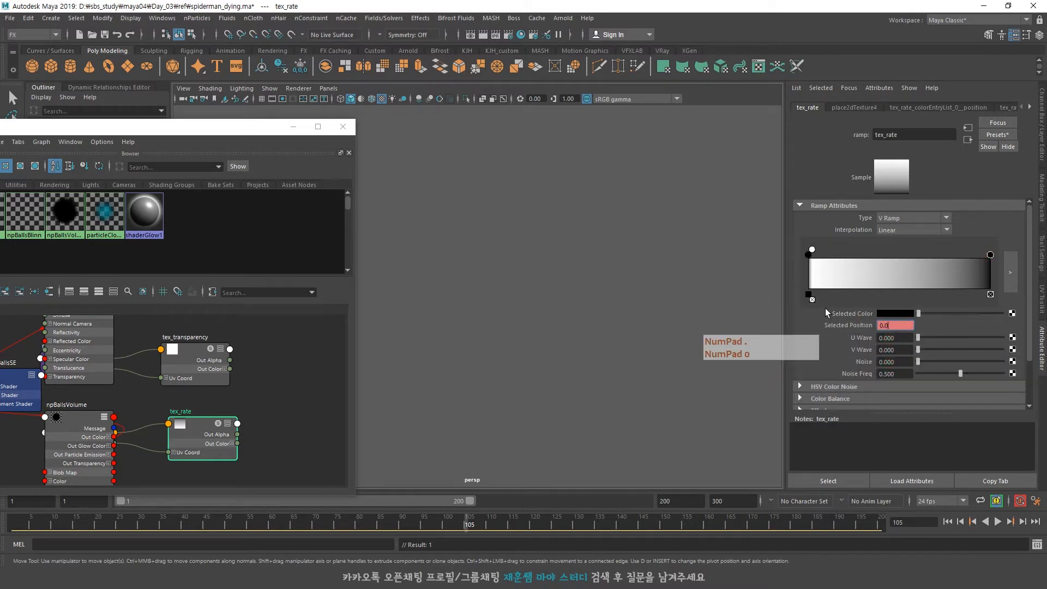
{"action": "key", "text": "Return"}
{"action": "right_click", "coordinate": [863, 330]}
{"action": "left_click", "coordinate": [877, 344]}
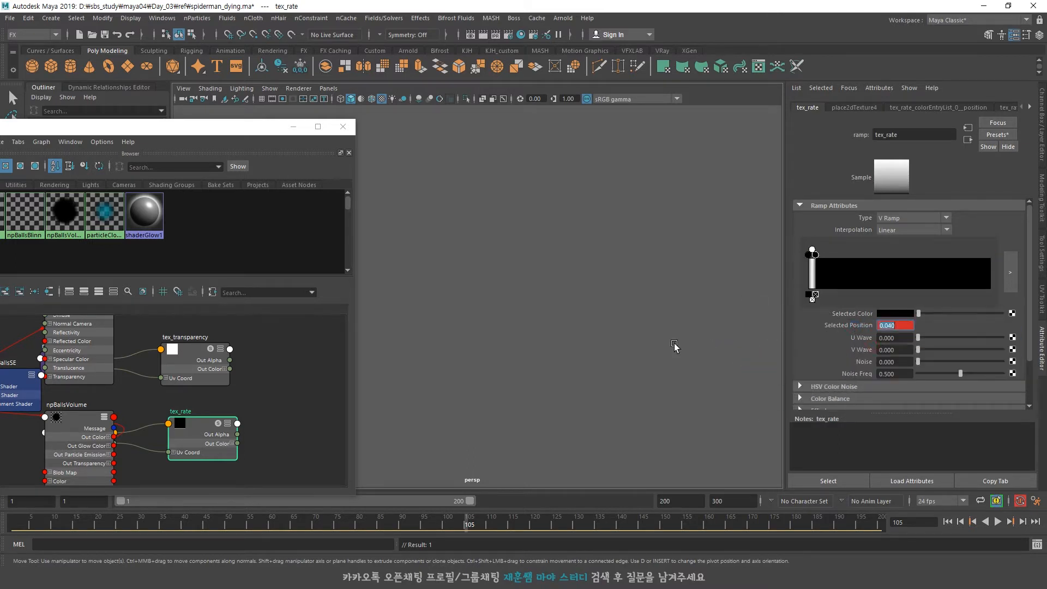
Scrub through the animation and examine how the tex_rate band travels compared with the body's dissolving edge.
{"action": "left_click", "coordinate": [336, 521]}
{"action": "left_click", "coordinate": [334, 472]}
{"action": "left_click", "coordinate": [208, 444]}
{"action": "left_click_drag", "start_coordinate": [483, 523], "coordinate": [337, 522]}
{"action": "left_click", "coordinate": [205, 431]}
{"action": "left_click", "coordinate": [846, 251]}
{"action": "left_click_drag", "start_coordinate": [460, 528], "coordinate": [228, 523]}
{"action": "left_click_drag", "start_coordinate": [162, 524], "coordinate": [98, 525]}
{"action": "key", "text": "alt+v"}
{"action": "key", "text": "alt+v"}
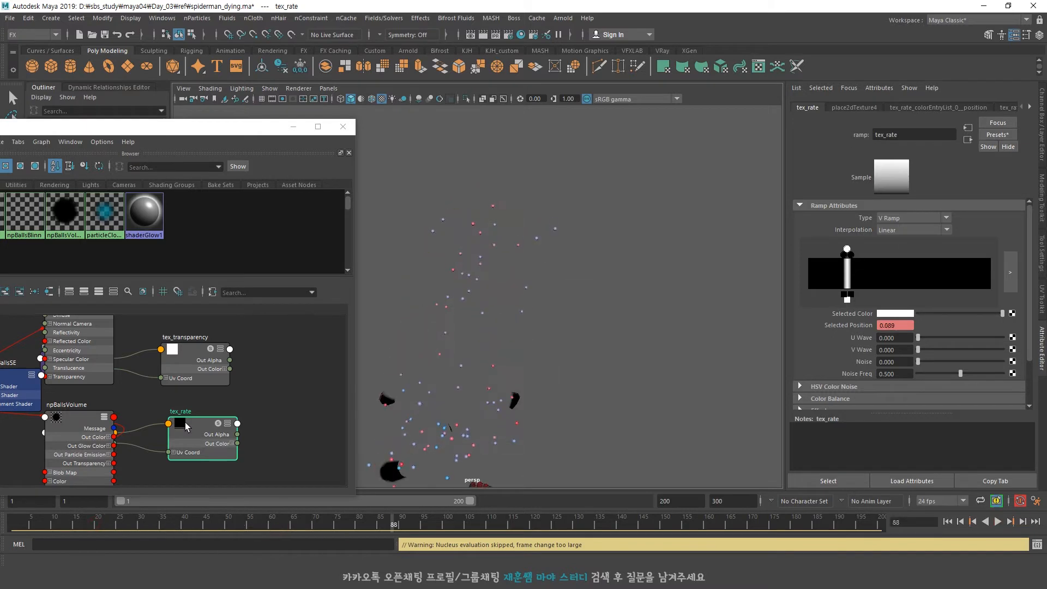
{"action": "left_click_drag", "start_coordinate": [297, 524], "coordinate": [198, 525]}
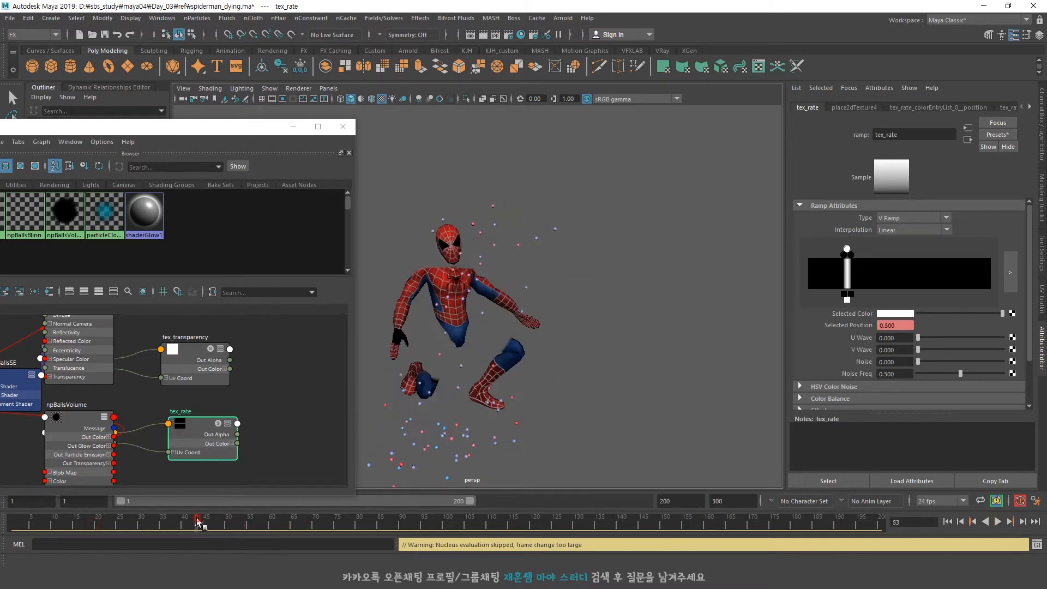
{"action": "left_click", "coordinate": [448, 250]}
{"action": "left_click", "coordinate": [211, 427]}
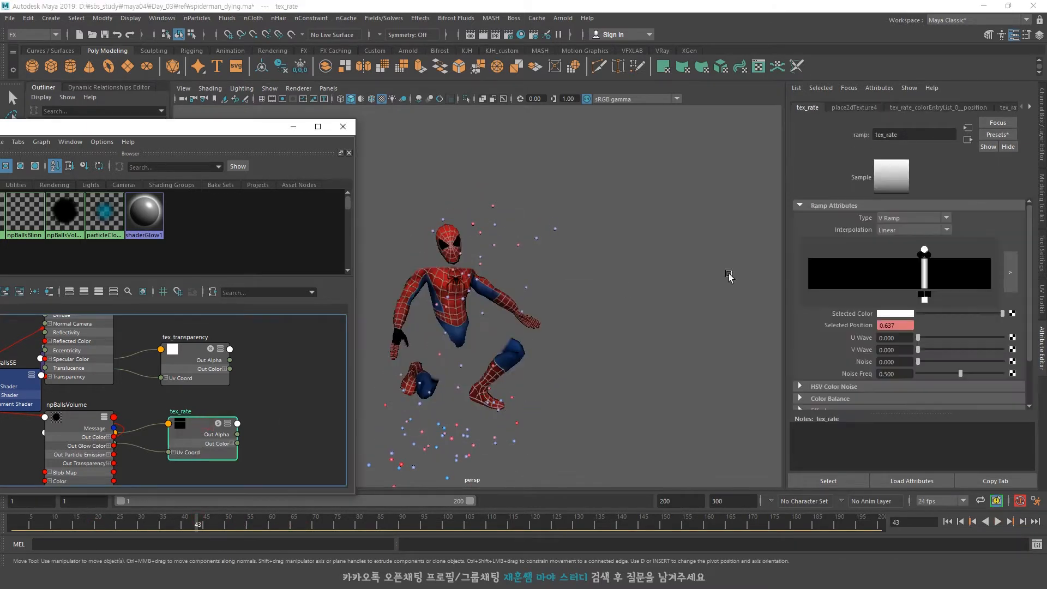
Try Linear and Smooth interpolation on the tex_rate ramp.
{"action": "left_click", "coordinate": [929, 236]}
{"action": "left_click", "coordinate": [930, 242]}
{"action": "left_click", "coordinate": [918, 230]}
{"action": "left_click", "coordinate": [894, 285]}
{"action": "left_click", "coordinate": [916, 230]}
{"action": "left_click", "coordinate": [909, 252]}
{"action": "left_click", "coordinate": [924, 234]}
{"action": "left_click", "coordinate": [902, 284]}
{"action": "left_click", "coordinate": [929, 231]}
{"action": "left_click", "coordinate": [953, 230]}
{"action": "left_click", "coordinate": [949, 230]}
{"action": "left_click", "coordinate": [916, 252]}
{"action": "left_click", "coordinate": [939, 231]}
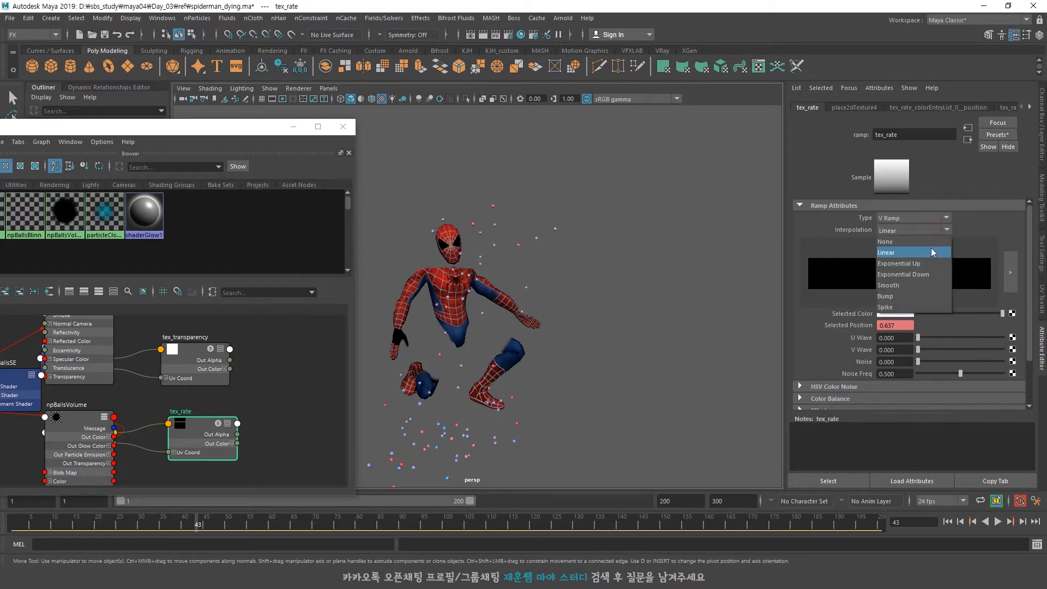
{"action": "left_click", "coordinate": [916, 285]}
Scrub to frame 70 and set the tex_rate ramp's interpolation to Linear.
{"action": "mouse_move", "coordinate": [218, 520]}
{"action": "left_mouse_down"}
{"action": "mouse_move", "coordinate": [104, 526]}
{"action": "mouse_move", "coordinate": [217, 521]}
{"action": "left_mouse_up"}
{"action": "left_click_drag", "start_coordinate": [306, 515], "coordinate": [315, 516]}
{"action": "left_click", "coordinate": [913, 230]}
{"action": "left_click", "coordinate": [894, 246]}
{"action": "left_click_drag", "start_coordinate": [924, 249], "coordinate": [858, 250]}
Compare Smooth, Linear and None interpolation on the tex_transparency ramp, finishing with Linear.
{"action": "left_click", "coordinate": [194, 358]}
{"action": "left_click", "coordinate": [913, 230]}
{"action": "left_click", "coordinate": [894, 282]}
{"action": "left_click", "coordinate": [947, 229]}
{"action": "left_click", "coordinate": [927, 249]}
{"action": "left_click", "coordinate": [947, 230]}
{"action": "left_click", "coordinate": [927, 240]}
{"action": "left_click", "coordinate": [952, 230]}
{"action": "left_click", "coordinate": [896, 249]}
Connect the tex_rate ramp to the Texture Rate attribute of emitter1.
{"action": "left_click", "coordinate": [194, 434]}
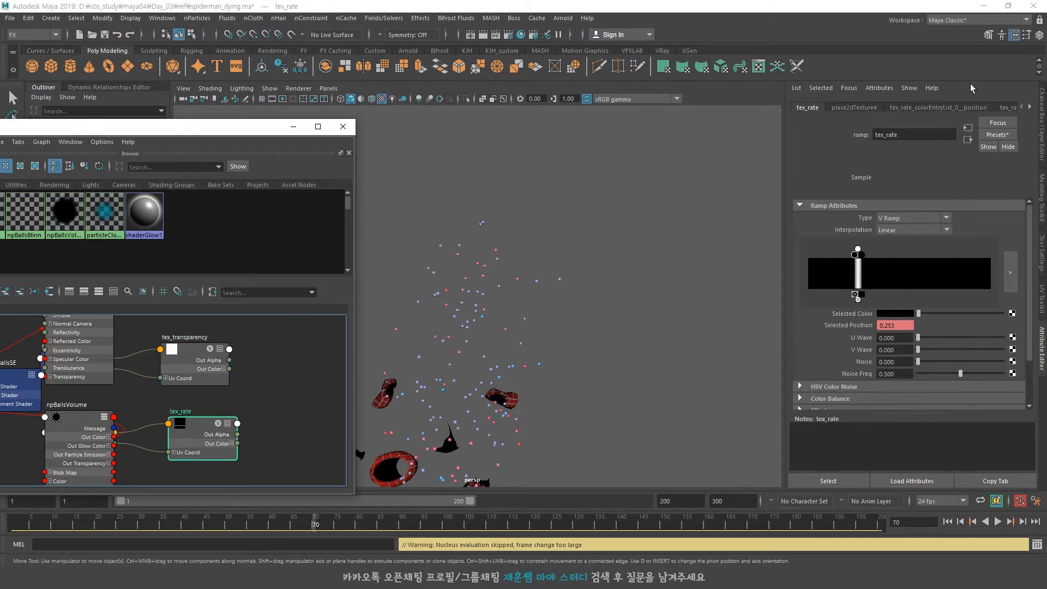
{"action": "left_click_drag", "start_coordinate": [264, 128], "coordinate": [305, 253]}
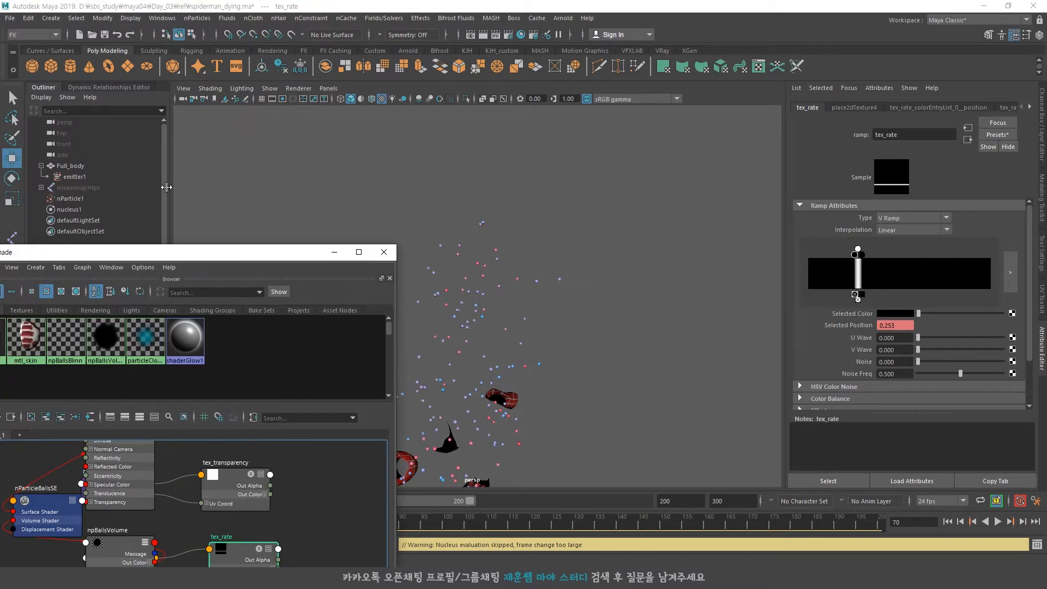
{"action": "left_click", "coordinate": [74, 176]}
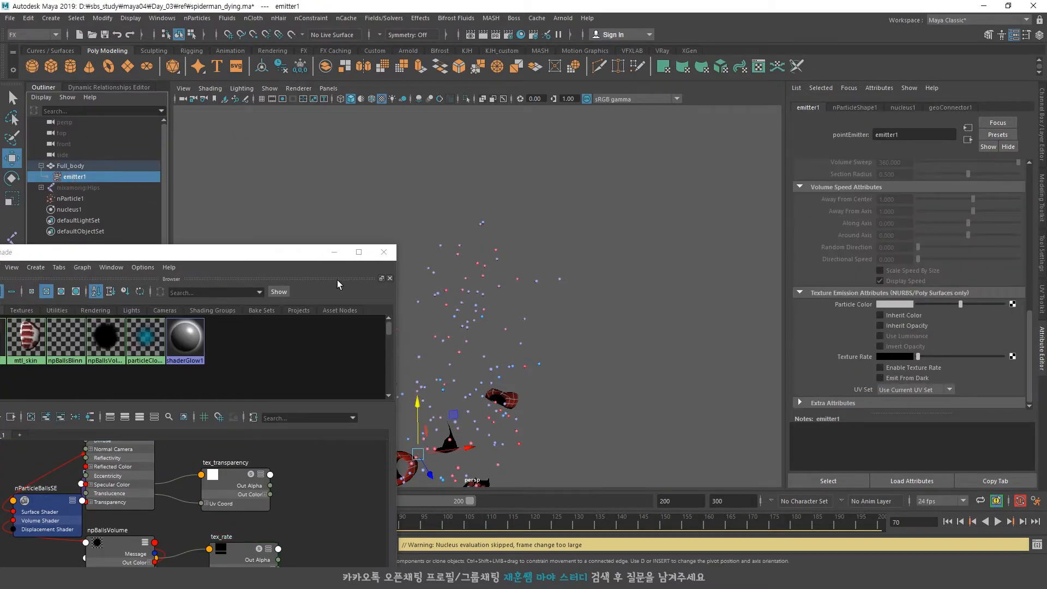
{"action": "left_click_drag", "start_coordinate": [294, 251], "coordinate": [322, 128]}
{"action": "middle_click_drag", "start_coordinate": [254, 430], "coordinate": [895, 357]}
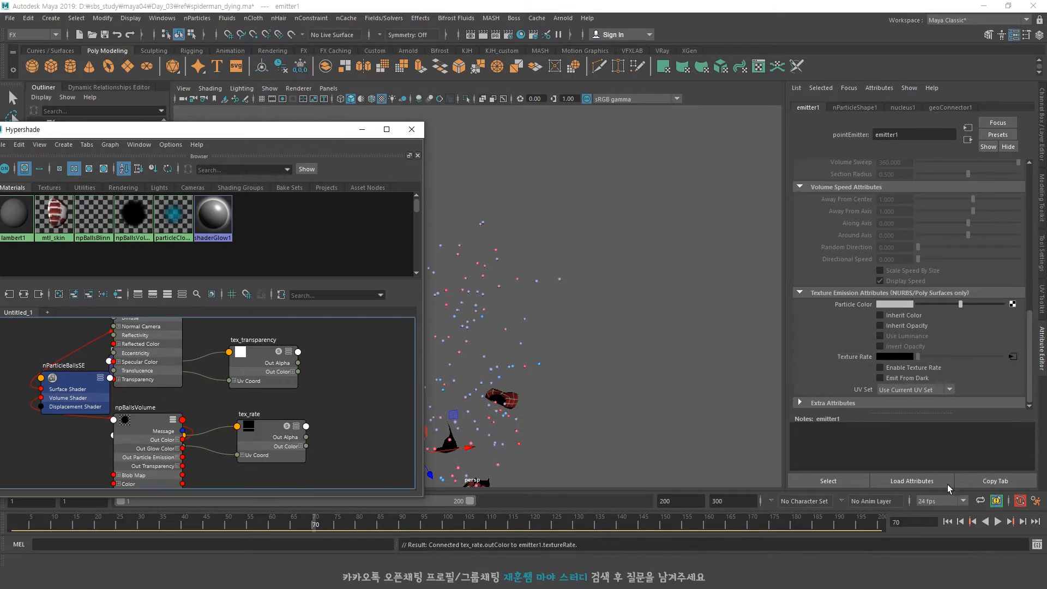
Enable Texture Rate on emitter1 and play the simulation from the first frame to check where particles emit.
{"action": "left_click", "coordinate": [947, 521]}
{"action": "left_click", "coordinate": [997, 522]}
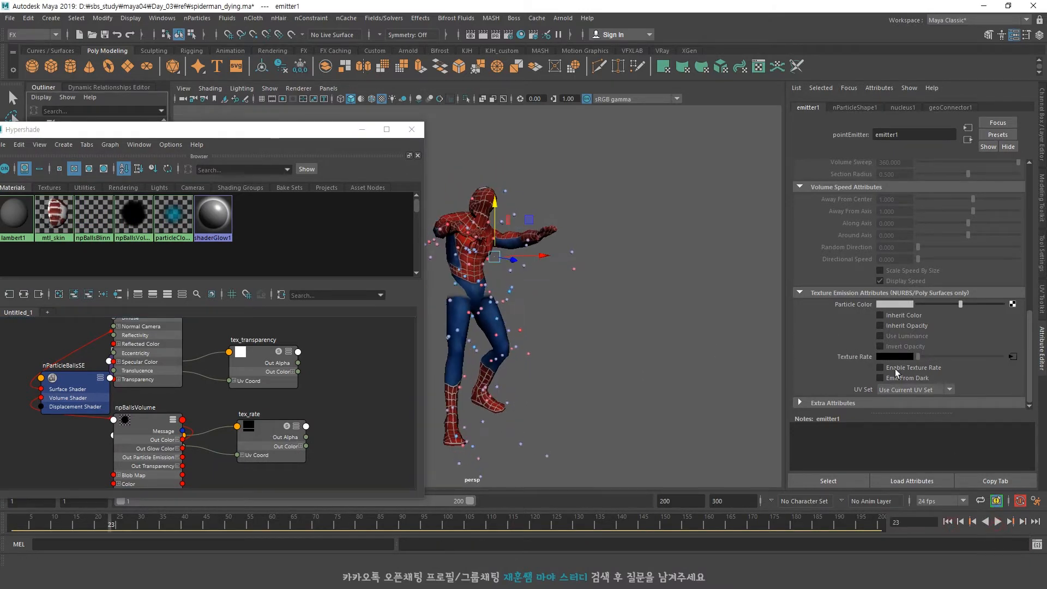
{"action": "left_click", "coordinate": [948, 521]}
{"action": "left_click", "coordinate": [996, 522]}
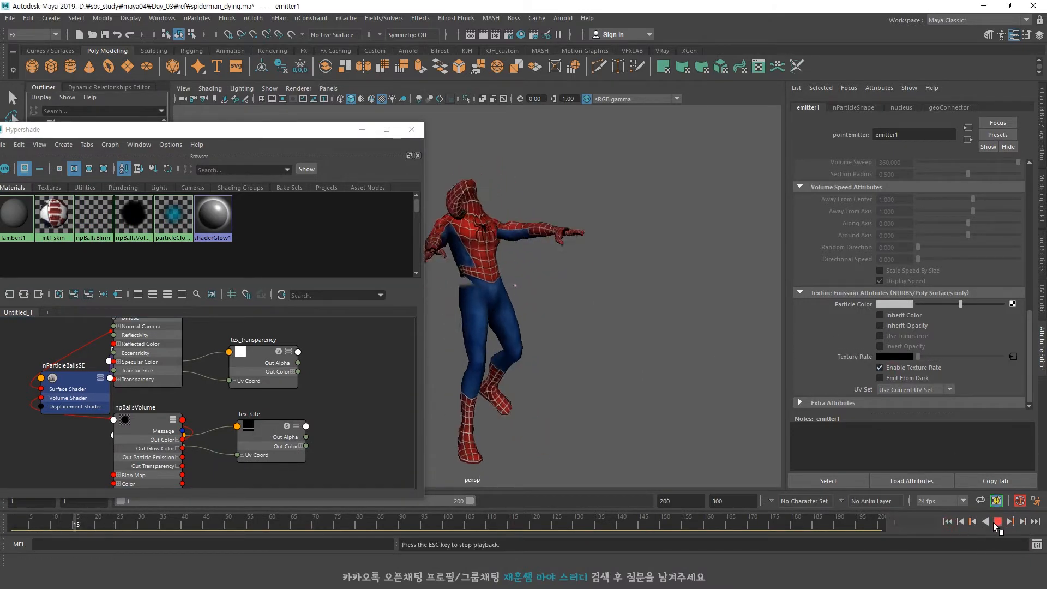
{"action": "left_click_drag", "start_coordinate": [246, 129], "coordinate": [176, 139]}
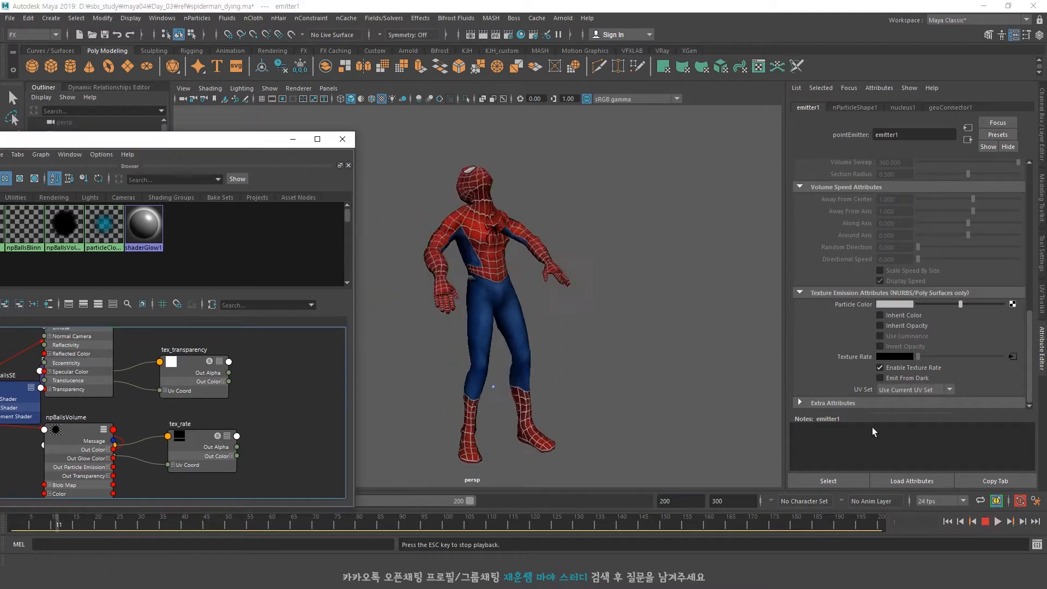
{"action": "left_click", "coordinate": [810, 523]}
{"action": "left_click", "coordinate": [947, 521]}
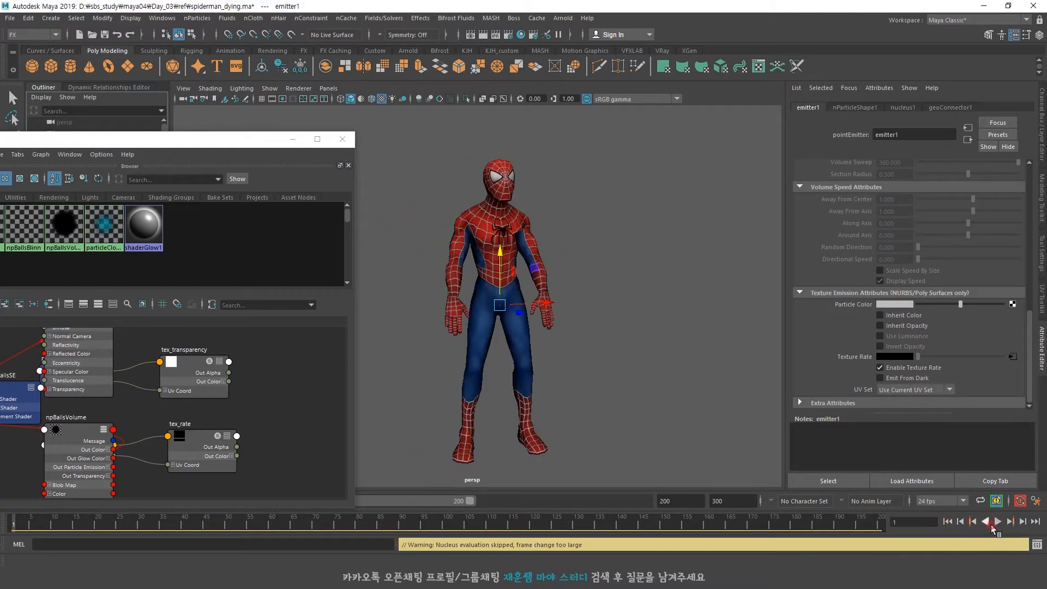
{"action": "left_click", "coordinate": [996, 521]}
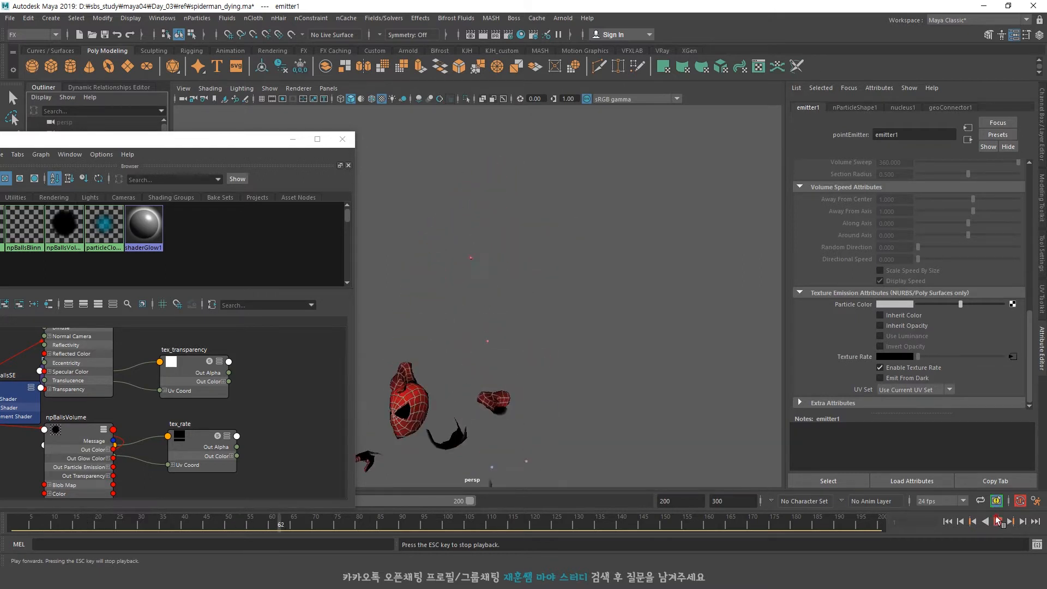
{"action": "left_click", "coordinate": [998, 522]}
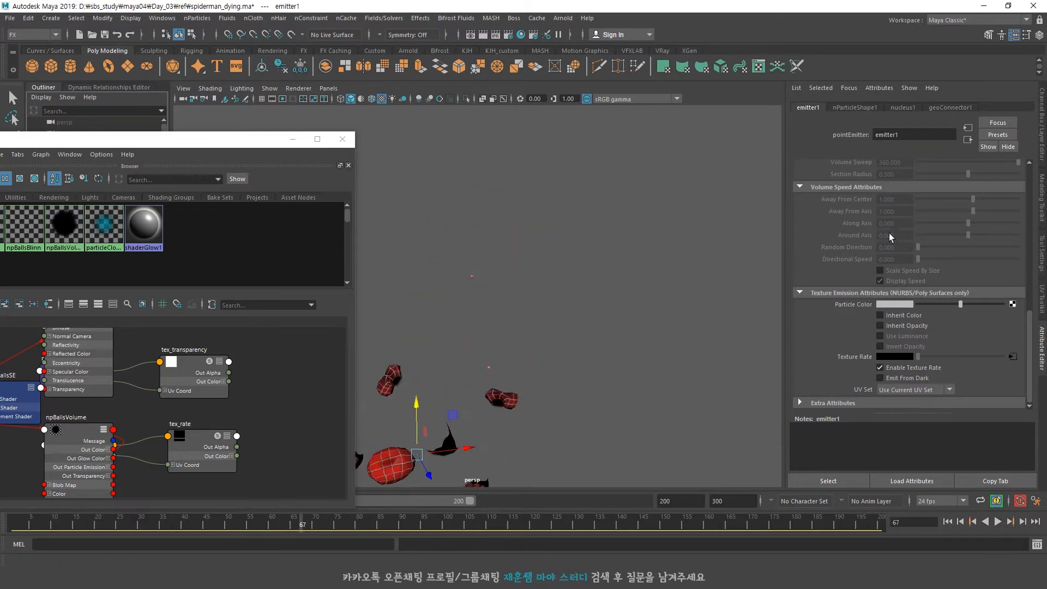
Set emitter1's Rate (Particles/Sec) to 10000 and play the simulation.
{"action": "scroll", "coordinate": [894, 237], "scroll_direction": "up", "scroll_amount": 5}
{"action": "double_click", "coordinate": [909, 288]}
{"action": "type", "text": "10000"}
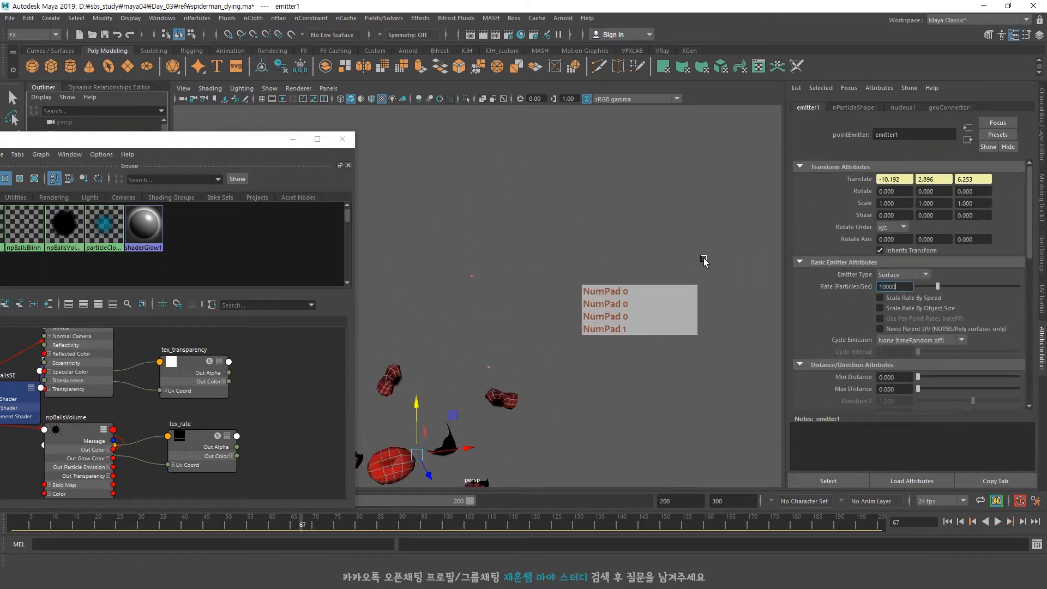
{"action": "key", "text": "Return"}
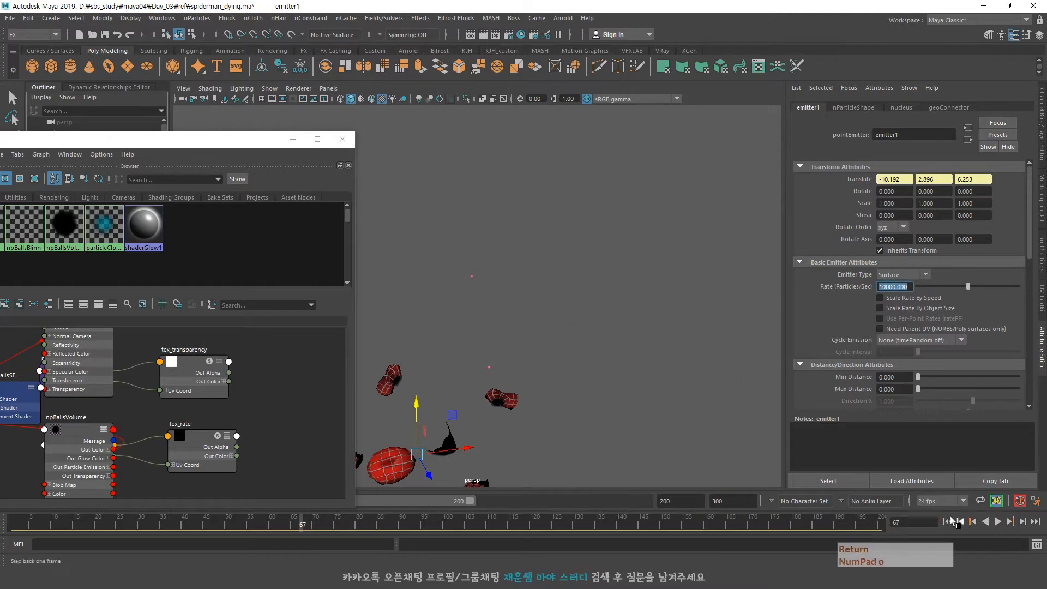
{"action": "left_click", "coordinate": [996, 521]}
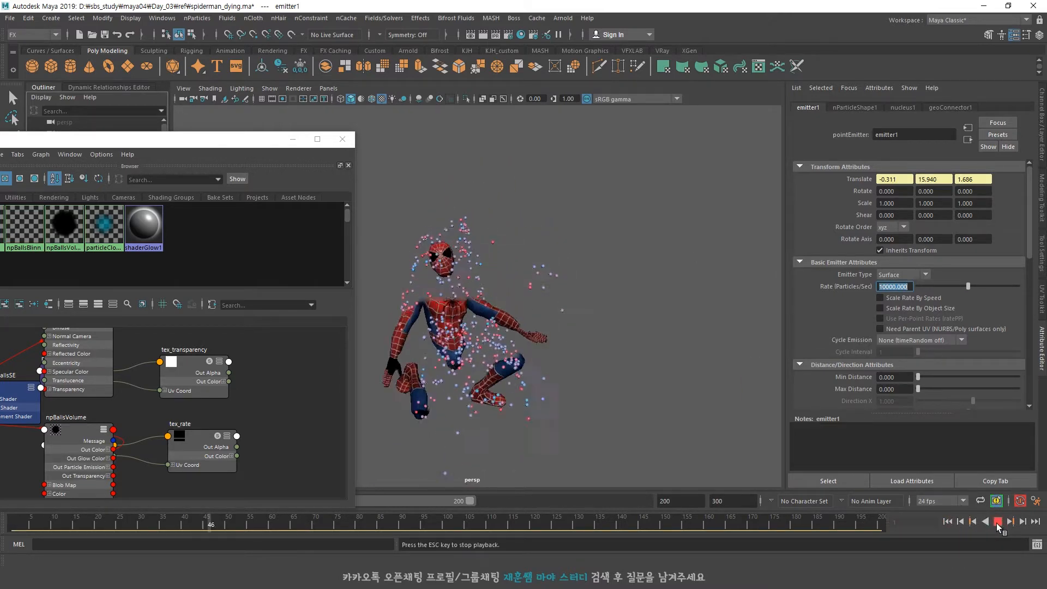
{"action": "left_click", "coordinate": [997, 521]}
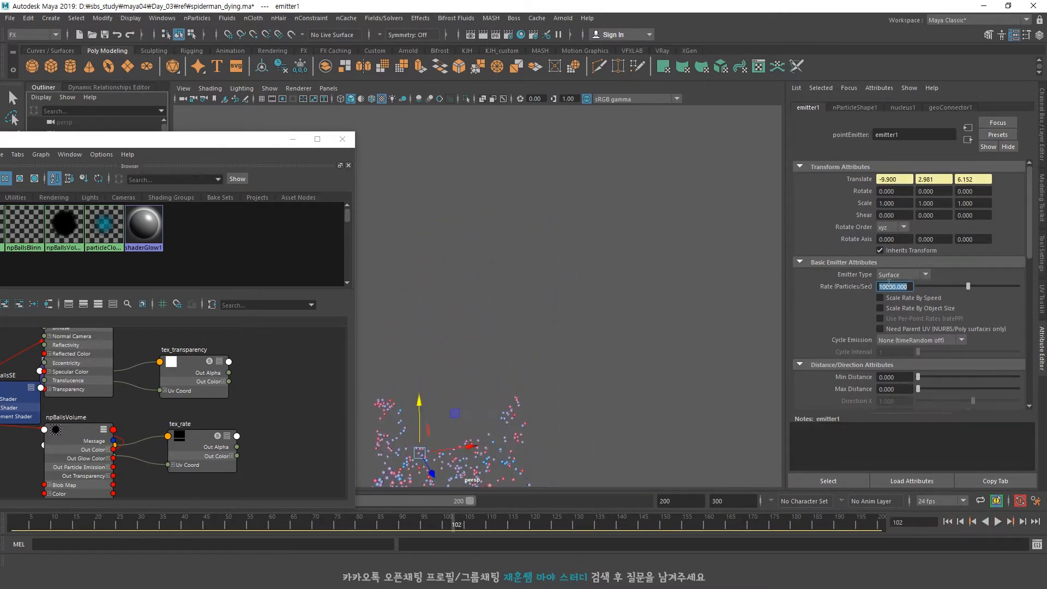
Raise emitter1's Rate (Particles/Sec) to 30000 and replay the simulation from the first frame.
{"action": "type", "text": "30000"}
{"action": "key", "text": "Return"}
{"action": "left_click", "coordinate": [963, 522]}
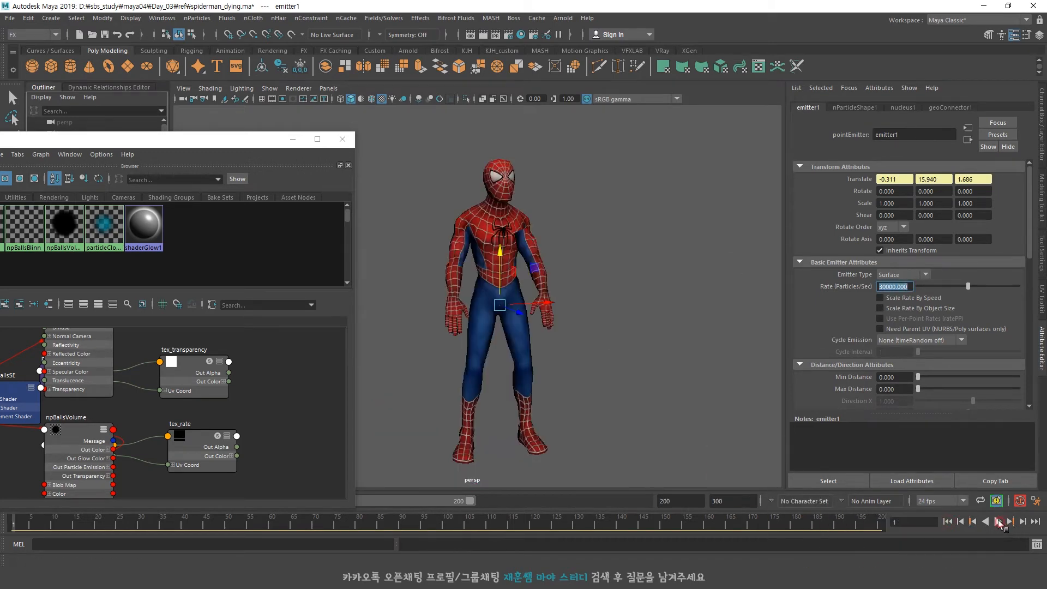
{"action": "left_click", "coordinate": [998, 522]}
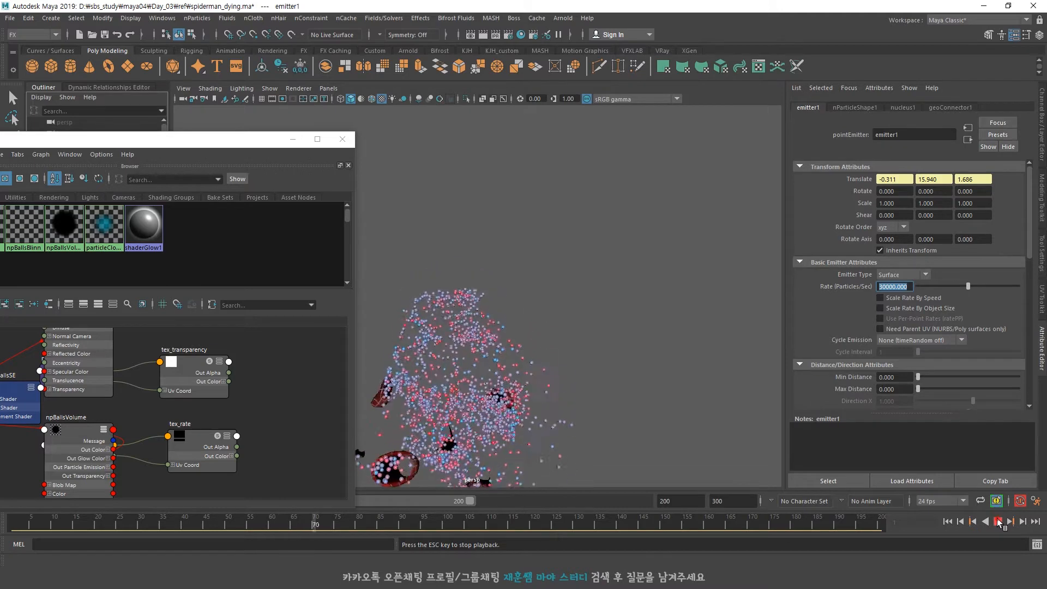
{"action": "left_click", "coordinate": [997, 522]}
Set emitter1's basic emission Speed to 2 and replay the simulation from the first frame.
{"action": "scroll", "coordinate": [872, 248], "scroll_direction": "down", "scroll_amount": 5}
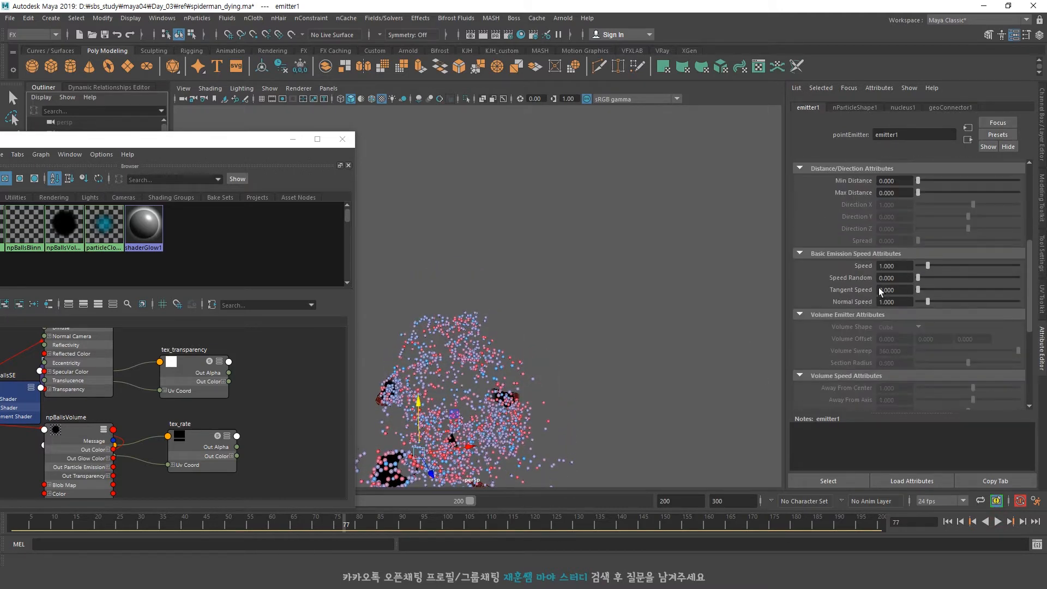
{"action": "type", "text": "2"}
{"action": "key", "text": "Return"}
{"action": "left_click", "coordinate": [947, 521]}
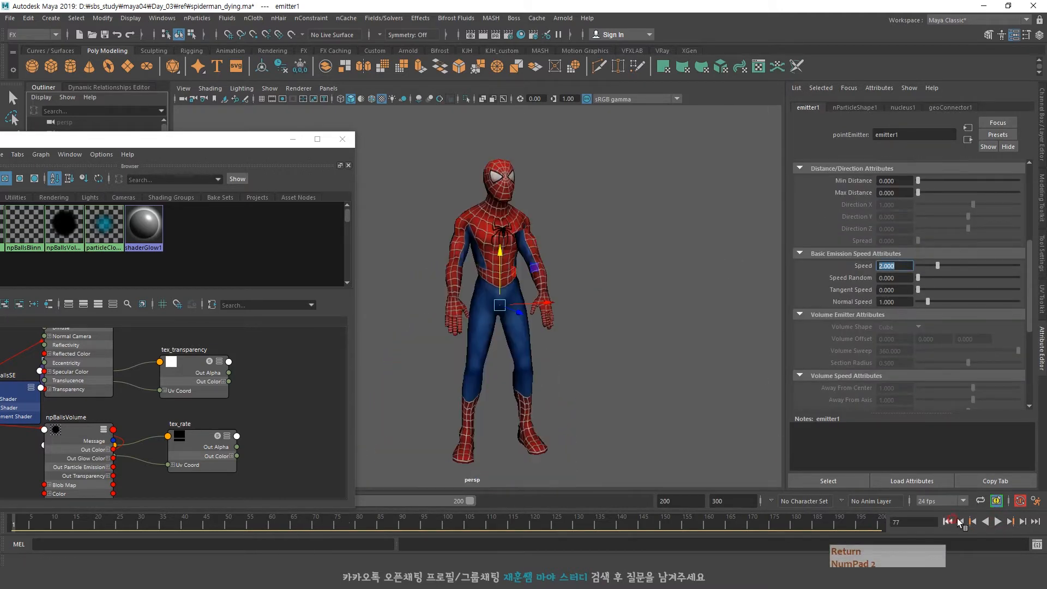
{"action": "left_click", "coordinate": [997, 522]}
{"action": "left_click", "coordinate": [997, 521]}
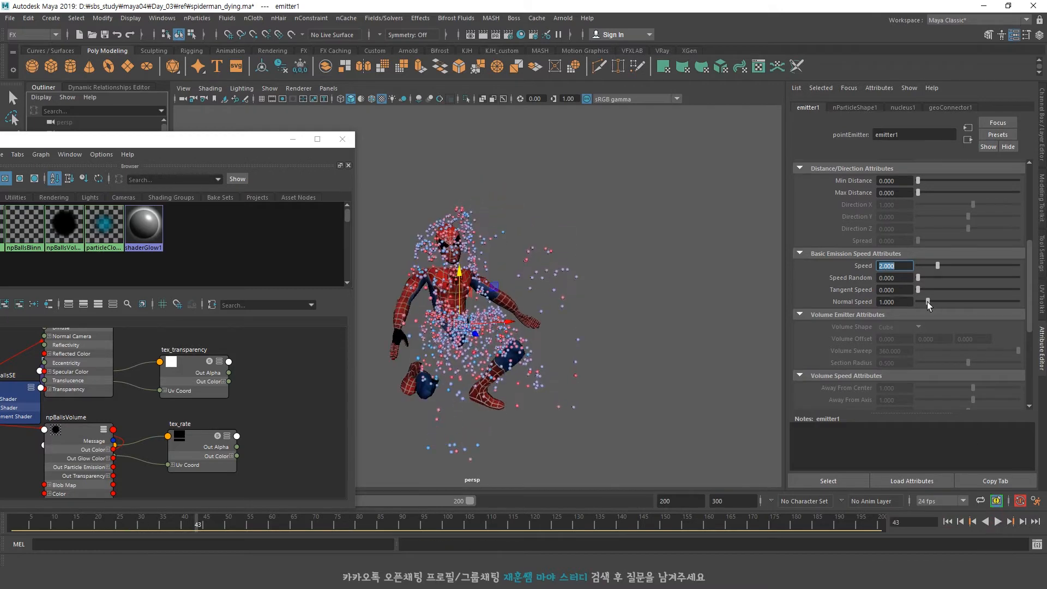
Minimize the Hypershade window and review emitter1's emission speed and texture emission attributes.
{"action": "scroll", "coordinate": [875, 282], "scroll_direction": "up", "scroll_amount": 5}
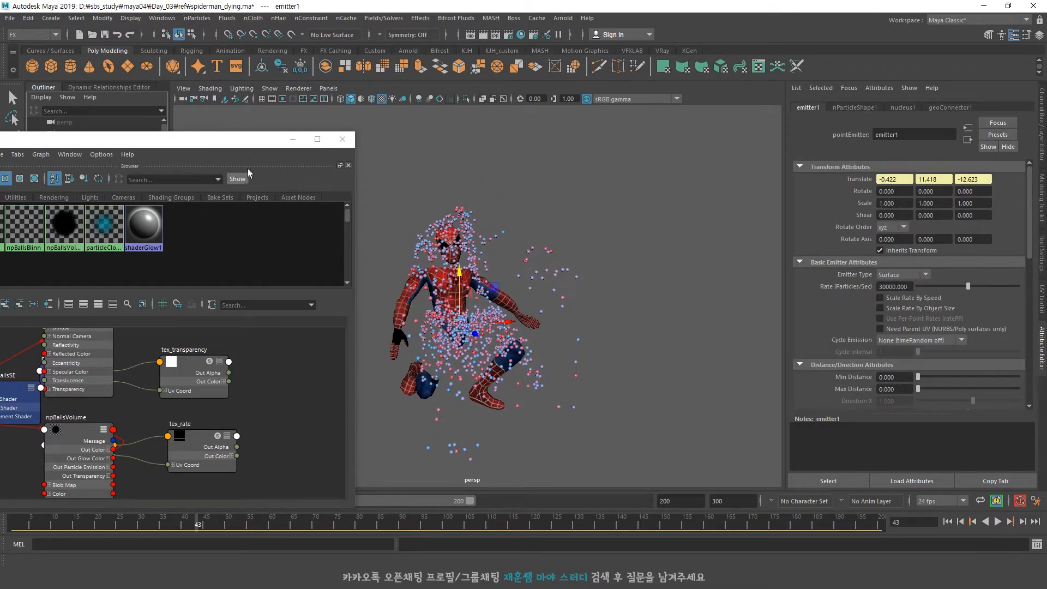
{"action": "left_click_drag", "start_coordinate": [163, 139], "coordinate": [307, 271]}
{"action": "scroll", "coordinate": [922, 321], "scroll_direction": "down", "scroll_amount": 5}
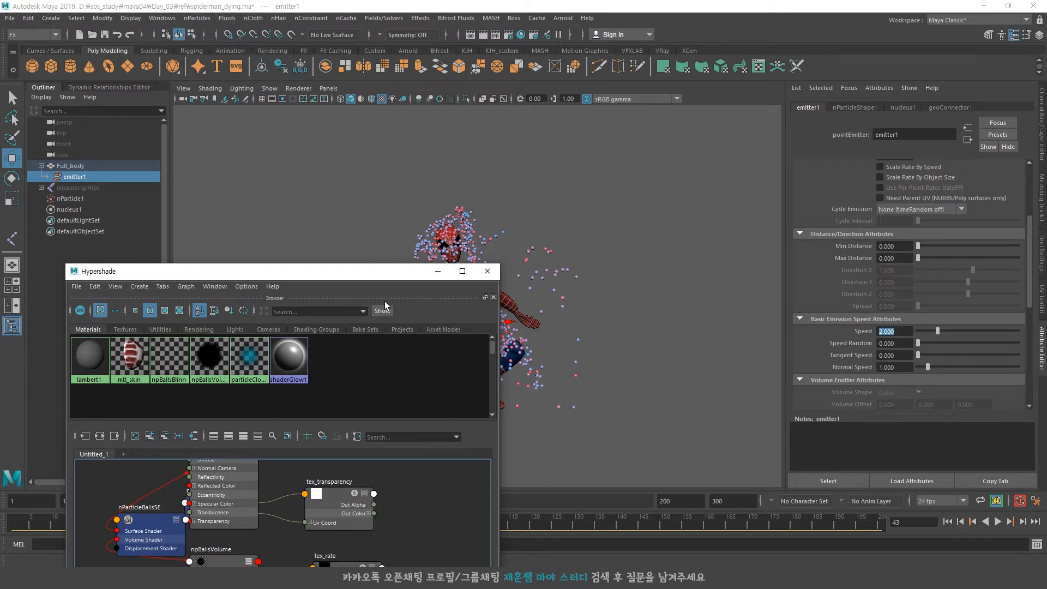
{"action": "left_click", "coordinate": [437, 274]}
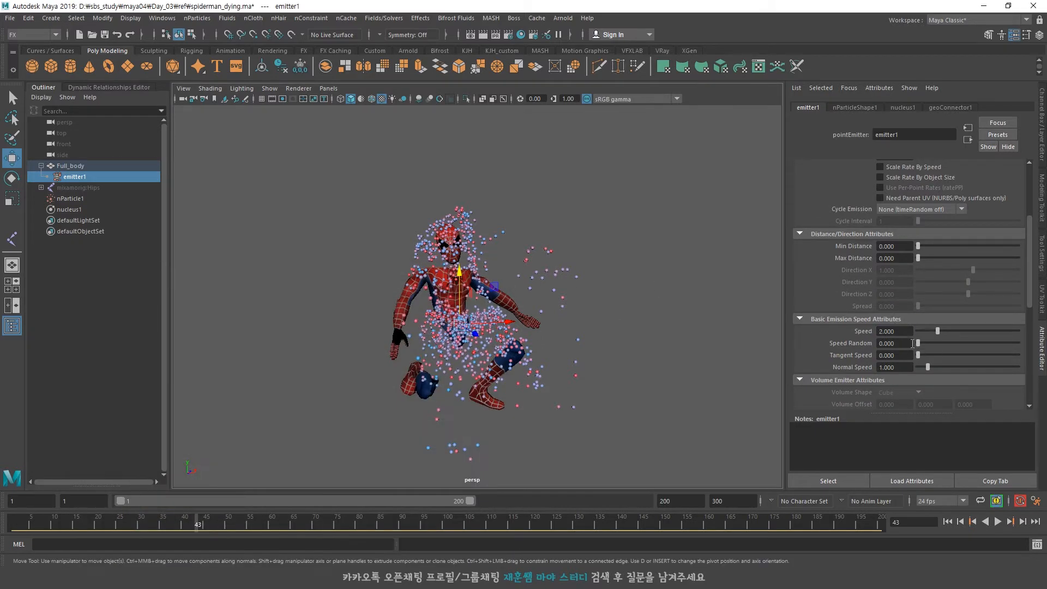
{"action": "scroll", "coordinate": [904, 343], "scroll_direction": "down", "scroll_amount": 2}
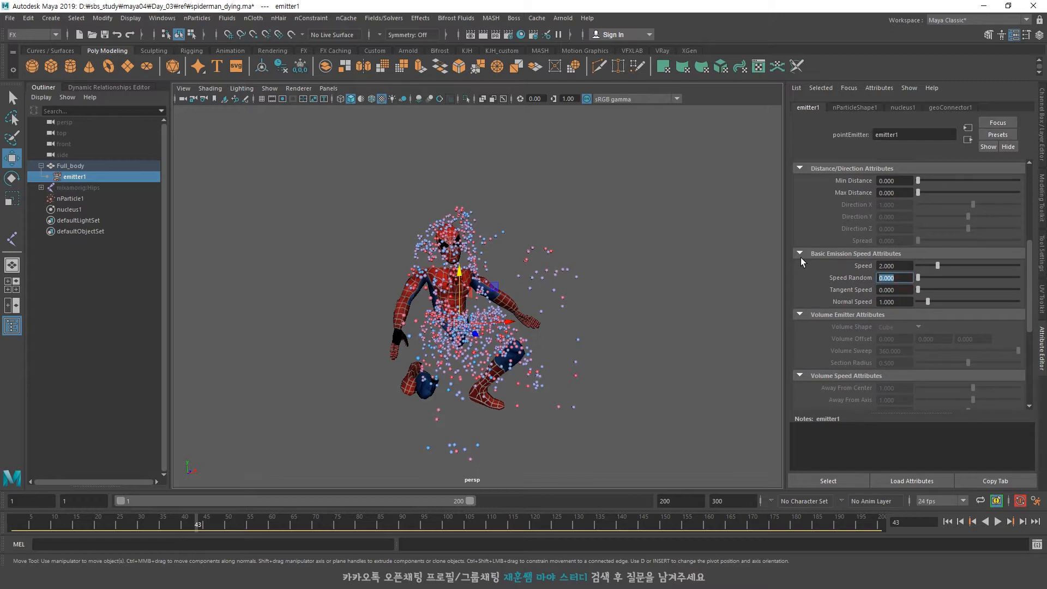
{"action": "scroll", "coordinate": [860, 293], "scroll_direction": "down", "scroll_amount": 5}
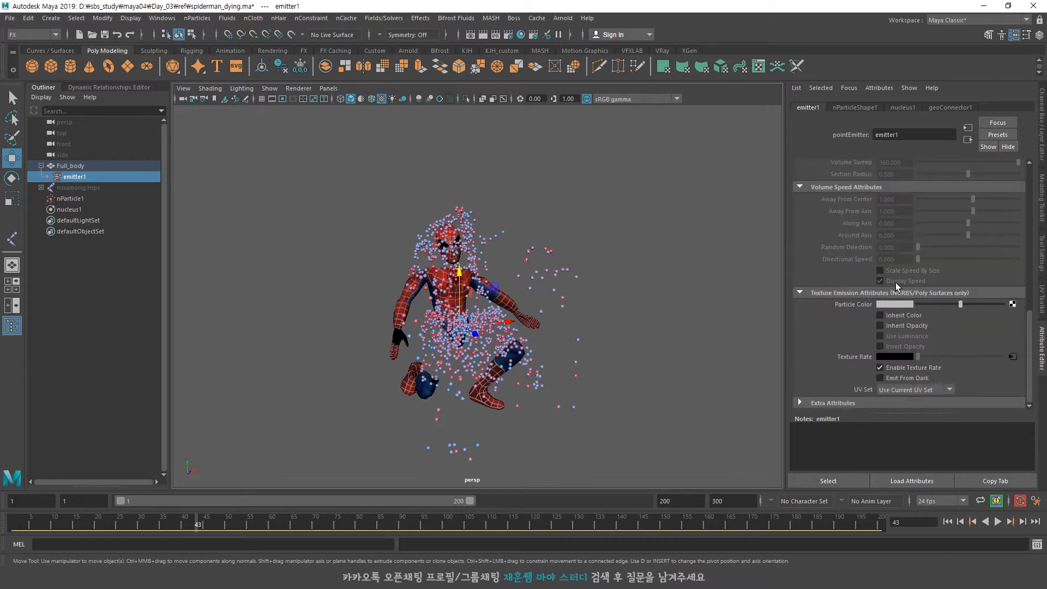
Set the particle Radius of nParticle1 to 0.09 and play the simulation from the first frame.
{"action": "left_click", "coordinate": [70, 199]}
{"action": "left_click", "coordinate": [826, 178]}
{"action": "left_click", "coordinate": [826, 178]}
{"action": "left_click", "coordinate": [823, 190]}
{"action": "left_click", "coordinate": [823, 190]}
{"action": "left_click", "coordinate": [828, 202]}
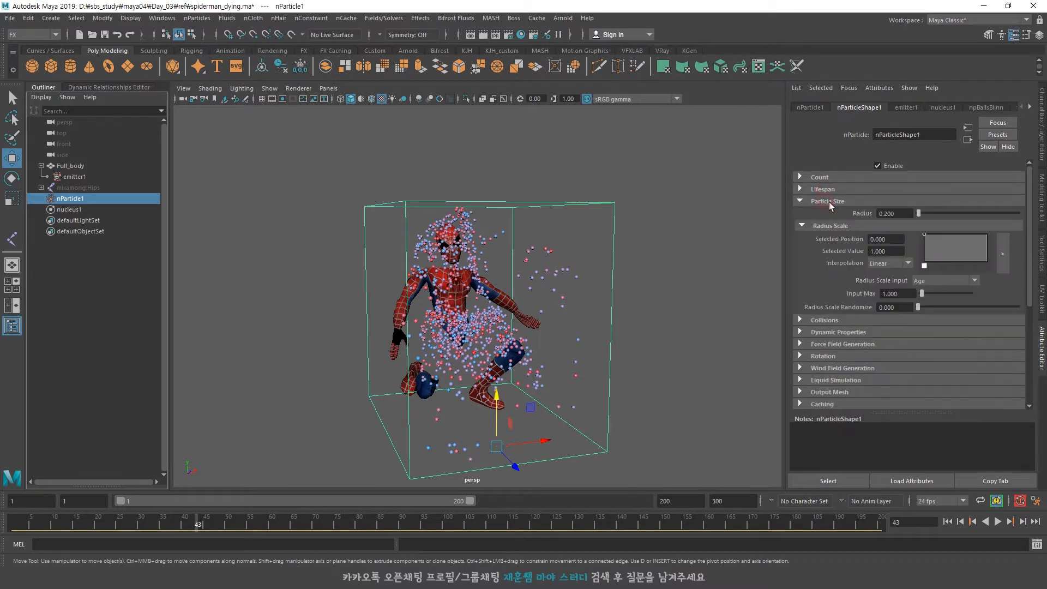
{"action": "type", "text": "0.0"}
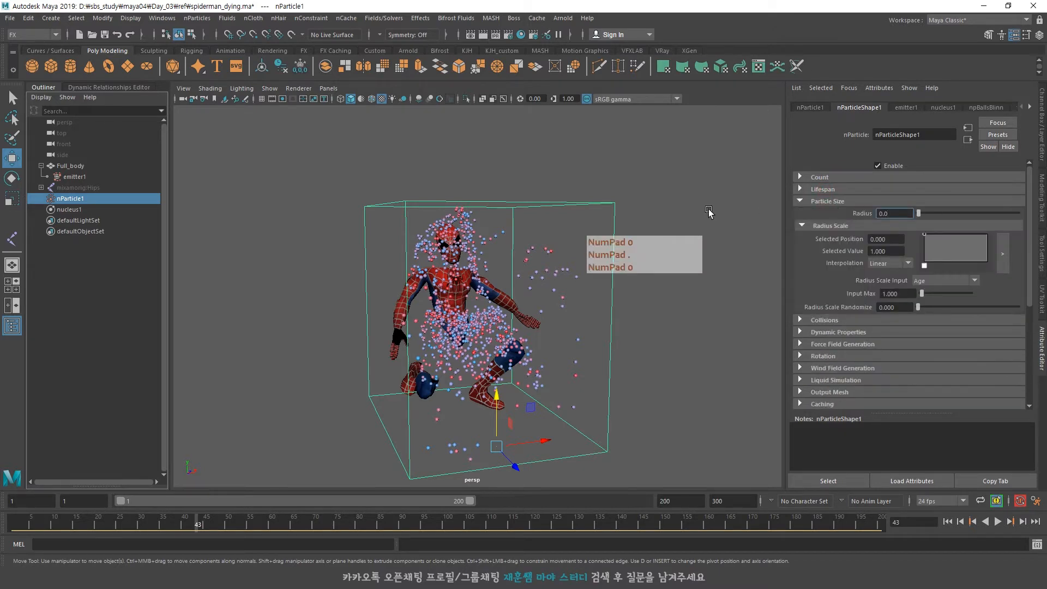
{"action": "key", "text": "Return"}
{"action": "type", "text": "5"}
{"action": "key", "text": "Return"}
{"action": "type", "text": "0.09"}
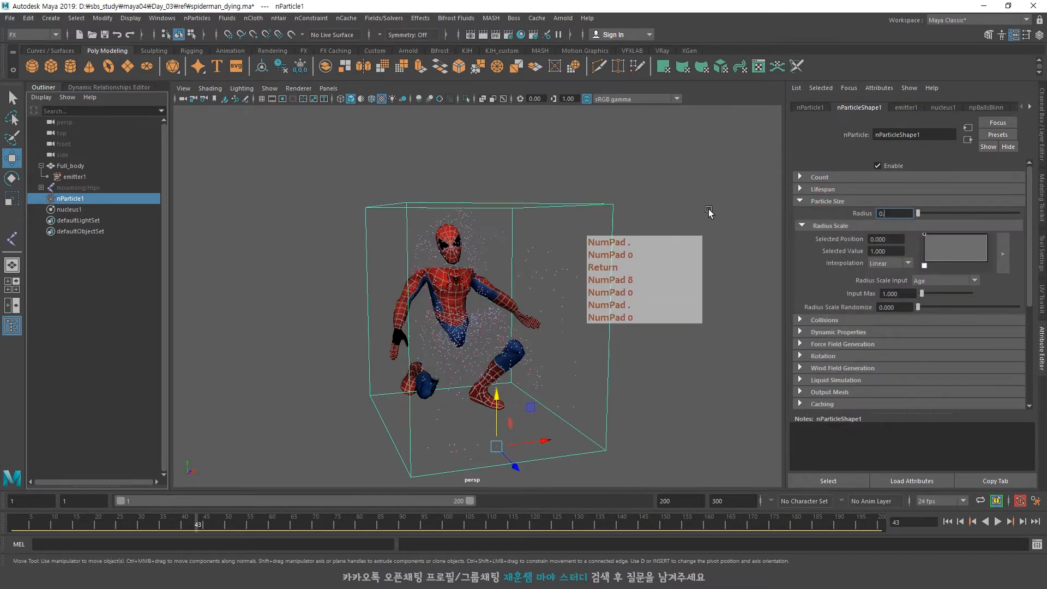
{"action": "key", "text": "Return"}
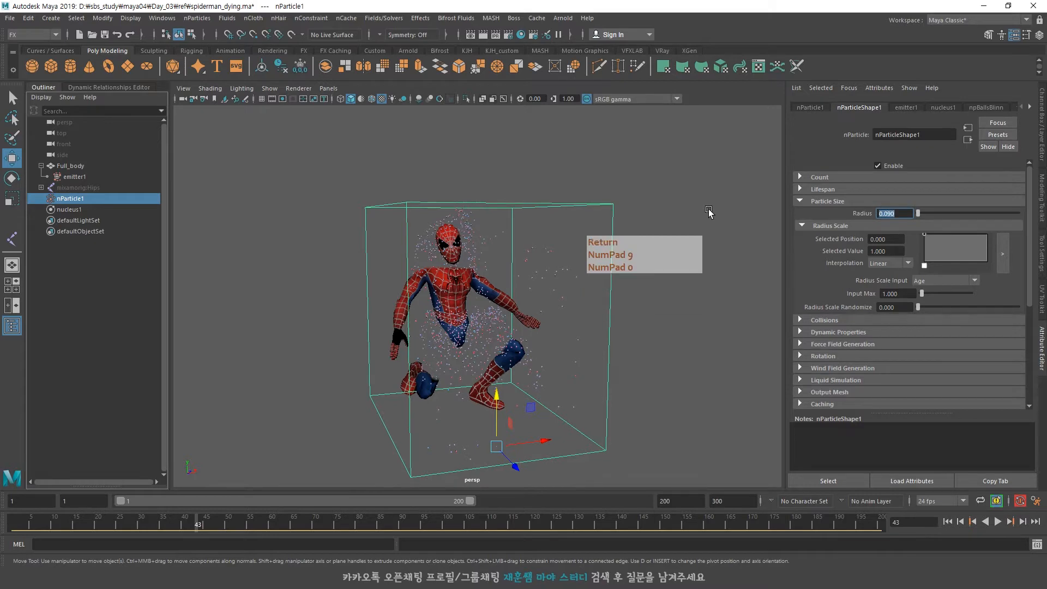
{"action": "left_click", "coordinate": [948, 522]}
{"action": "left_click", "coordinate": [998, 522]}
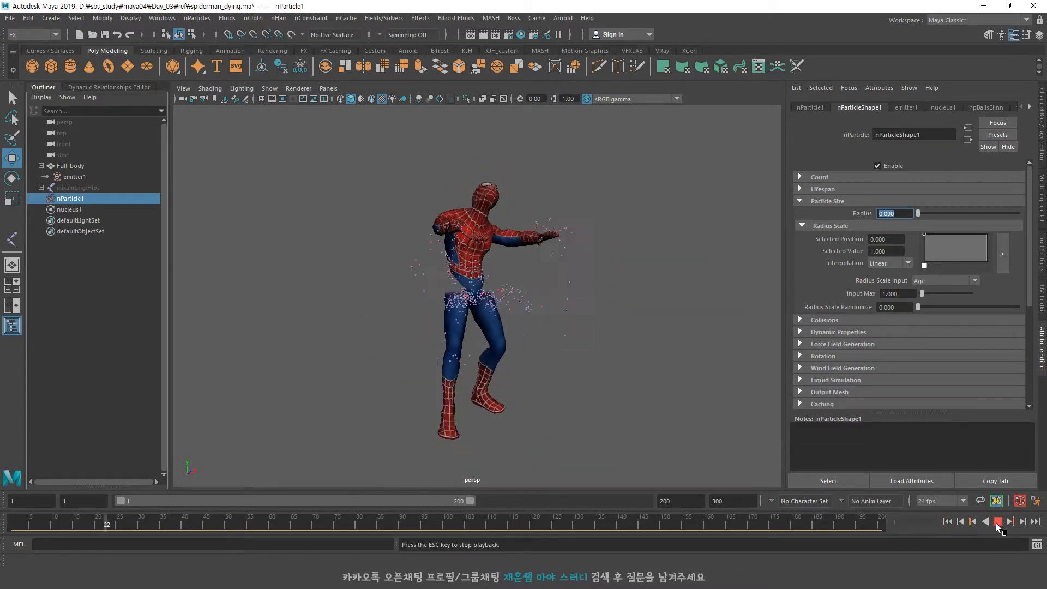
{"action": "left_click", "coordinate": [998, 521]}
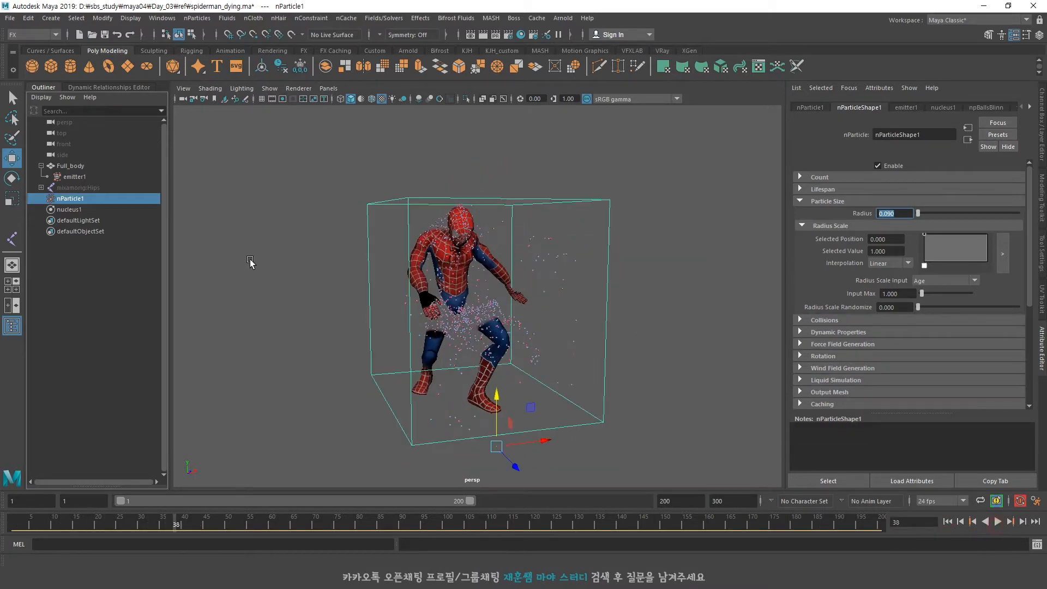
Set emitter1's basic emission Speed to 10 and replay the simulation from the first frame.
{"action": "left_click", "coordinate": [70, 177]}
{"action": "scroll", "coordinate": [903, 323], "scroll_direction": "down", "scroll_amount": 10}
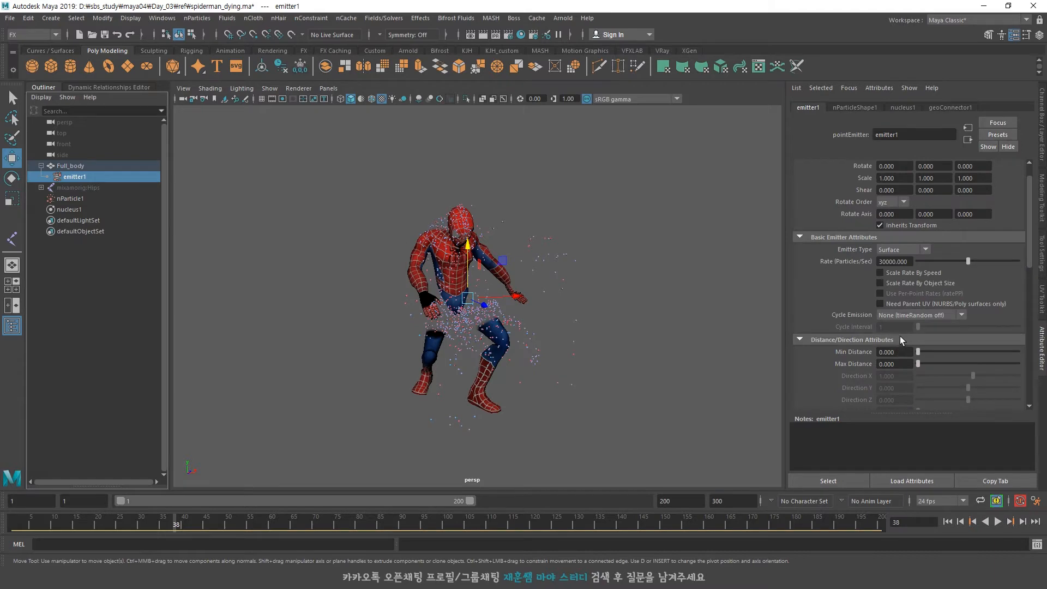
{"action": "type", "text": "10"}
{"action": "key", "text": "Return"}
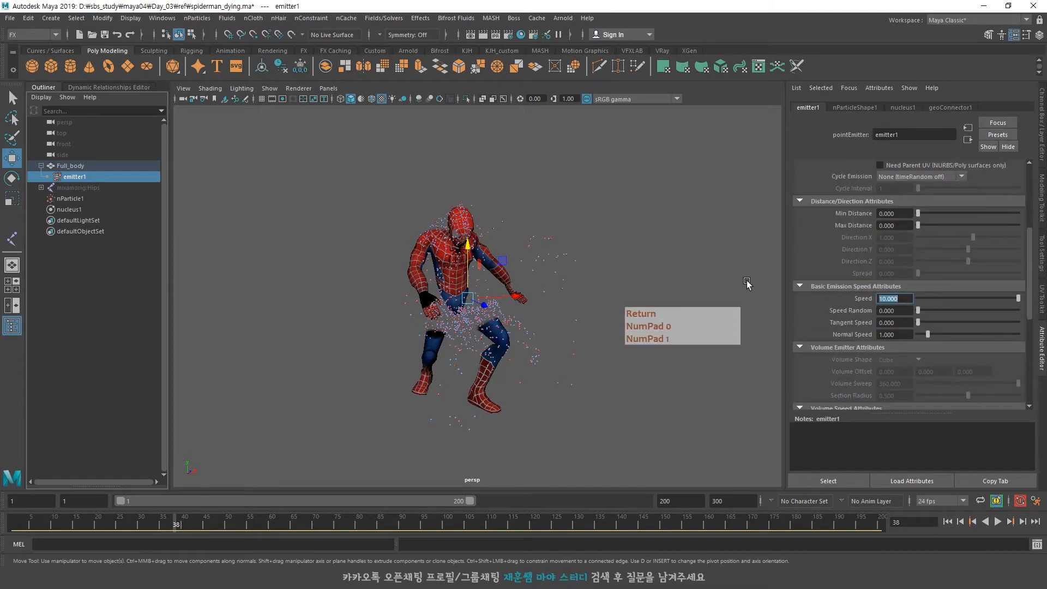
{"action": "left_click", "coordinate": [948, 522]}
{"action": "left_click", "coordinate": [997, 521]}
{"action": "left_click", "coordinate": [997, 521]}
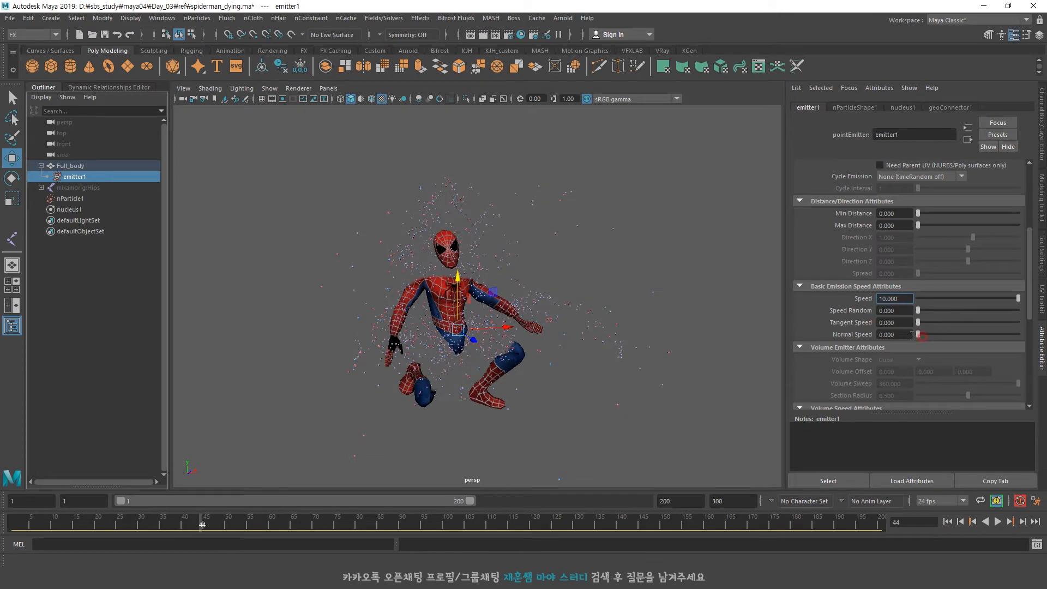
Set emitter1's Normal Speed to 0, replay the simulation and return to the first frame.
{"action": "left_click", "coordinate": [948, 522]}
{"action": "left_click", "coordinate": [998, 522]}
{"action": "left_click", "coordinate": [988, 523]}
{"action": "left_click", "coordinate": [988, 522]}
{"action": "left_click", "coordinate": [947, 521]}
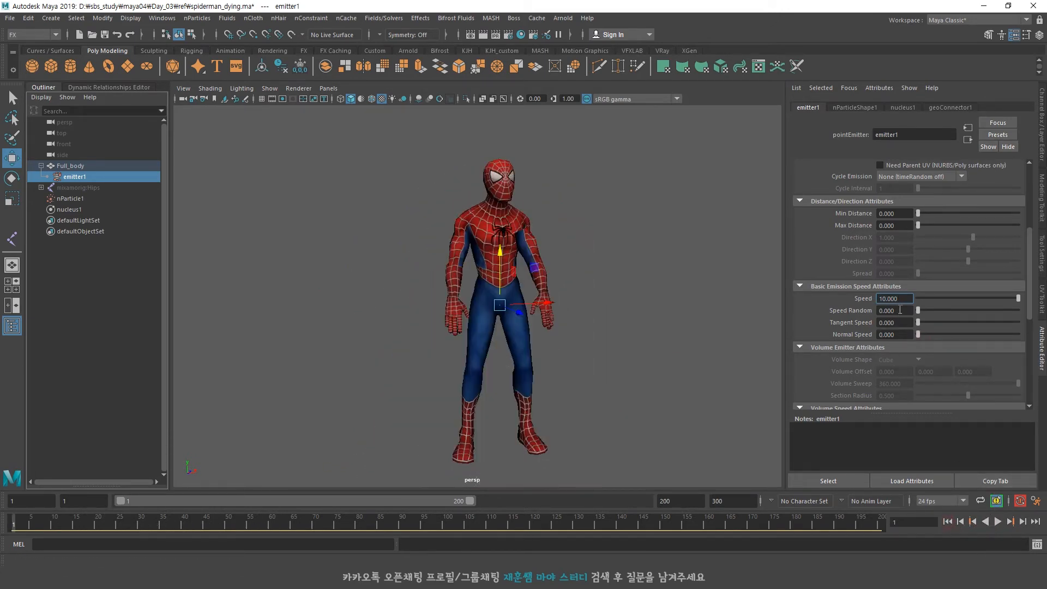
Set emitter1's basic emission Speed to 100.
{"action": "type", "text": "100"}
{"action": "key", "text": "Return"}
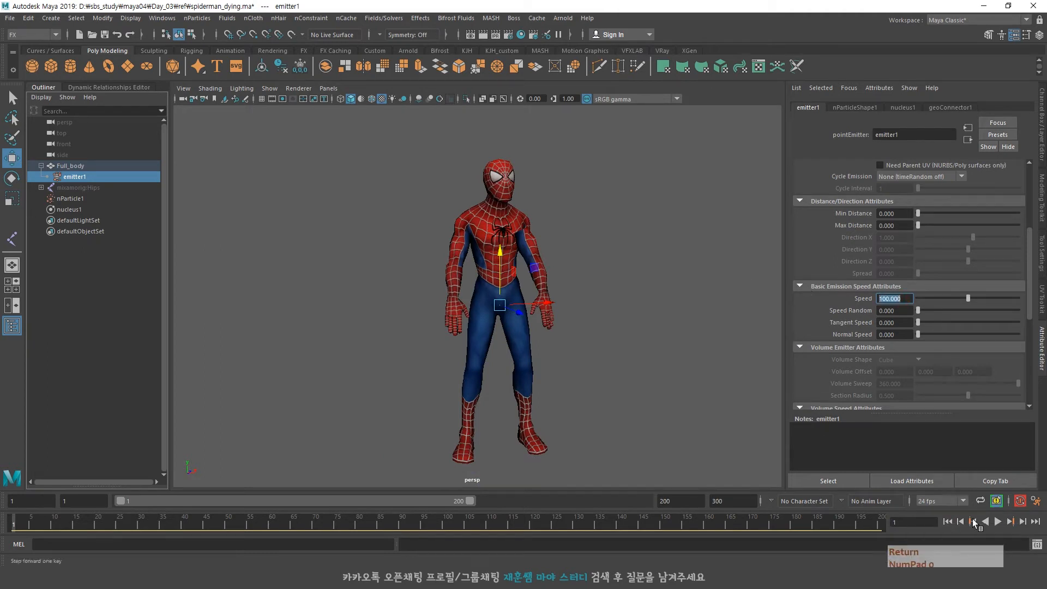
Preview the simulation, set emitter1's Normal Speed to 1 and replay it from the first frame.
{"action": "left_click", "coordinate": [997, 521]}
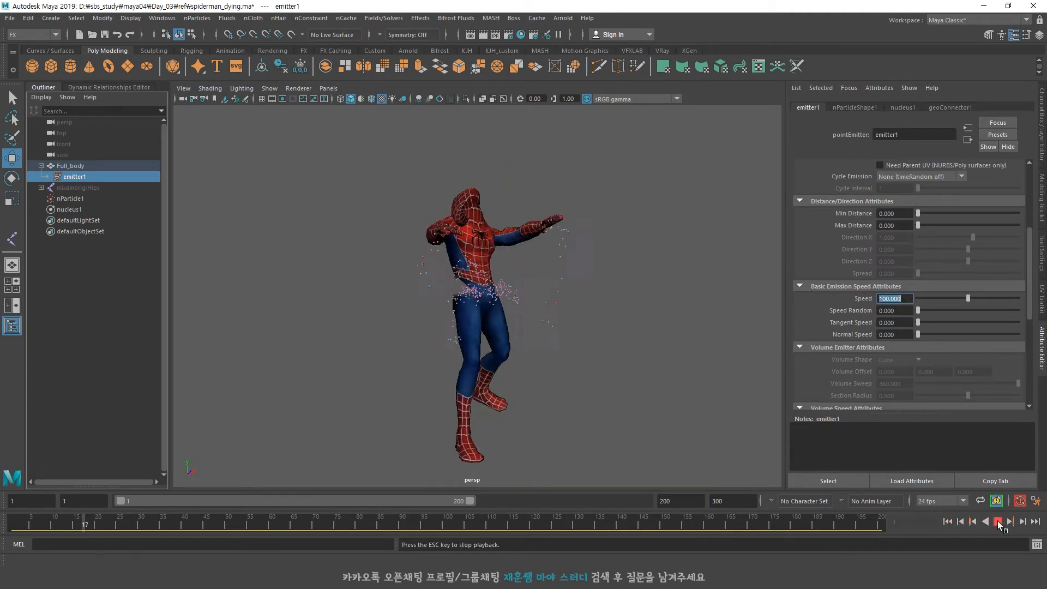
{"action": "left_click", "coordinate": [997, 521]}
{"action": "type", "text": "1"}
{"action": "key", "text": "Return"}
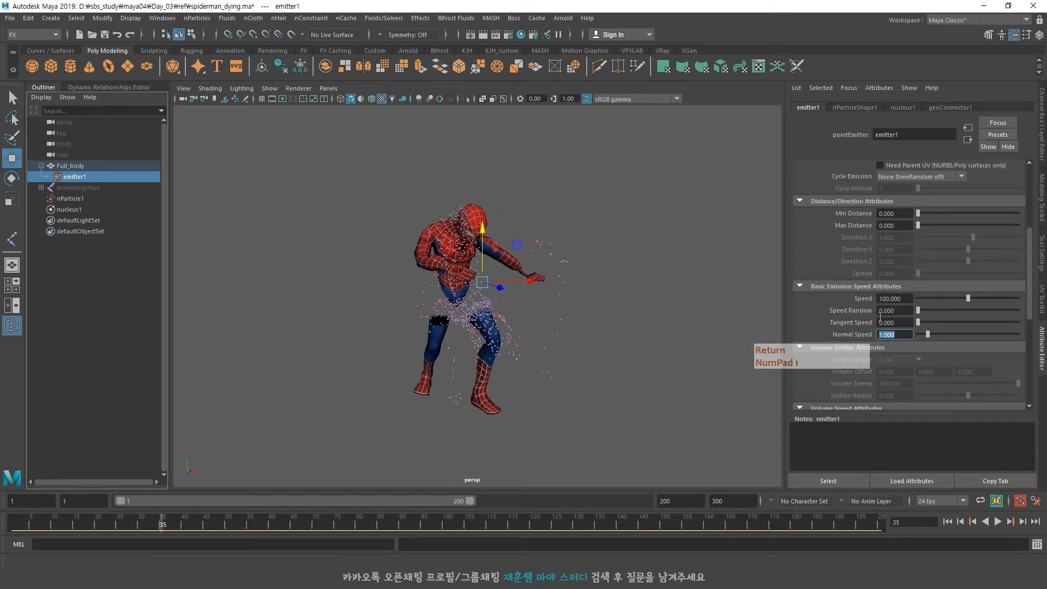
{"action": "left_click", "coordinate": [948, 521]}
{"action": "left_click", "coordinate": [998, 521]}
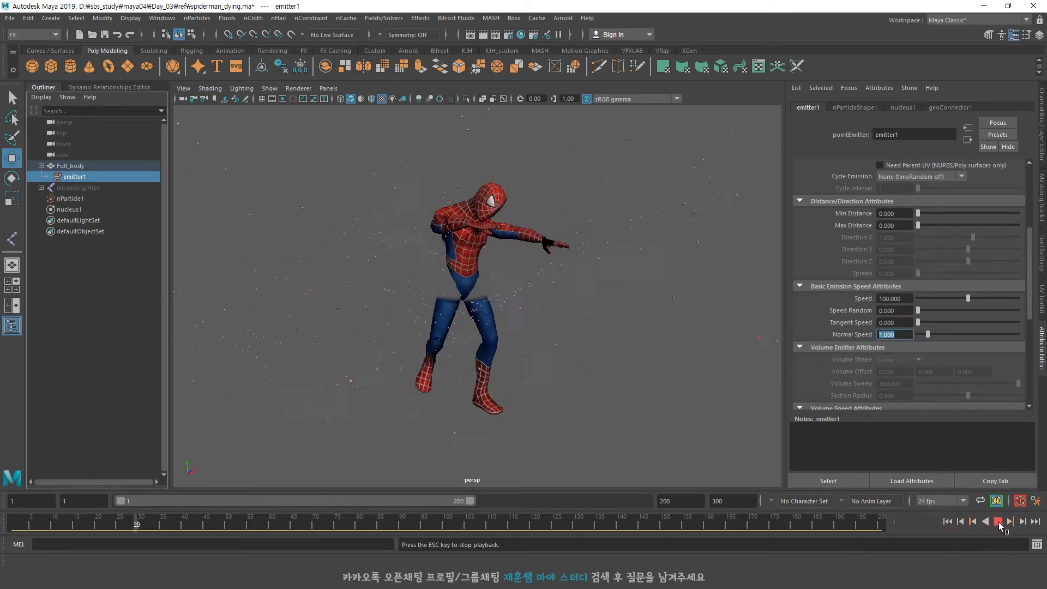
{"action": "left_click", "coordinate": [997, 521]}
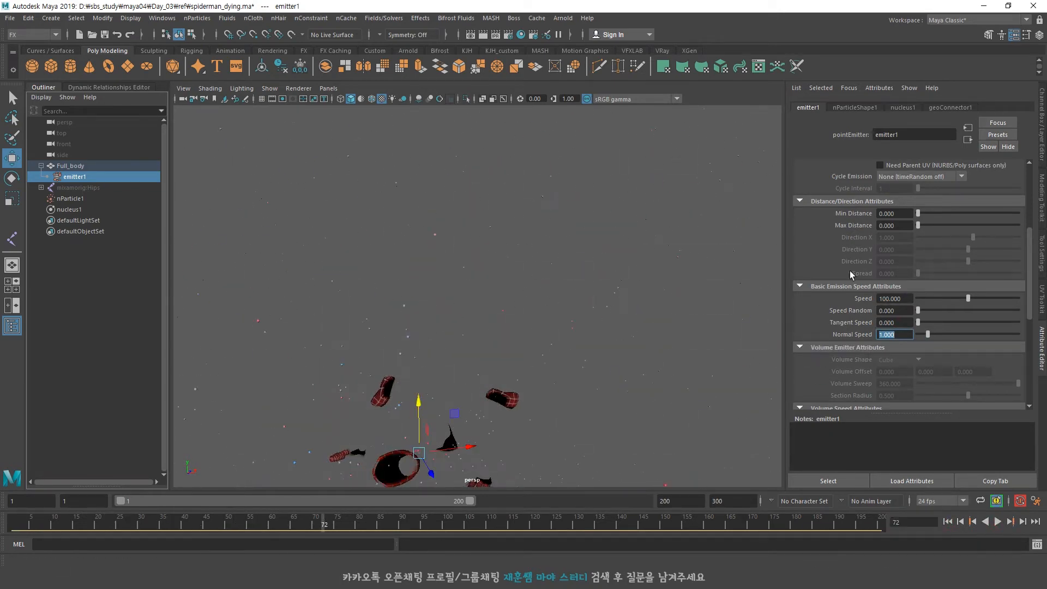
Set emitter1's basic emission Speed to 1 and its Normal Speed to 0.
{"action": "double_click", "coordinate": [893, 298]}
{"action": "type", "text": "1"}
{"action": "key", "text": "Return"}
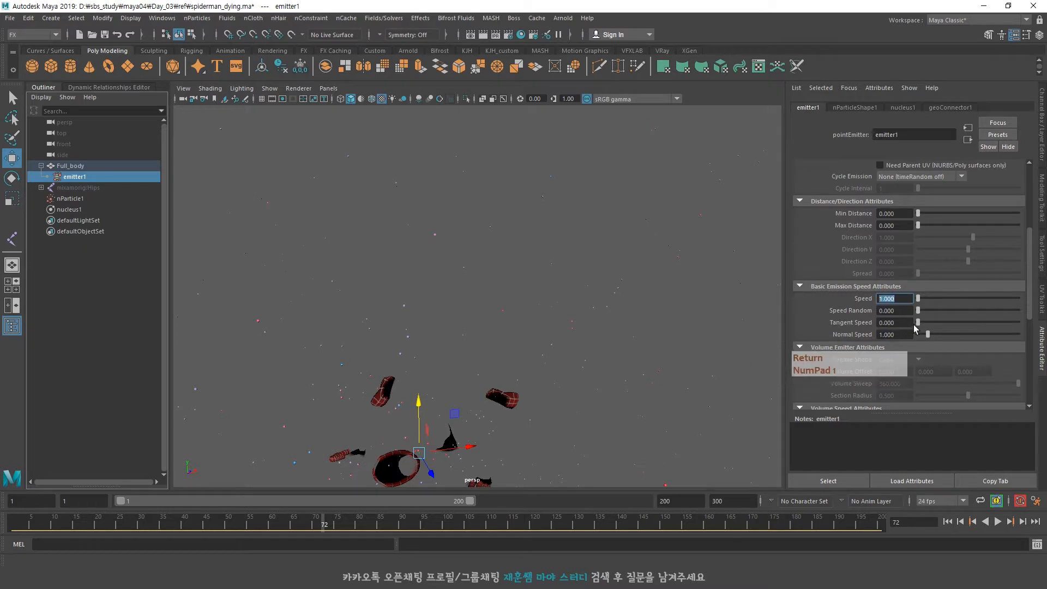
{"action": "double_click", "coordinate": [907, 332]}
{"action": "type", "text": "0"}
{"action": "key", "text": "Return"}
Set emitter1's Tangent Speed to 1 and play the simulation from the first frame.
{"action": "left_click_drag", "start_coordinate": [899, 322], "coordinate": [712, 304]}
{"action": "type", "text": "1"}
{"action": "key", "text": "Return"}
{"action": "left_click", "coordinate": [949, 522]}
{"action": "left_click", "coordinate": [997, 522]}
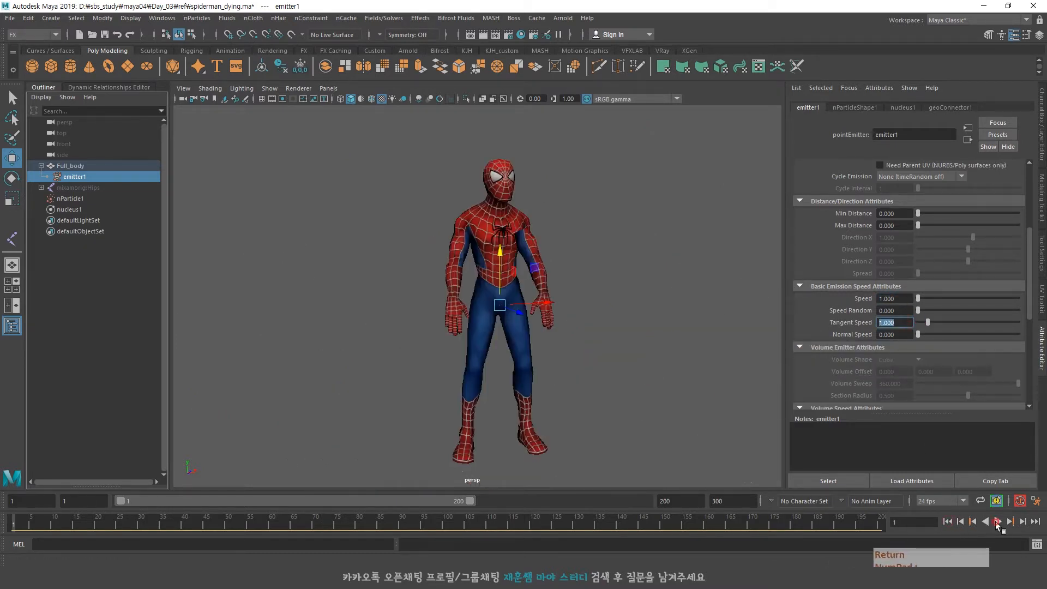
Set emitter1's basic emission Speed to 10 and run the simulation from the first frame.
{"action": "double_click", "coordinate": [900, 299]}
{"action": "type", "text": "10"}
{"action": "key", "text": "Return"}
{"action": "left_click", "coordinate": [947, 522]}
{"action": "left_click", "coordinate": [997, 521]}
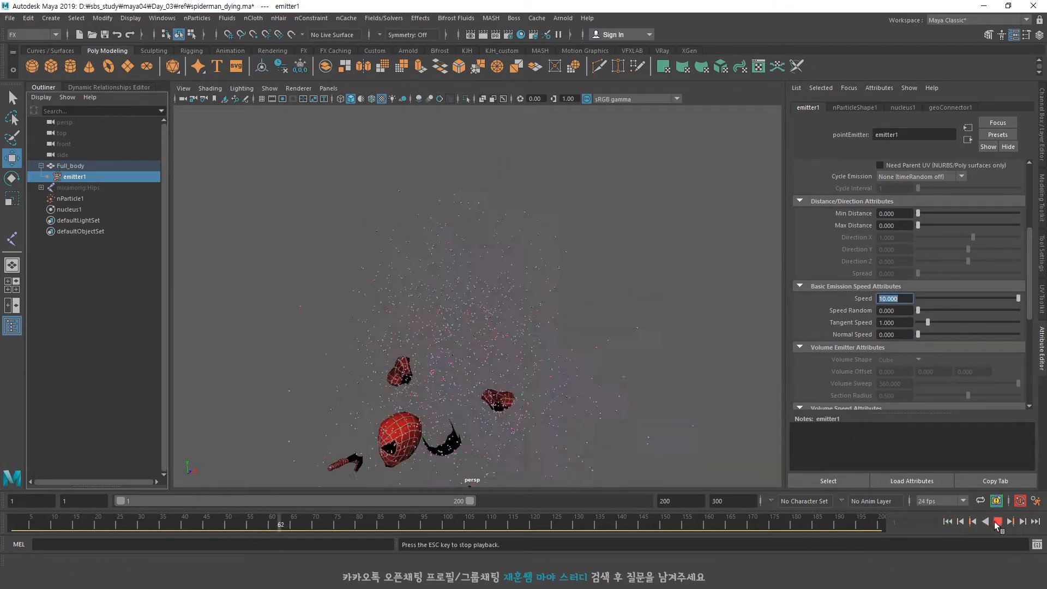
{"action": "left_click", "coordinate": [997, 522]}
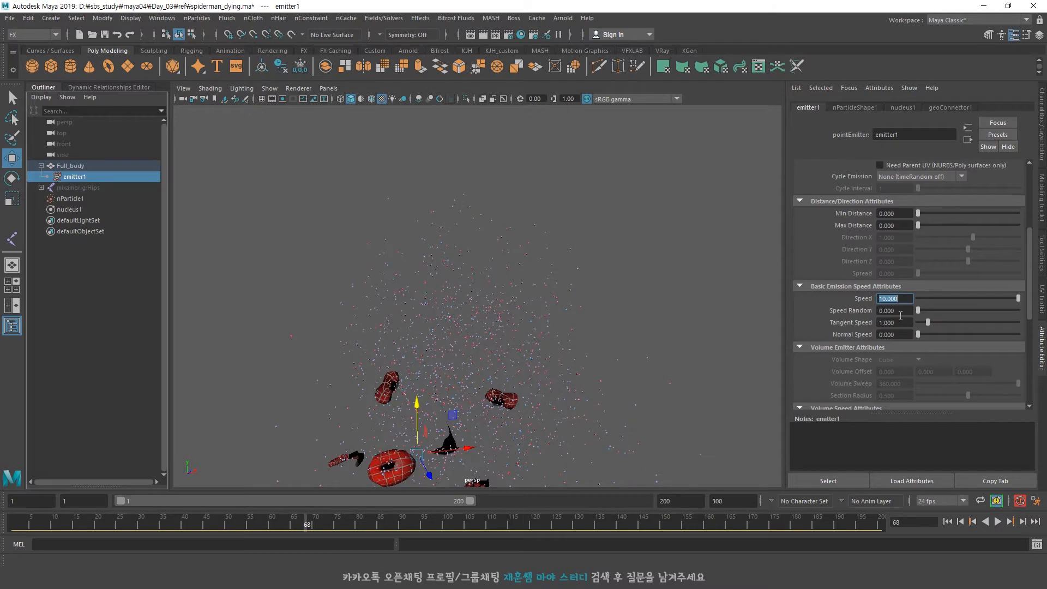
Set emitter1's Tangent Speed to 0, replay the simulation and return to the first frame.
{"action": "double_click", "coordinate": [895, 323]}
{"action": "type", "text": "0"}
{"action": "key", "text": "Return"}
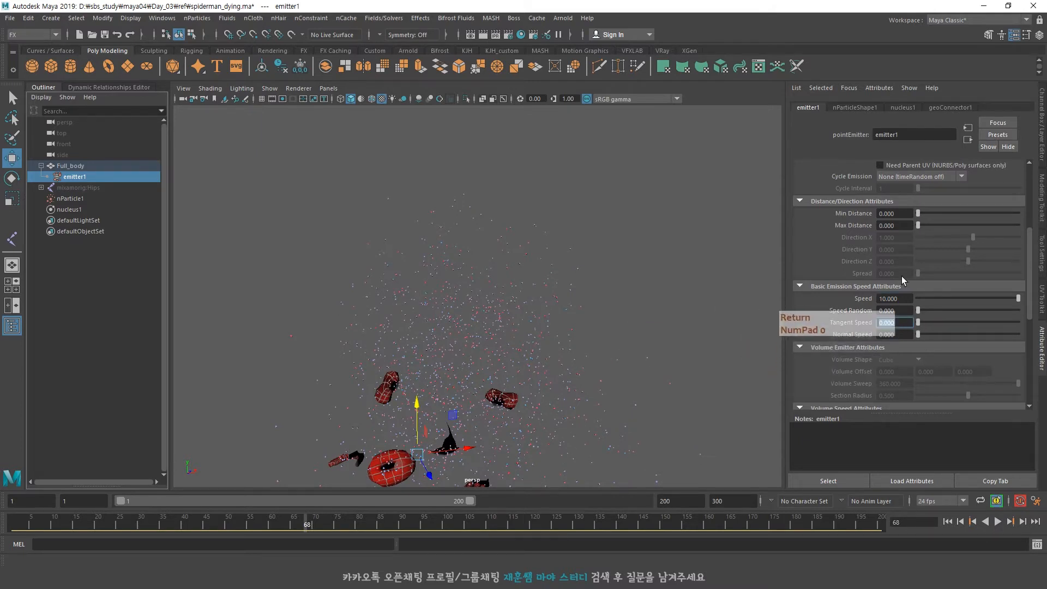
{"action": "left_click", "coordinate": [947, 521]}
{"action": "left_click", "coordinate": [997, 522]}
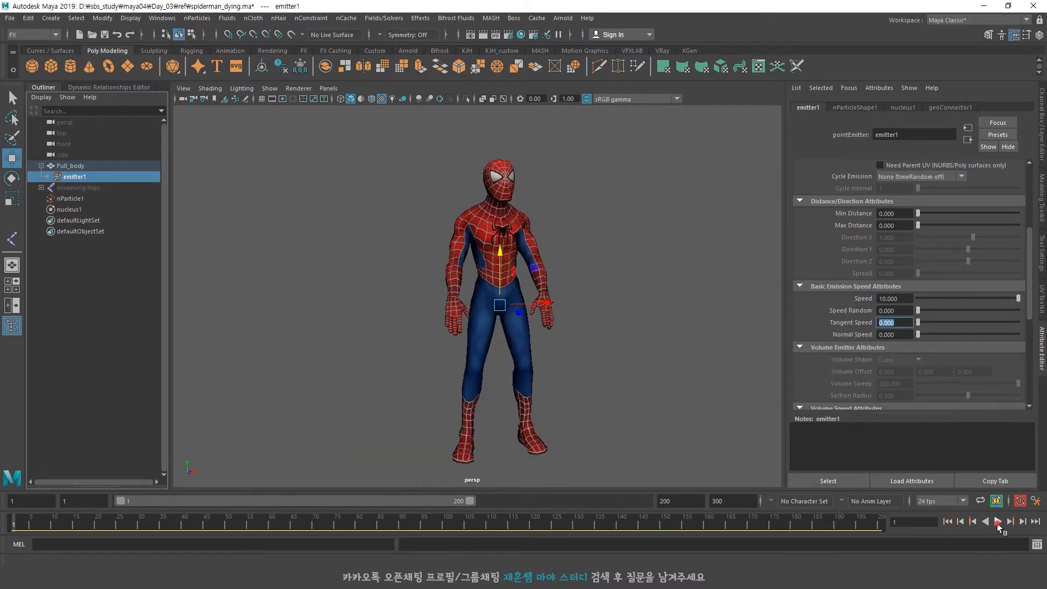
{"action": "left_click", "coordinate": [997, 523]}
{"action": "left_click", "coordinate": [971, 521]}
Set emitter1's Rate (Particles/Sec) to 50000 and play the simulation.
{"action": "scroll", "coordinate": [911, 317], "scroll_direction": "up", "scroll_amount": 3}
{"action": "scroll", "coordinate": [823, 168], "scroll_direction": "up", "scroll_amount": 3}
{"action": "double_click", "coordinate": [915, 286]}
{"action": "type", "text": "50000"}
{"action": "key", "text": "Return"}
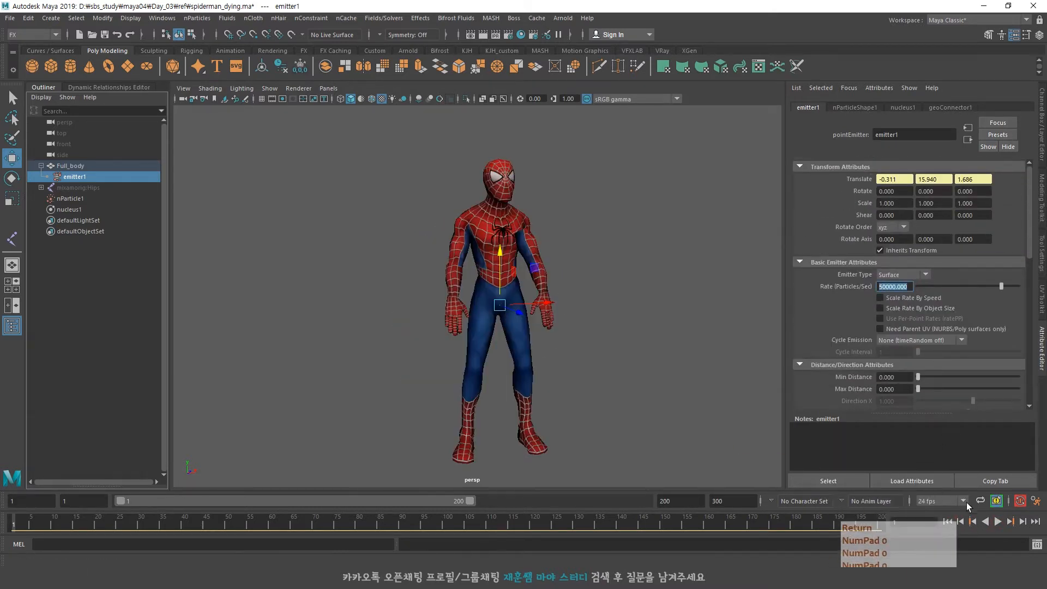
{"action": "left_click", "coordinate": [997, 522]}
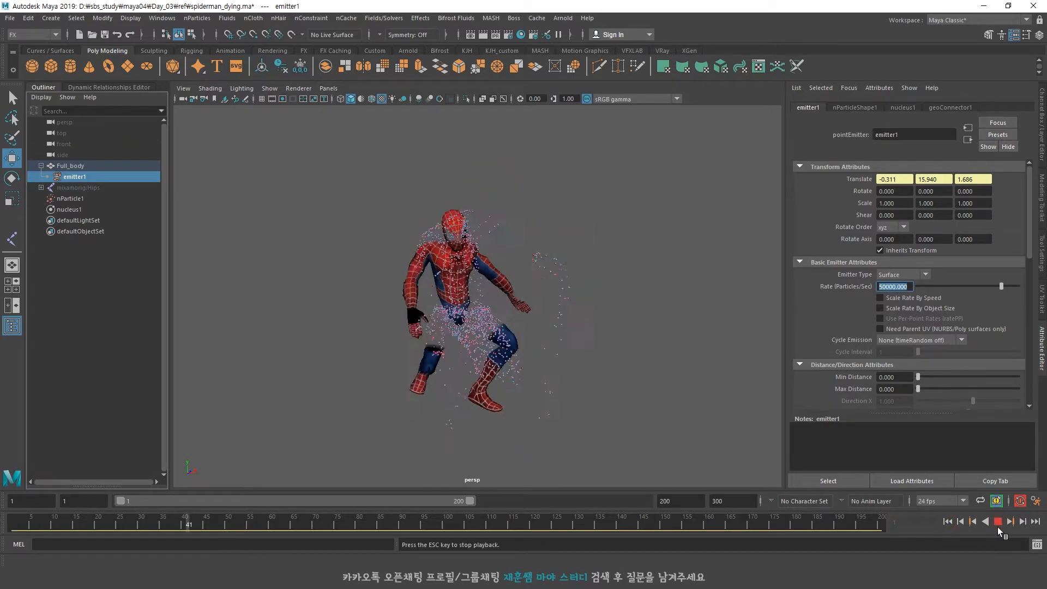
{"action": "left_click", "coordinate": [997, 522]}
Set the collision Bounce of nParticle1 to 0.1.
{"action": "left_click", "coordinate": [74, 197]}
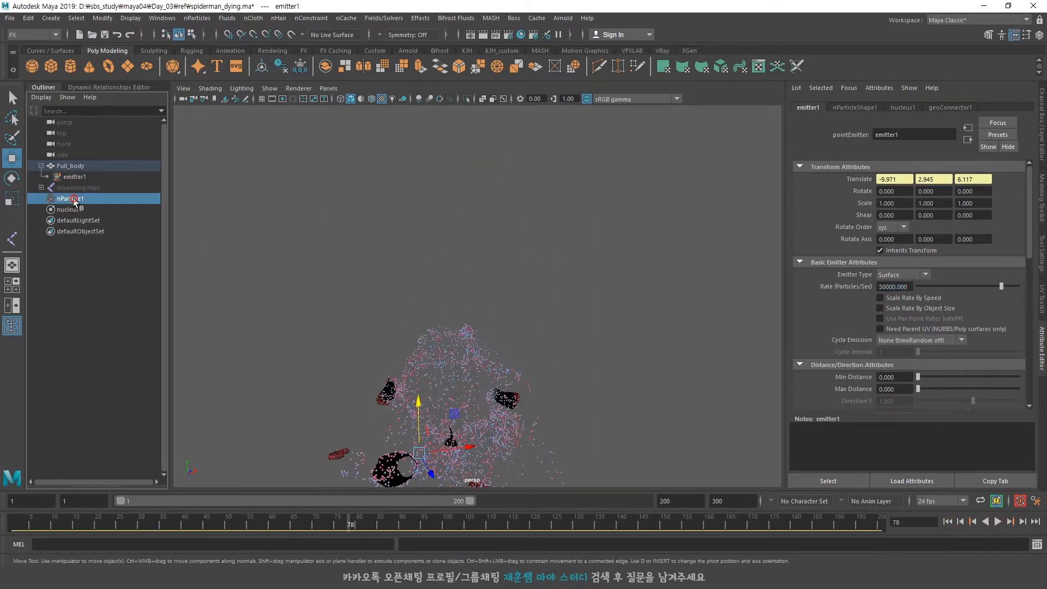
{"action": "left_click", "coordinate": [71, 210]}
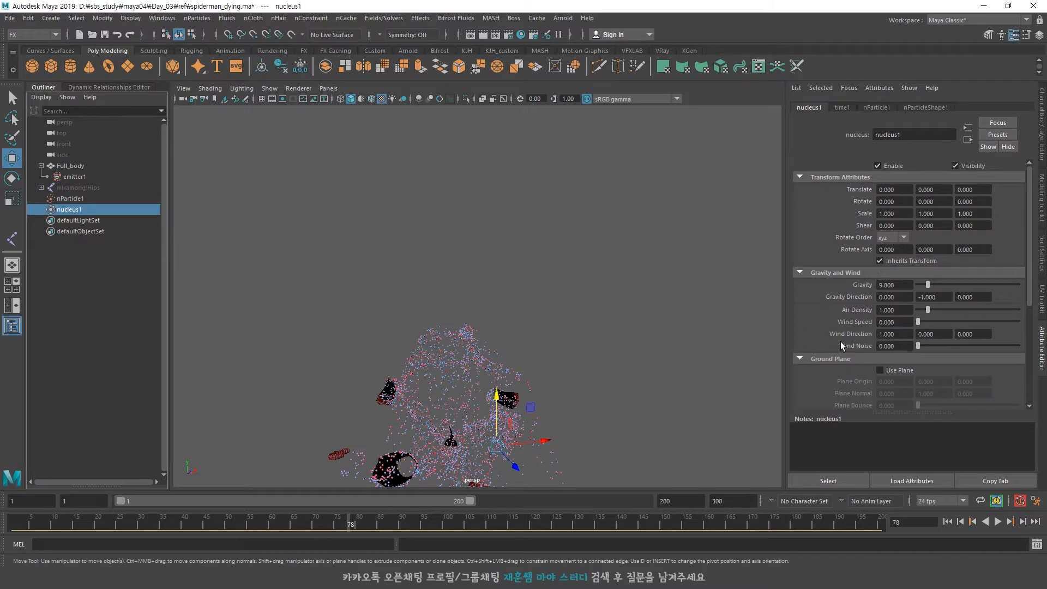
{"action": "left_click", "coordinate": [71, 198]}
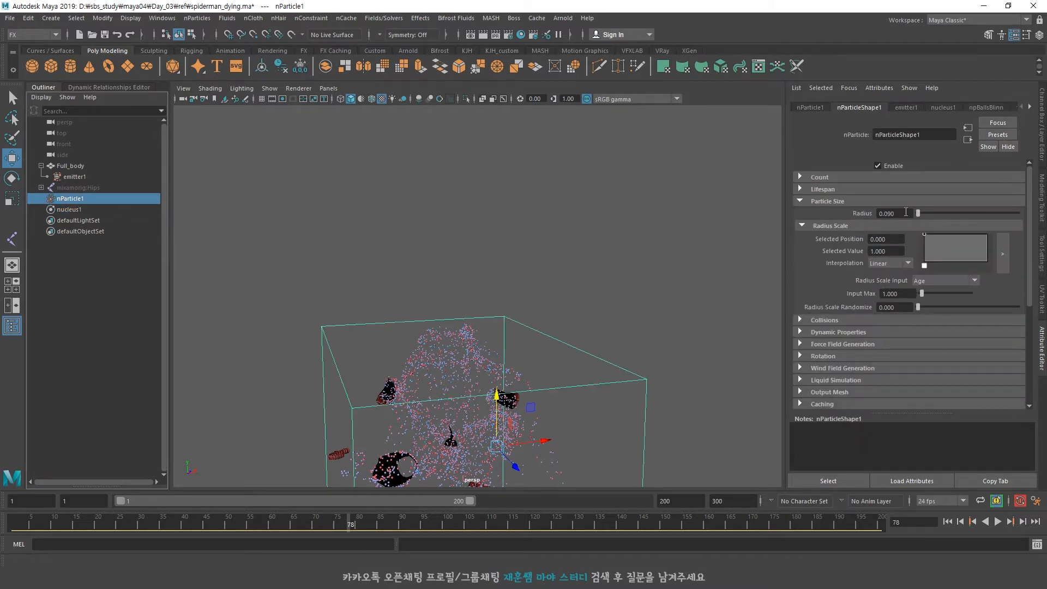
{"action": "left_click", "coordinate": [827, 201]}
{"action": "left_click", "coordinate": [829, 214]}
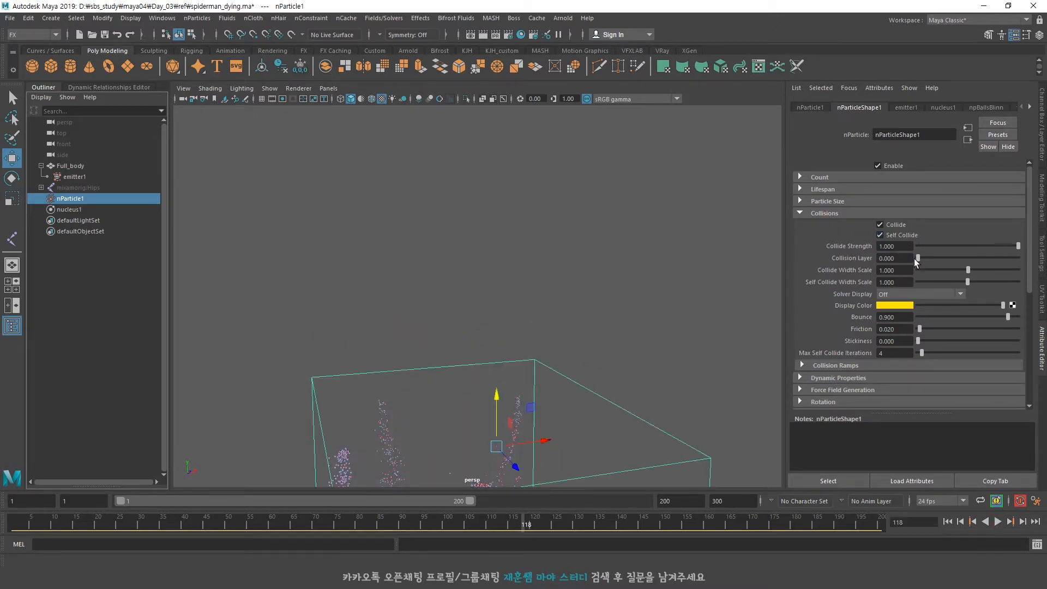
{"action": "double_click", "coordinate": [894, 316]}
{"action": "type", "text": "0.5"}
{"action": "key", "text": "Return"}
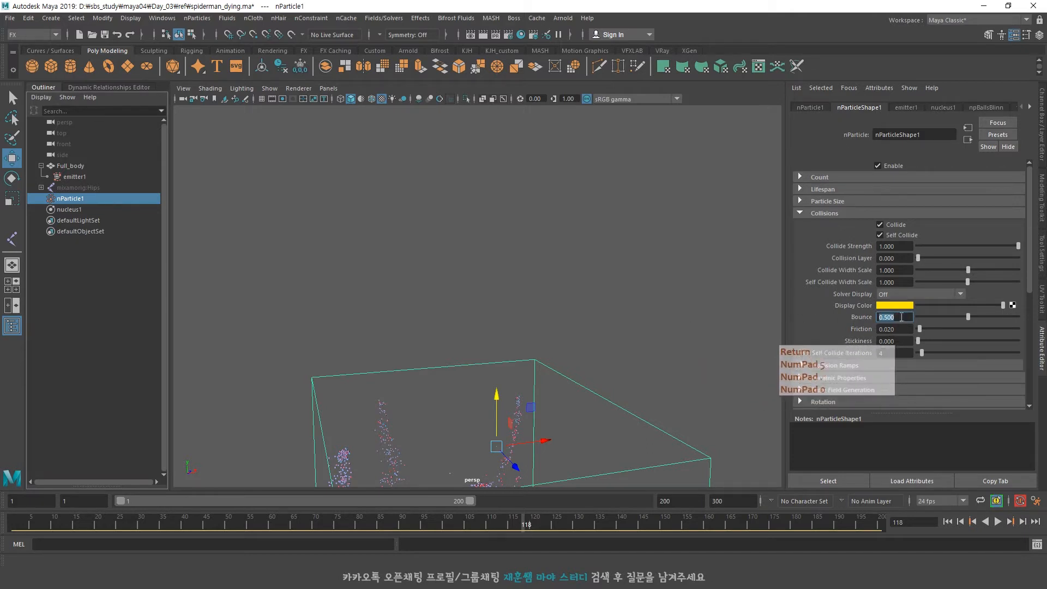
{"action": "type", "text": "0.1"}
{"action": "key", "text": "Return"}
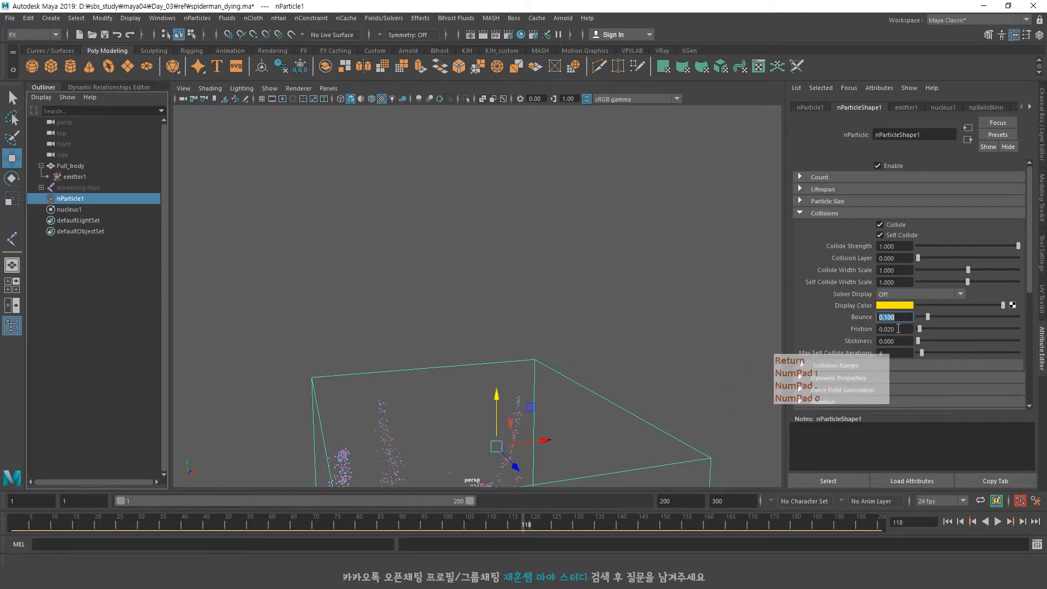
Enable Ignore Solver Gravity in nParticle1's dynamic properties, replay the simulation and return to the first frame.
{"action": "left_click", "coordinate": [816, 213]}
{"action": "left_click", "coordinate": [824, 225]}
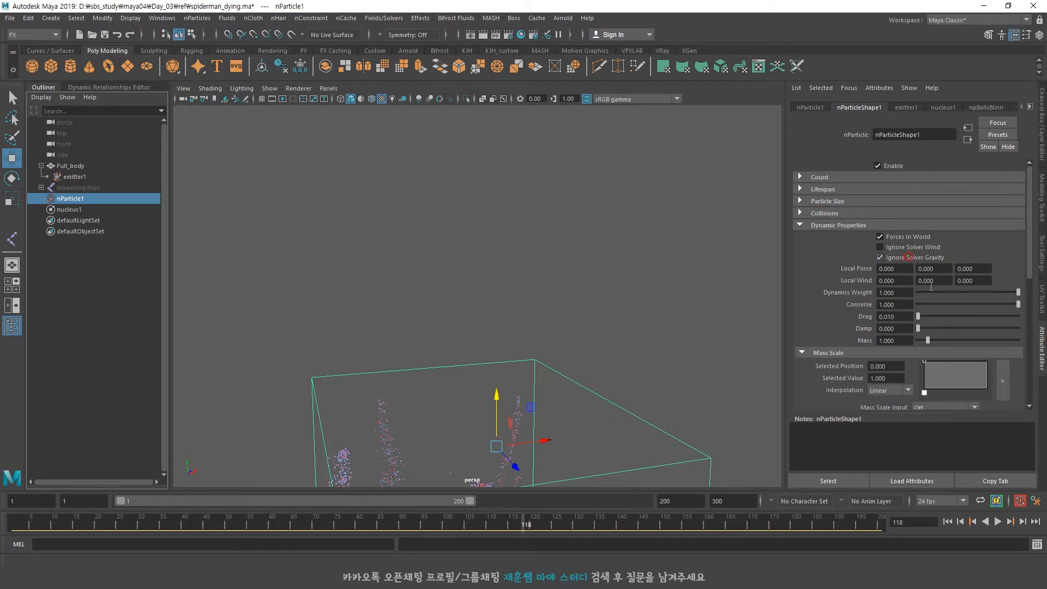
{"action": "left_click", "coordinate": [949, 522]}
{"action": "left_click", "coordinate": [997, 521]}
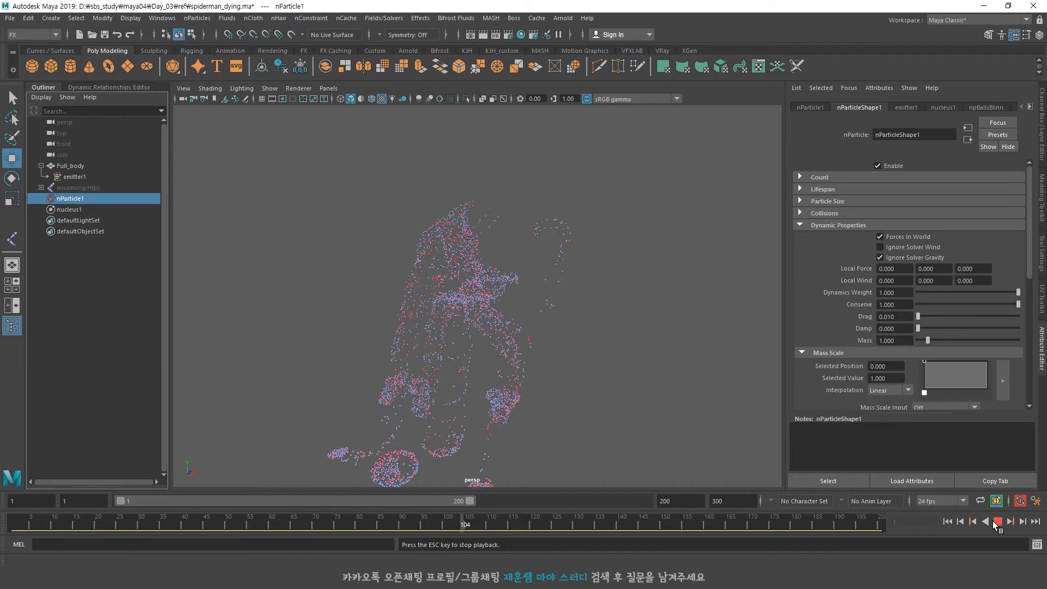
{"action": "left_click", "coordinate": [997, 521]}
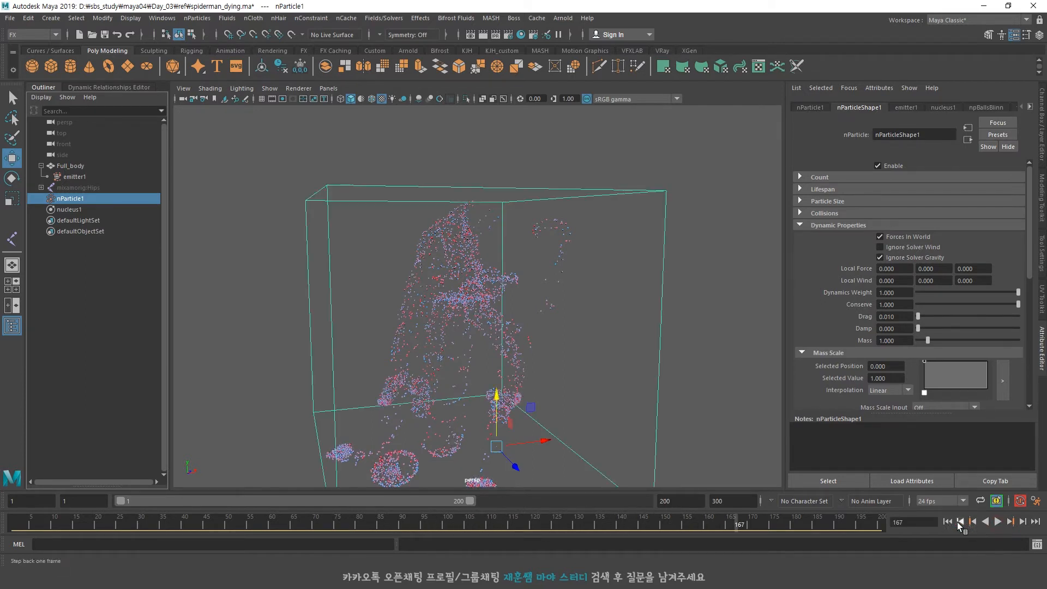
{"action": "left_click", "coordinate": [947, 522]}
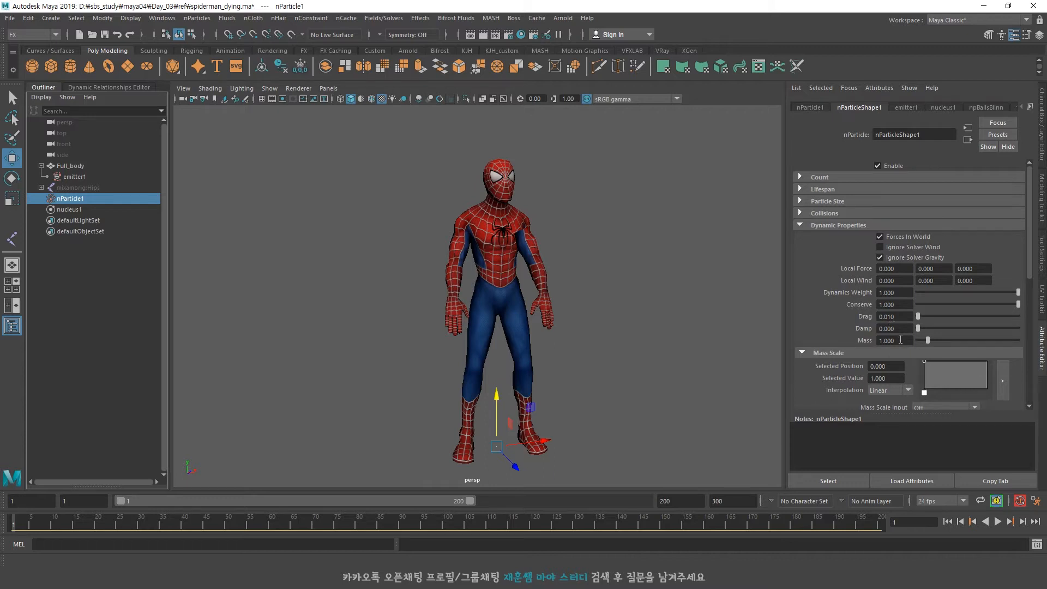
Change the red first colour of nParticle1's shading Color ramp to brown with H 16.078, S 0.840 and V 0.272.
{"action": "scroll", "coordinate": [904, 303], "scroll_direction": "down", "scroll_amount": 3}
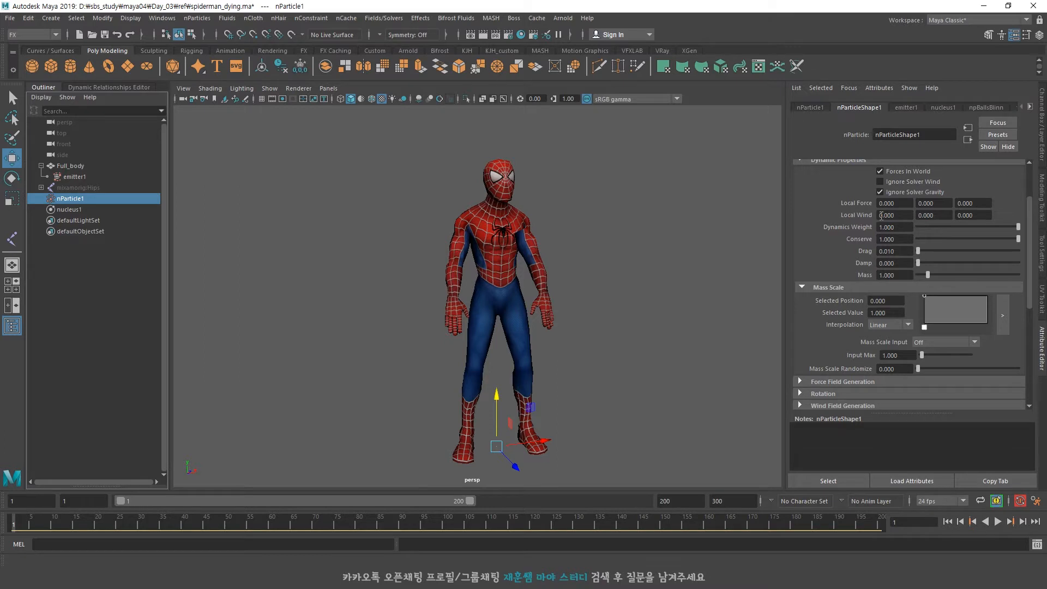
{"action": "scroll", "coordinate": [879, 304], "scroll_direction": "down", "scroll_amount": 3}
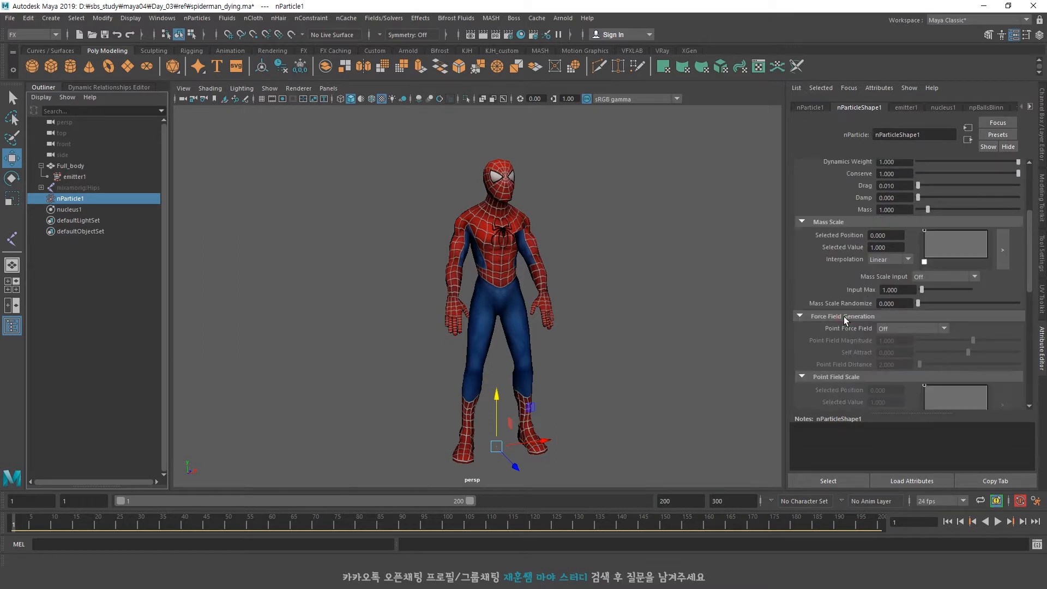
{"action": "scroll", "coordinate": [851, 319], "scroll_direction": "down", "scroll_amount": 2}
{"action": "scroll", "coordinate": [840, 301], "scroll_direction": "down", "scroll_amount": 3}
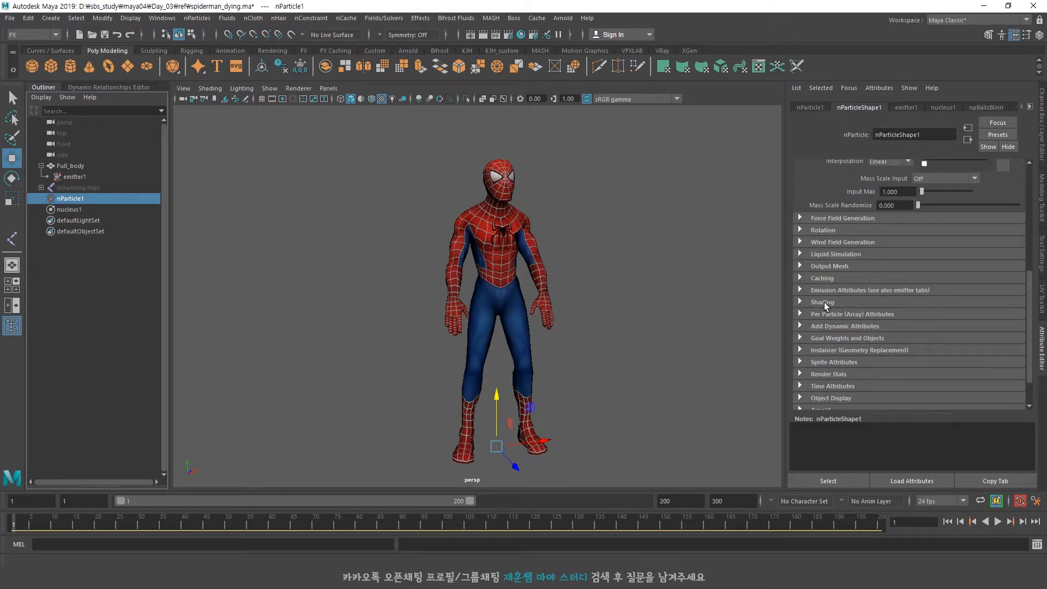
{"action": "left_click", "coordinate": [823, 302]}
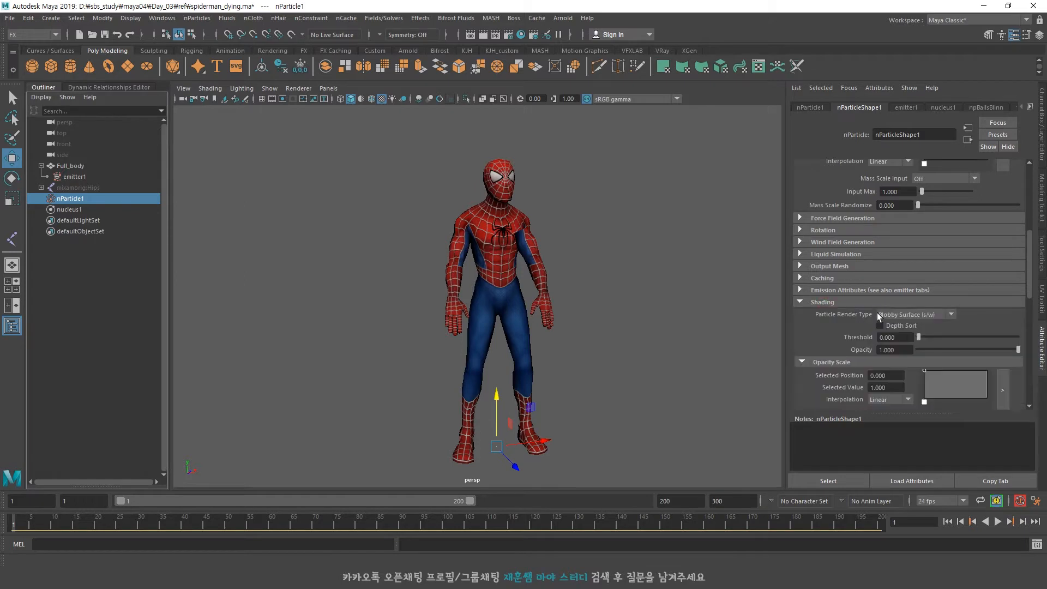
{"action": "scroll", "coordinate": [878, 314], "scroll_direction": "down", "scroll_amount": 6}
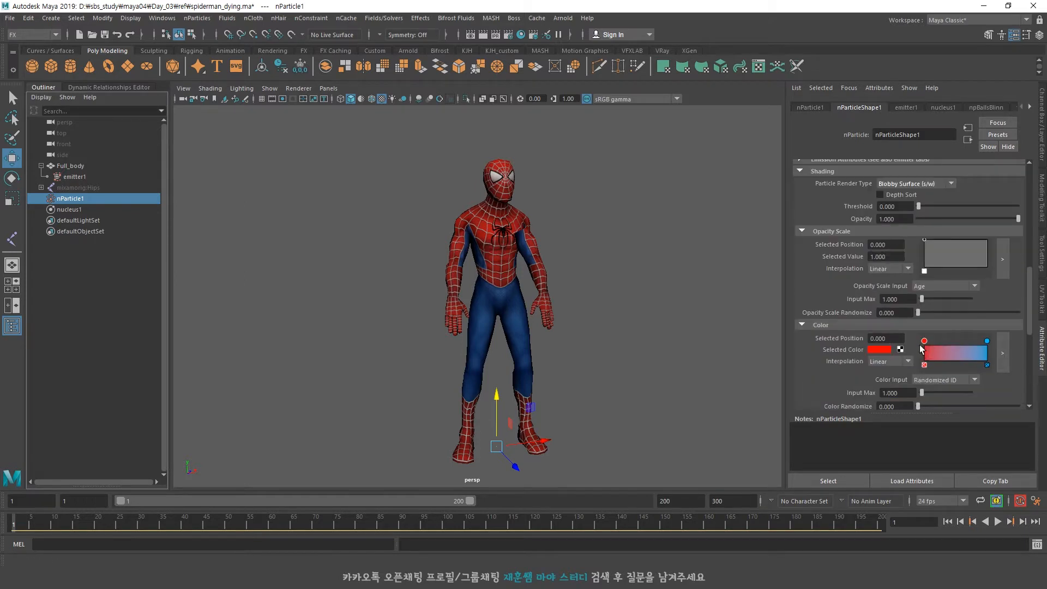
{"action": "left_click", "coordinate": [884, 352]}
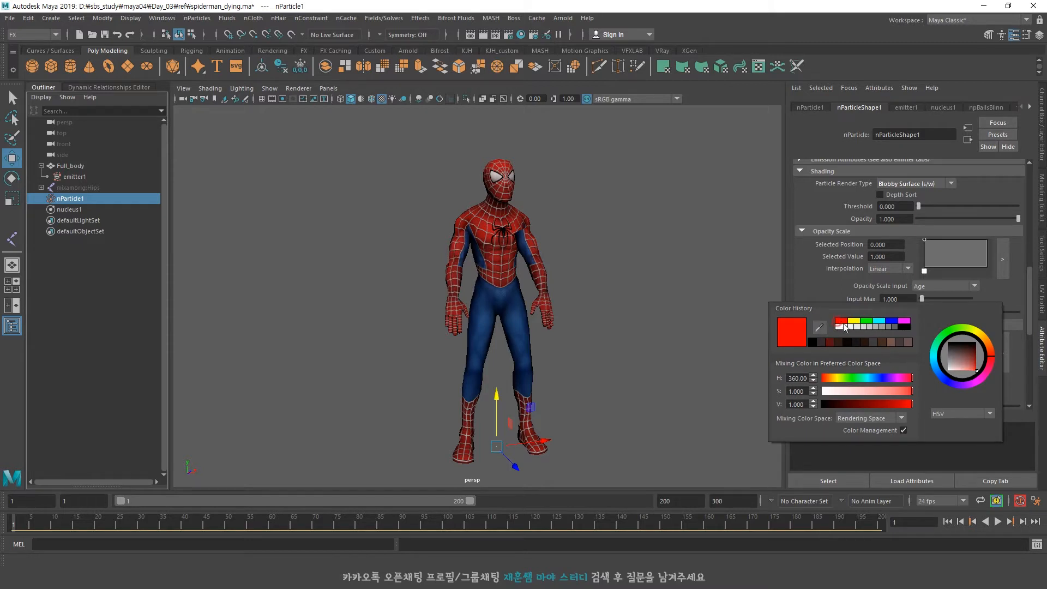
{"action": "left_click", "coordinate": [887, 404]}
{"action": "left_click", "coordinate": [992, 350]}
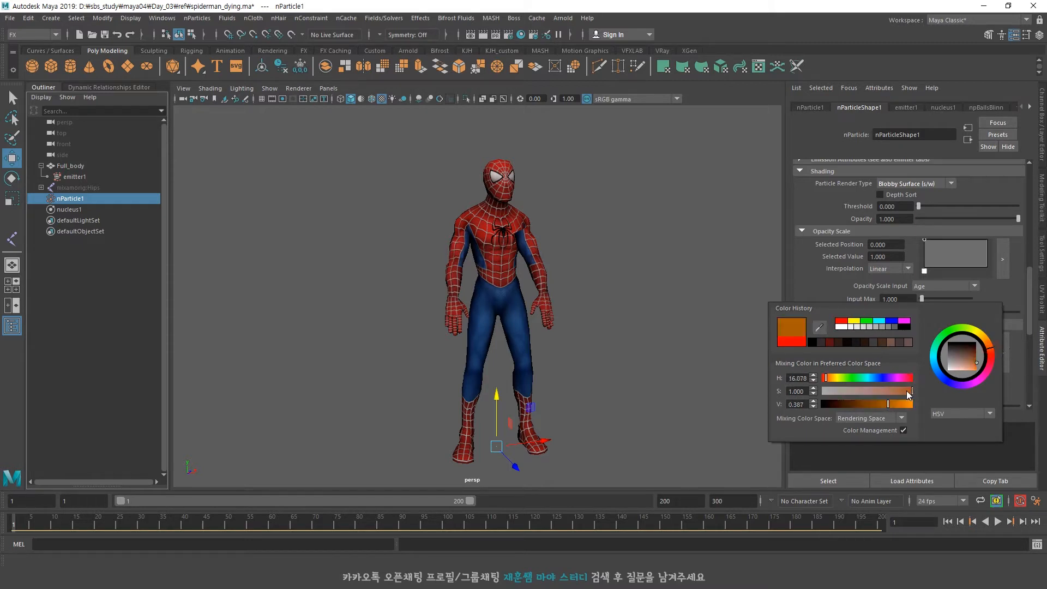
{"action": "left_click", "coordinate": [877, 404]}
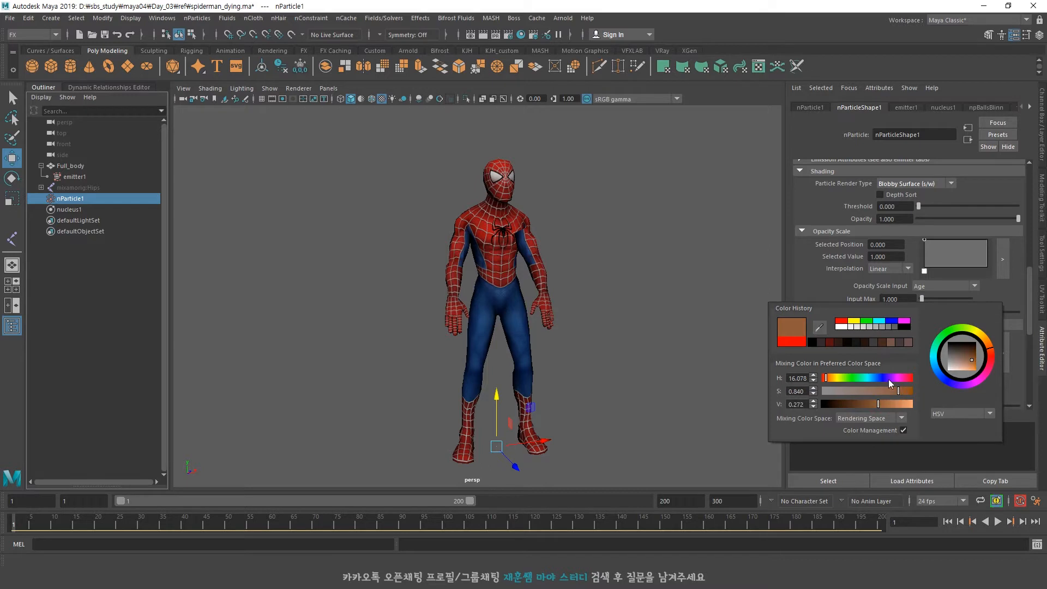
{"action": "left_click", "coordinate": [828, 284]}
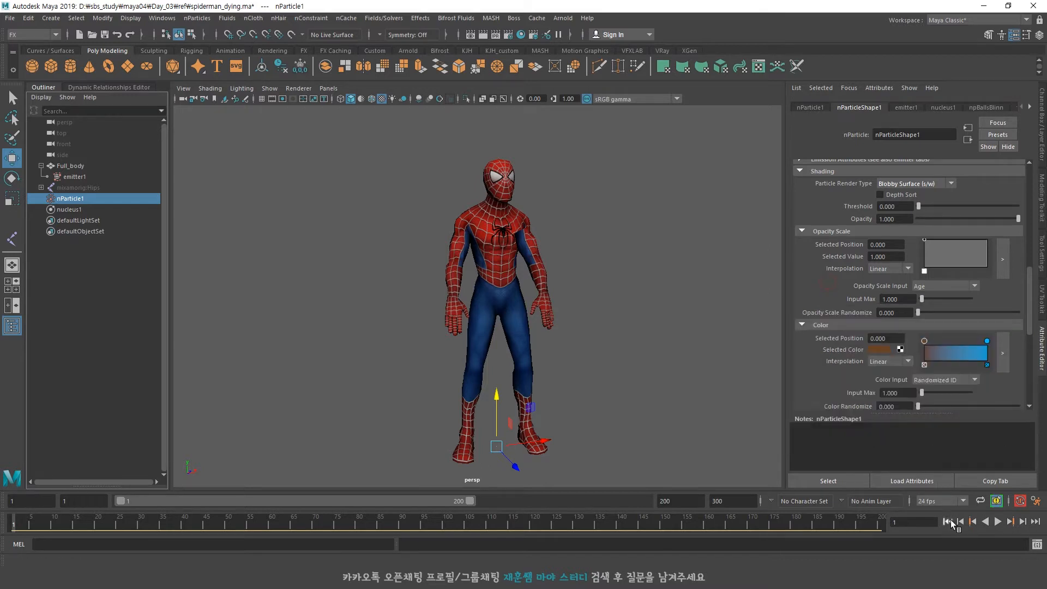
Preview the particle colour, remove the blue entry from the Color ramp and replay the simulation.
{"action": "left_click", "coordinate": [997, 522]}
{"action": "left_click", "coordinate": [997, 521]}
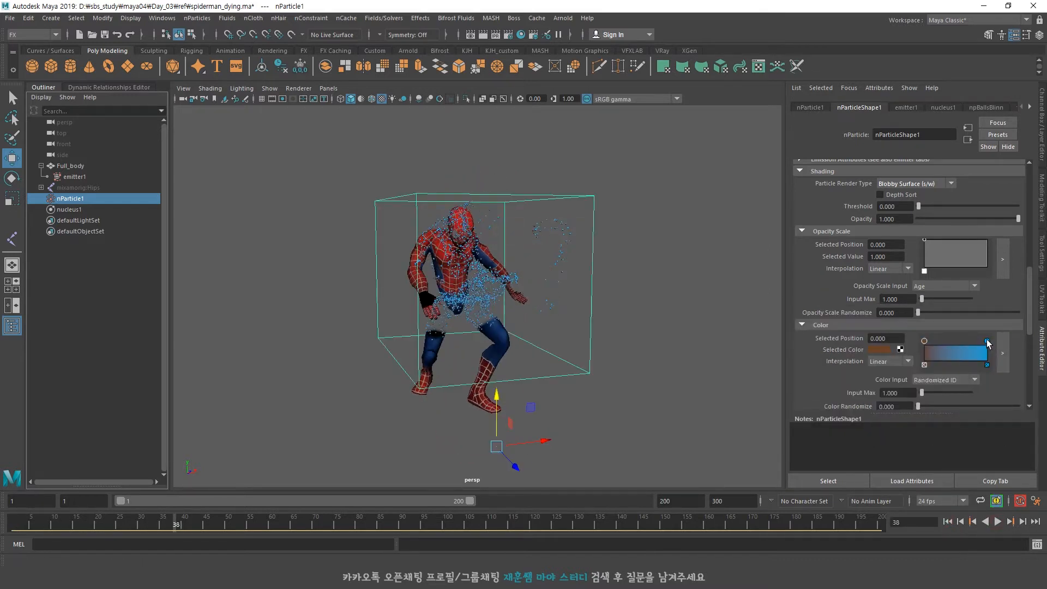
{"action": "left_click", "coordinate": [987, 364]}
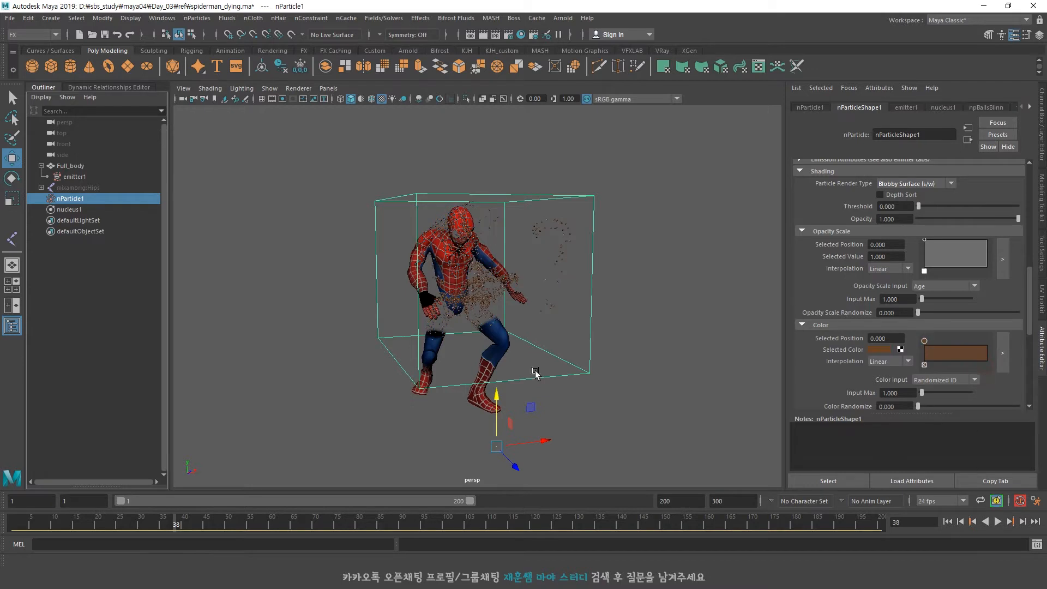
{"action": "left_click", "coordinate": [997, 522]}
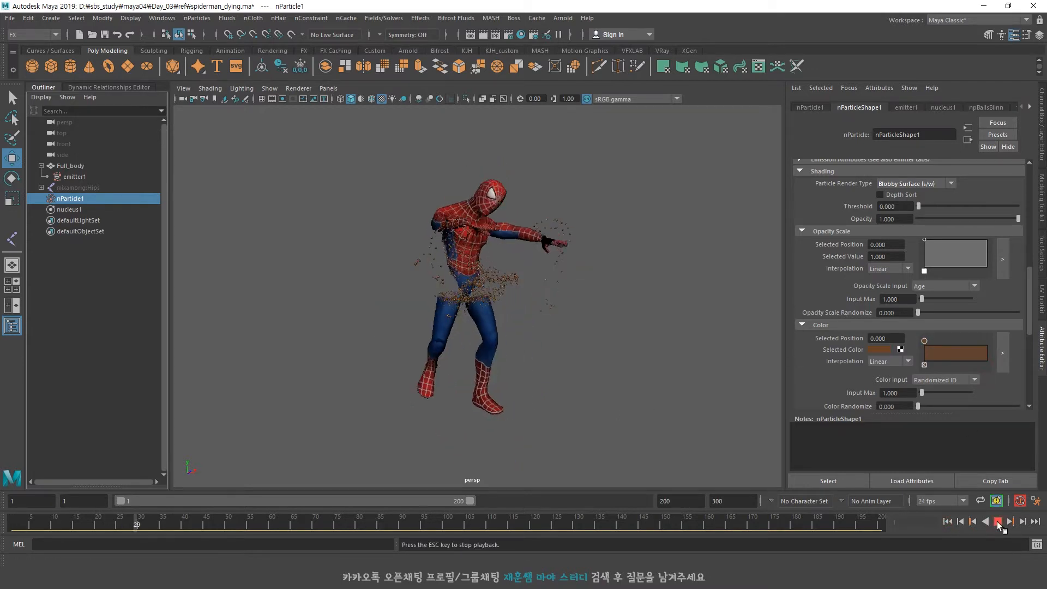
{"action": "left_click", "coordinate": [996, 522]}
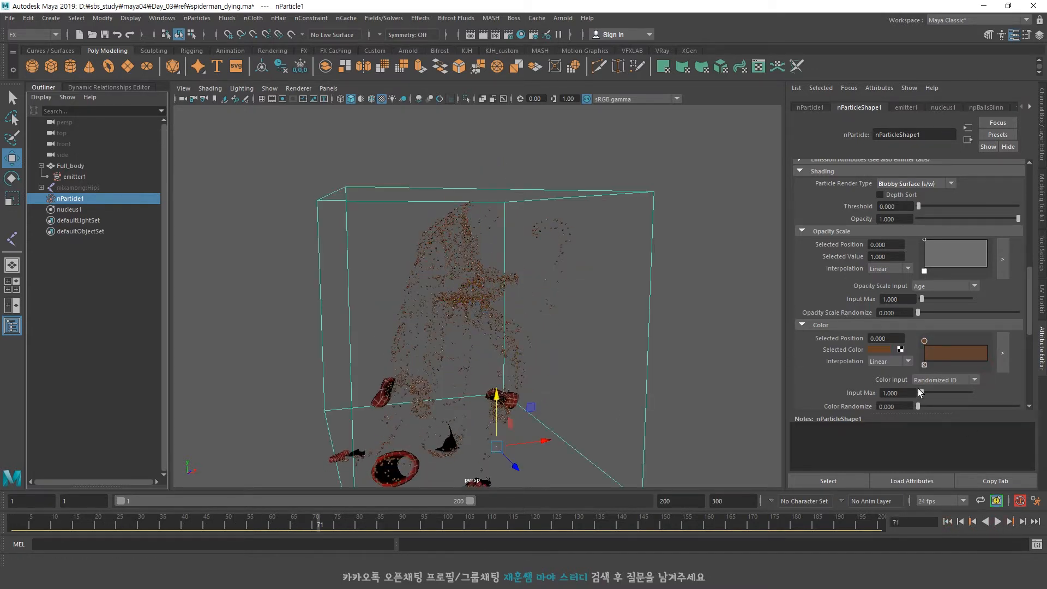
Mute the brown of nParticle1's Color ramp to H 16.078, S 0.609 and V 0.140.
{"action": "left_click", "coordinate": [884, 350]}
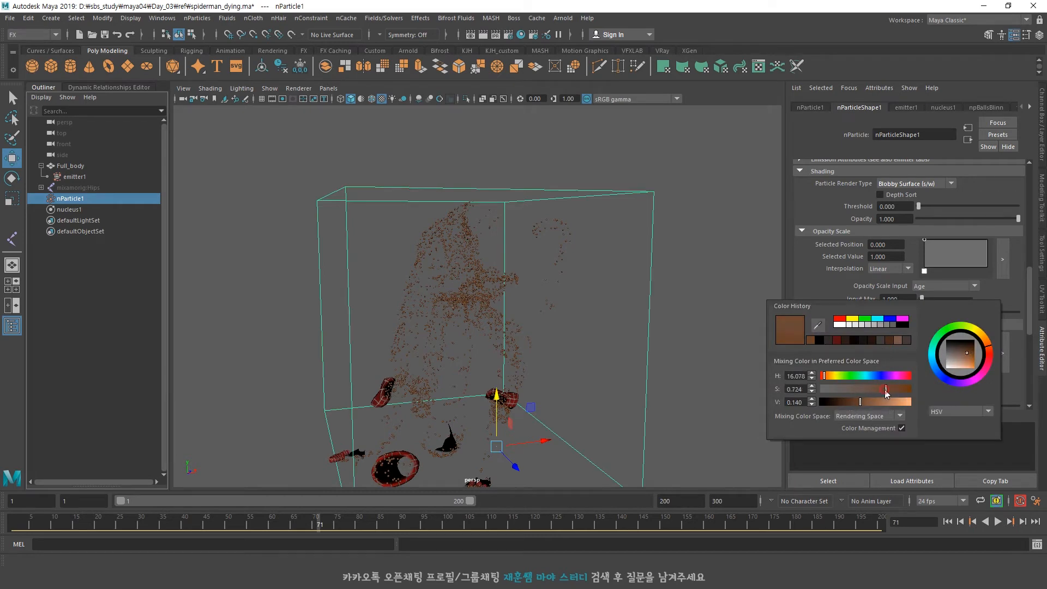
{"action": "scroll", "coordinate": [482, 318], "scroll_direction": "up", "scroll_amount": 5}
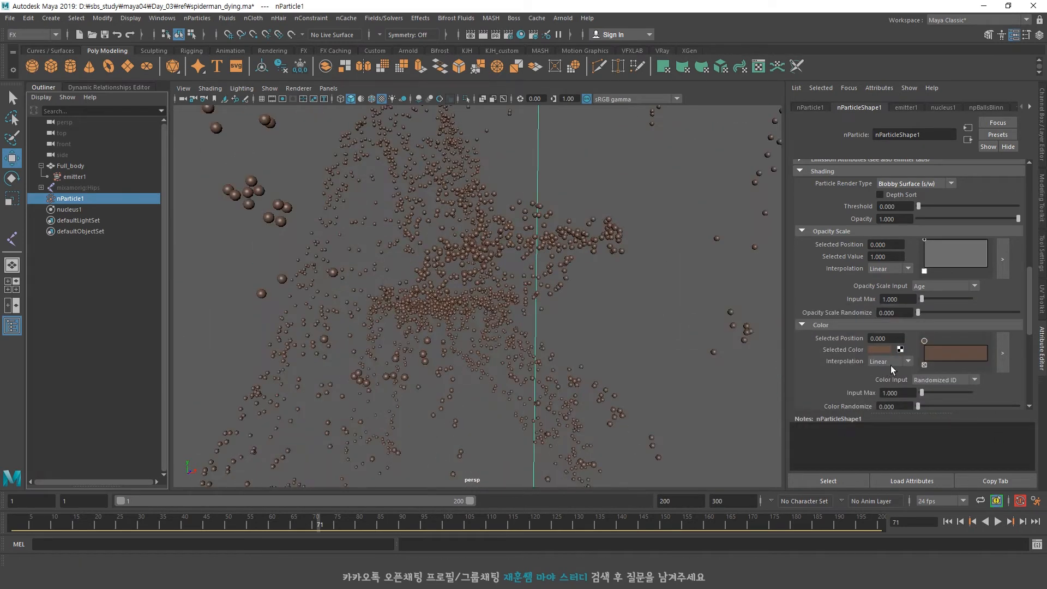
{"action": "left_click", "coordinate": [886, 350]}
Try Smooth interpolation on nParticle1's Color ramp, then restore Linear.
{"action": "left_click", "coordinate": [888, 361]}
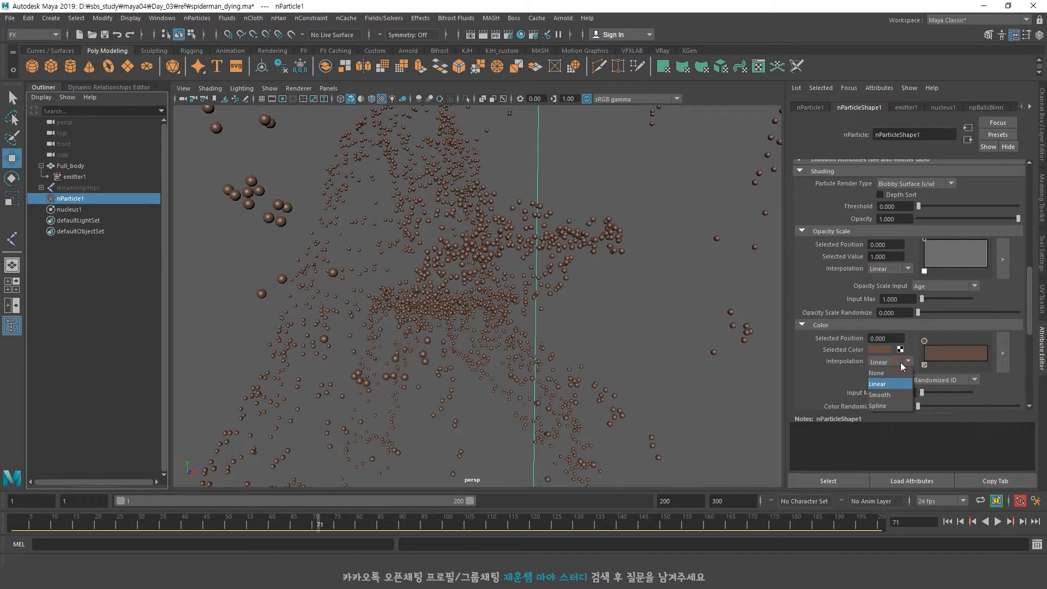
{"action": "left_click", "coordinate": [888, 396]}
{"action": "left_click", "coordinate": [896, 362]}
{"action": "left_click", "coordinate": [897, 384]}
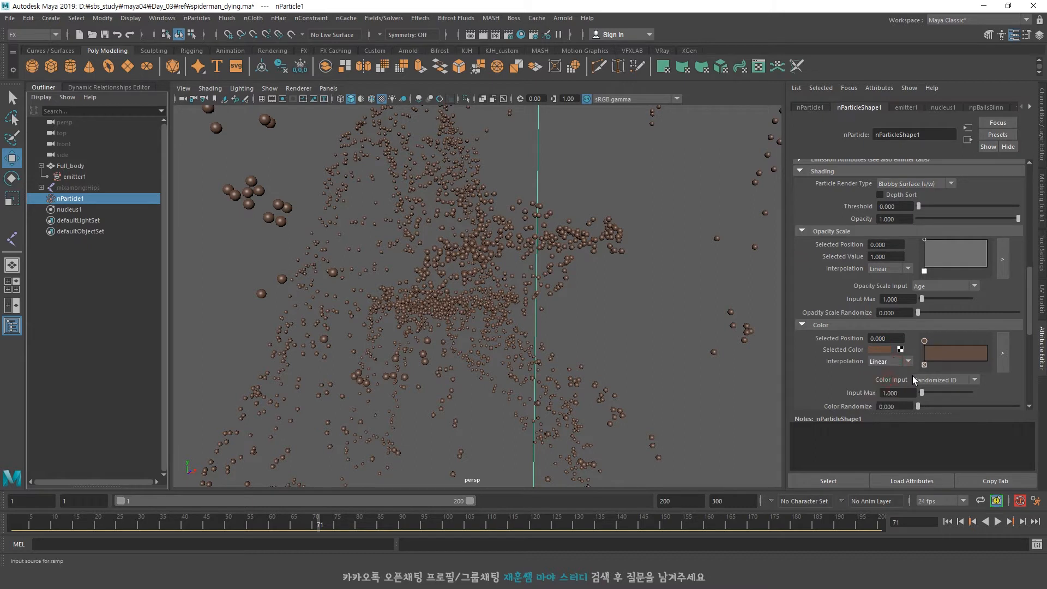
Set the Color Input to Age and add a much darker brown entry at position 1.000 of the Color ramp.
{"action": "left_click", "coordinate": [941, 381]}
{"action": "left_click", "coordinate": [934, 402]}
{"action": "left_click", "coordinate": [879, 350]}
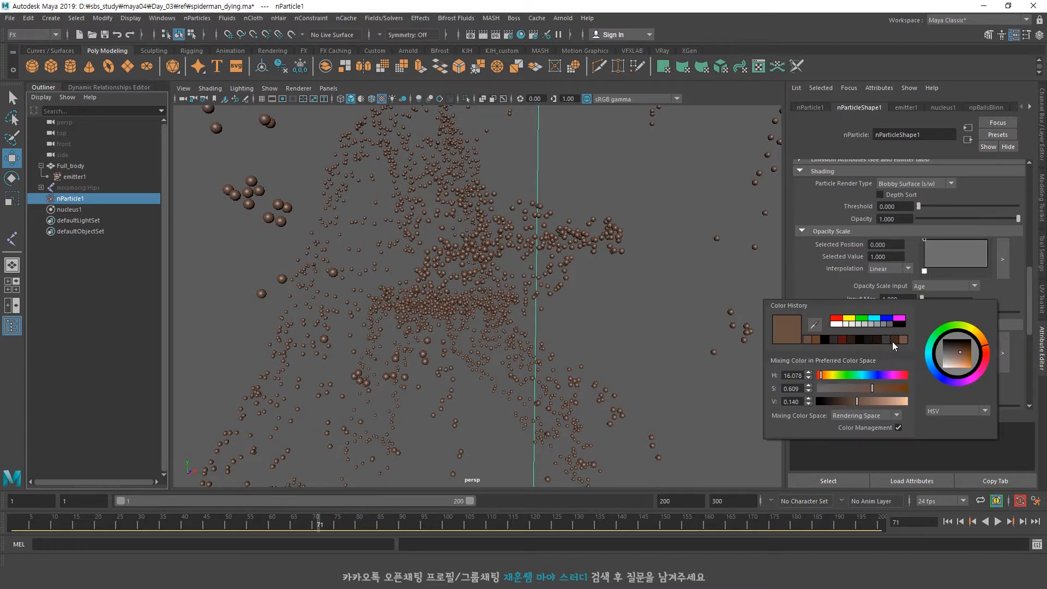
{"action": "left_click", "coordinate": [832, 403]}
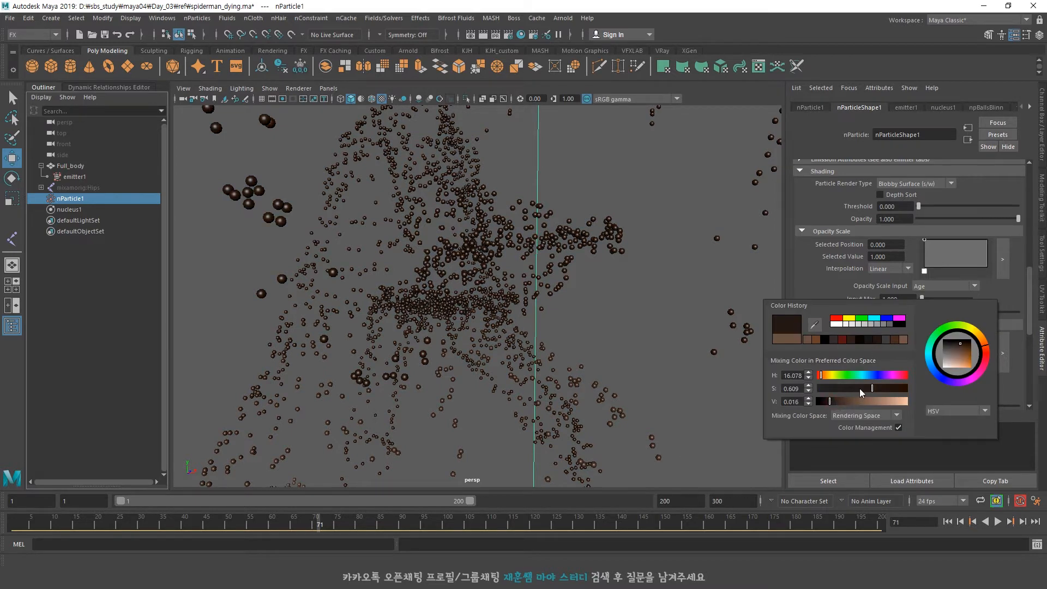
{"action": "left_click", "coordinate": [836, 403]}
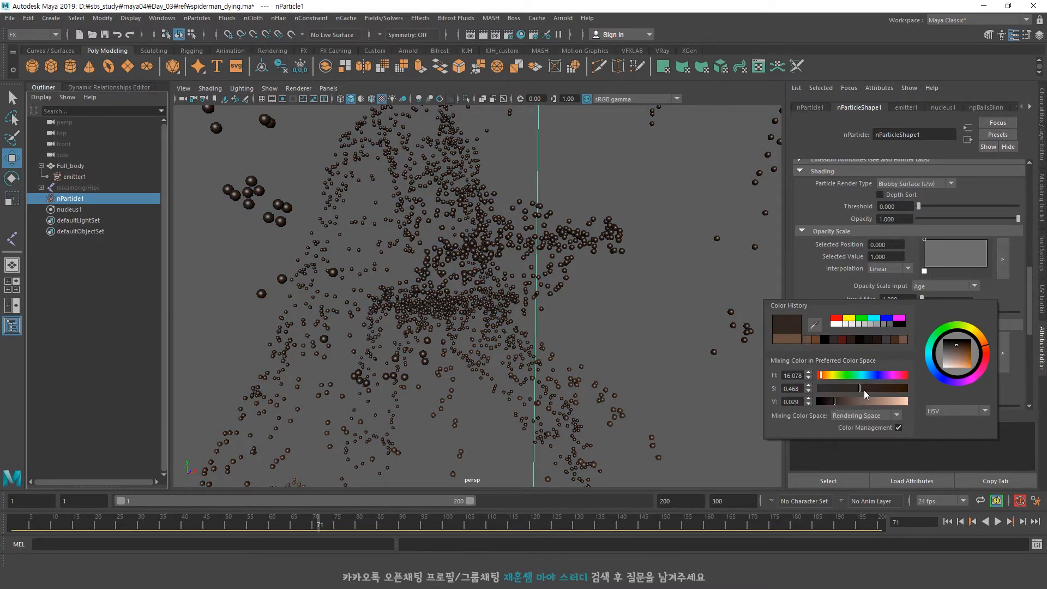
{"action": "left_click", "coordinate": [869, 401]}
{"action": "left_click", "coordinate": [839, 402]}
Move the lighter brown entry of the Color ramp to position 0.496 and replay the simulation from the first frame.
{"action": "scroll", "coordinate": [943, 365], "scroll_direction": "down", "scroll_amount": 2}
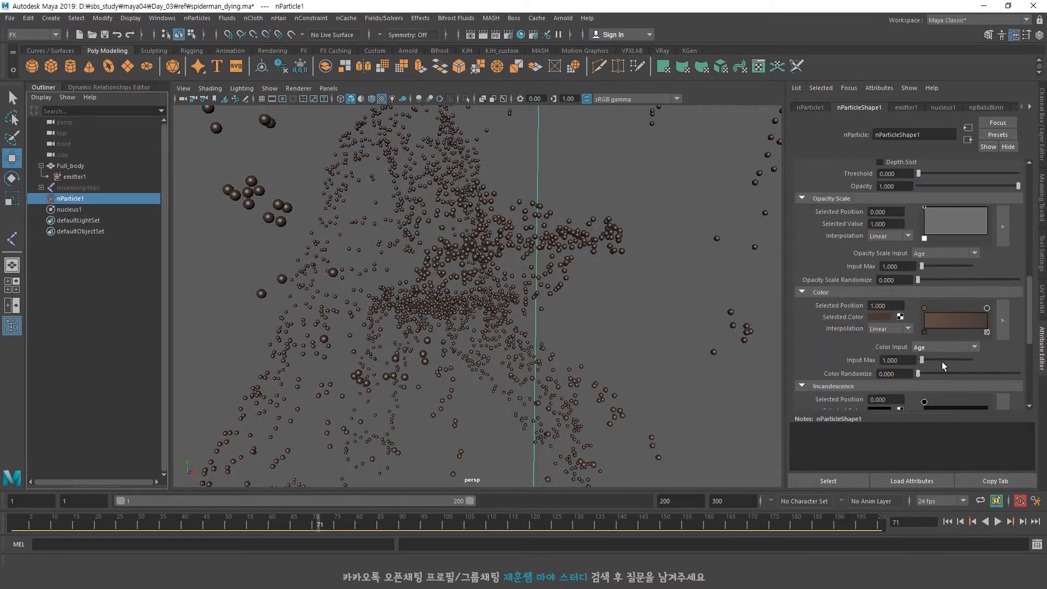
{"action": "left_click_drag", "start_coordinate": [925, 310], "coordinate": [944, 317]}
{"action": "left_click", "coordinate": [948, 521]}
{"action": "left_click", "coordinate": [997, 521]}
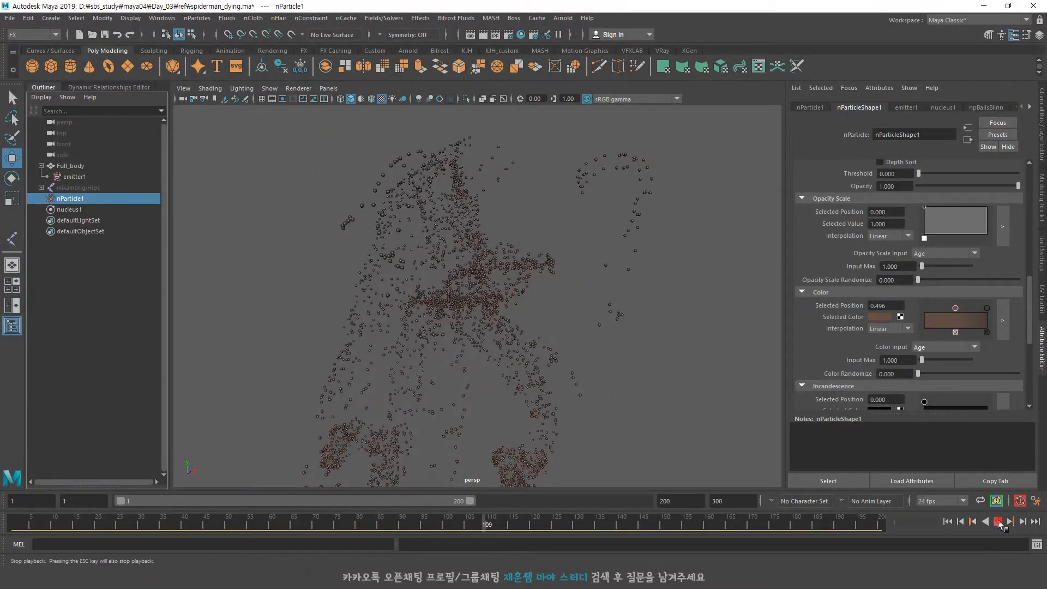
{"action": "left_click", "coordinate": [999, 522]}
Shift the Color ramp entry at 0.496 to a redder brown with H 7.386, and replay the simulation.
{"action": "left_click", "coordinate": [878, 316]}
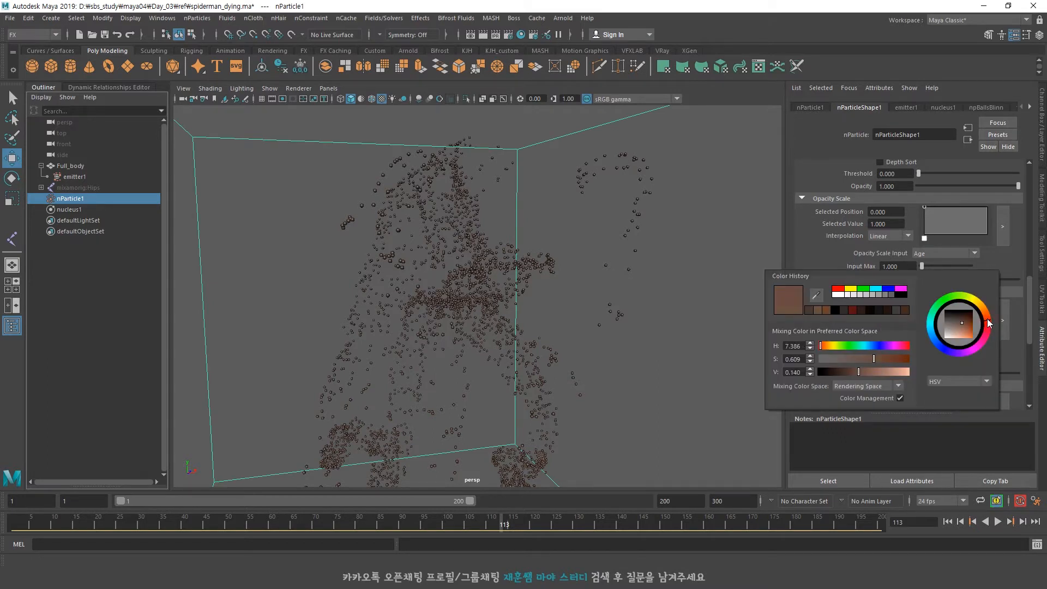
{"action": "left_click", "coordinate": [947, 521]}
{"action": "left_click", "coordinate": [997, 521]}
{"action": "left_click", "coordinate": [996, 521]}
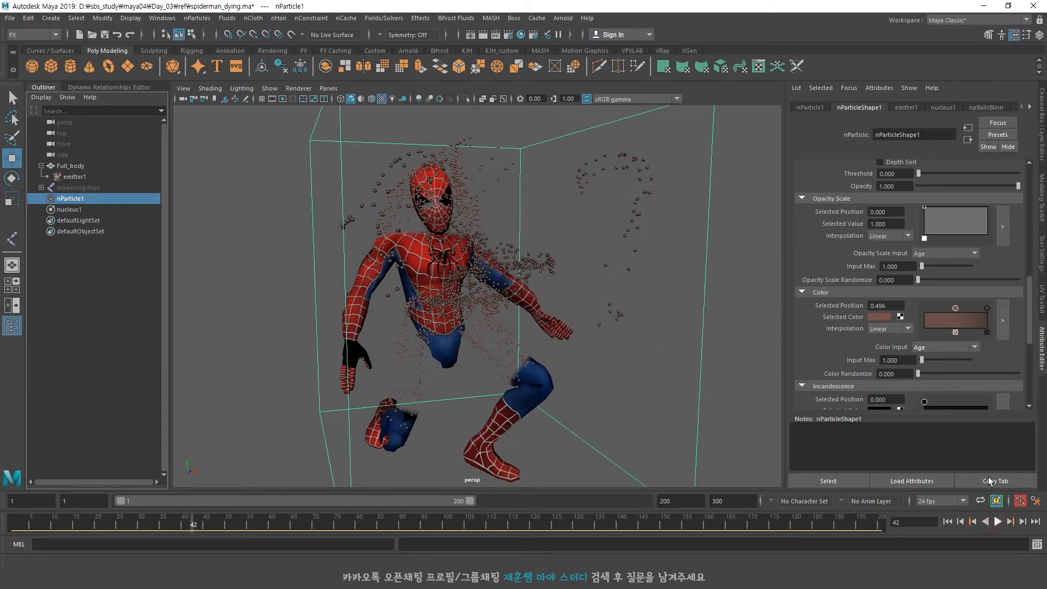
Rearrange the Color ramp with the lighter brown entry at position 0.017 and the dark entry at 0.426.
{"action": "left_click", "coordinate": [881, 318]}
{"action": "left_click", "coordinate": [881, 317]}
{"action": "left_click", "coordinate": [819, 255]}
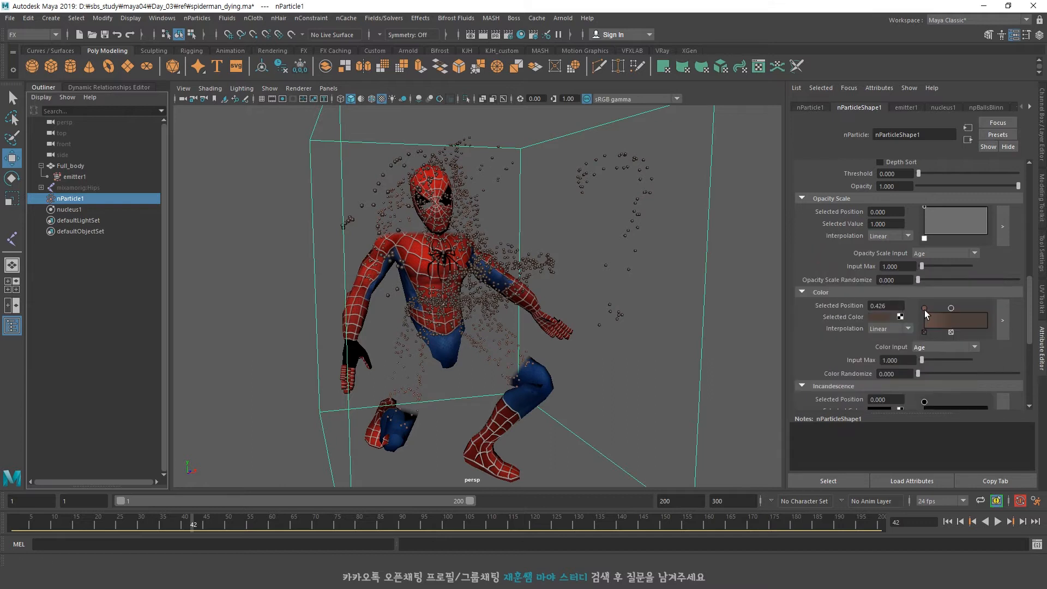
Recolour the first Color ramp entry to reddish brown with H 5.166, S 0.667 and V 0.249, and replay the dissolve from near and far.
{"action": "left_click", "coordinate": [877, 319]}
{"action": "left_click", "coordinate": [962, 330]}
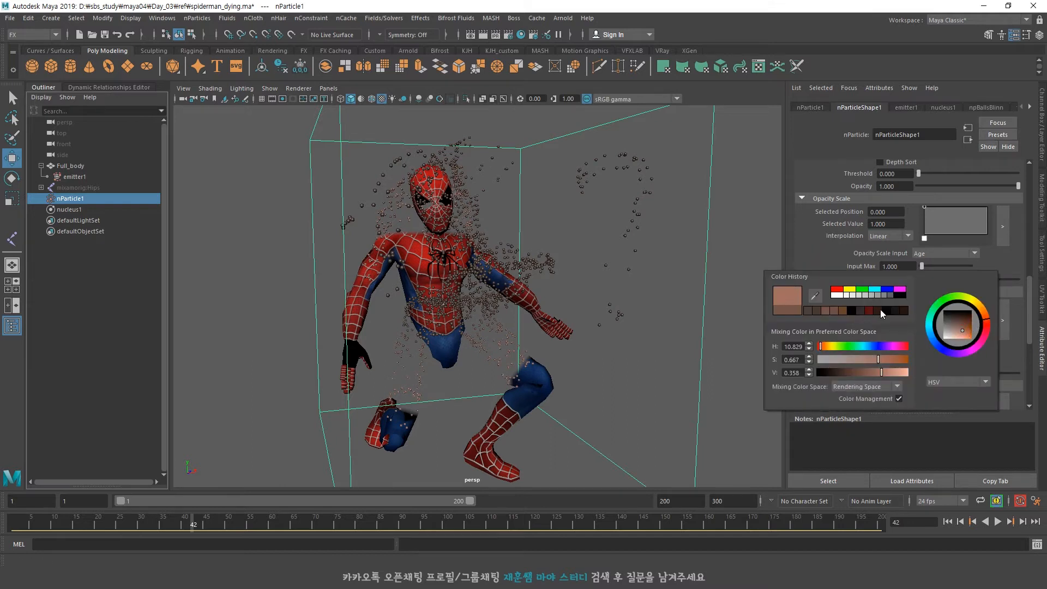
{"action": "left_click", "coordinate": [873, 371]}
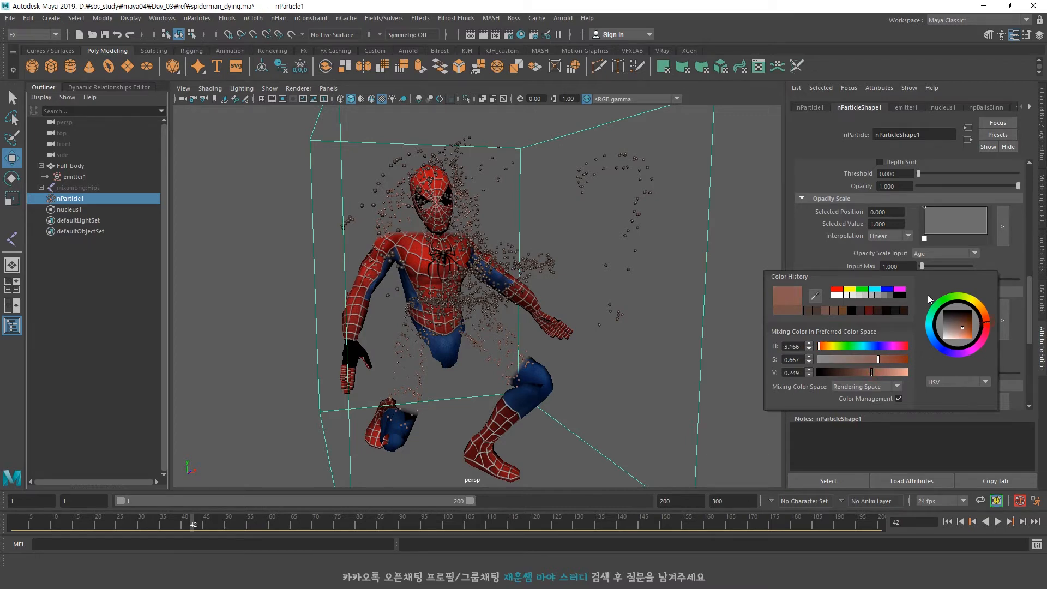
{"action": "left_click", "coordinate": [836, 253]}
{"action": "left_click", "coordinate": [947, 521]}
{"action": "left_click", "coordinate": [996, 521]}
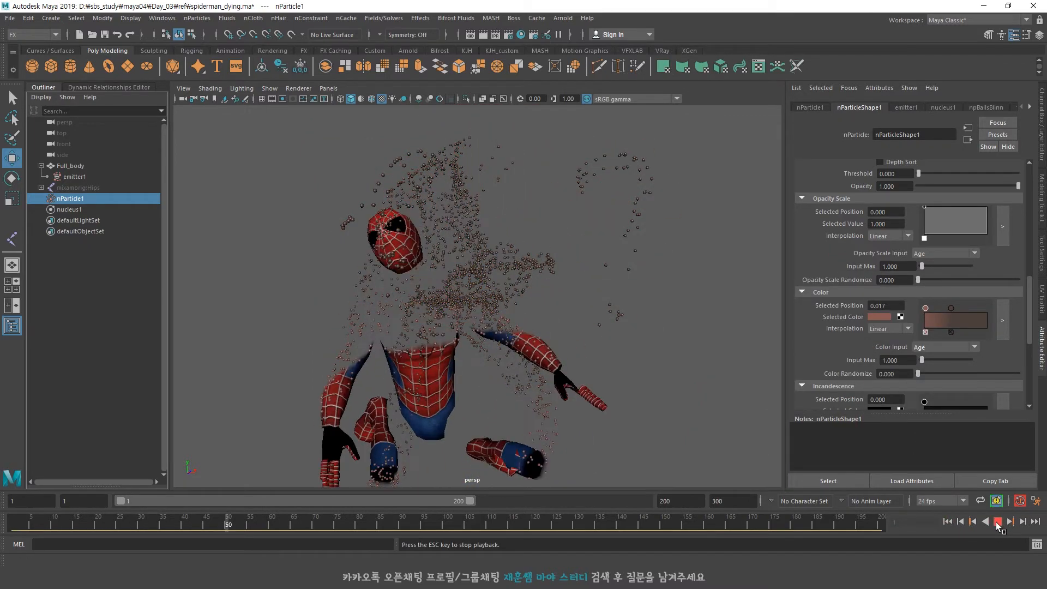
{"action": "left_click", "coordinate": [995, 522]}
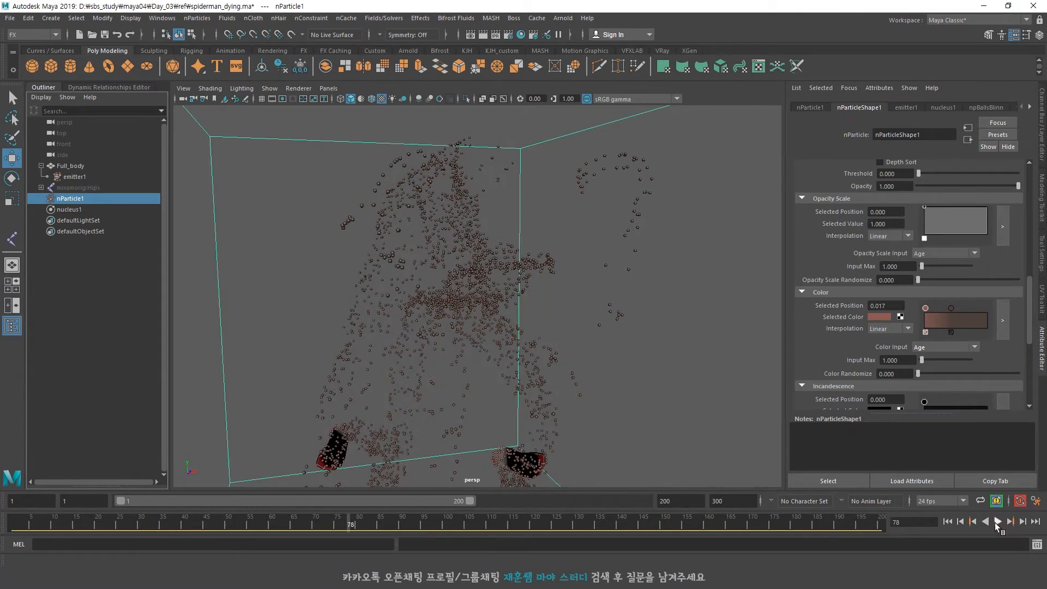
{"action": "scroll", "coordinate": [674, 299], "scroll_direction": "down", "scroll_amount": 5}
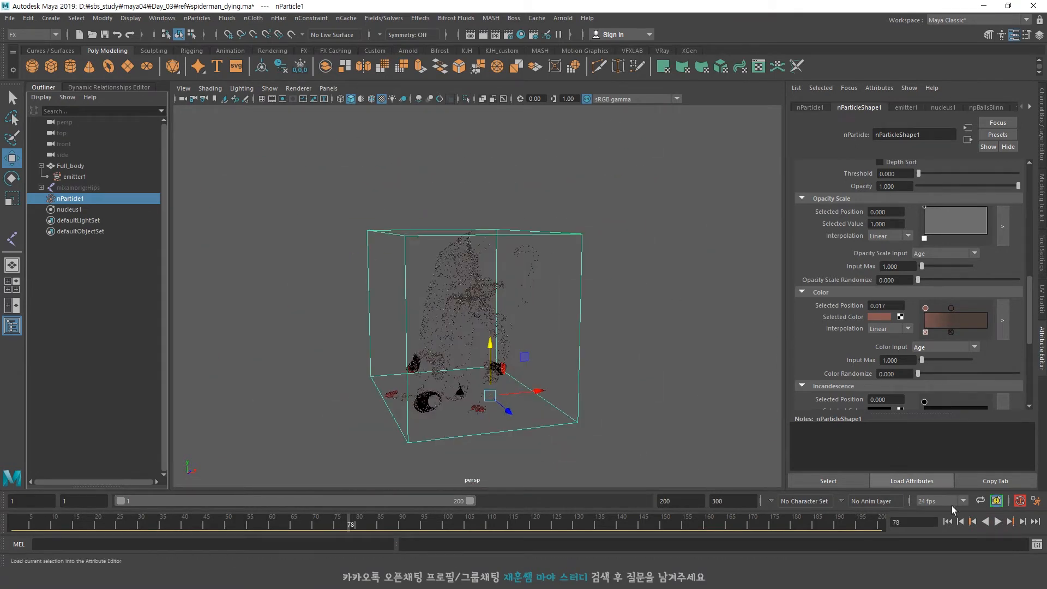
{"action": "left_click", "coordinate": [947, 522]}
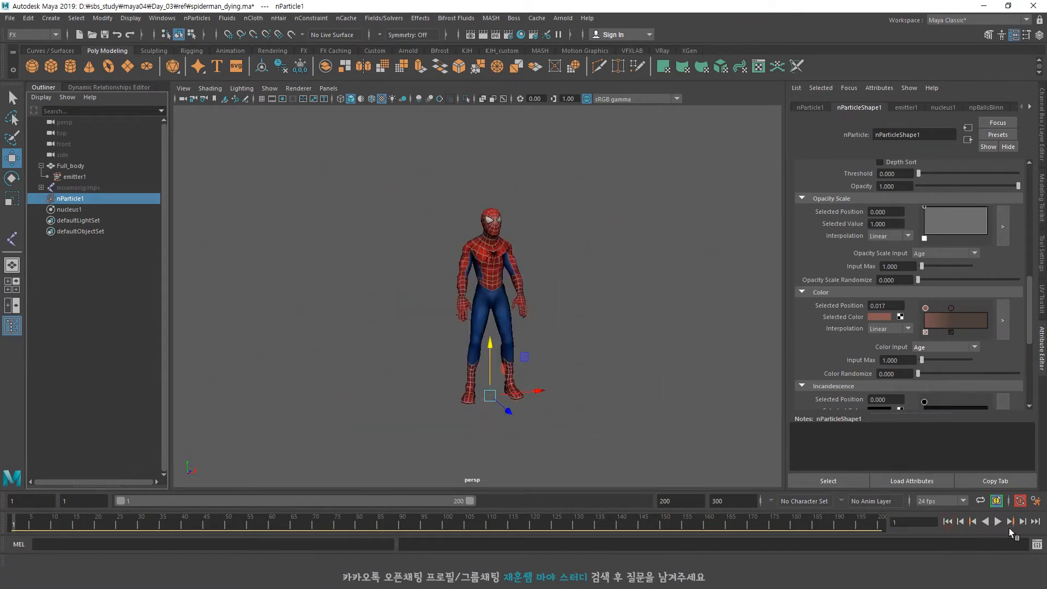
{"action": "left_click", "coordinate": [997, 521]}
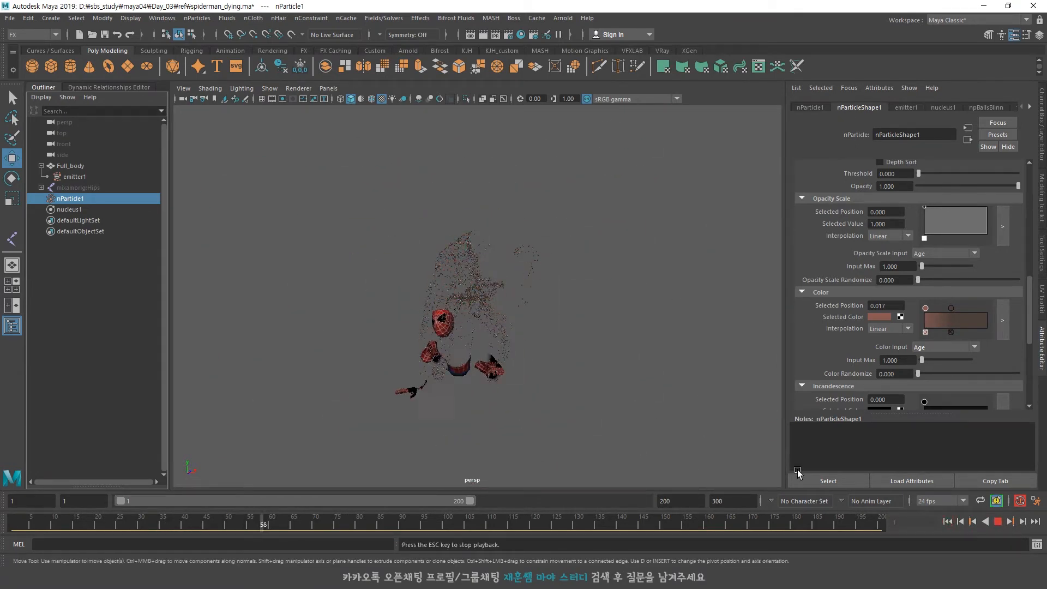
{"action": "left_click", "coordinate": [996, 522]}
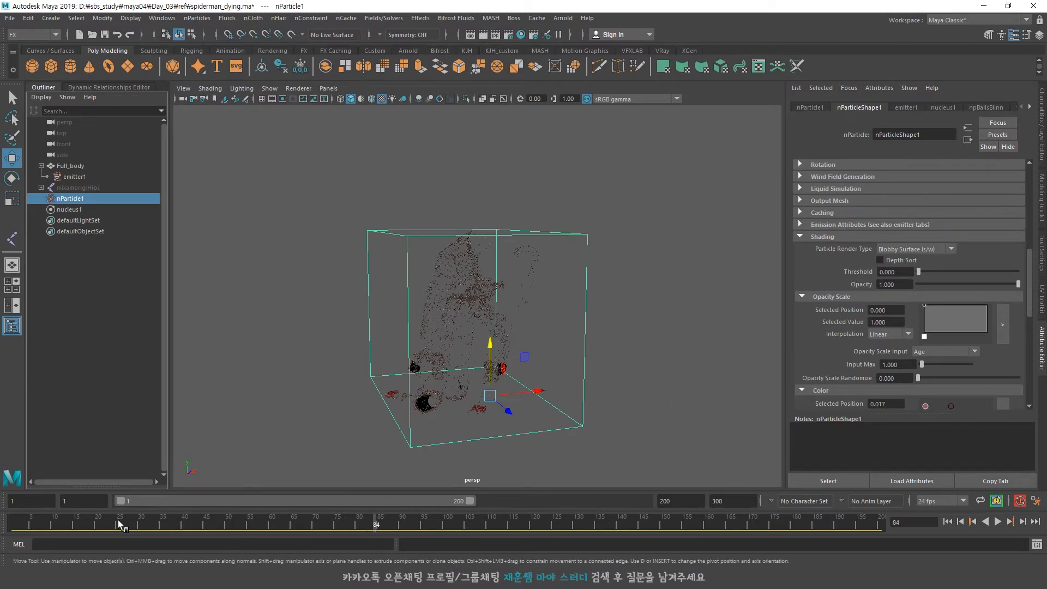
Set nParticle1's Lifespan Mode to Random range with a Lifespan of 3, and play the simulation.
{"action": "scroll", "coordinate": [931, 338], "scroll_direction": "up", "scroll_amount": 6}
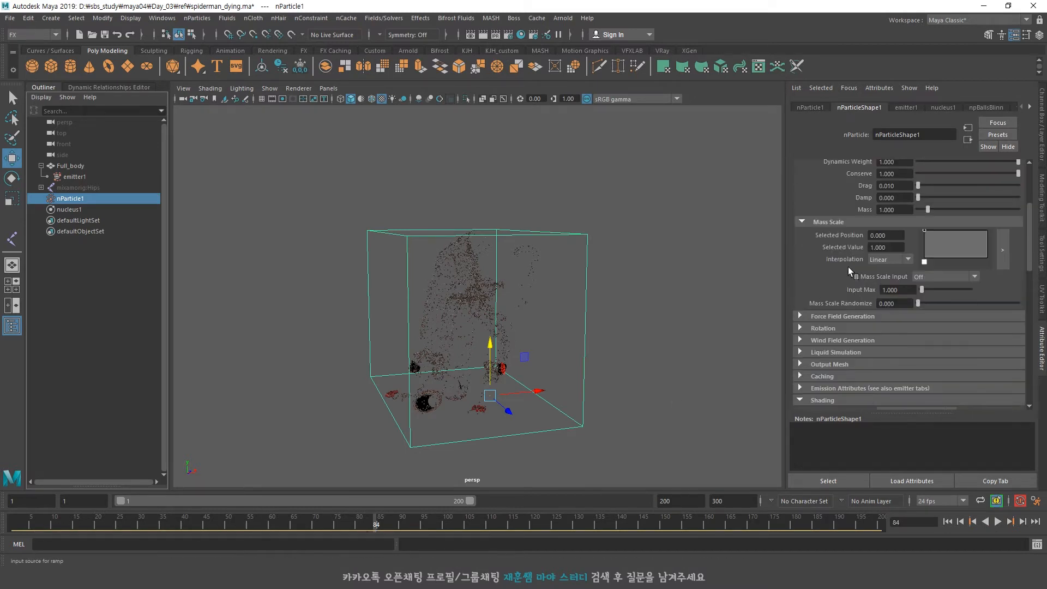
{"action": "left_click", "coordinate": [819, 189]}
{"action": "type", "text": "3"}
{"action": "key", "text": "Return"}
{"action": "left_click", "coordinate": [996, 522]}
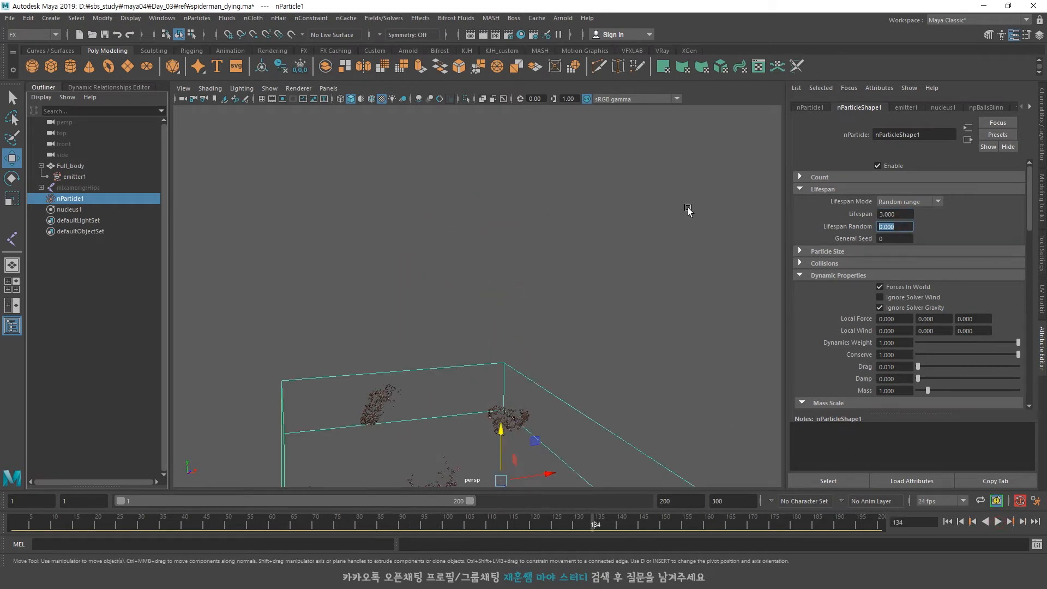
Set Lifespan Random to 2 and replay the simulation from the first frame.
{"action": "left_click", "coordinate": [947, 521]}
{"action": "left_click", "coordinate": [998, 522]}
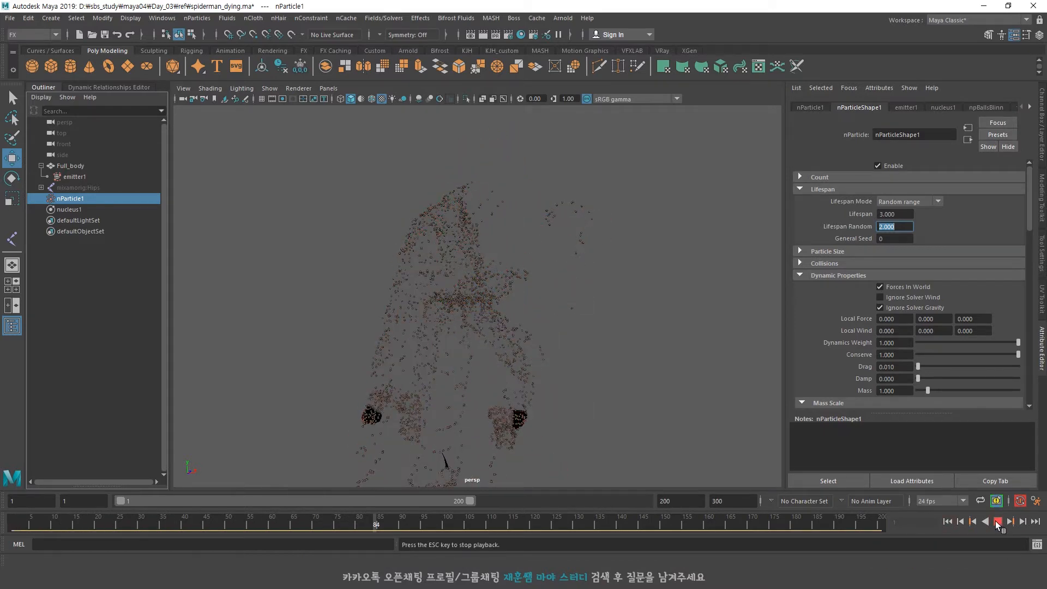
{"action": "left_click", "coordinate": [999, 521]}
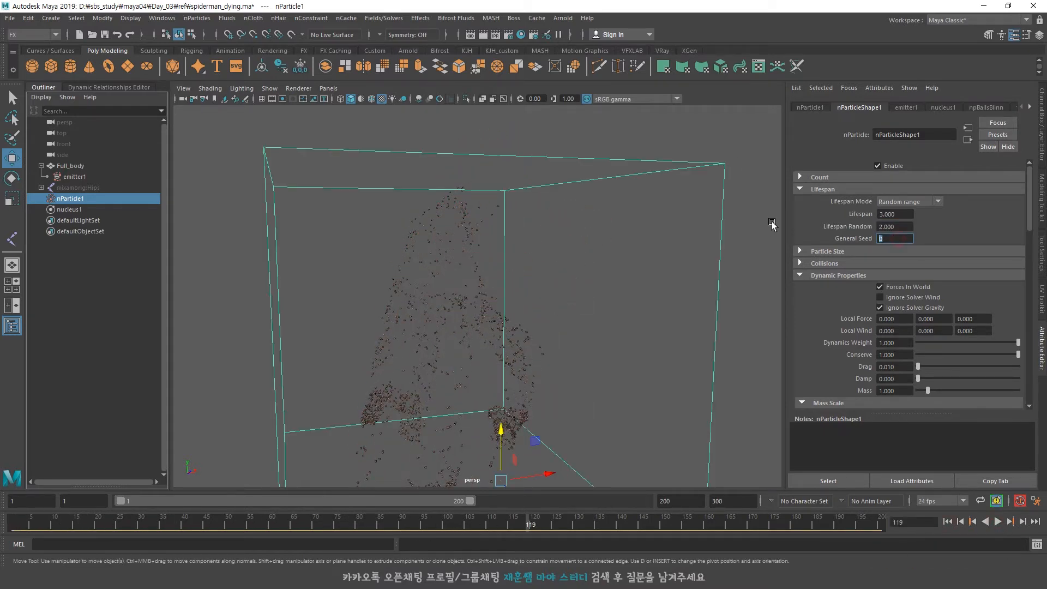
Try a General Seed of 10 for nParticle1, replay the simulation and reset the seed to 0.
{"action": "type", "text": "0"}
{"action": "key", "text": "Return"}
{"action": "left_click", "coordinate": [947, 521]}
{"action": "left_click", "coordinate": [998, 521]}
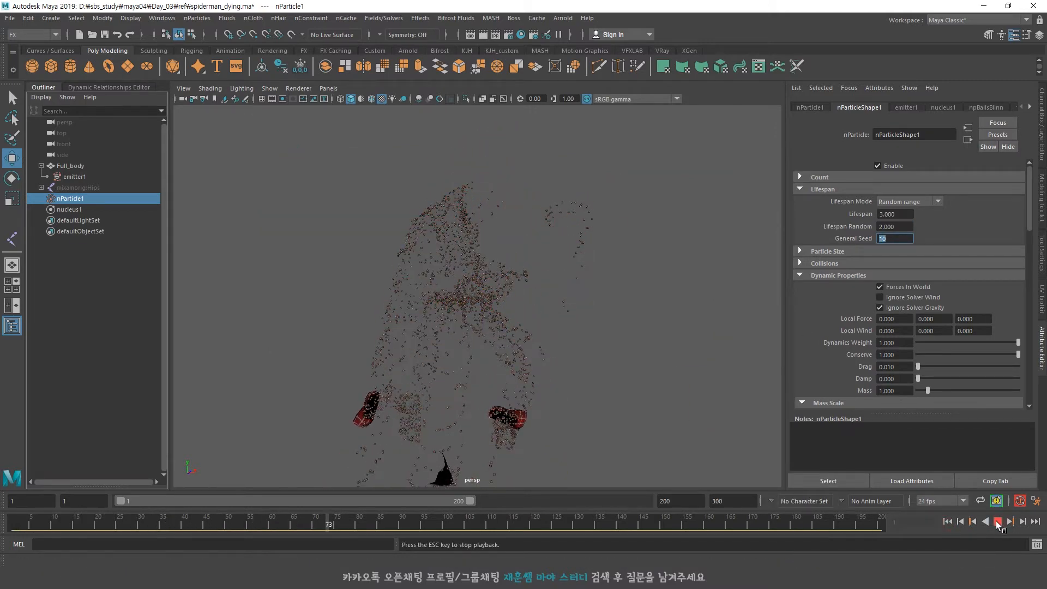
{"action": "left_click", "coordinate": [997, 521]}
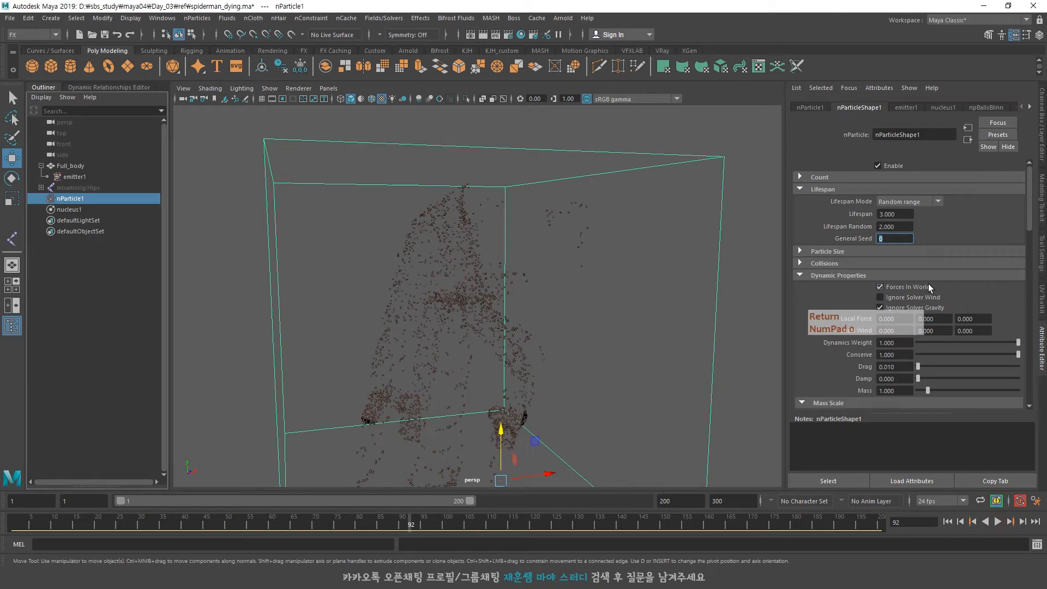
Try the Streak and MultiStreak particle render types on nParticle1, then restore Blobby Surface (s/w).
{"action": "scroll", "coordinate": [928, 284], "scroll_direction": "down", "scroll_amount": 5}
{"action": "scroll", "coordinate": [934, 275], "scroll_direction": "down", "scroll_amount": 4}
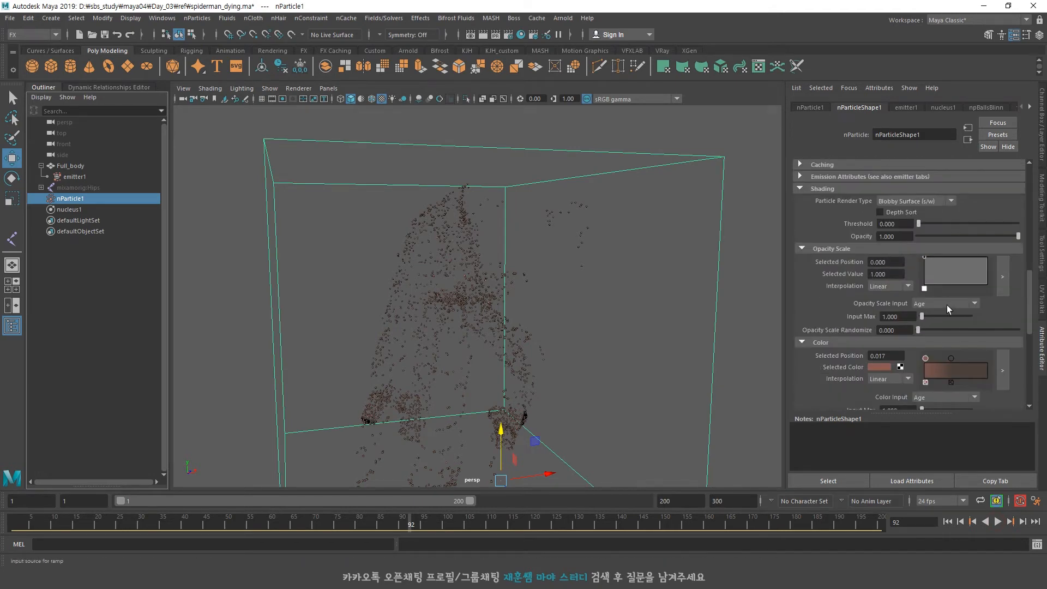
{"action": "scroll", "coordinate": [945, 308], "scroll_direction": "down", "scroll_amount": 5}
{"action": "scroll", "coordinate": [929, 300], "scroll_direction": "up", "scroll_amount": 7}
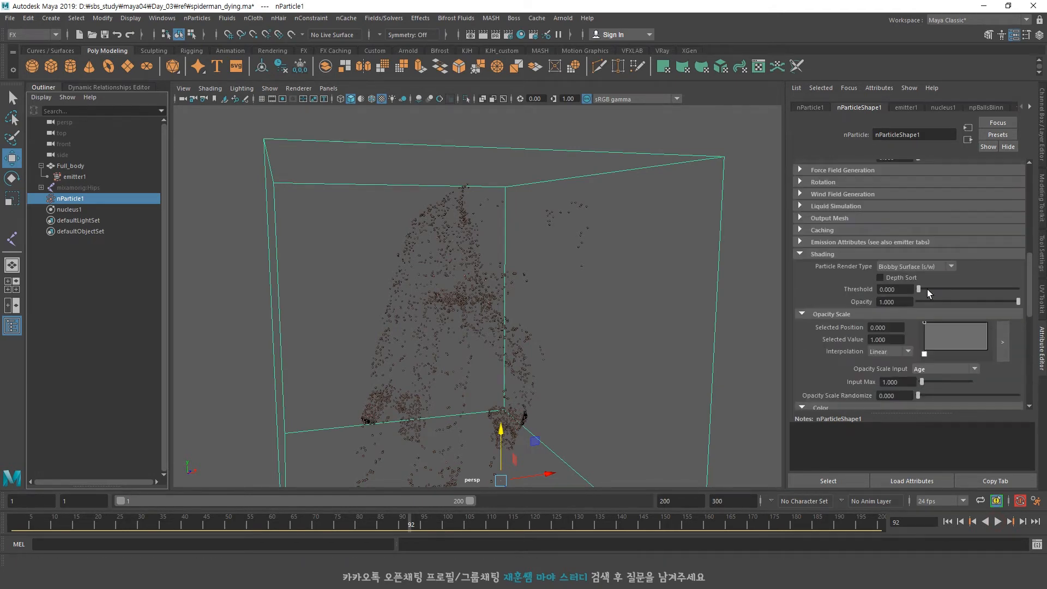
{"action": "left_click", "coordinate": [922, 267]}
{"action": "left_click", "coordinate": [895, 344]}
{"action": "left_click", "coordinate": [903, 267]}
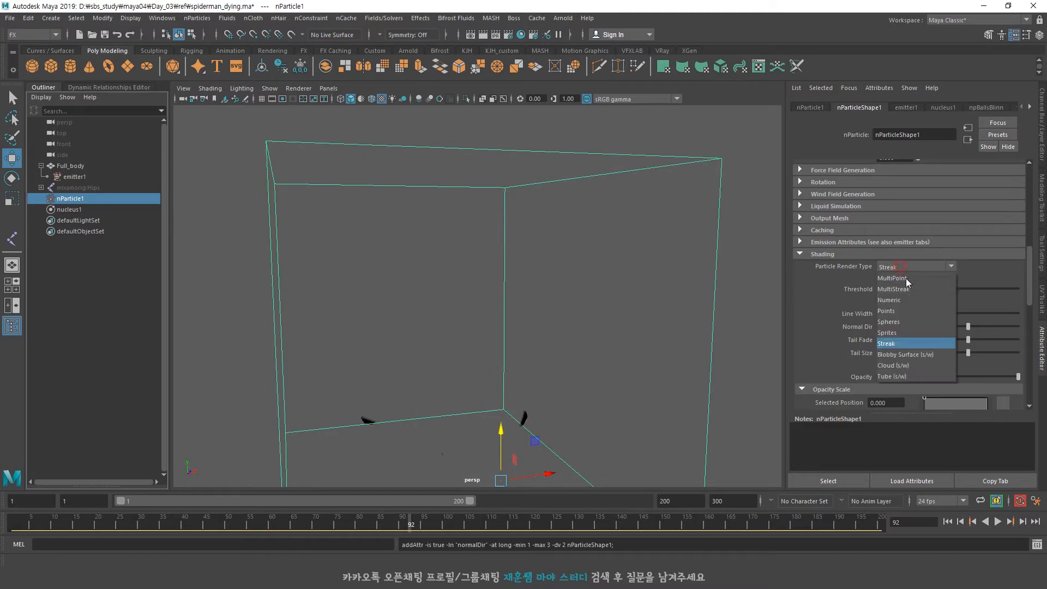
{"action": "left_click", "coordinate": [908, 289]}
{"action": "left_click", "coordinate": [905, 268]}
{"action": "left_click", "coordinate": [905, 354]}
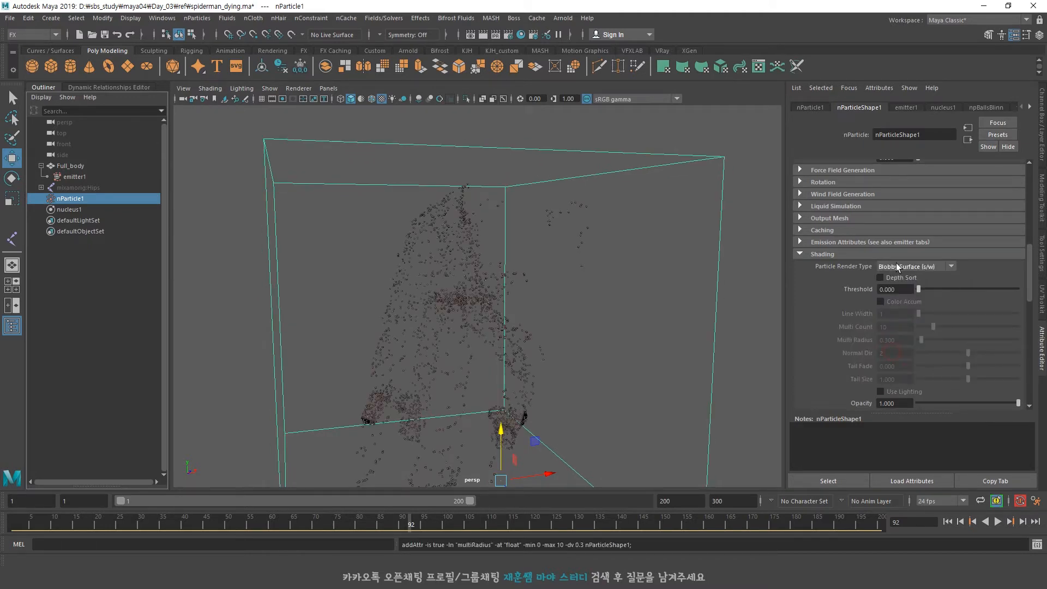
{"action": "scroll", "coordinate": [516, 335], "scroll_direction": "down", "scroll_amount": 2}
{"action": "scroll", "coordinate": [515, 412], "scroll_direction": "up", "scroll_amount": 2}
{"action": "scroll", "coordinate": [530, 398], "scroll_direction": "down", "scroll_amount": 1}
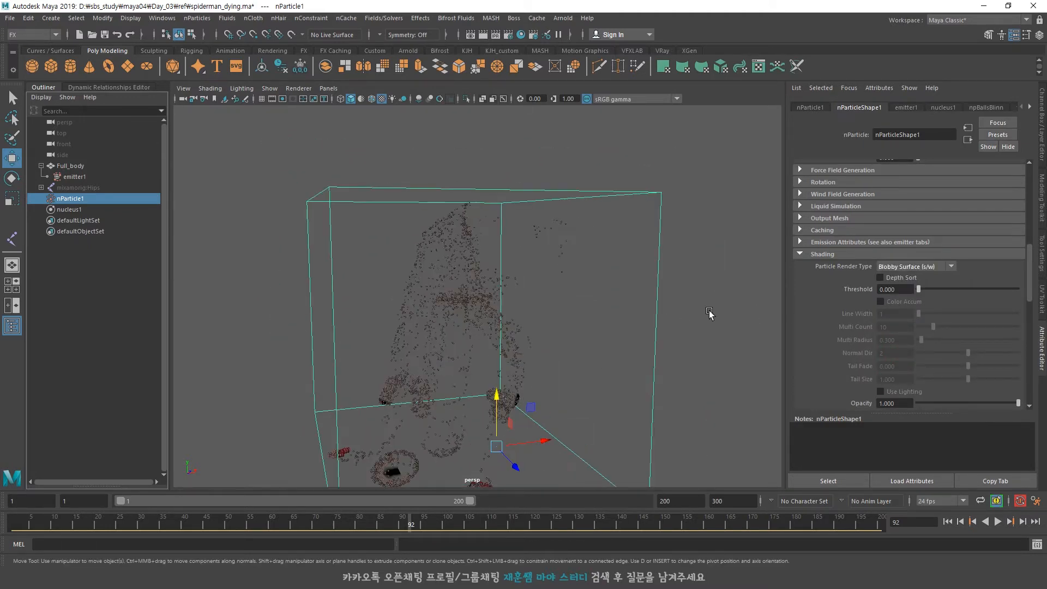
{"action": "scroll", "coordinate": [879, 245], "scroll_direction": "up", "scroll_amount": 2}
{"action": "left_click", "coordinate": [854, 235]}
{"action": "left_click", "coordinate": [855, 236]}
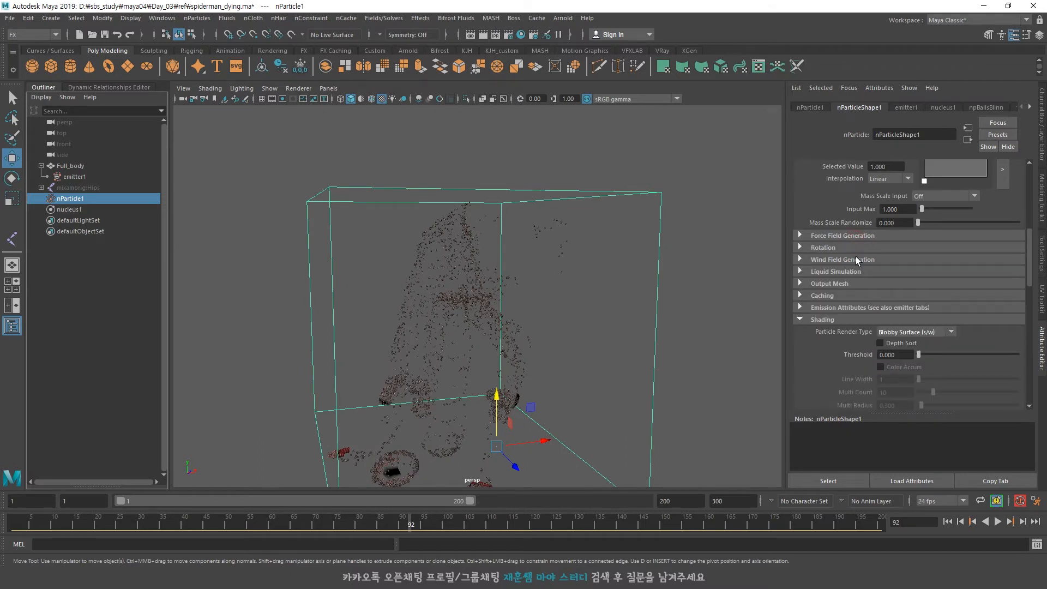
Set nParticle1's Collide Width Scale to 0.01 and replay the simulation from the first frame.
{"action": "scroll", "coordinate": [855, 290], "scroll_direction": "up", "scroll_amount": 3}
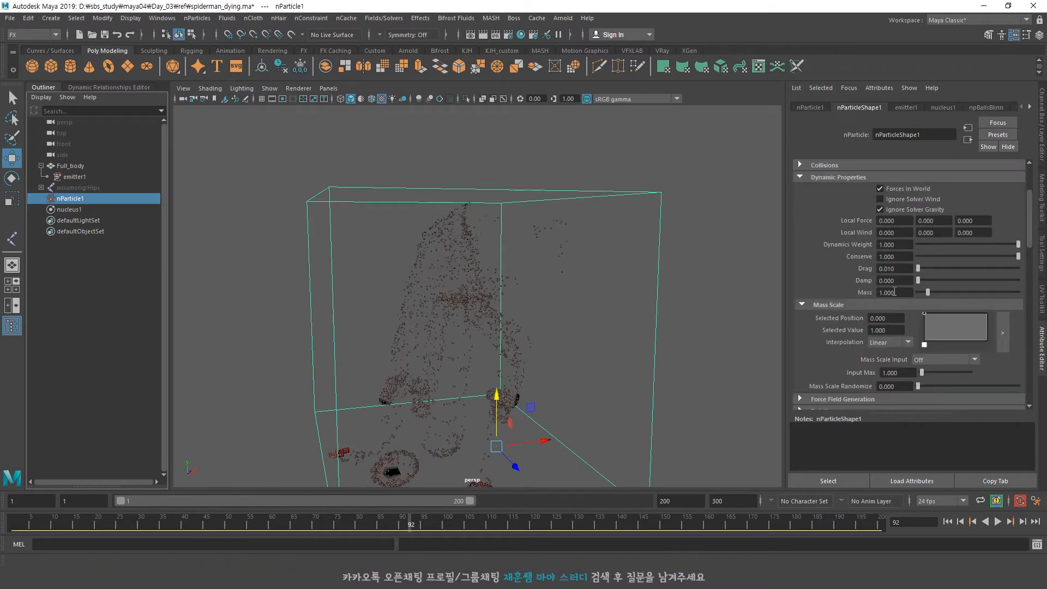
{"action": "scroll", "coordinate": [891, 292], "scroll_direction": "up", "scroll_amount": 3}
{"action": "left_click", "coordinate": [848, 264]}
{"action": "scroll", "coordinate": [919, 283], "scroll_direction": "down", "scroll_amount": 2}
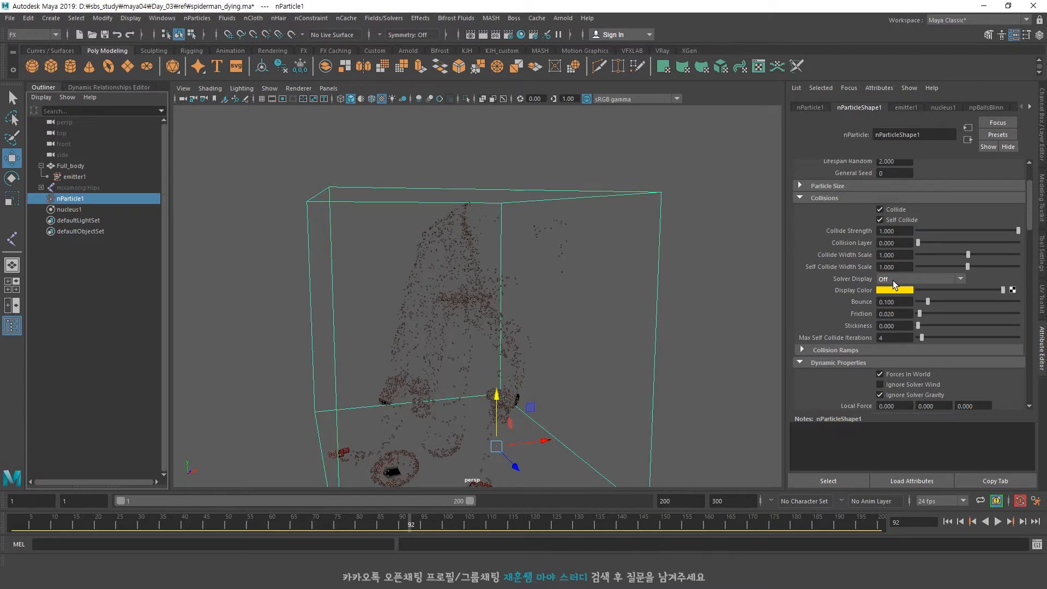
{"action": "type", "text": "0.01"}
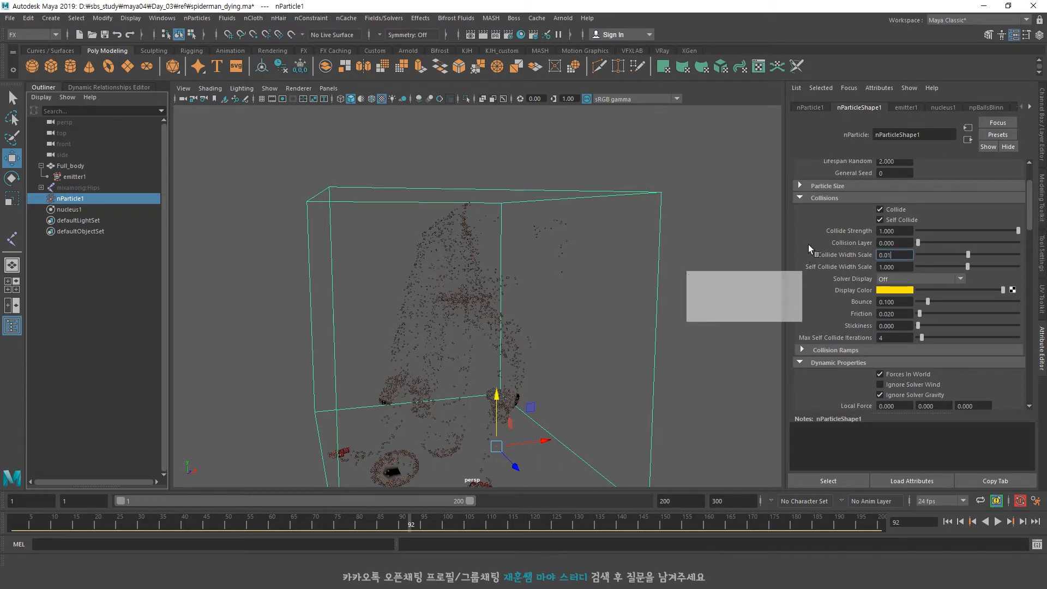
{"action": "key", "text": "Return"}
{"action": "left_click", "coordinate": [947, 522]}
{"action": "left_click", "coordinate": [998, 522]}
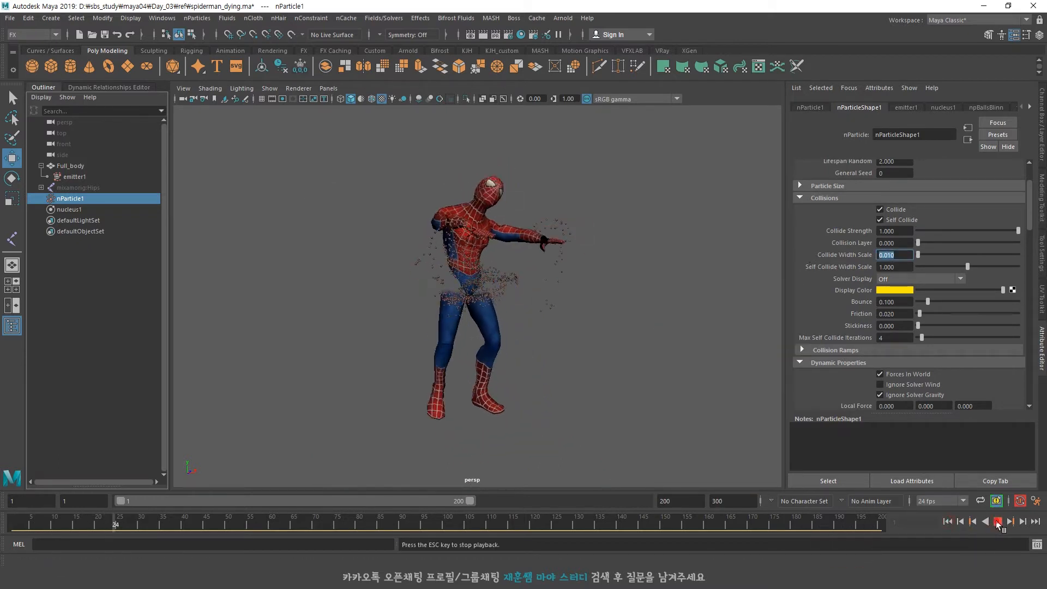
Turn off Ignore Solver Gravity for nParticle1 and continue playing the simulation.
{"action": "scroll", "coordinate": [935, 269], "scroll_direction": "down", "scroll_amount": 2}
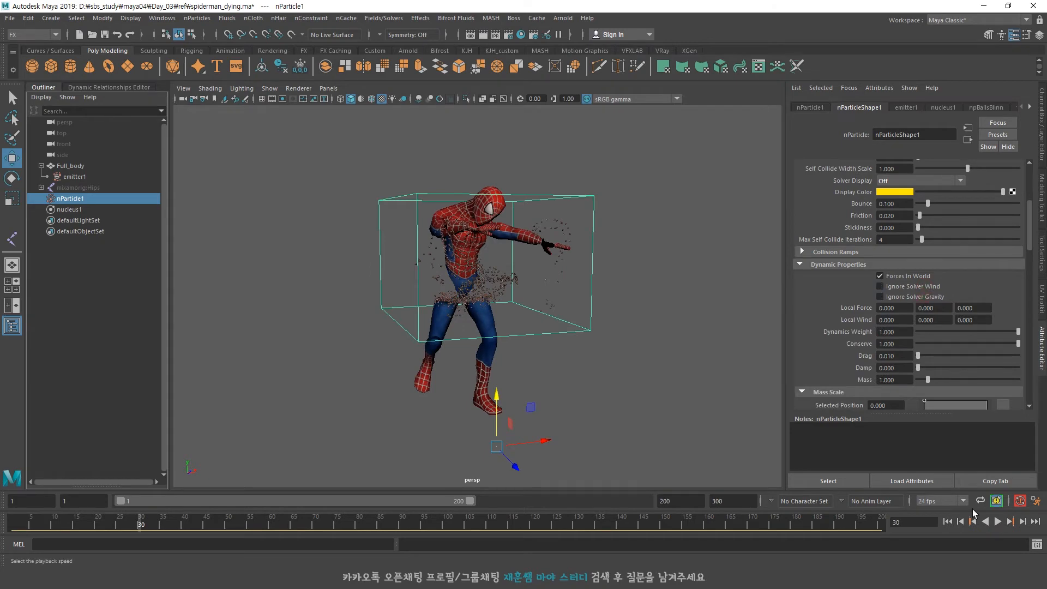
{"action": "left_click", "coordinate": [997, 521]}
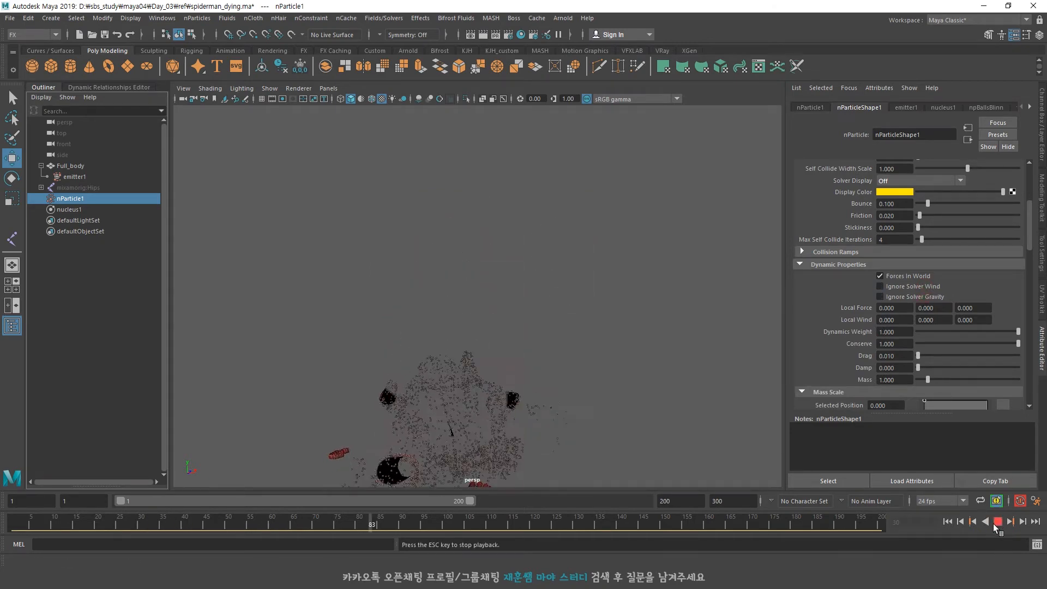
{"action": "left_click", "coordinate": [997, 522]}
Create a polygon plane beneath Spider-Man and scale it up into a very large ground surface.
{"action": "left_click", "coordinate": [127, 66]}
{"action": "scroll", "coordinate": [479, 384], "scroll_direction": "down", "scroll_amount": 4}
{"action": "key", "text": "r"}
{"action": "left_click_drag", "start_coordinate": [486, 375], "coordinate": [617, 299]}
{"action": "scroll", "coordinate": [550, 343], "scroll_direction": "down", "scroll_amount": 3}
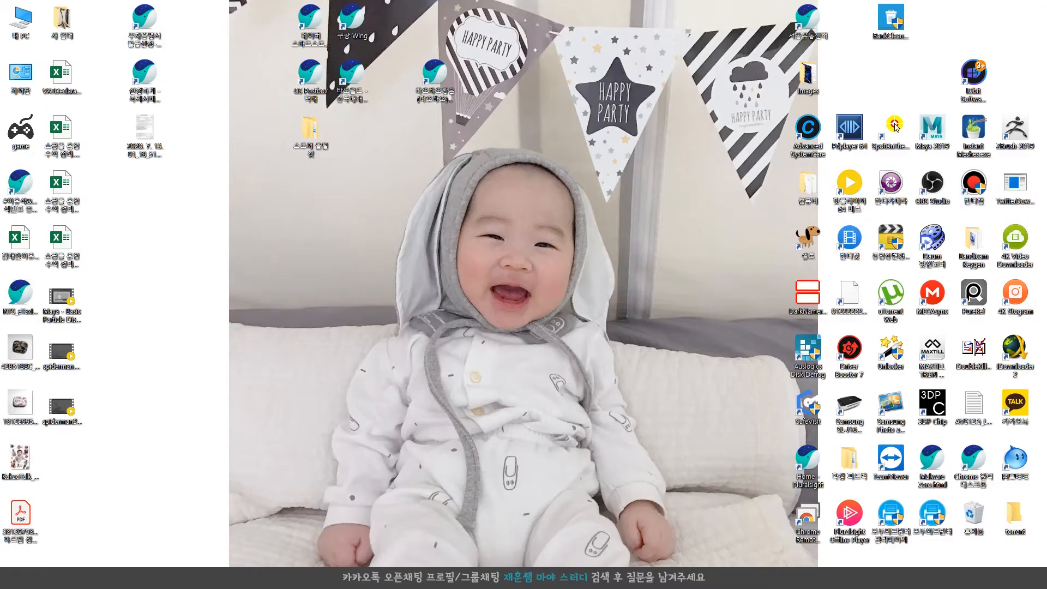
{"action": "left_click", "coordinate": [264, 523]}
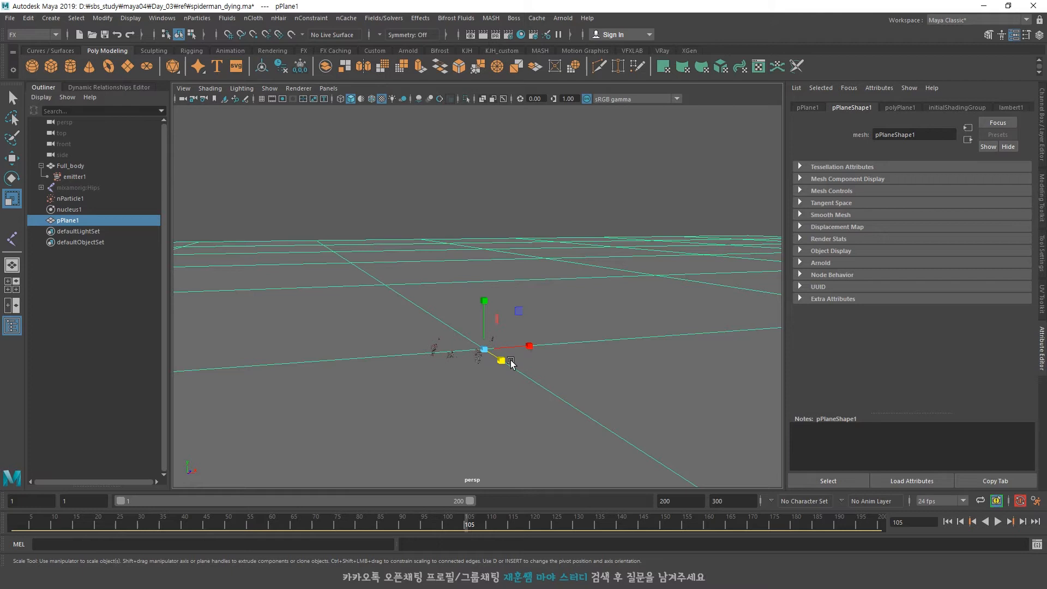
{"action": "left_click_drag", "start_coordinate": [511, 362], "coordinate": [584, 388]}
{"action": "left_click_drag", "start_coordinate": [518, 347], "coordinate": [545, 331]}
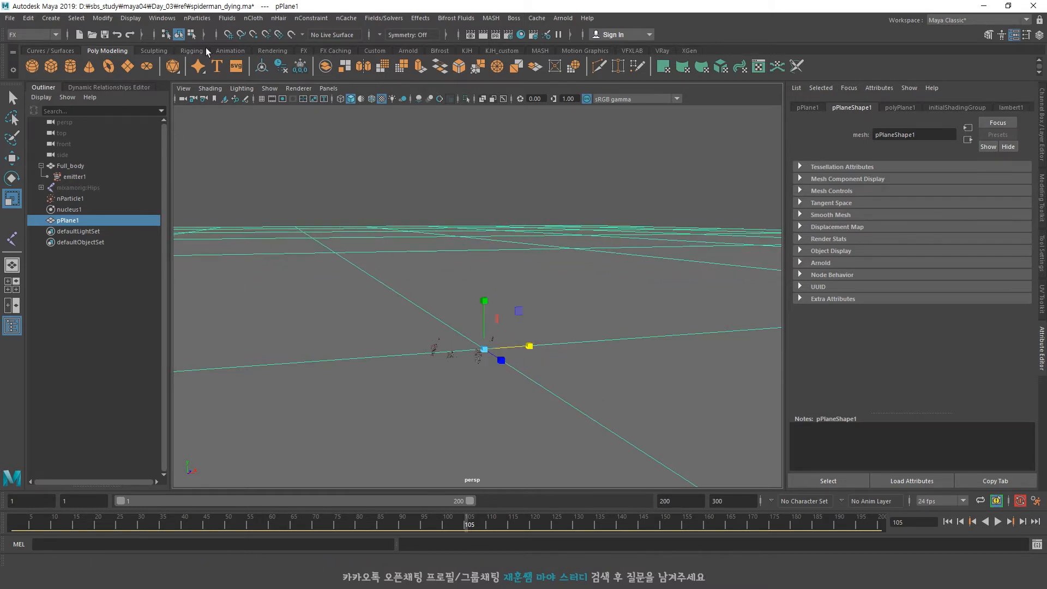
{"action": "left_click_drag", "start_coordinate": [538, 382], "coordinate": [557, 370], "text": "alt"}
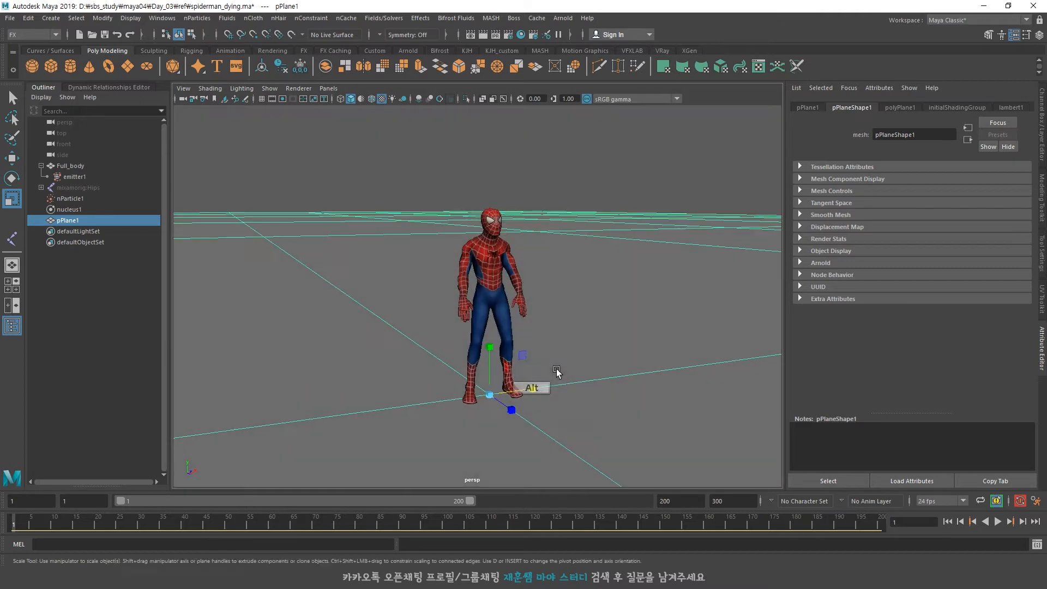
Make the ground plane a passive collider on the nucleus1 solver and play the simulation.
{"action": "left_click", "coordinate": [253, 17]}
{"action": "left_click", "coordinate": [380, 46]}
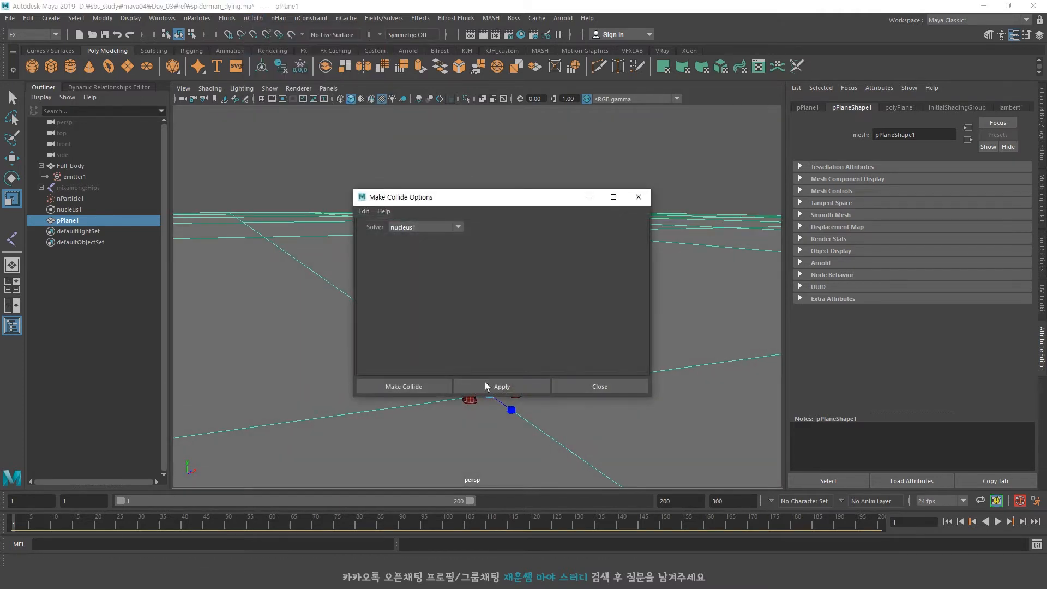
{"action": "left_click", "coordinate": [489, 386]}
{"action": "left_click", "coordinate": [600, 386]}
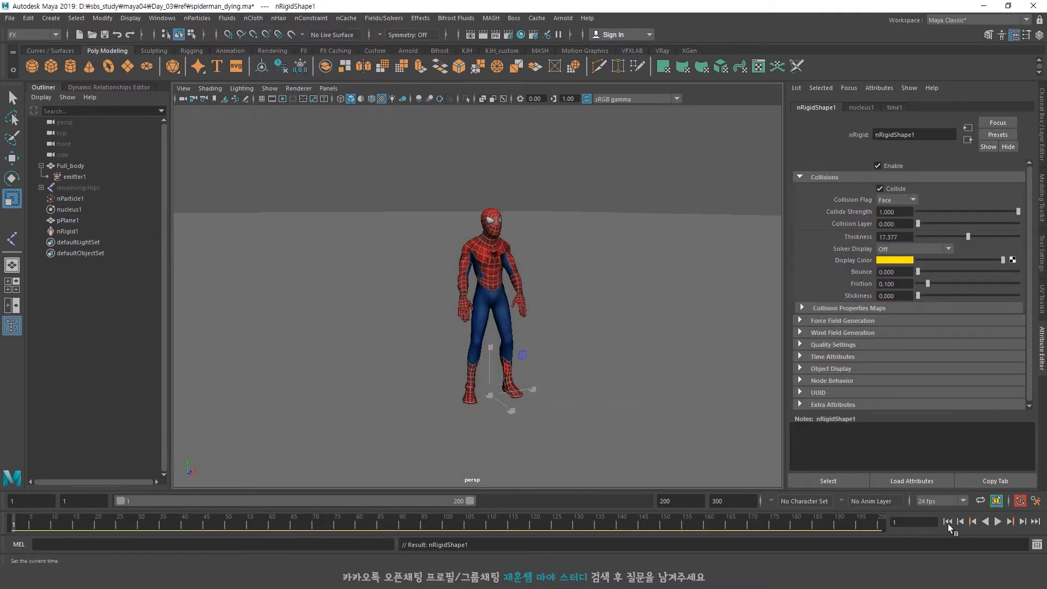
{"action": "left_click", "coordinate": [997, 521]}
{"action": "left_click_drag", "start_coordinate": [605, 401], "coordinate": [600, 433], "text": "alt"}
{"action": "left_click", "coordinate": [997, 521]}
Set the ground collider's Thickness to 0.001 and its Solver Display to Collision Thickness.
{"action": "left_click", "coordinate": [604, 365]}
{"action": "left_click_drag", "start_coordinate": [604, 365], "coordinate": [738, 317], "text": "alt"}
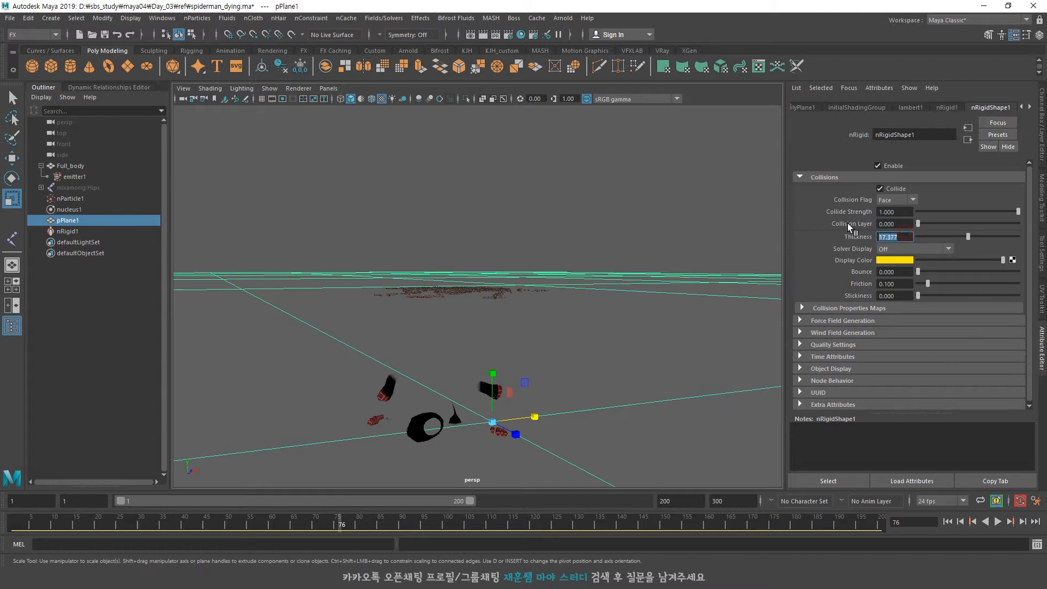
{"action": "key", "text": "Return"}
{"action": "type", "text": "0.001"}
{"action": "key", "text": "Return"}
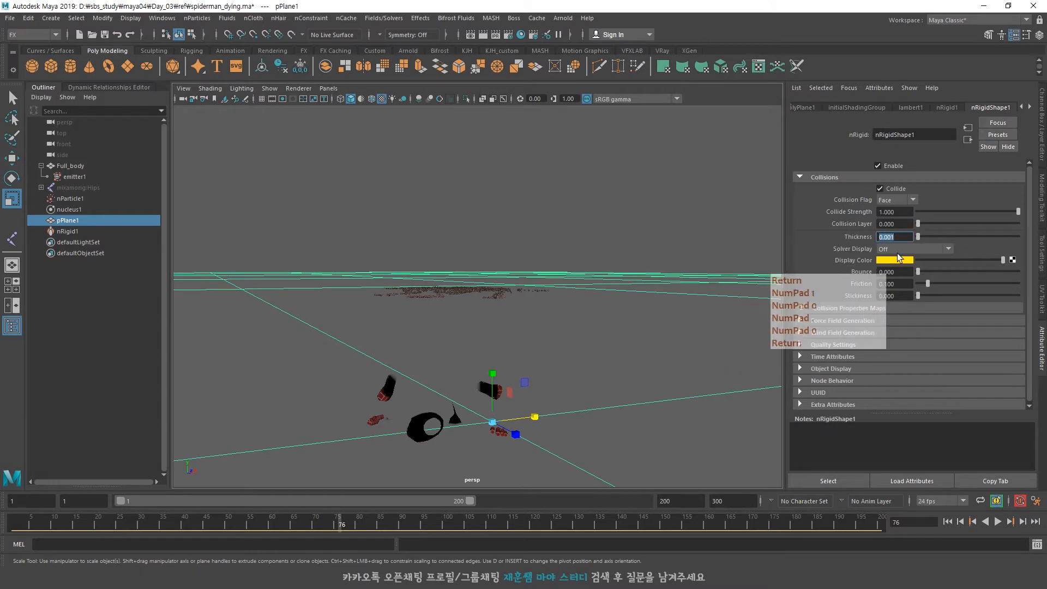
{"action": "left_click", "coordinate": [897, 251]}
{"action": "left_click", "coordinate": [905, 261]}
Replay the simulation and examine up close how the particles land on the ground plane.
{"action": "left_click", "coordinate": [946, 523]}
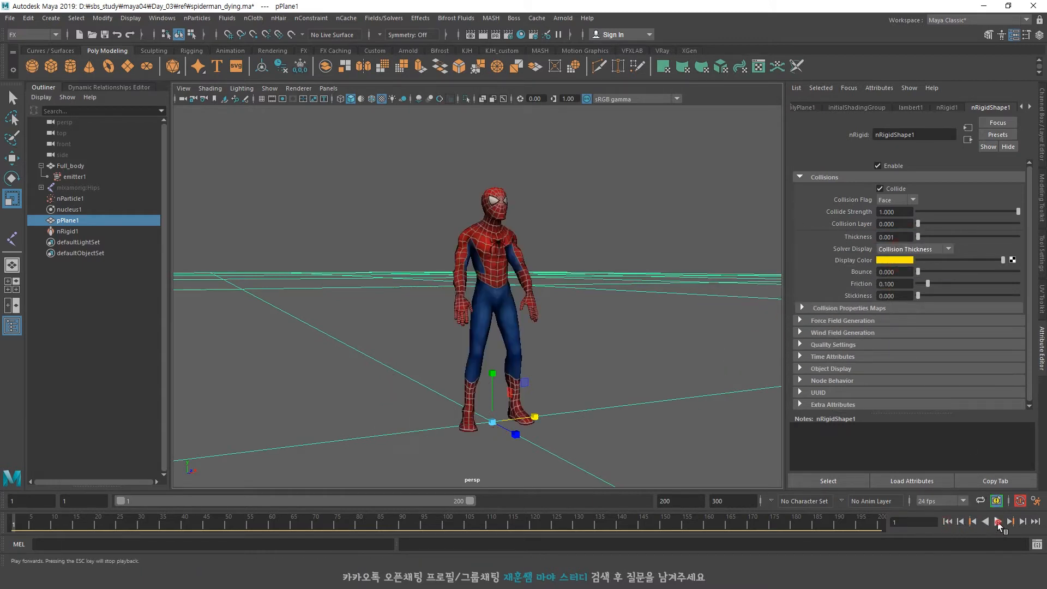
{"action": "left_click", "coordinate": [997, 521]}
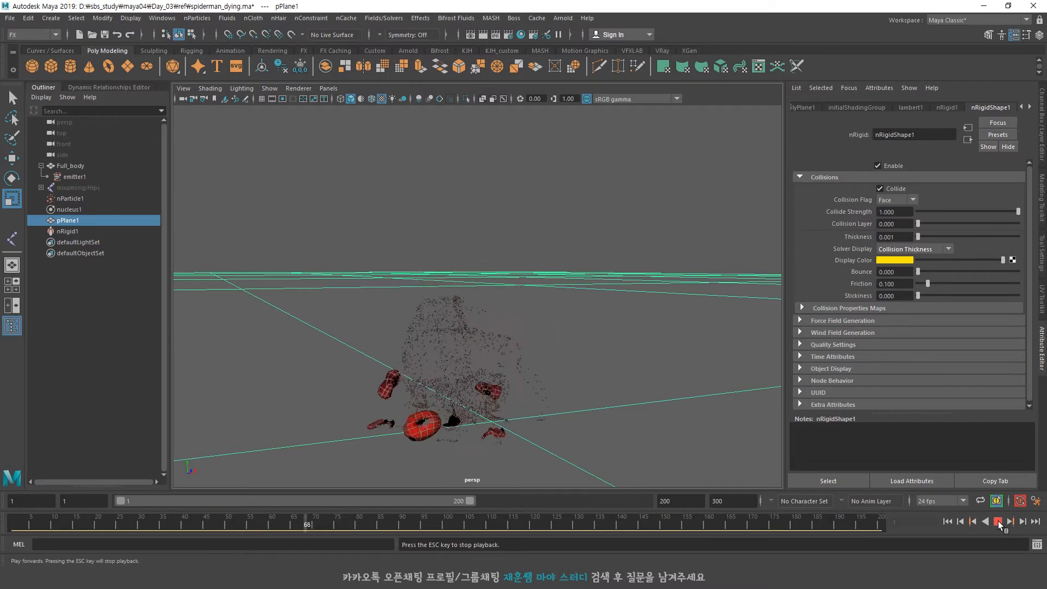
{"action": "left_click_drag", "start_coordinate": [551, 418], "coordinate": [541, 373], "text": "alt"}
{"action": "right_click_drag", "start_coordinate": [541, 373], "coordinate": [562, 373], "text": "alt"}
{"action": "left_click", "coordinate": [949, 521]}
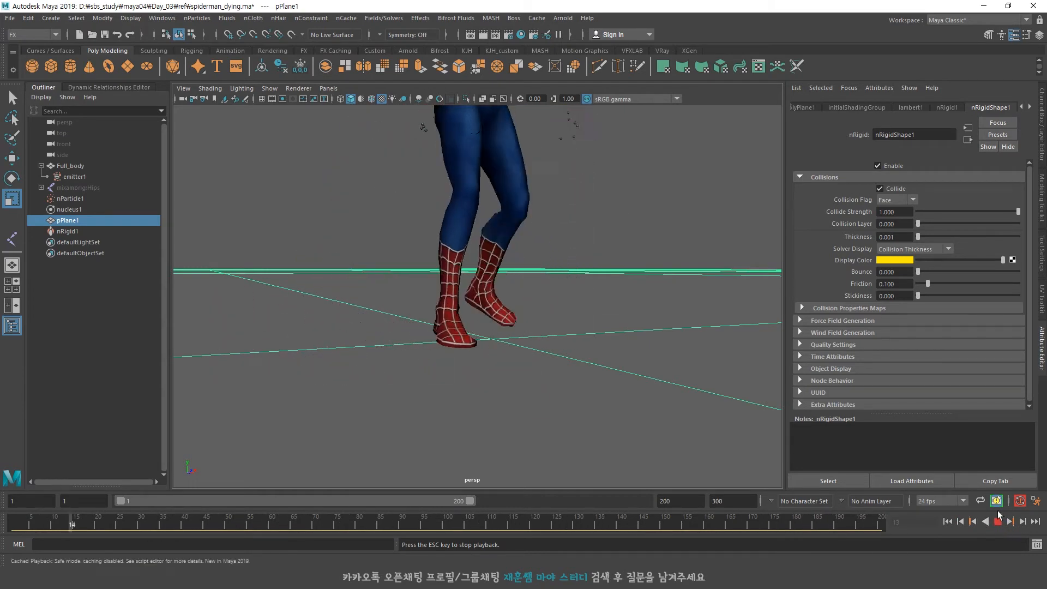
Try Bounce values of 0.001, 0.8 and 0.5 on the ground collider while the simulation plays.
{"action": "left_click_drag", "start_coordinate": [901, 271], "coordinate": [791, 268]}
{"action": "type", "text": "0.001"}
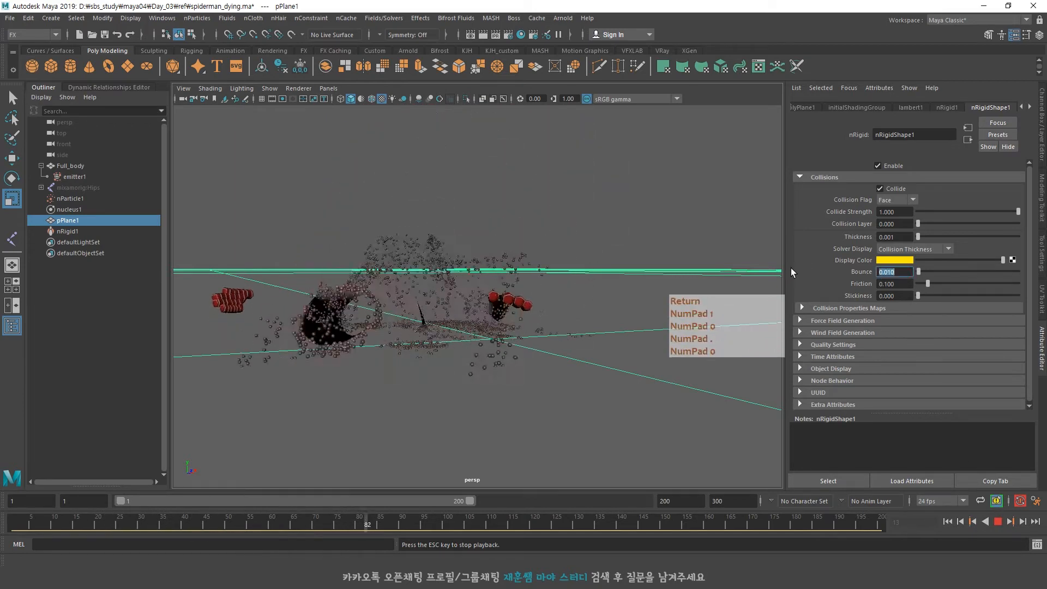
{"action": "key", "text": "Return"}
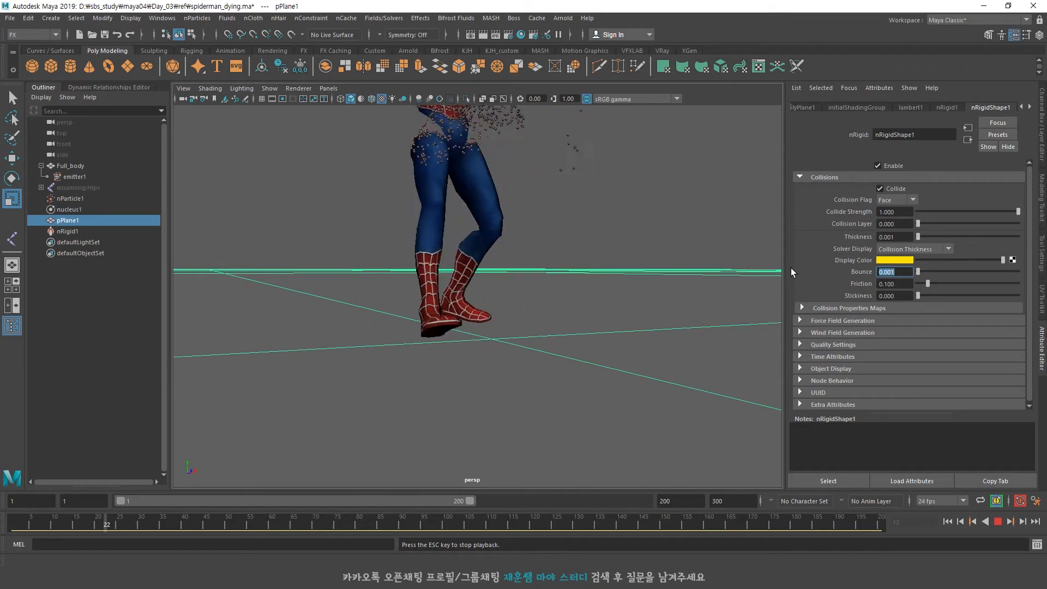
{"action": "type", "text": "0.8"}
{"action": "key", "text": "Return"}
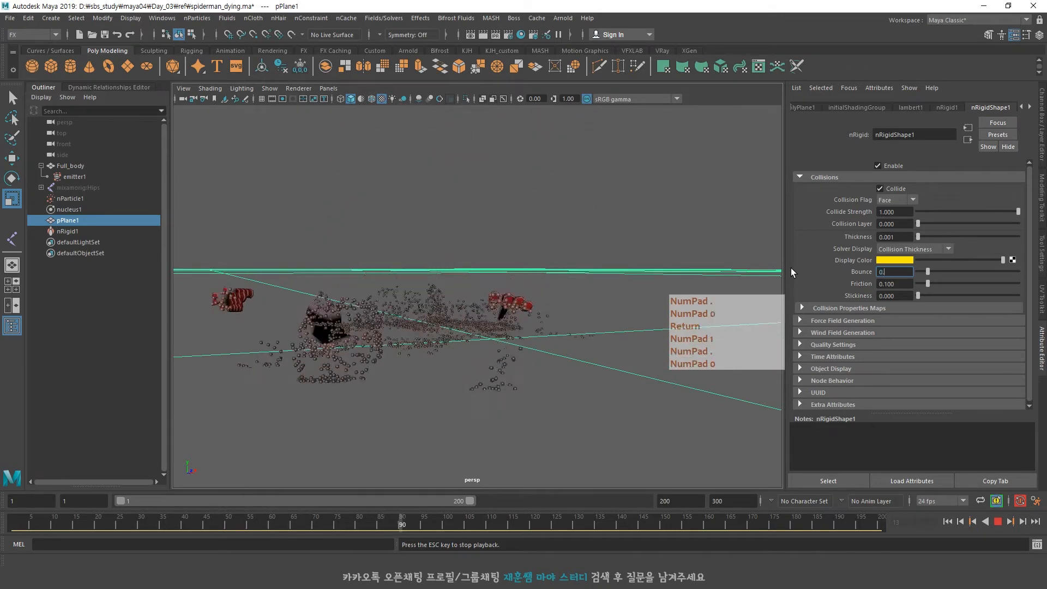
{"action": "type", "text": "0.05"}
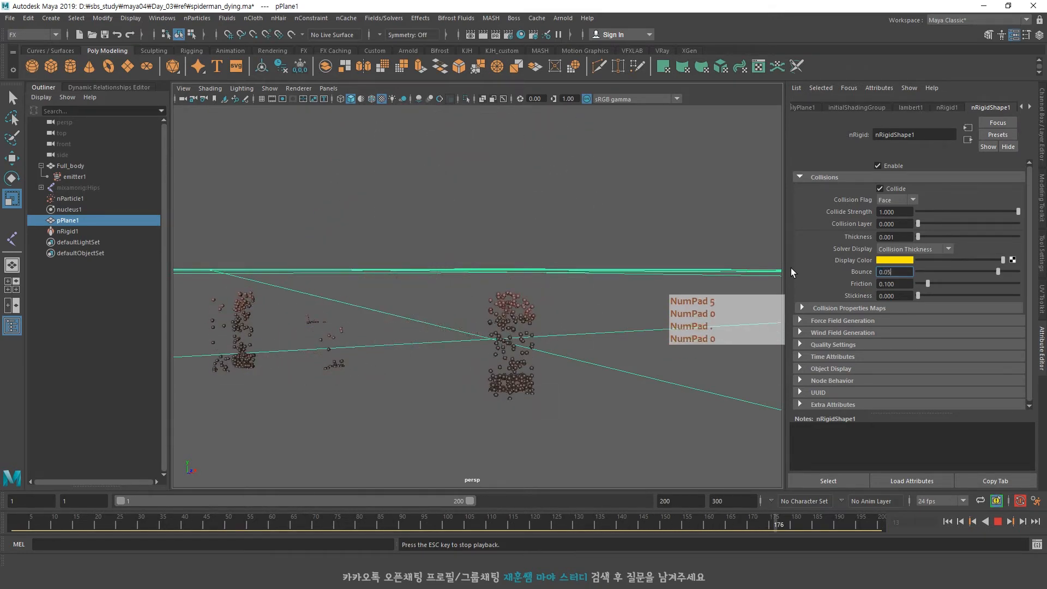
{"action": "key", "text": "Return"}
{"action": "type", "text": "0.5"}
{"action": "key", "text": "Return"}
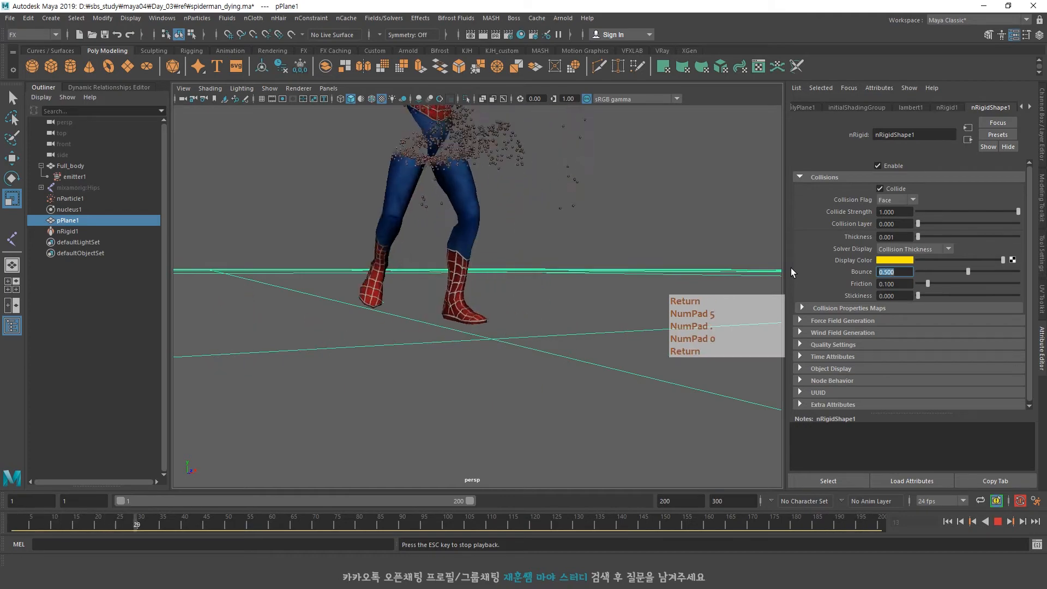
Try a Bounce of 0.06 on the ground collider and replay the simulation from the first frame.
{"action": "type", "text": "0.0"}
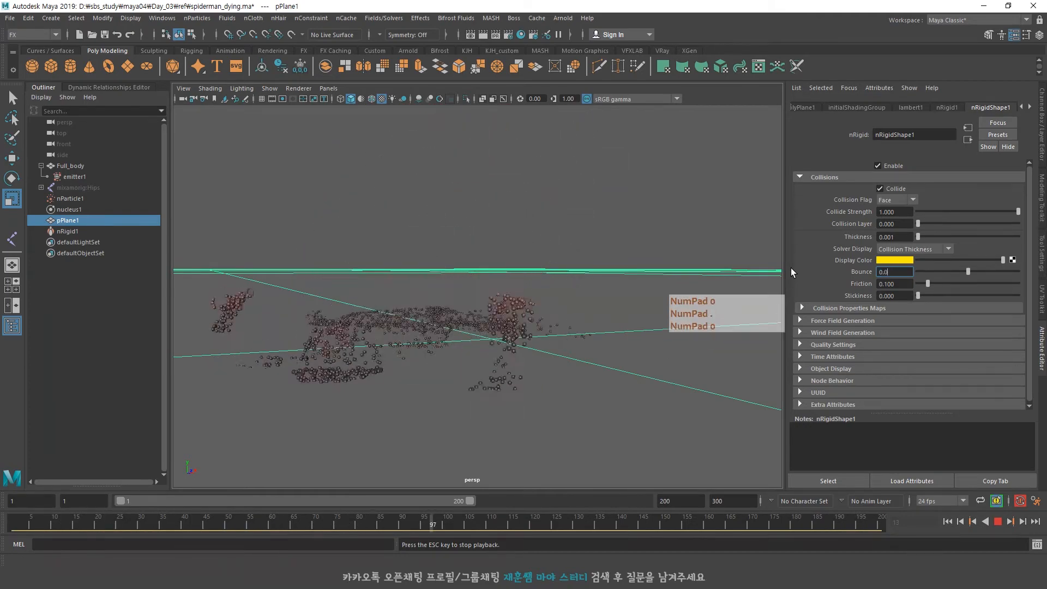
{"action": "type", "text": "6"}
{"action": "key", "text": "Return"}
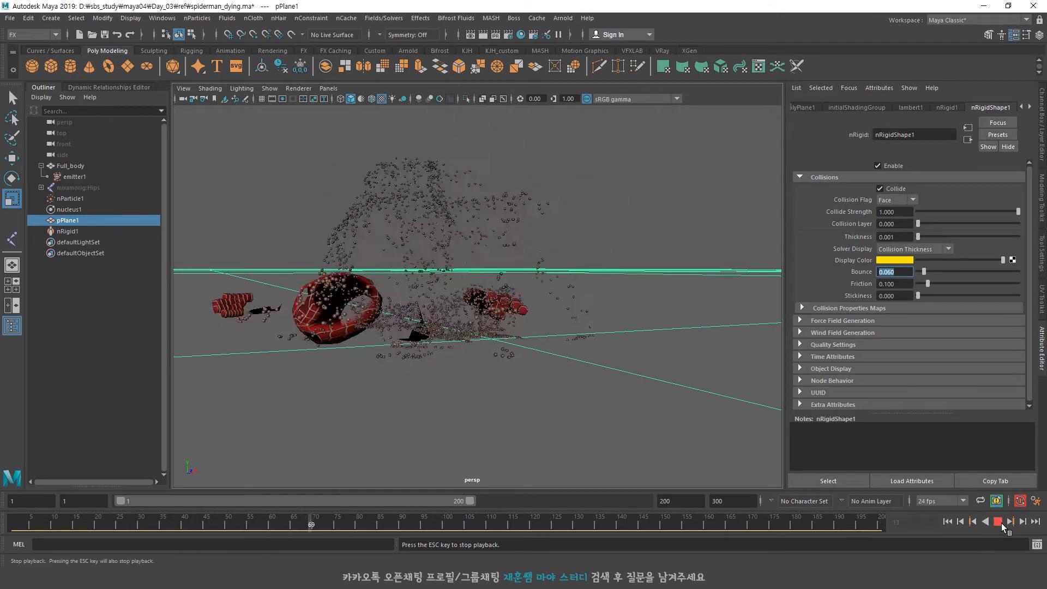
{"action": "left_click", "coordinate": [1001, 523]}
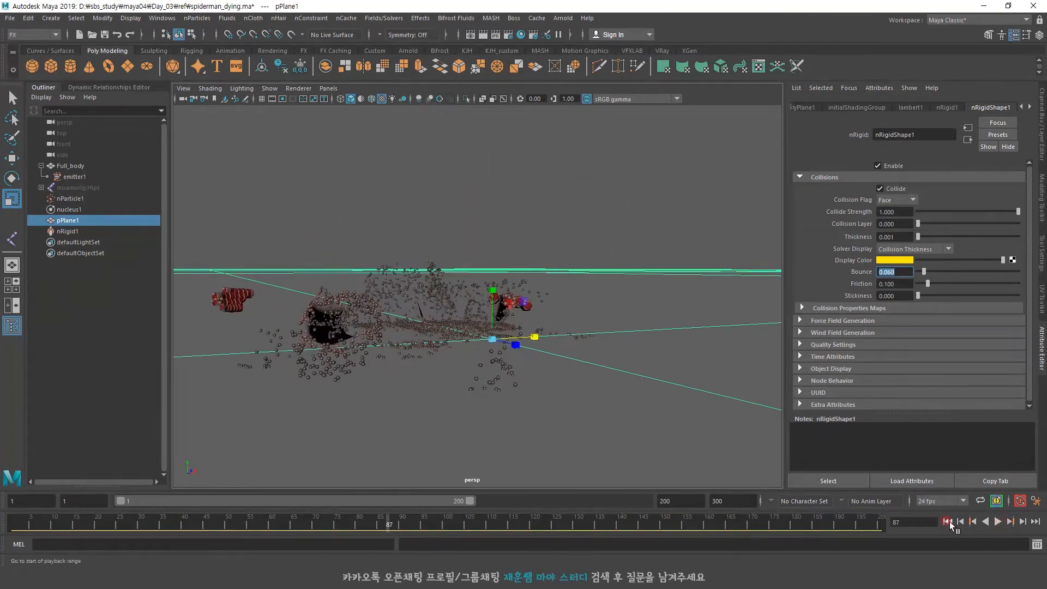
{"action": "left_click", "coordinate": [948, 522]}
{"action": "left_click", "coordinate": [996, 522]}
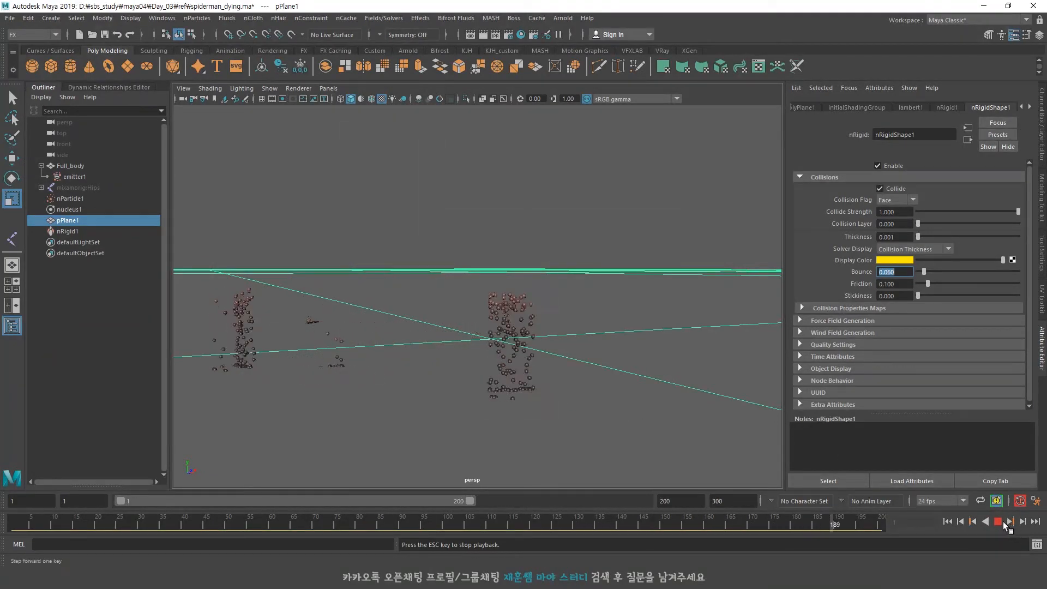
{"action": "key", "text": "Escape"}
Set the ground collider's Bounce to 0.05.
{"action": "left_click", "coordinate": [842, 312]}
{"action": "left_click", "coordinate": [843, 311]}
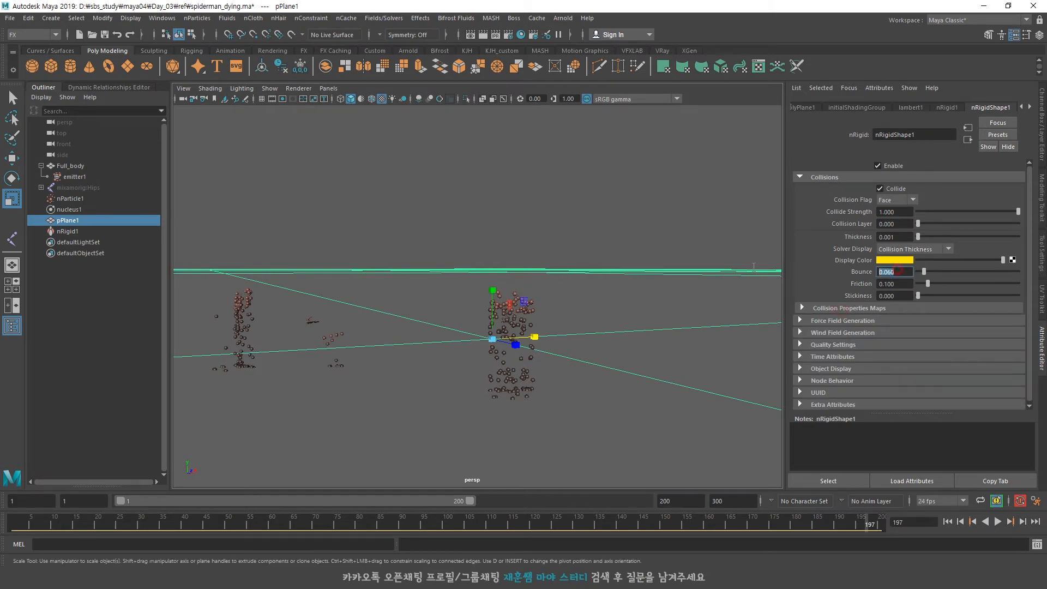
{"action": "type", "text": "0.05"}
{"action": "key", "text": "Return"}
{"action": "left_click", "coordinate": [81, 177]}
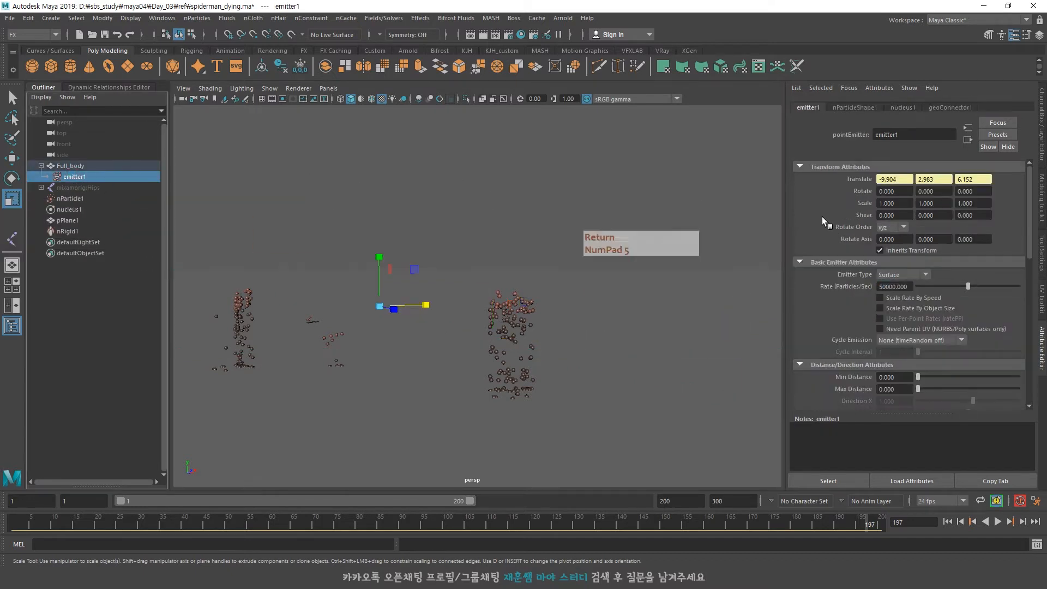
{"action": "scroll", "coordinate": [915, 289], "scroll_direction": "down", "scroll_amount": 3}
{"action": "scroll", "coordinate": [915, 290], "scroll_direction": "up", "scroll_amount": 3}
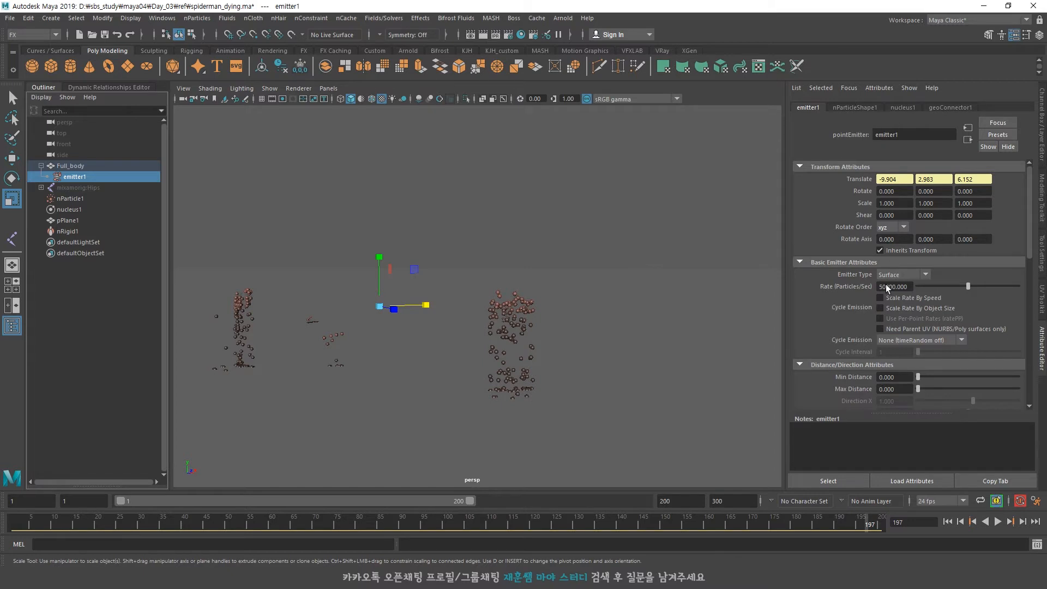
{"action": "scroll", "coordinate": [886, 284], "scroll_direction": "down", "scroll_amount": 2}
Set nParticle1's Bounce to 0.01 and its collision Solver Display to Collision Thickness.
{"action": "left_click", "coordinate": [76, 200]}
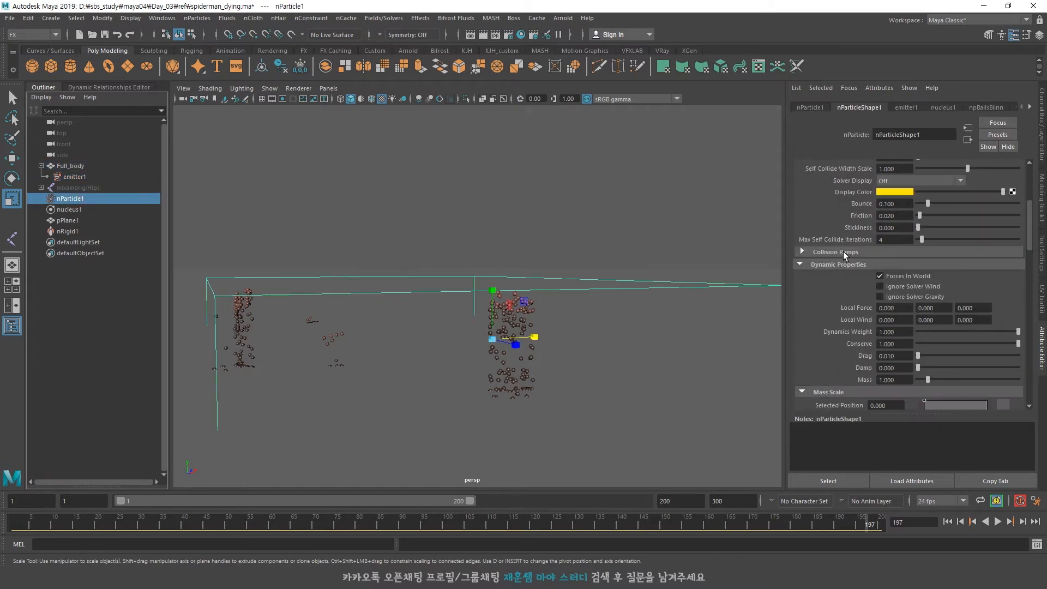
{"action": "scroll", "coordinate": [921, 290], "scroll_direction": "up", "scroll_amount": 3}
{"action": "type", "text": "0.01"}
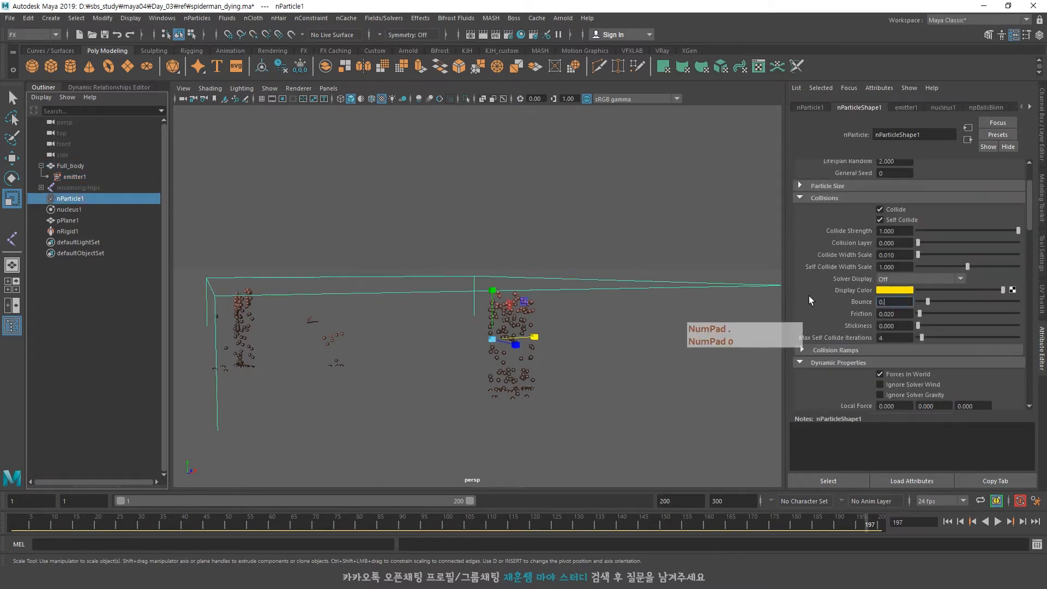
{"action": "key", "text": "Return"}
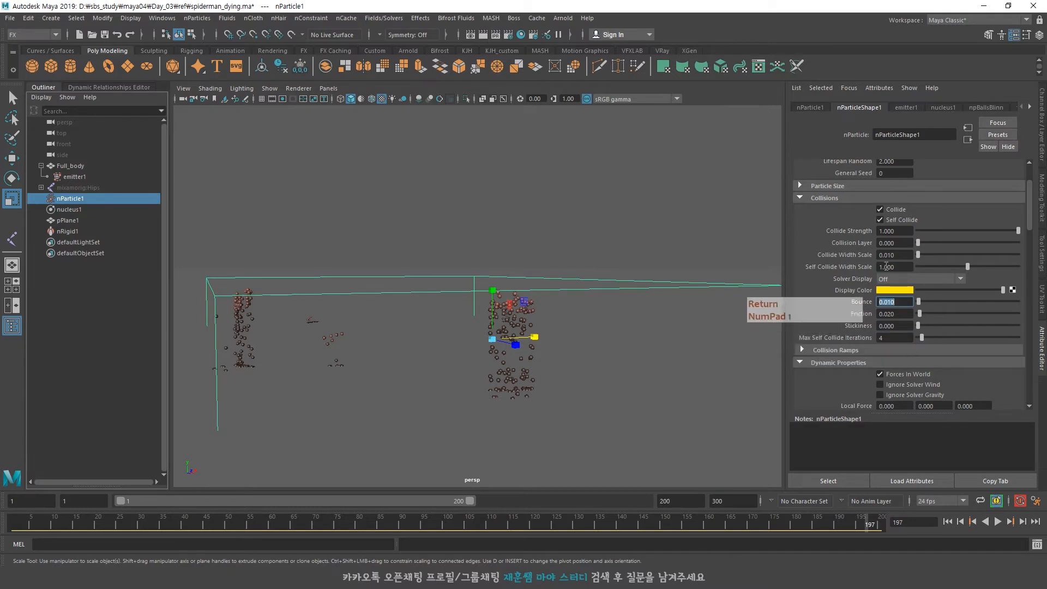
{"action": "left_click", "coordinate": [902, 279]}
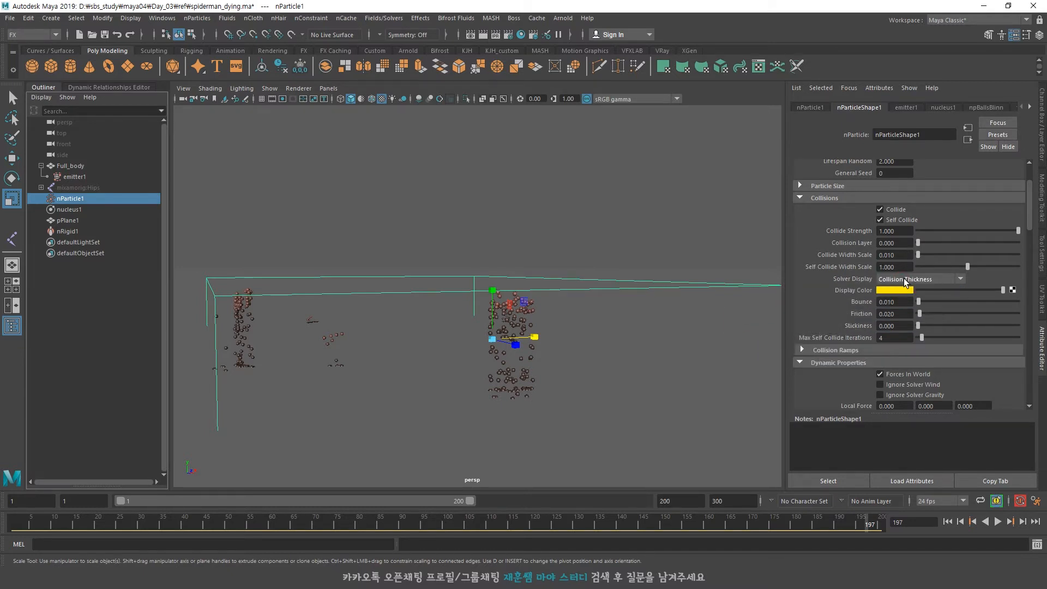
Try the Spheres particle render type on nParticle1, replay the simulation, and restore the Blobby Surface type.
{"action": "scroll", "coordinate": [916, 244], "scroll_direction": "up", "scroll_amount": 3}
{"action": "scroll", "coordinate": [927, 223], "scroll_direction": "down", "scroll_amount": 6}
{"action": "scroll", "coordinate": [927, 230], "scroll_direction": "up", "scroll_amount": 6}
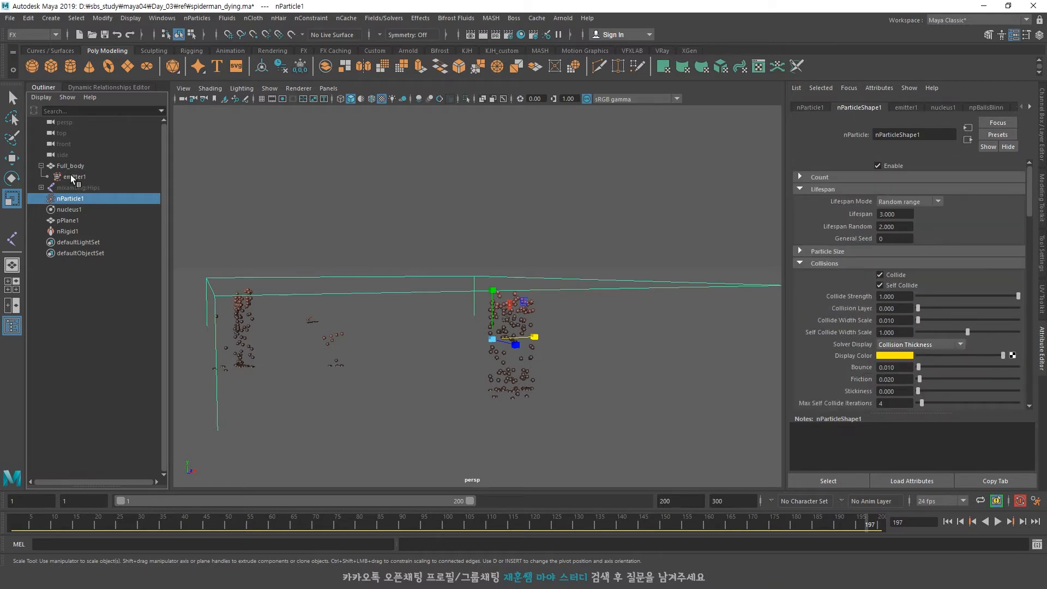
{"action": "scroll", "coordinate": [911, 301], "scroll_direction": "down", "scroll_amount": 10}
{"action": "left_click", "coordinate": [889, 321]}
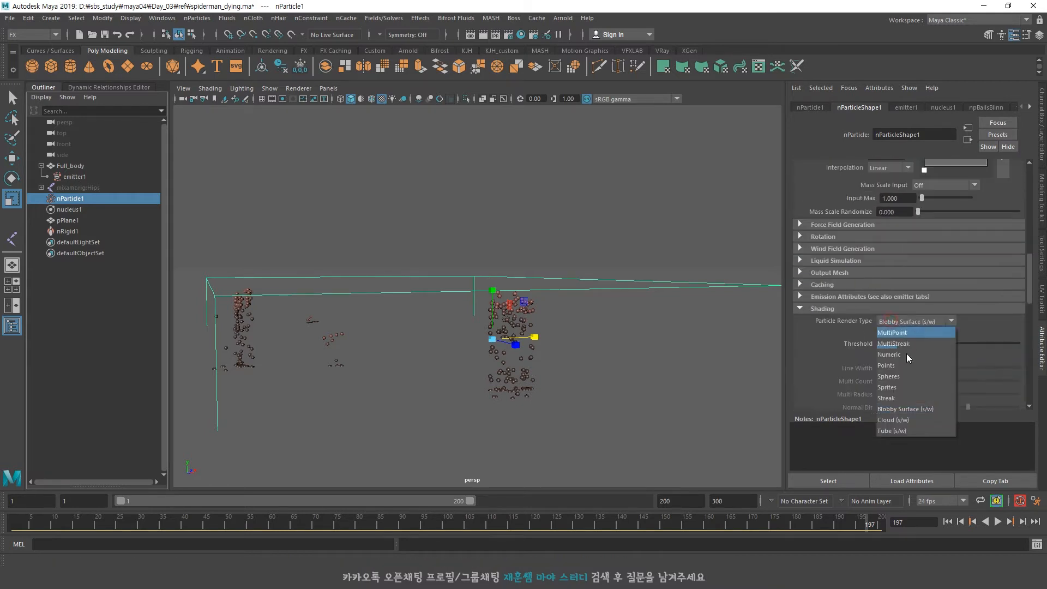
{"action": "left_click", "coordinate": [898, 377]}
{"action": "left_click", "coordinate": [947, 521]}
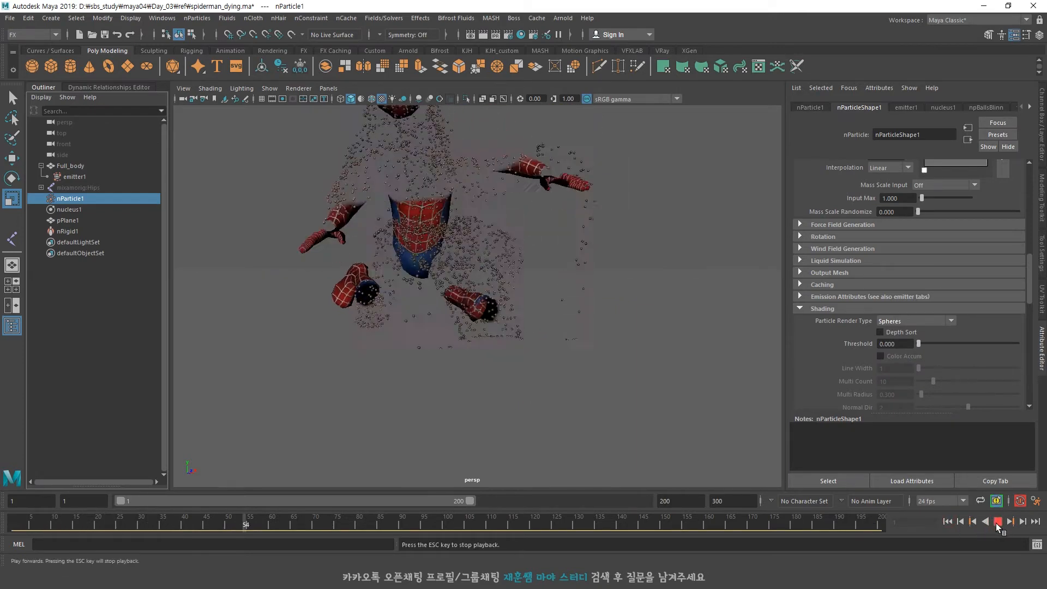
{"action": "left_click", "coordinate": [996, 522]}
{"action": "left_click", "coordinate": [914, 321]}
{"action": "left_click", "coordinate": [913, 407]}
Set nParticle1's Collide Width Scale to 1 after trying 0.001, and replay the simulation.
{"action": "scroll", "coordinate": [924, 328], "scroll_direction": "up", "scroll_amount": 10}
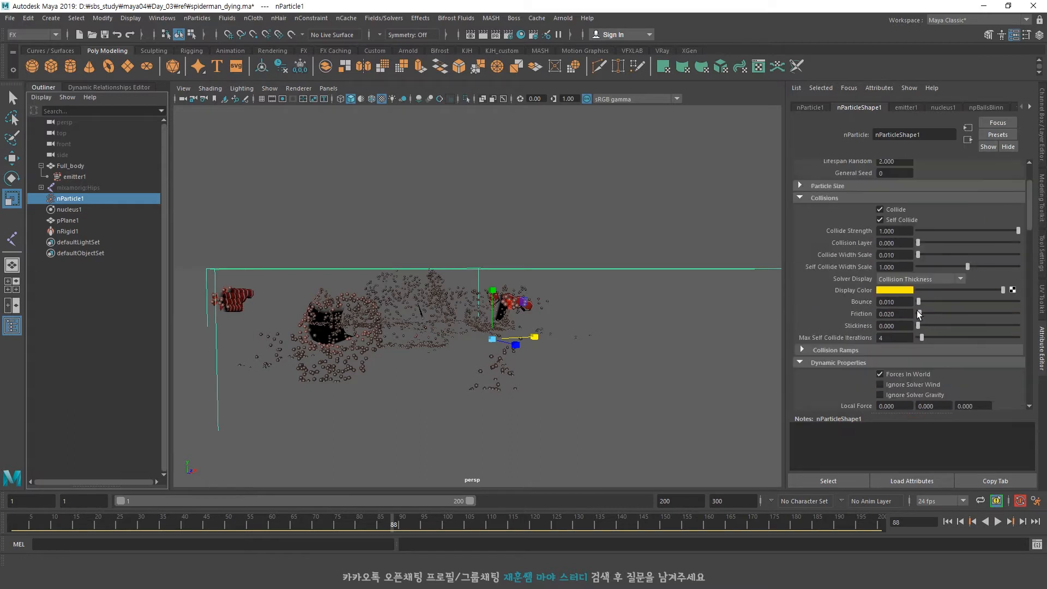
{"action": "type", "text": "0.001"}
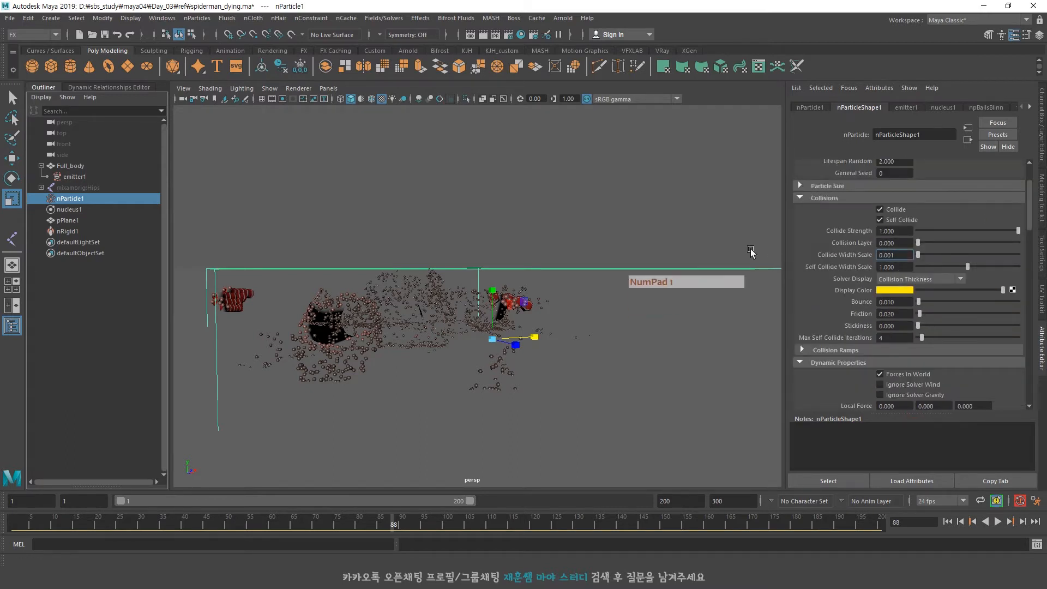
{"action": "type", "text": "1"}
{"action": "key", "text": "Return"}
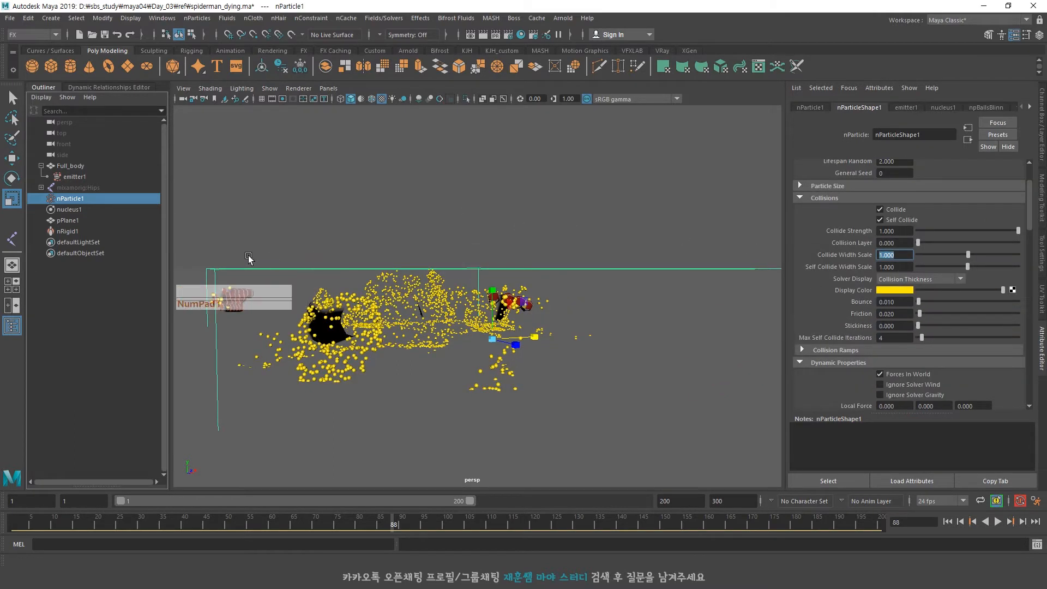
{"action": "left_click", "coordinate": [998, 521]}
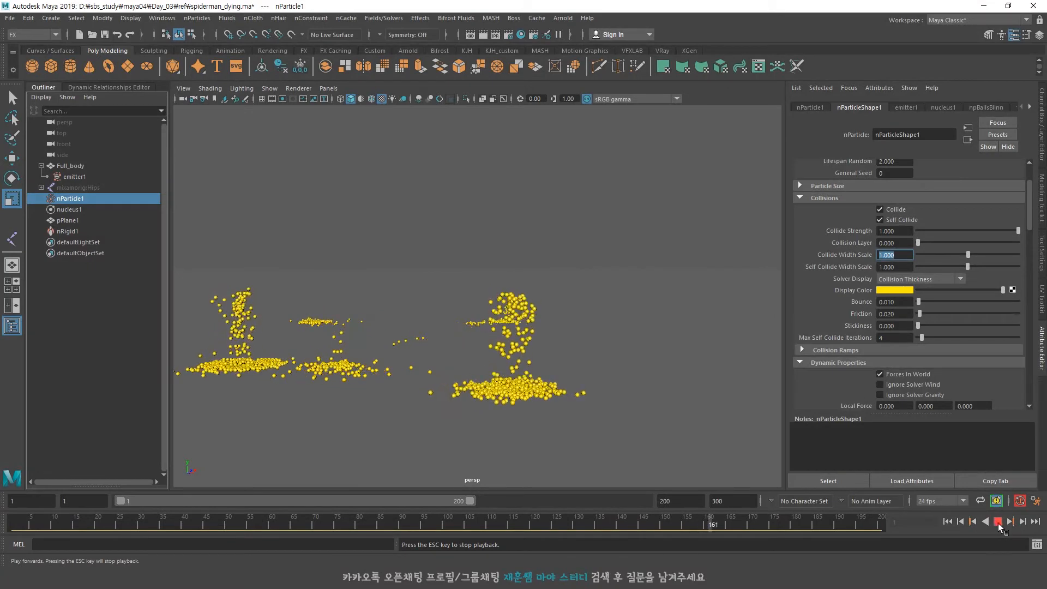
{"action": "left_click", "coordinate": [997, 522]}
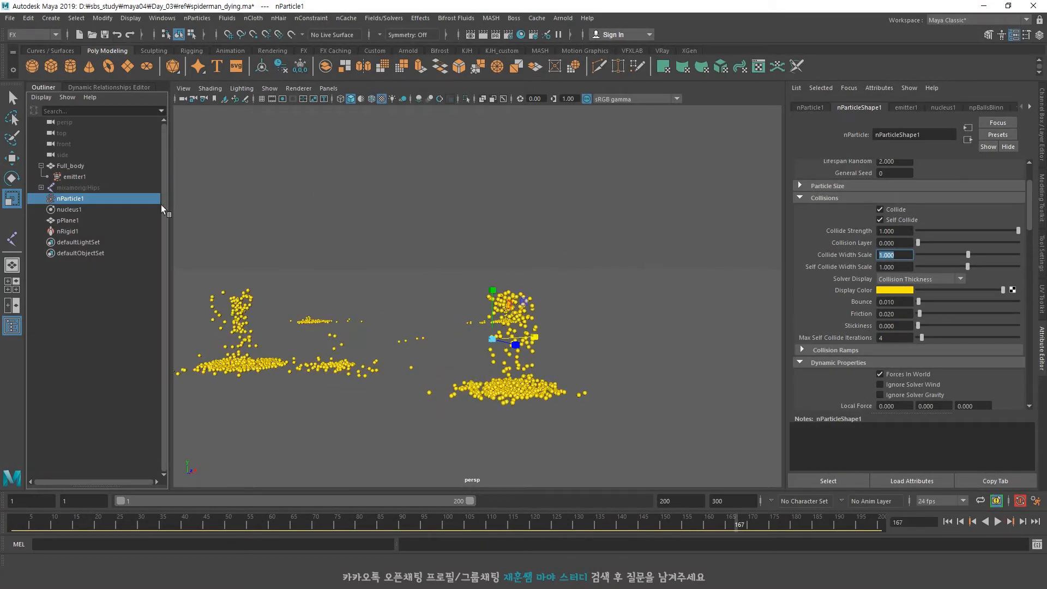
{"action": "left_click", "coordinate": [596, 239]}
{"action": "left_click", "coordinate": [947, 521]}
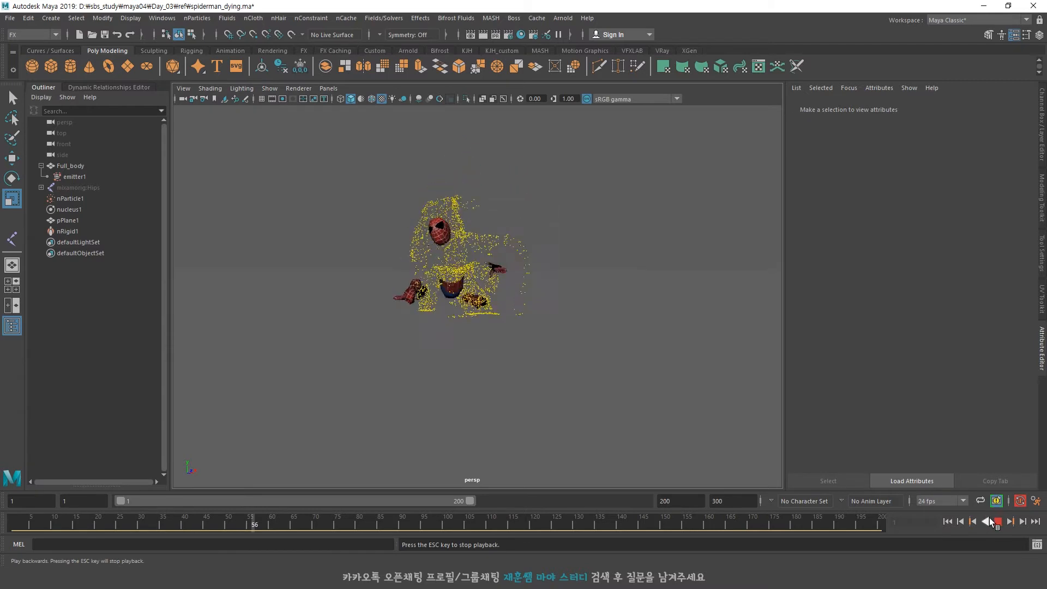
{"action": "left_click", "coordinate": [950, 522]}
Make nParticle1 ignore solver gravity and play the simulation from the first frame.
{"action": "left_click_drag", "start_coordinate": [591, 240], "coordinate": [546, 347], "text": "alt"}
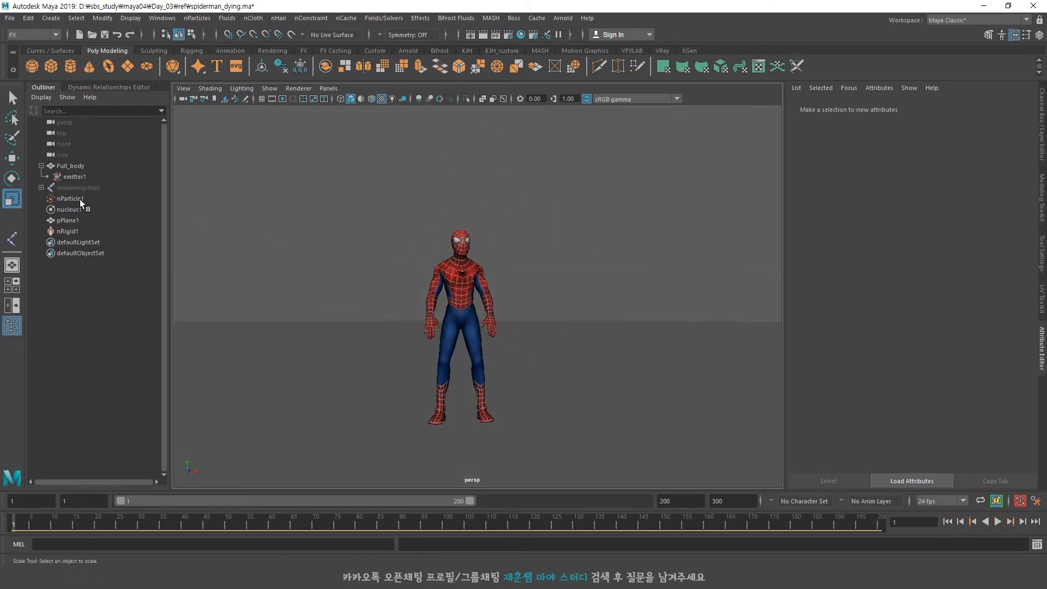
{"action": "left_click", "coordinate": [79, 198]}
{"action": "left_click", "coordinate": [73, 209]}
{"action": "left_click", "coordinate": [76, 197]}
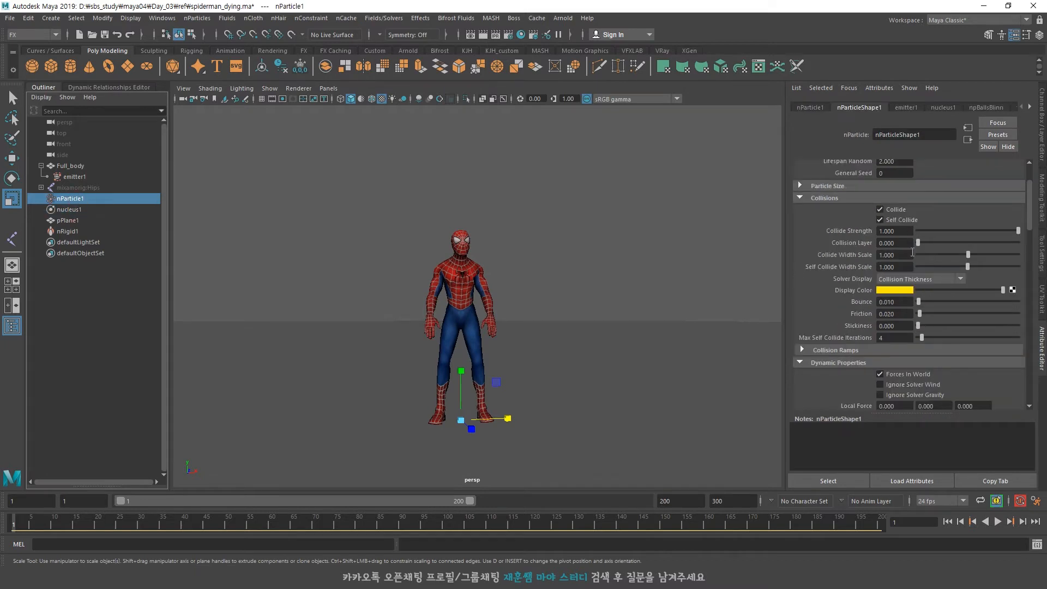
{"action": "scroll", "coordinate": [910, 391], "scroll_direction": "down", "scroll_amount": 3}
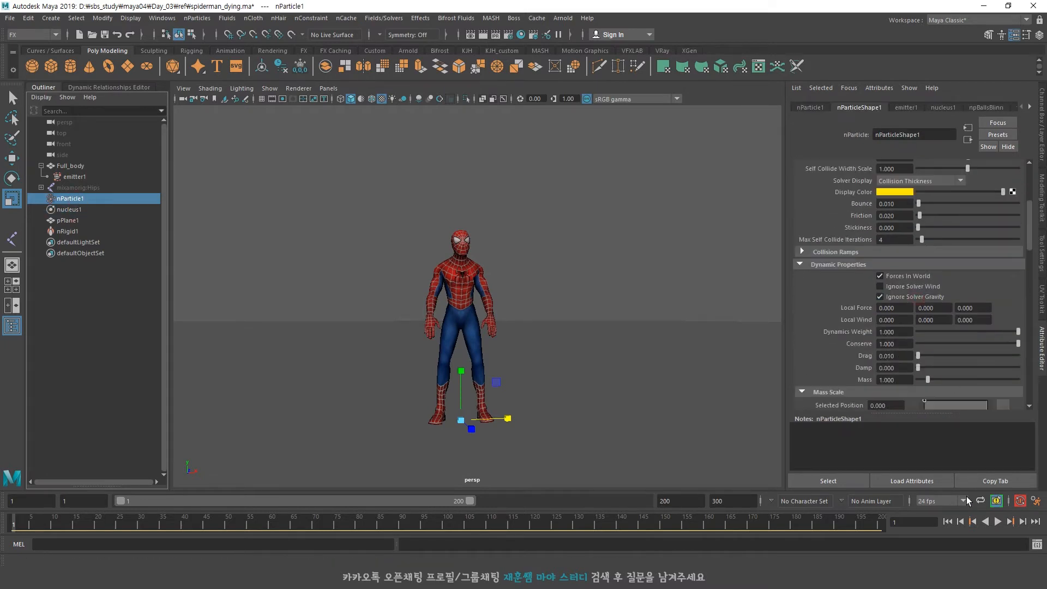
{"action": "left_click", "coordinate": [998, 521]}
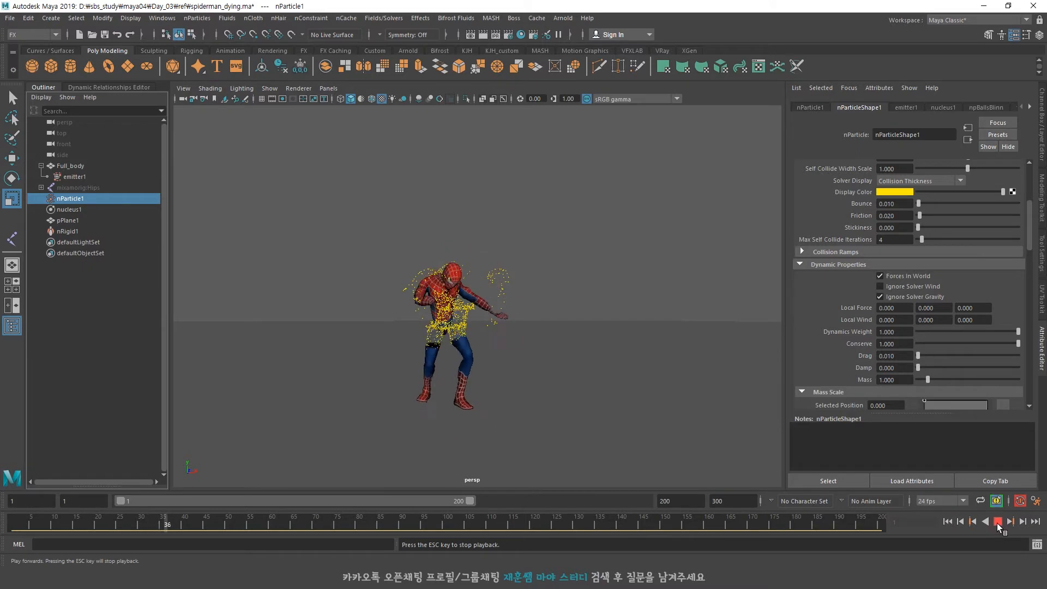
Create a Volume Axis field with default options for nParticle1 and raise it to about 26.65 in Y.
{"action": "left_click", "coordinate": [388, 18]}
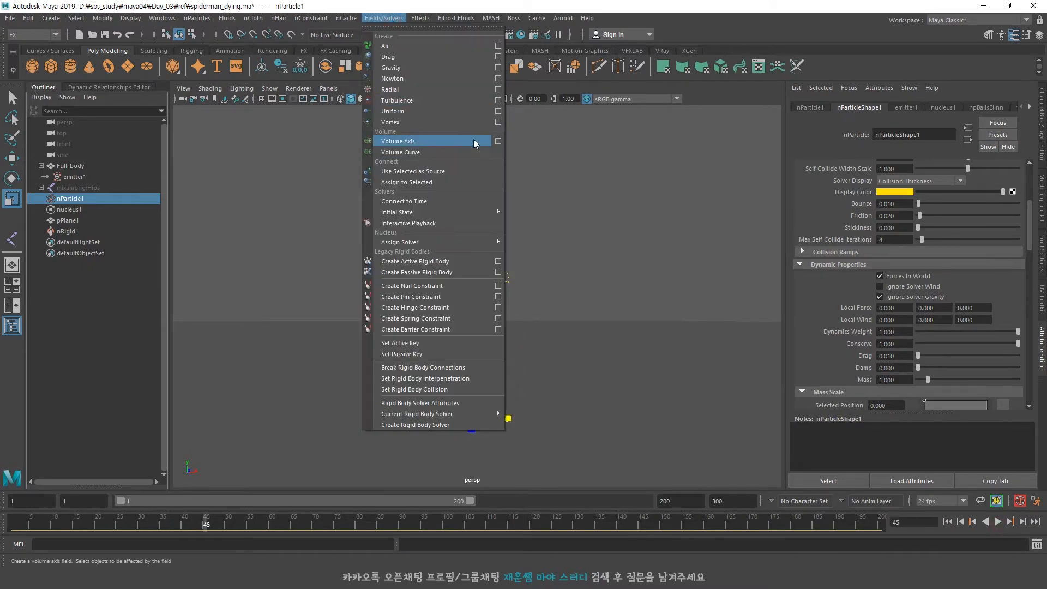
{"action": "left_click", "coordinate": [497, 141]}
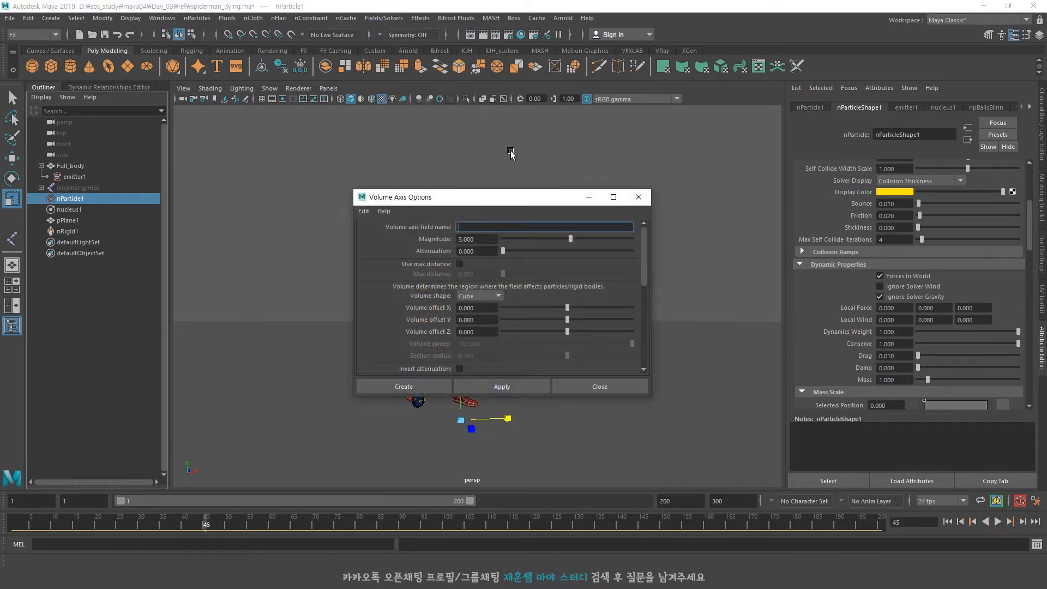
{"action": "left_click", "coordinate": [499, 386]}
{"action": "left_click", "coordinate": [563, 381]}
{"action": "key", "text": "w"}
{"action": "left_click_drag", "start_coordinate": [461, 376], "coordinate": [463, 210]}
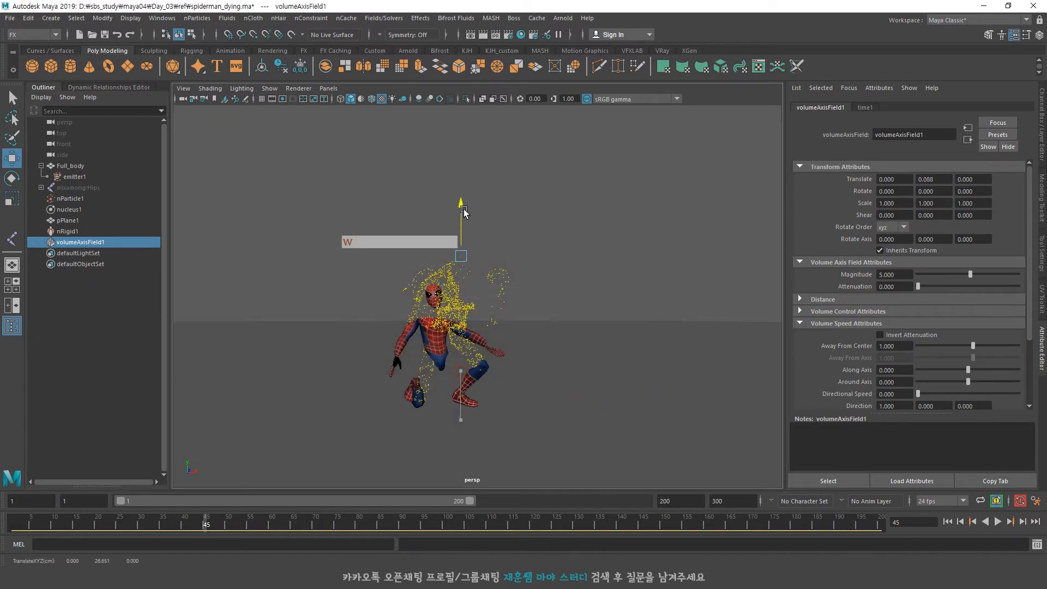
Display the volume axis field in the viewport, scale it uniformly to about 27, and replay the simulation.
{"action": "left_click", "coordinate": [271, 89]}
{"action": "left_click", "coordinate": [285, 300]}
{"action": "key", "text": "r"}
{"action": "left_click_drag", "start_coordinate": [462, 257], "coordinate": [922, 286]}
{"action": "left_click", "coordinate": [270, 88]}
{"action": "left_click", "coordinate": [277, 121]}
{"action": "left_click", "coordinate": [526, 271]}
{"action": "left_click", "coordinate": [461, 256]}
{"action": "key", "text": "r"}
{"action": "left_click_drag", "start_coordinate": [461, 256], "coordinate": [767, 254]}
{"action": "middle_click_drag", "start_coordinate": [649, 214], "coordinate": [801, 226]}
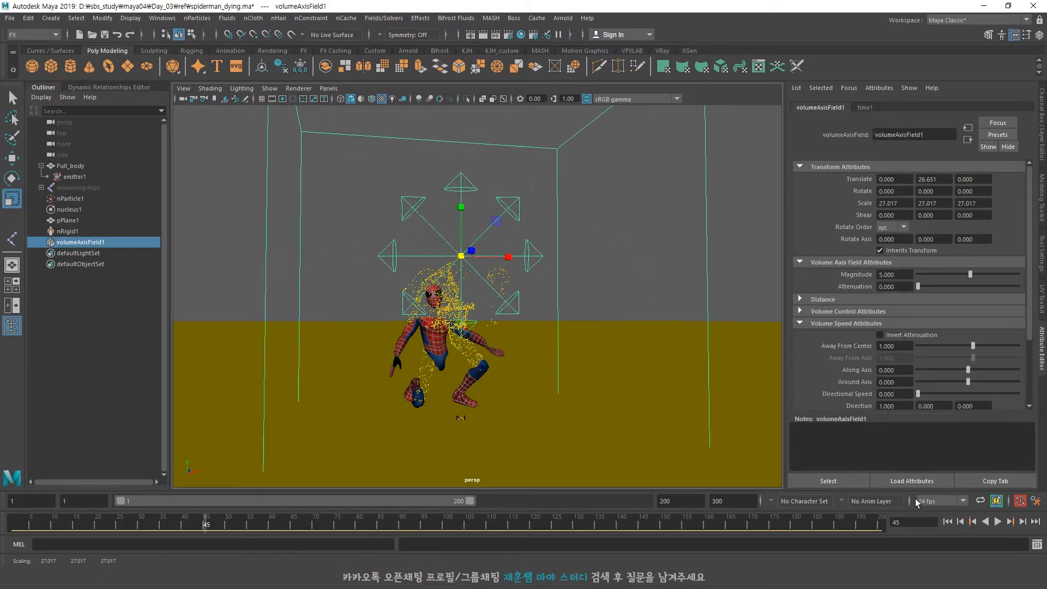
{"action": "left_click", "coordinate": [947, 521]}
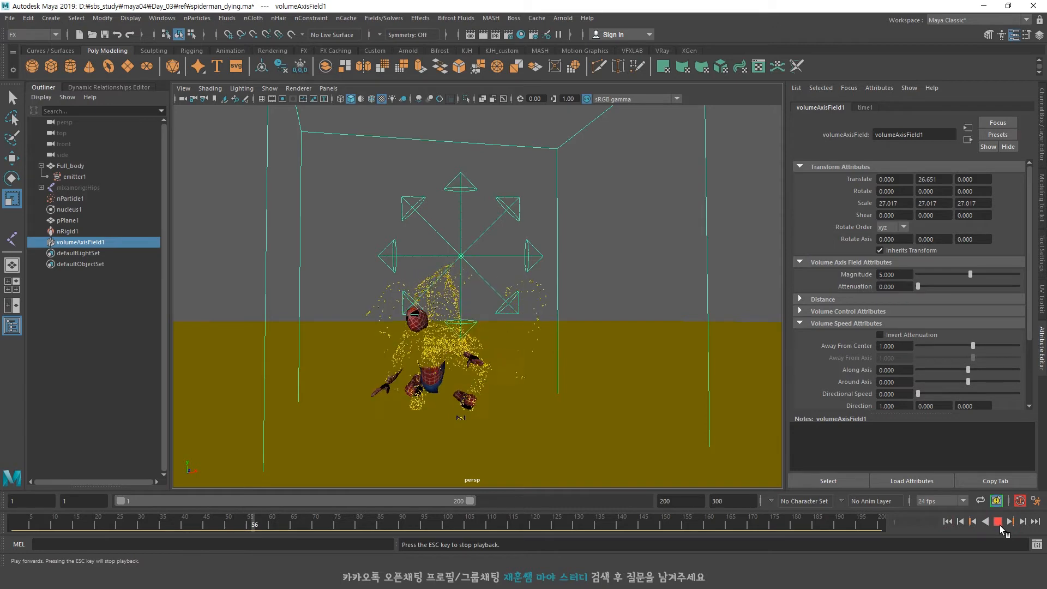
{"action": "left_click", "coordinate": [999, 522]}
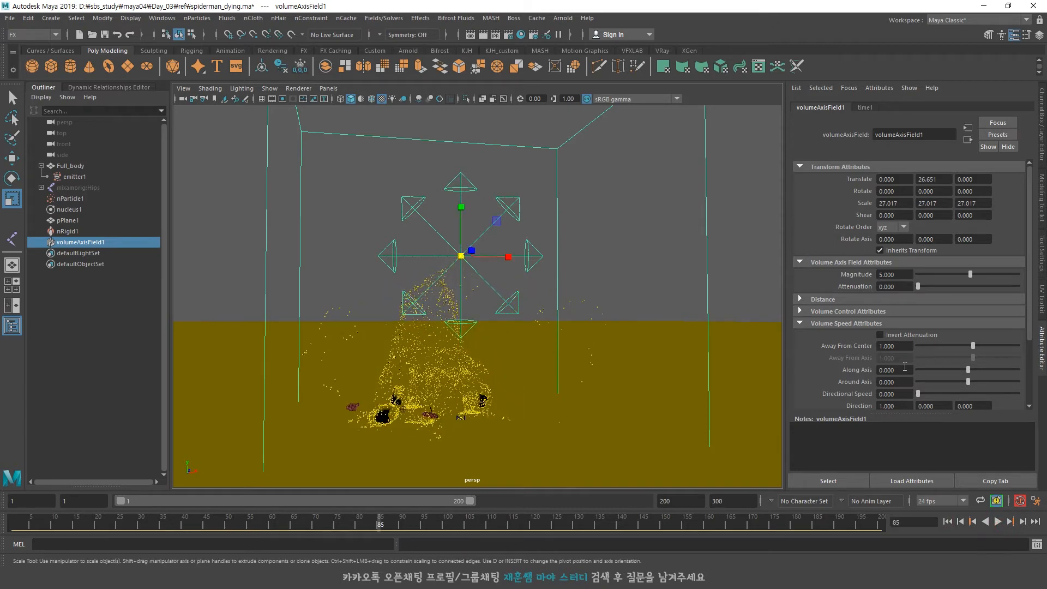
Try an Away From Center of -10 on the volume axis field, and set it to 0 for another playback.
{"action": "scroll", "coordinate": [905, 366], "scroll_direction": "down", "scroll_amount": 3}
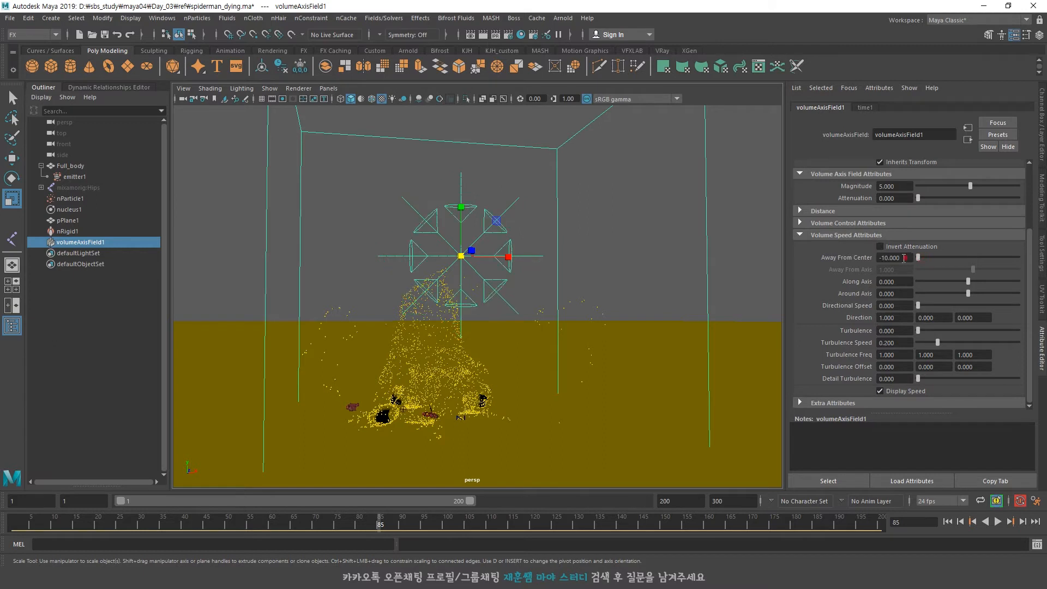
{"action": "key", "text": "Return"}
{"action": "left_click", "coordinate": [998, 521]}
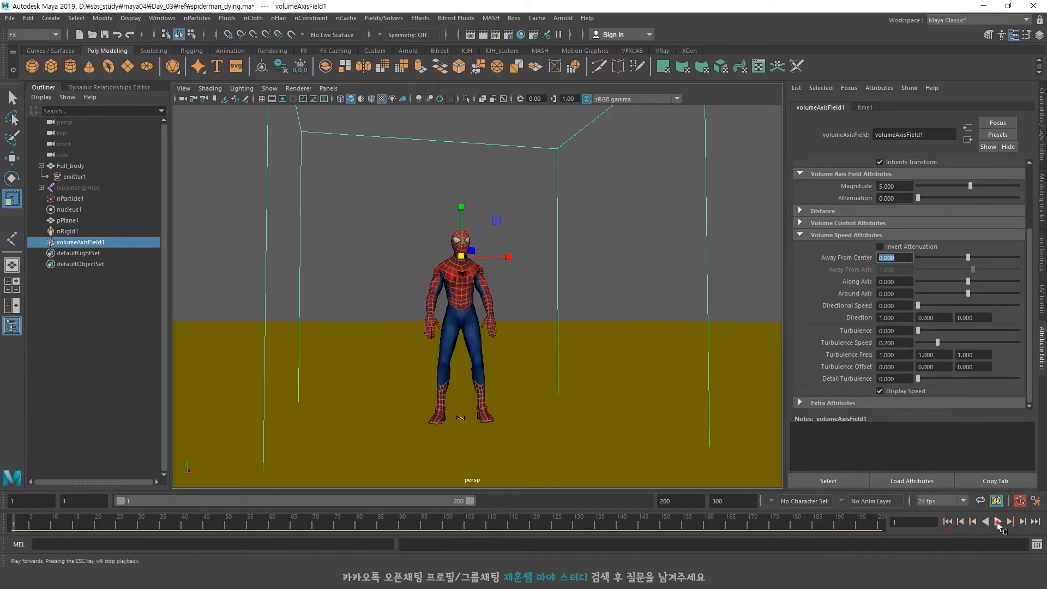
{"action": "left_click", "coordinate": [996, 522]}
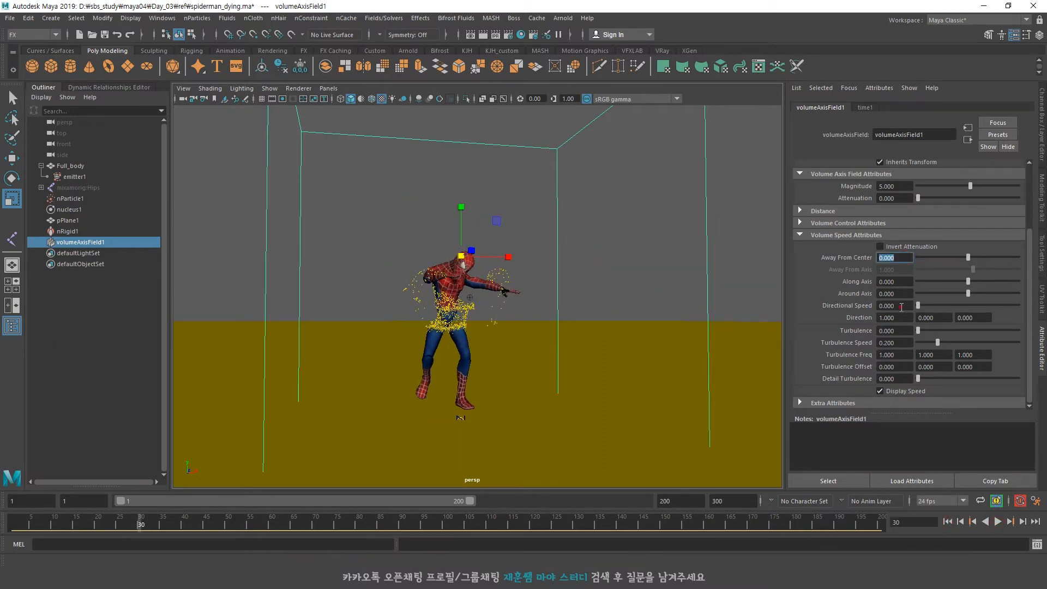
Set the volume axis field's Directional Speed to 1 and its Y Direction to 1, playing the simulation after each change.
{"action": "key", "text": "Return"}
{"action": "left_click", "coordinate": [997, 521]}
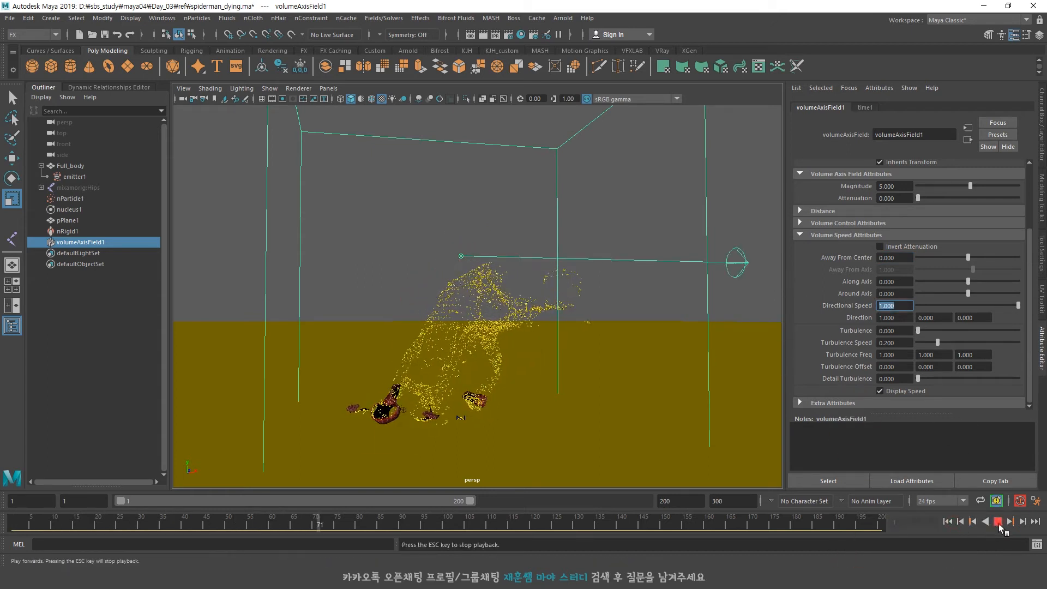
{"action": "key", "text": "Escape"}
{"action": "type", "text": "1"}
{"action": "key", "text": "Return"}
{"action": "left_click", "coordinate": [997, 522]}
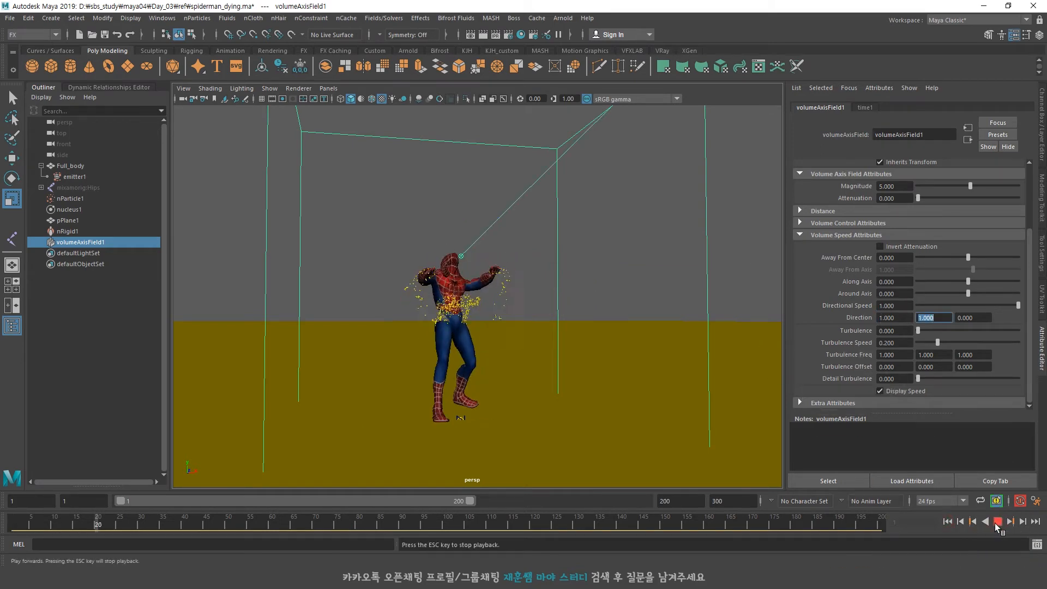
{"action": "key", "text": "Escape"}
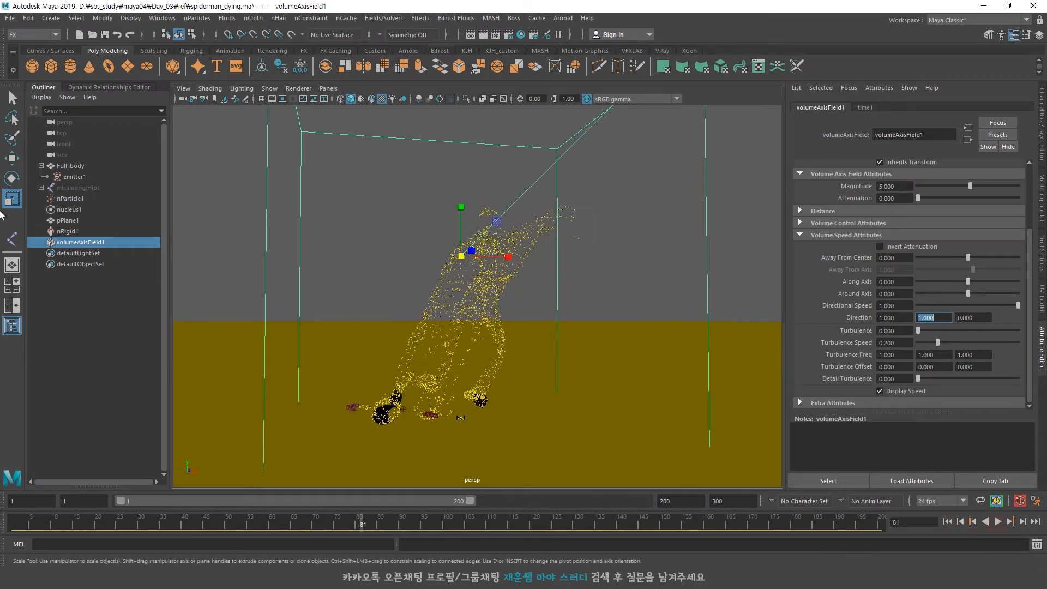
Turn off Ignore Solver Gravity on nParticle1 and replay the simulation.
{"action": "left_click", "coordinate": [71, 199]}
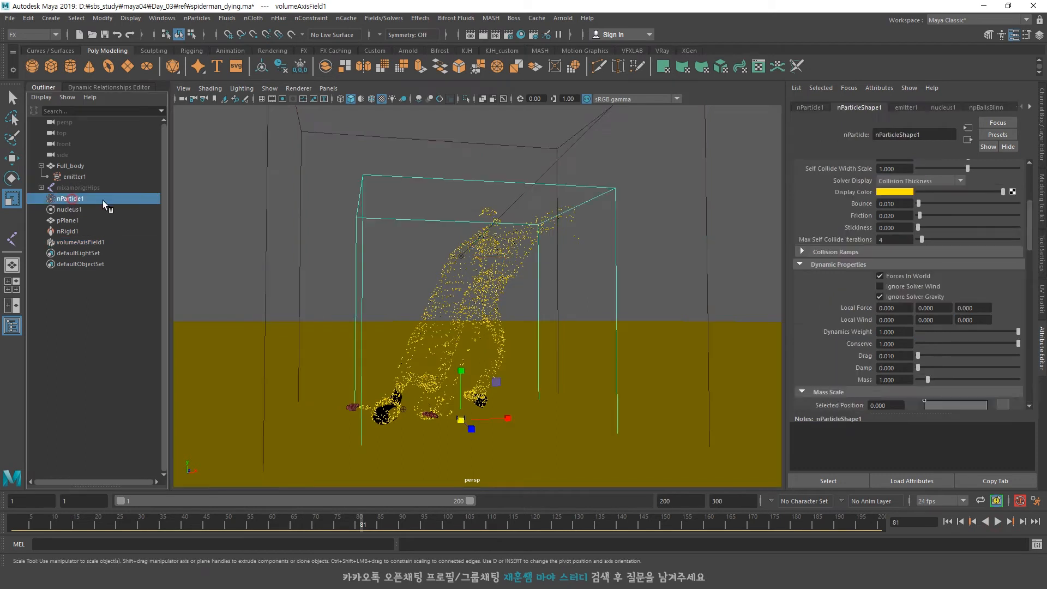
{"action": "left_click", "coordinate": [951, 523]}
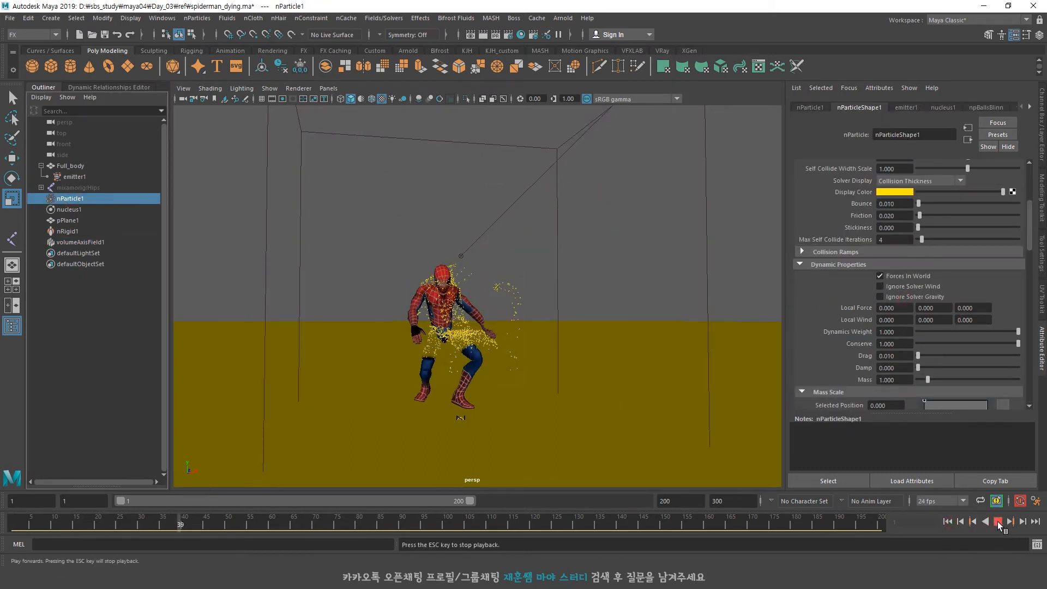
{"action": "left_click", "coordinate": [999, 522]}
Set the ground collider nRigid1's Solver Display to Off.
{"action": "left_click", "coordinate": [613, 369]}
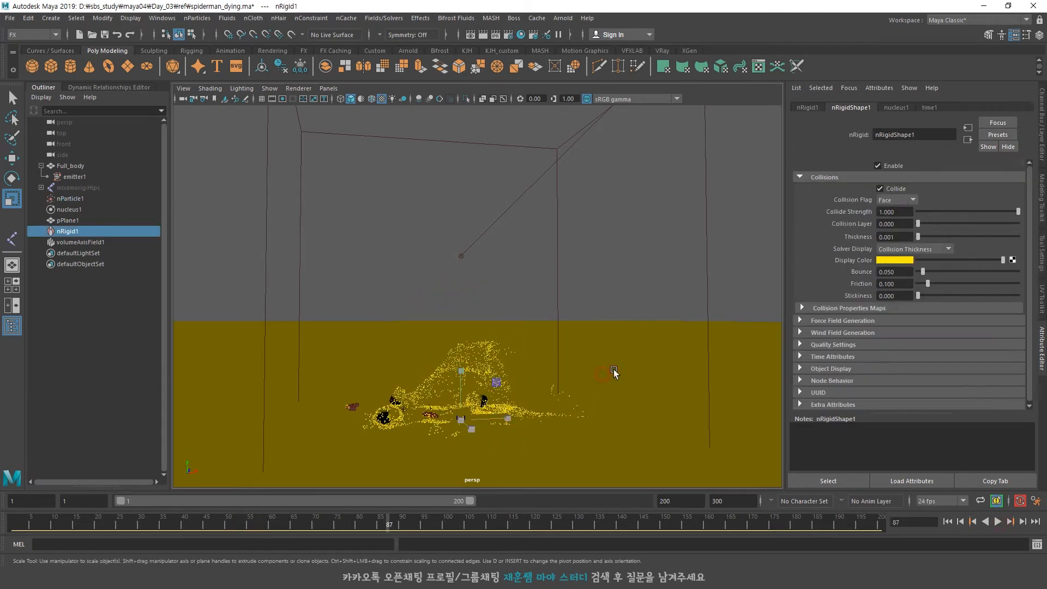
{"action": "left_click", "coordinate": [907, 250]}
{"action": "left_click", "coordinate": [889, 250]}
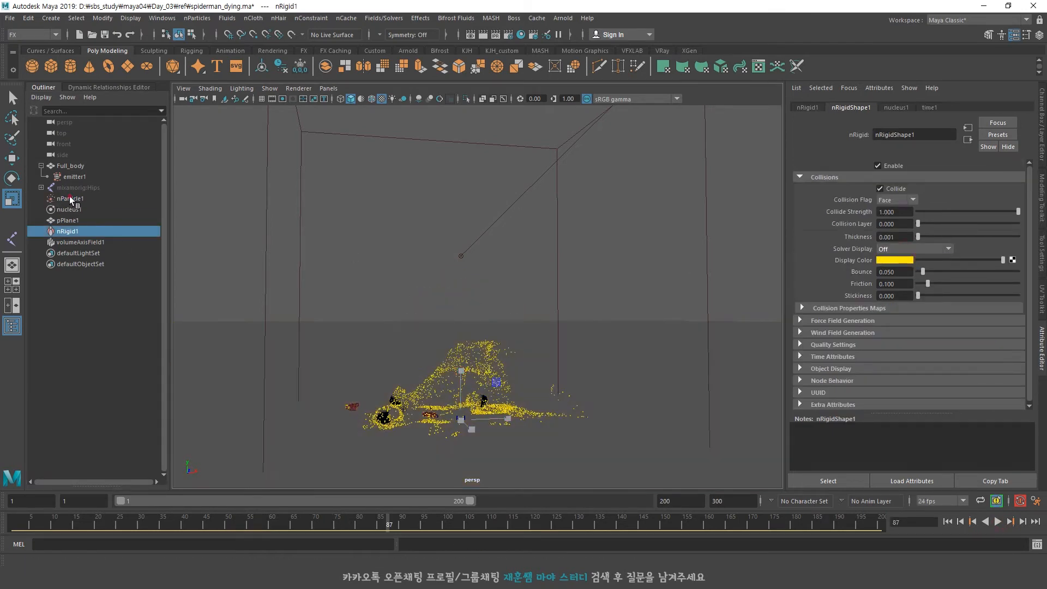
Try a Directional Speed of 2 on volumeAxisField1 and replay the simulation from the first frame.
{"action": "left_click", "coordinate": [70, 241]}
{"action": "type", "text": "2"}
{"action": "key", "text": "Return"}
{"action": "left_click", "coordinate": [948, 522]}
{"action": "left_click", "coordinate": [997, 522]}
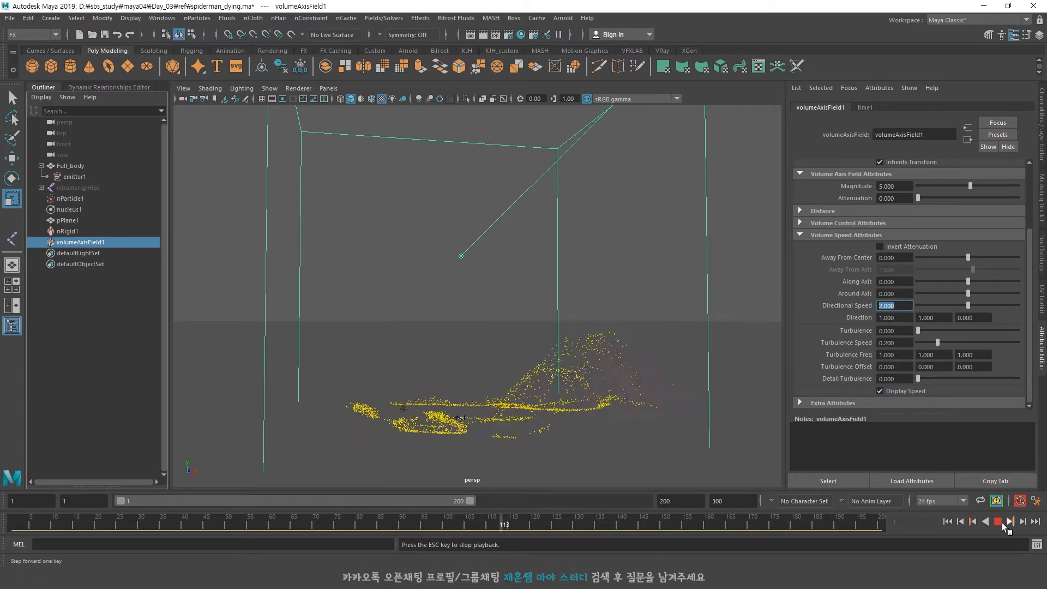
{"action": "left_click", "coordinate": [999, 521]}
Try a Directional Speed of 5 on the volume axis field and play the simulation.
{"action": "left_click", "coordinate": [948, 521]}
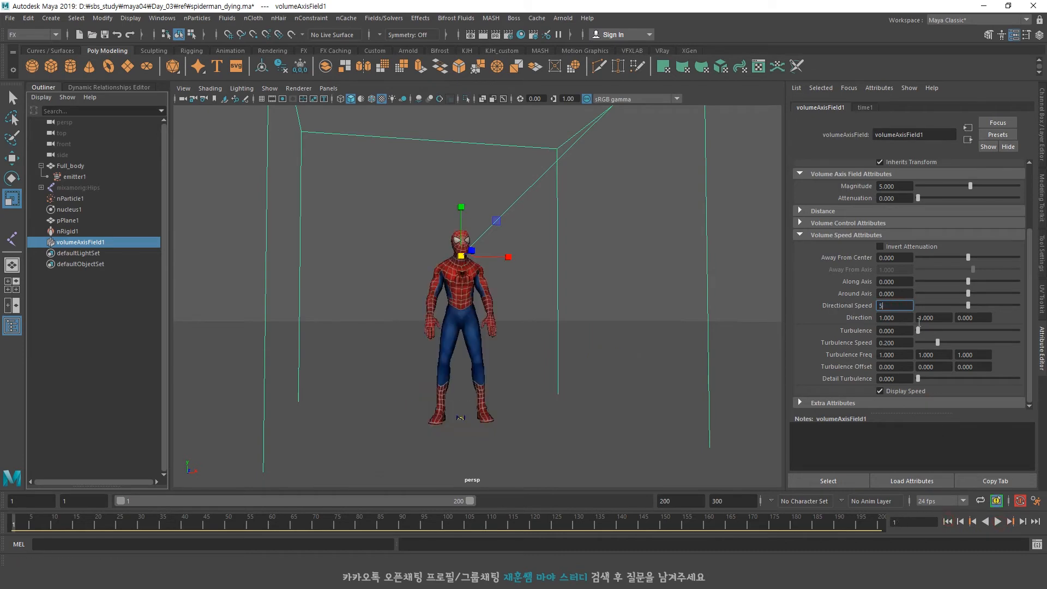
{"action": "type", "text": "5"}
{"action": "key", "text": "Return"}
{"action": "left_click", "coordinate": [999, 522]}
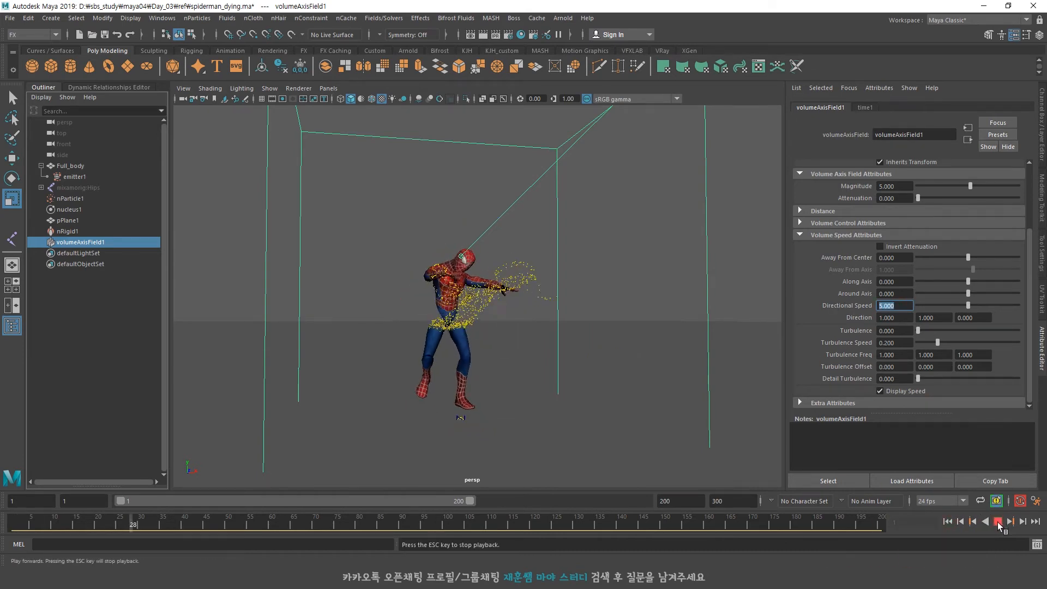
{"action": "left_click", "coordinate": [999, 523]}
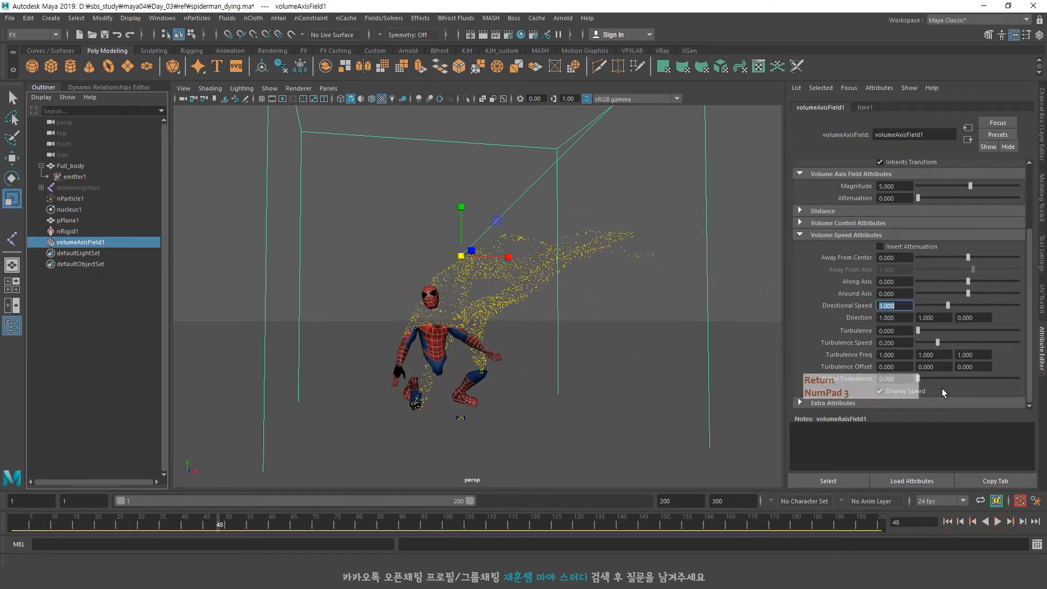
Set the volume axis field's Directional Speed to 3 and replay the simulation from the first frame.
{"action": "left_click", "coordinate": [948, 522]}
{"action": "left_click", "coordinate": [998, 522]}
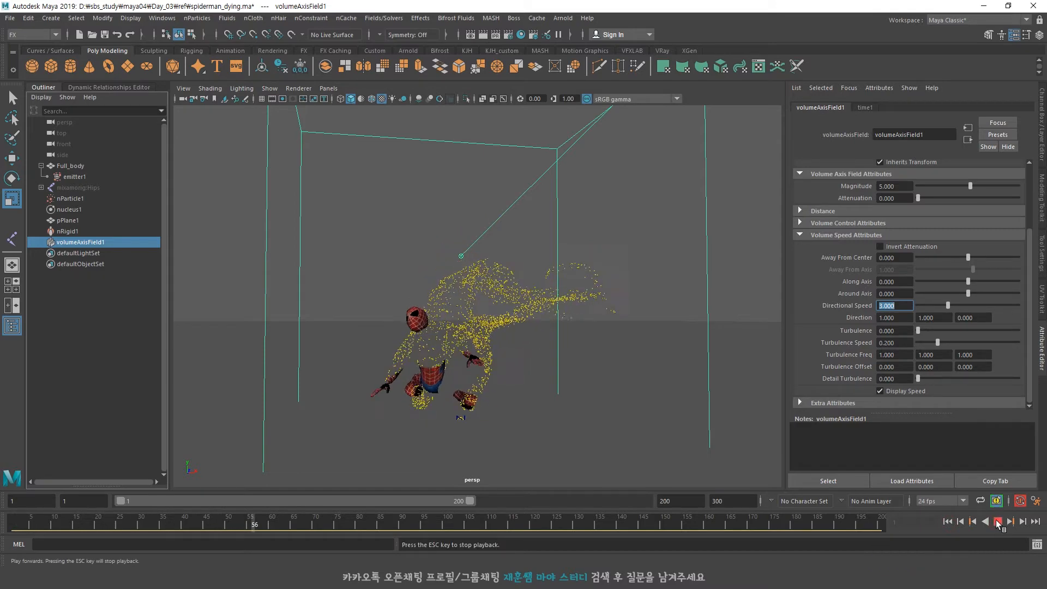
{"action": "left_click", "coordinate": [999, 523]}
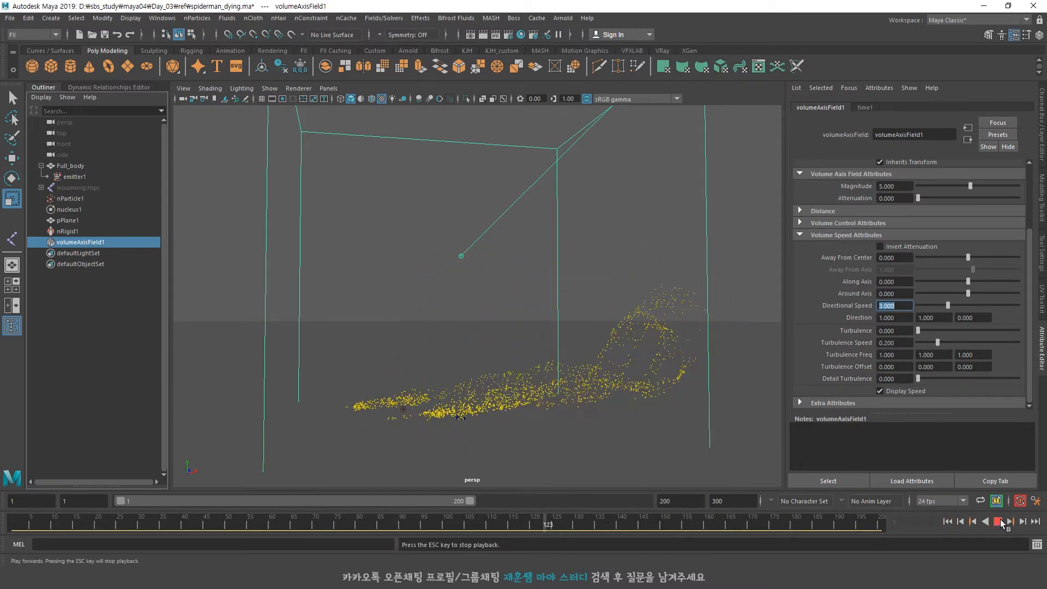
Try a Directional Speed of 2.5 on the volume axis field and replay the simulation from the first frame.
{"action": "type", "text": "2.5"}
{"action": "key", "text": "Return"}
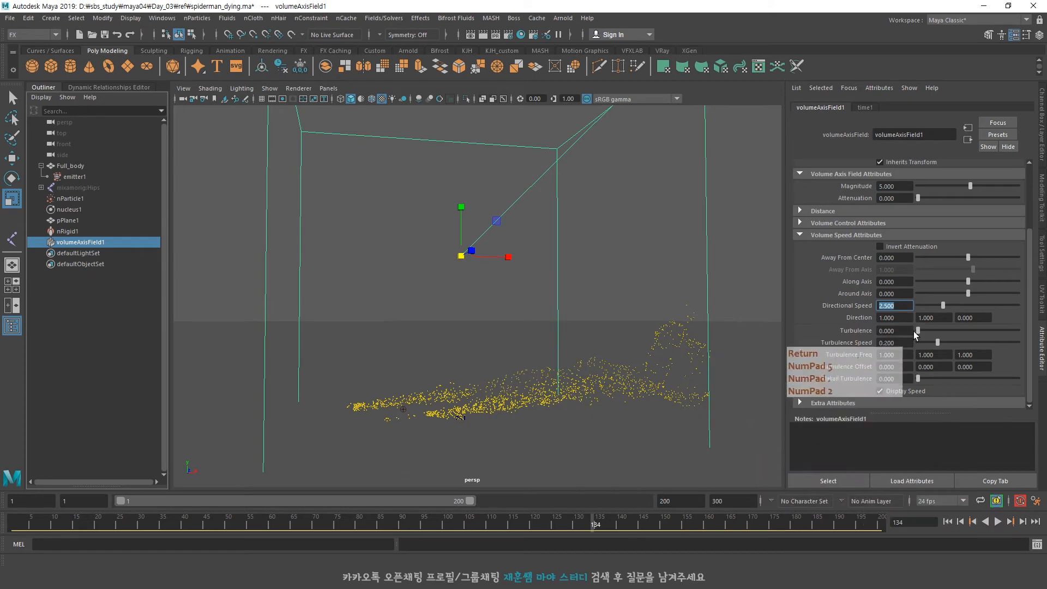
{"action": "left_click", "coordinate": [947, 521]}
{"action": "left_click", "coordinate": [998, 521]}
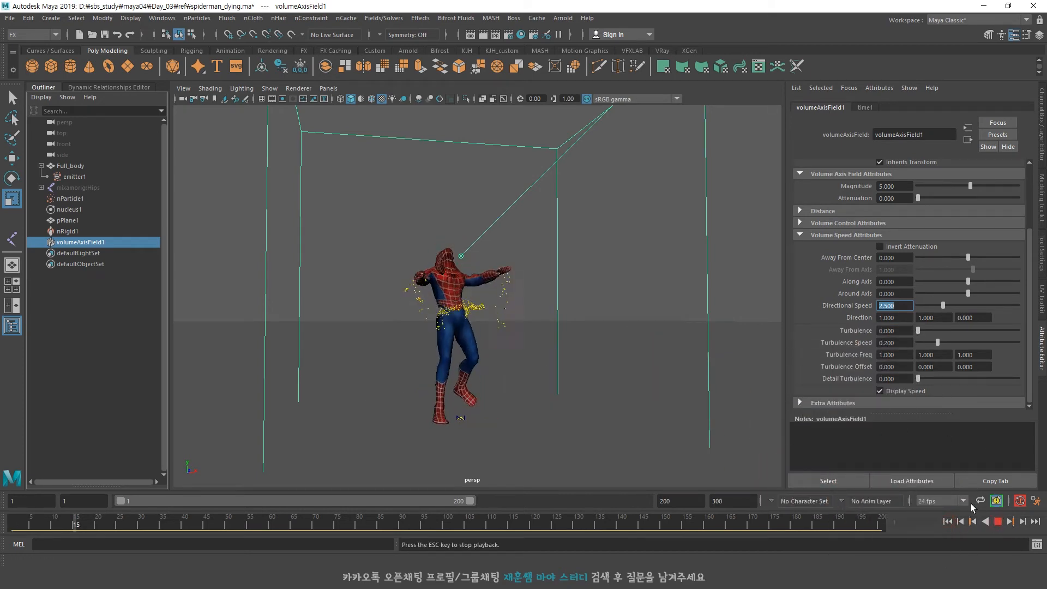
{"action": "left_click", "coordinate": [998, 522]}
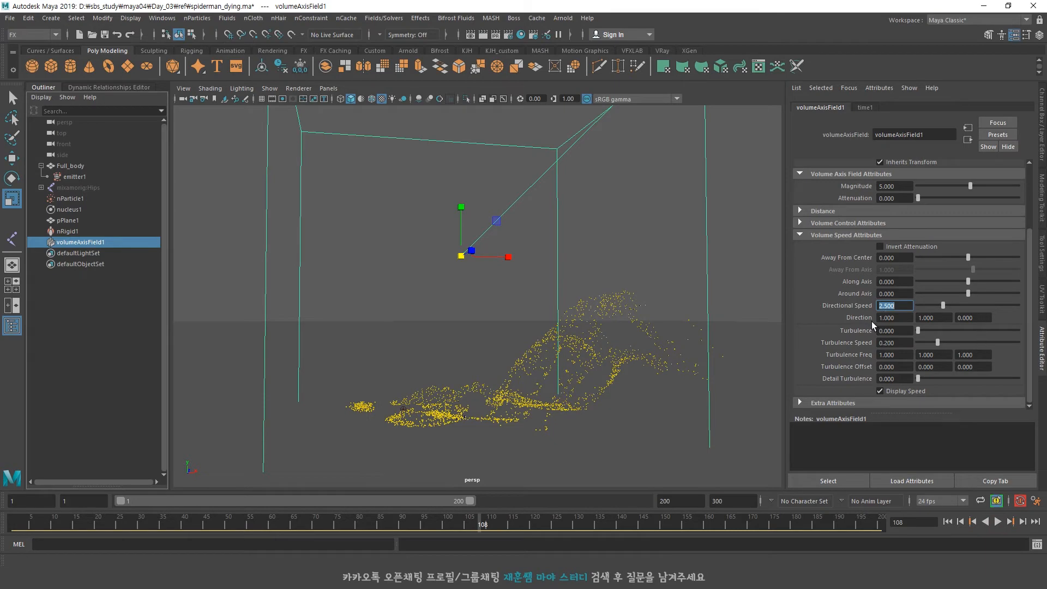
Try a Turbulence of 10 on the volume axis field and replay the simulation from the start.
{"action": "type", "text": "10"}
{"action": "key", "text": "Return"}
{"action": "left_click", "coordinate": [947, 521]}
{"action": "left_click", "coordinate": [997, 522]}
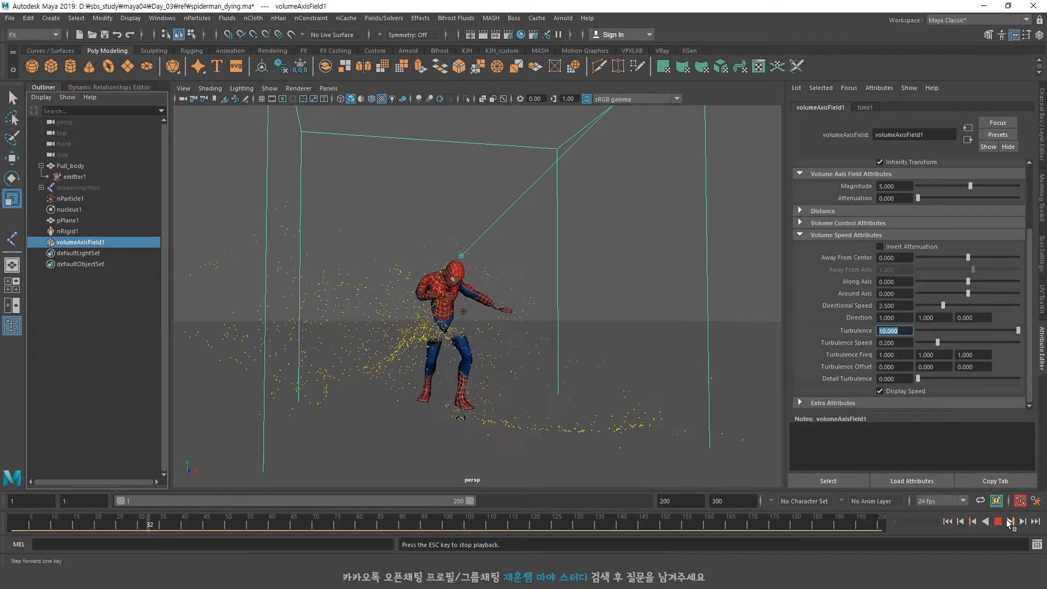
{"action": "left_click", "coordinate": [997, 522]}
Try a Turbulence of 1 on the volume axis field and replay the simulation from the start.
{"action": "type", "text": "1"}
{"action": "key", "text": "Return"}
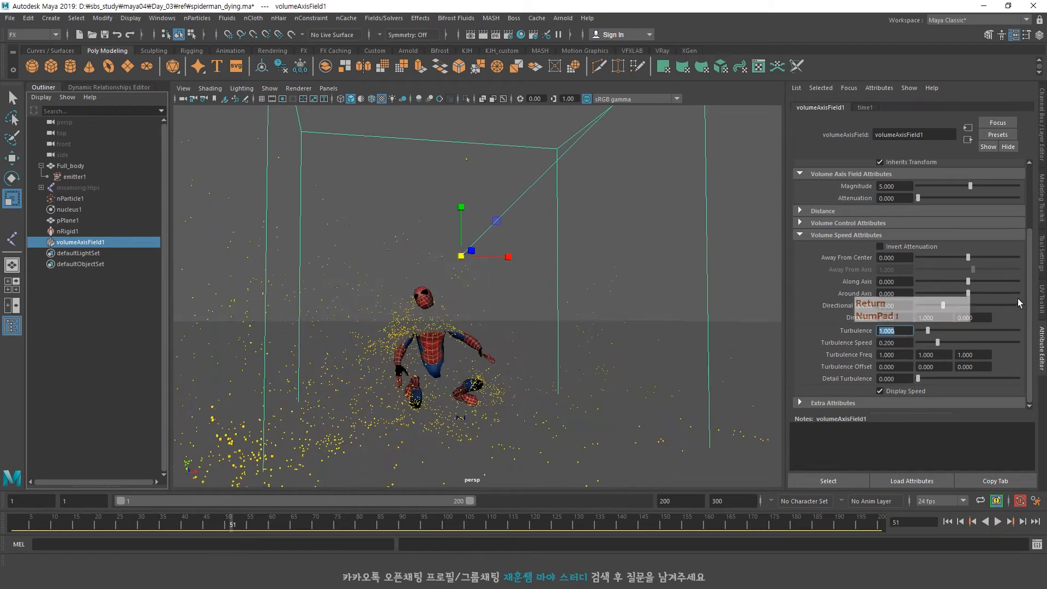
{"action": "left_click", "coordinate": [948, 522]}
{"action": "left_click", "coordinate": [997, 522]}
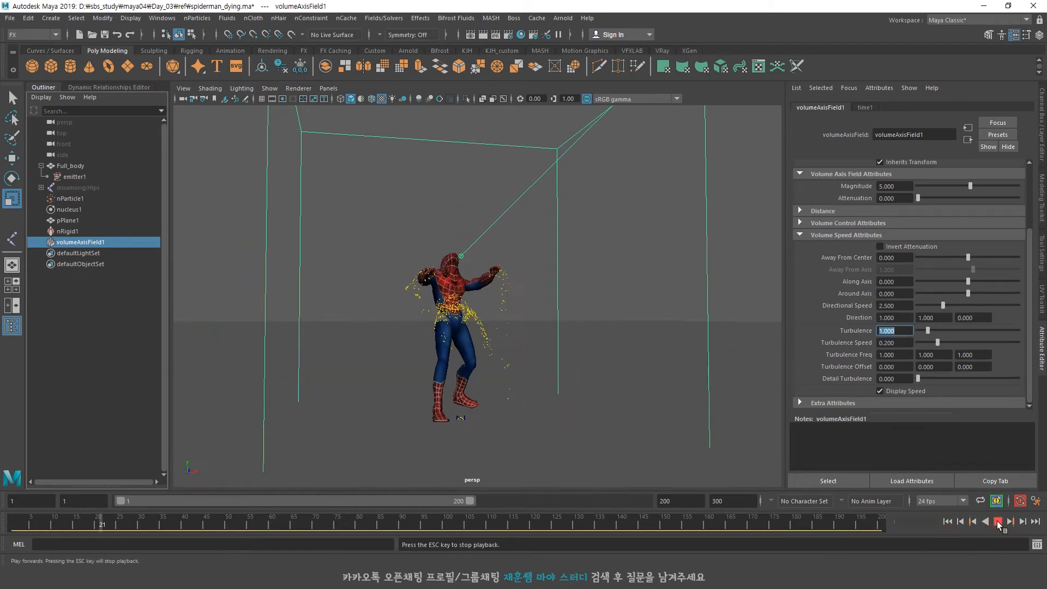
{"action": "left_click", "coordinate": [998, 522]}
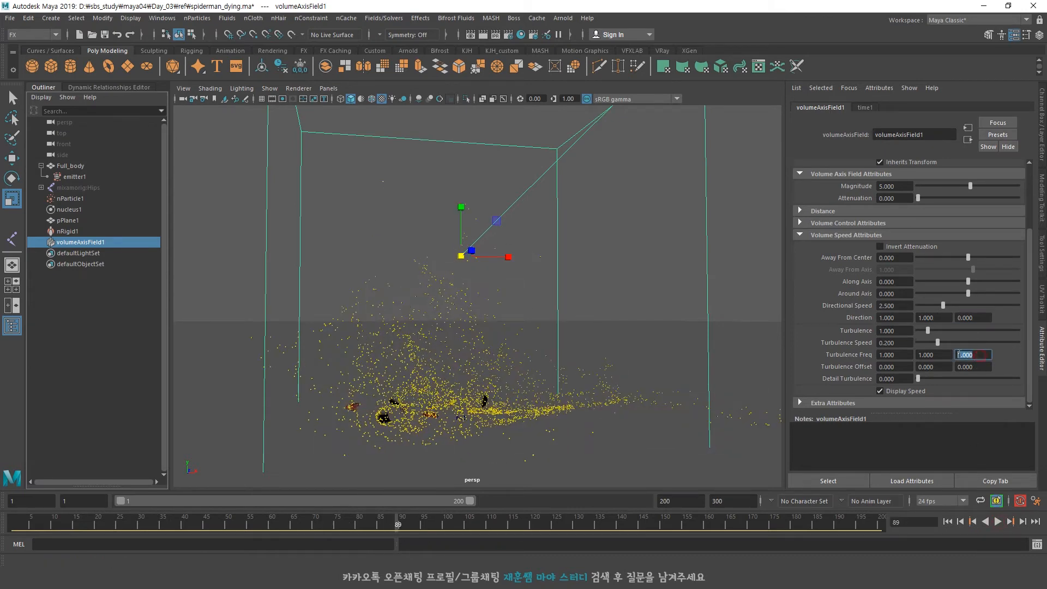
Set the third Turbulence Freq value (Z) of the volume axis field to 0 and replay the simulation from the first frame.
{"action": "left_click", "coordinate": [947, 521]}
{"action": "left_click", "coordinate": [998, 522]}
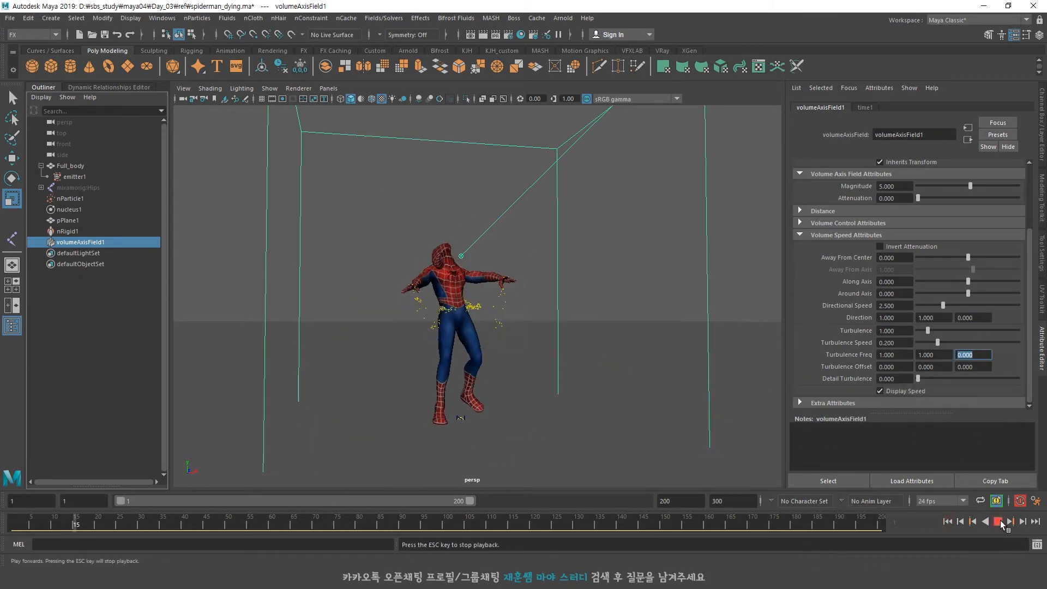
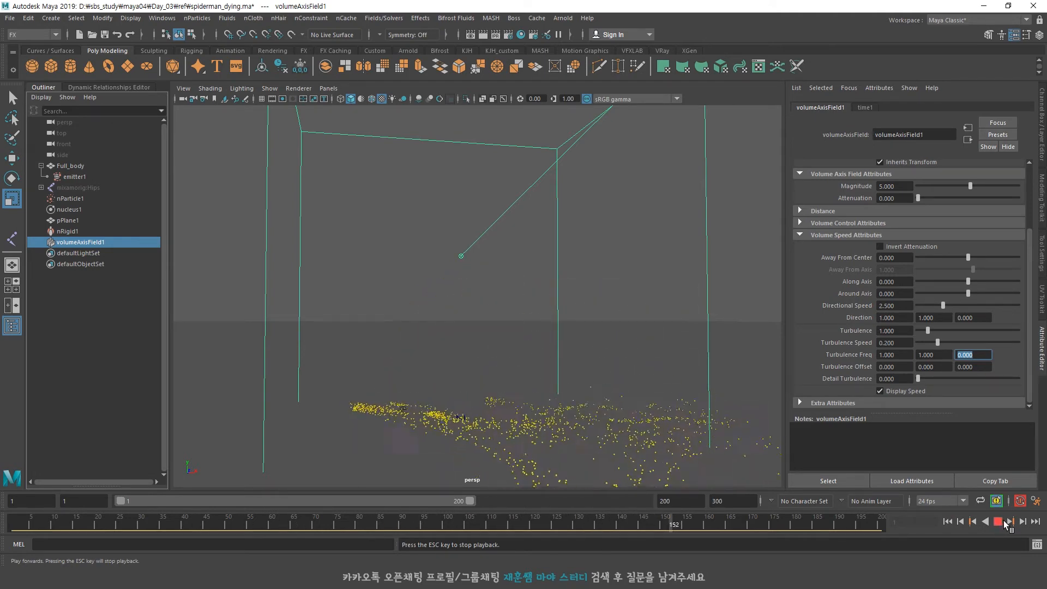
{"action": "left_click", "coordinate": [998, 522]}
Try a Turbulence Speed of 0 on the volume axis field and play the simulation.
{"action": "type", "text": "0"}
{"action": "key", "text": "Return"}
{"action": "left_click", "coordinate": [998, 521]}
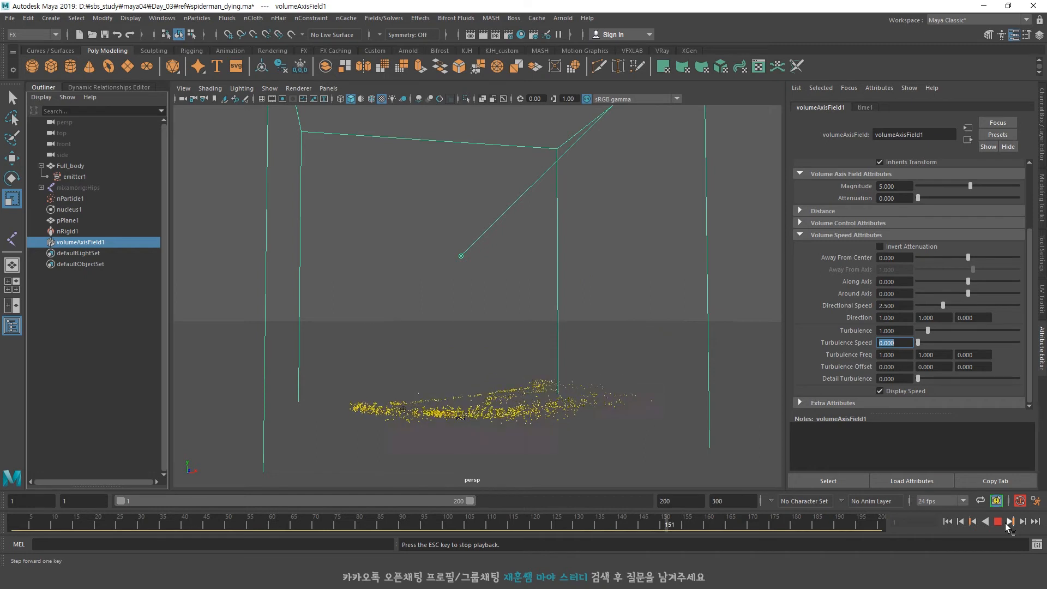
{"action": "left_click", "coordinate": [999, 522]}
Try 0.1 for both Turbulence and Turbulence Speed on the volume axis field and replay the simulation.
{"action": "left_click_drag", "start_coordinate": [901, 331], "coordinate": [801, 316]}
{"action": "type", "text": "0.1"}
{"action": "key", "text": "Return"}
{"action": "type", "text": "0.1"}
{"action": "key", "text": "Return"}
{"action": "left_click", "coordinate": [999, 521]}
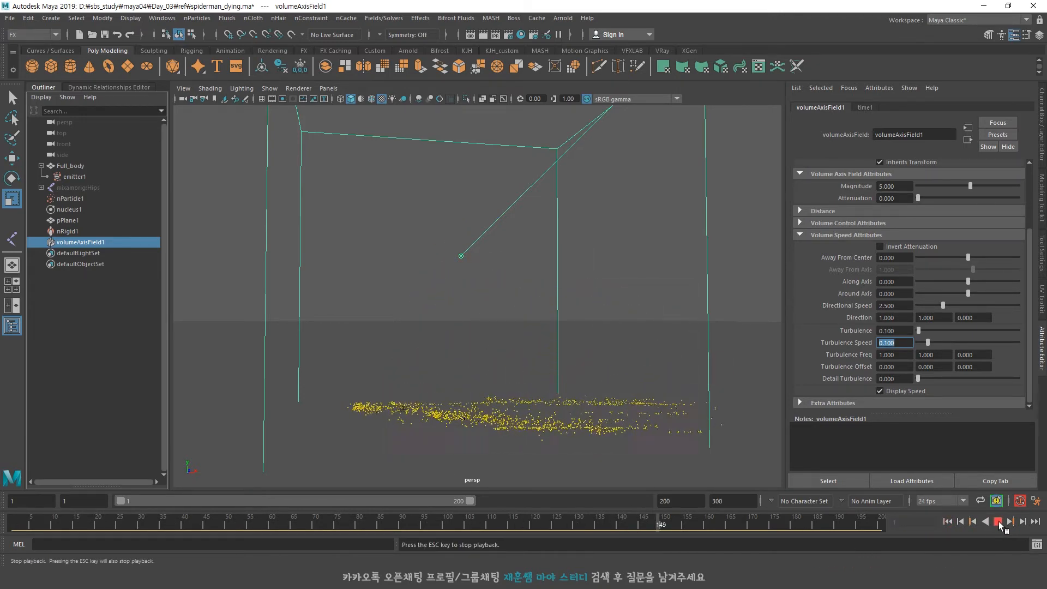
{"action": "left_click", "coordinate": [947, 522]}
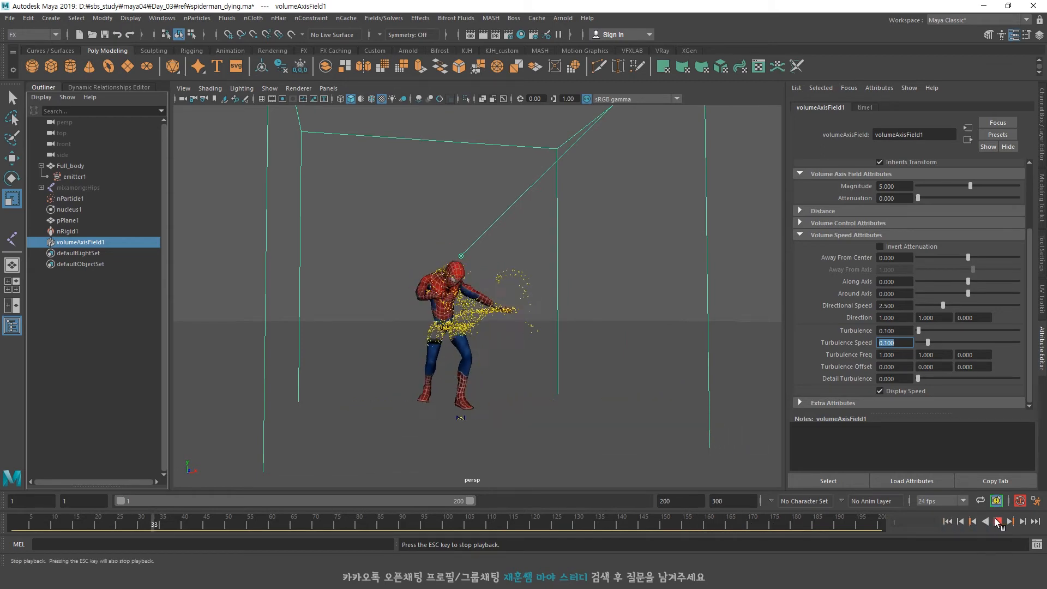
{"action": "key", "text": "Escape"}
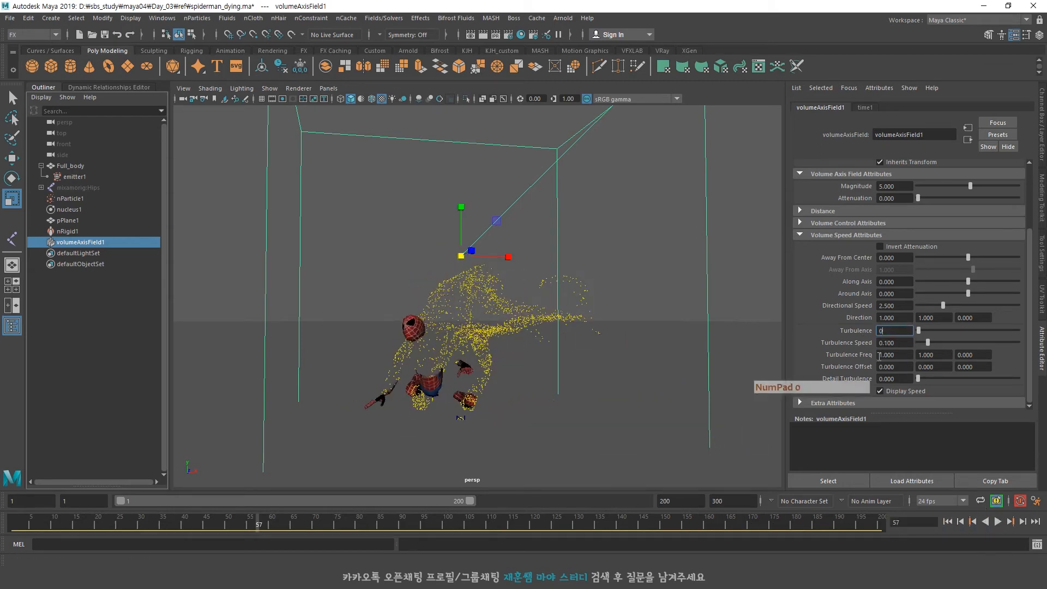
Set both Turbulence and Turbulence Speed of the volume axis field to 0 and replay the simulation for comparison.
{"action": "key", "text": "Return"}
{"action": "left_click", "coordinate": [947, 522]}
{"action": "left_click", "coordinate": [998, 522]}
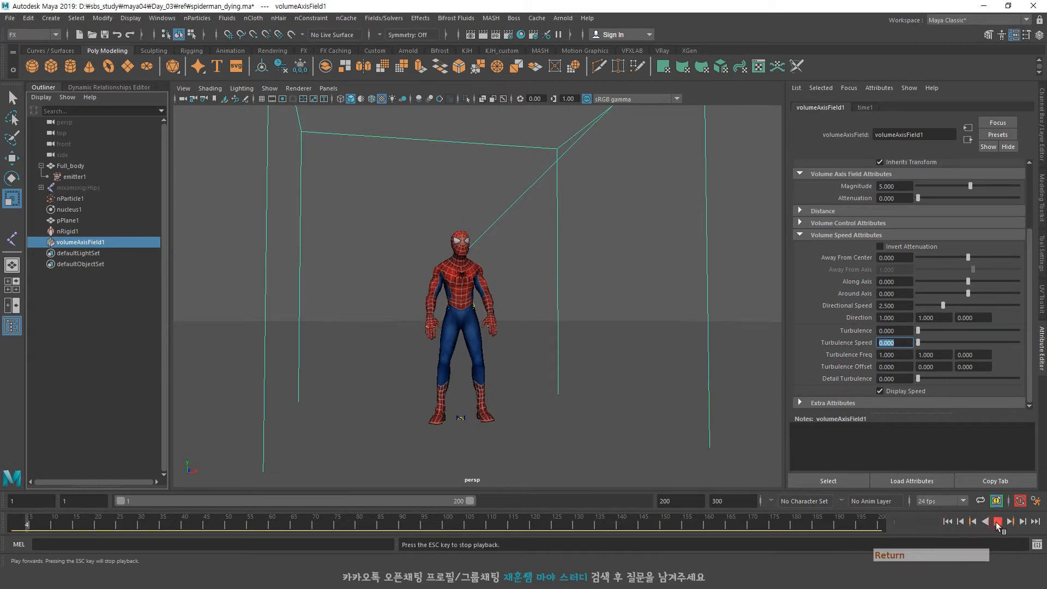
{"action": "left_click", "coordinate": [998, 522]}
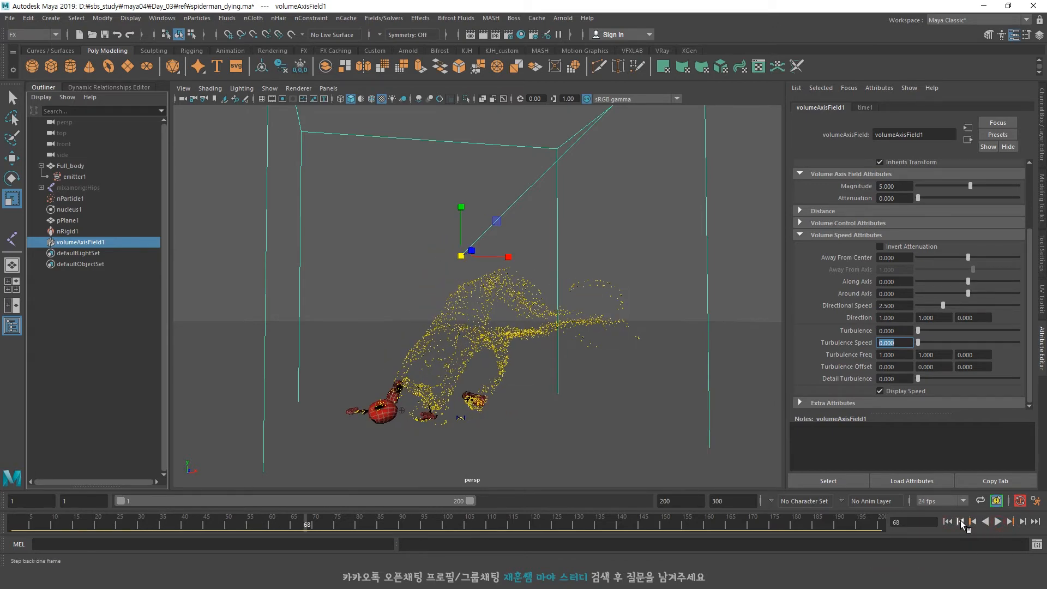
Try a Turbulence of 0.5 with a Turbulence Speed of 0.1 and play the simulation from the first frame.
{"action": "left_click", "coordinate": [947, 522]}
{"action": "type", "text": "0.5"}
{"action": "key", "text": "Return"}
{"action": "left_click", "coordinate": [894, 342]}
{"action": "type", "text": "0.1"}
{"action": "key", "text": "Return"}
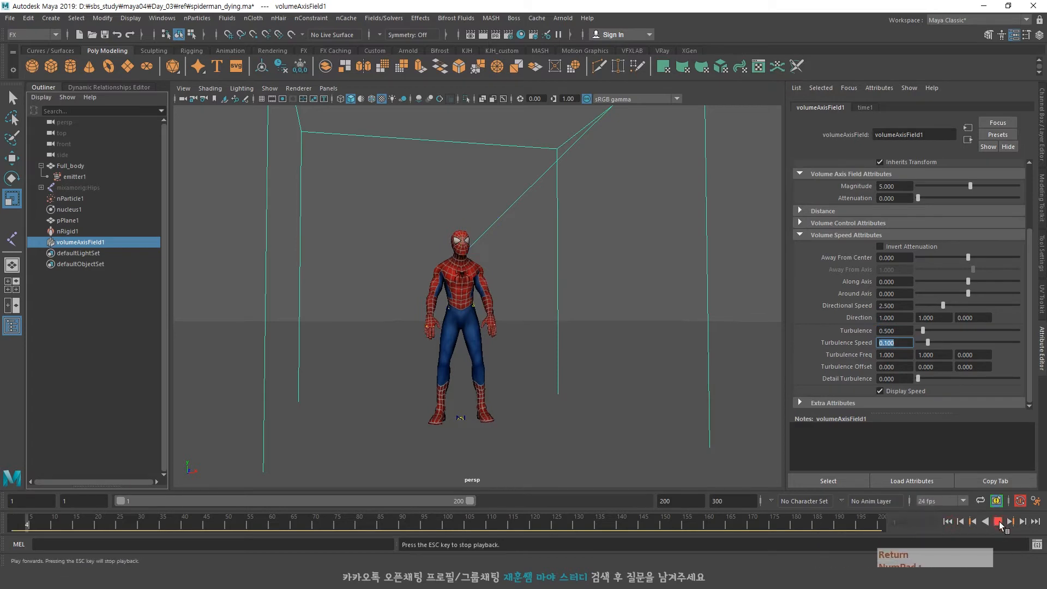
{"action": "left_click", "coordinate": [998, 522]}
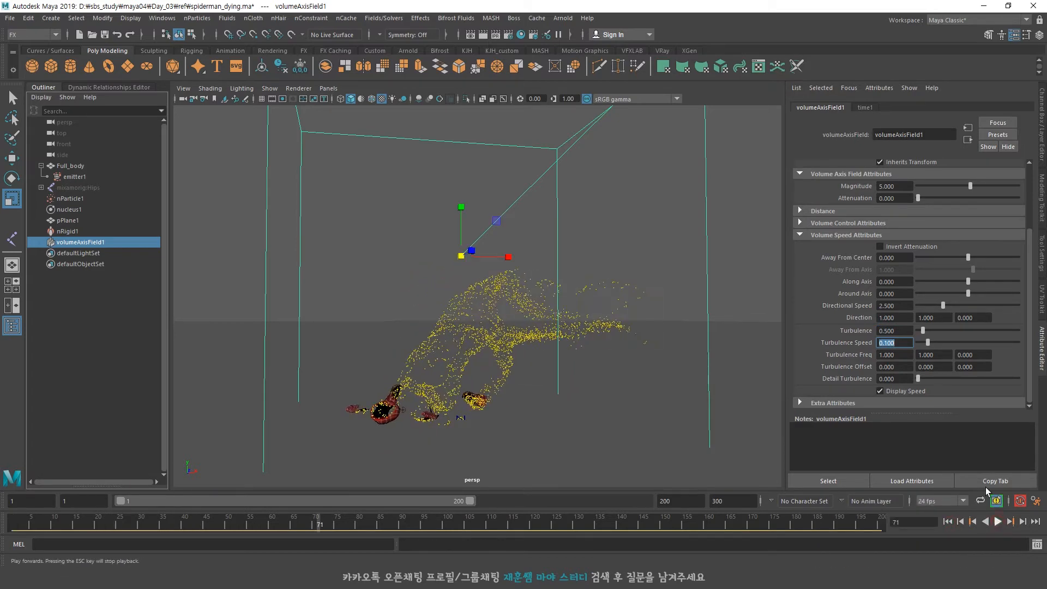
Raise the volume axis field's Turbulence to 1 and replay the simulation from the first frame.
{"action": "left_click", "coordinate": [895, 331]}
{"action": "type", "text": "1"}
{"action": "key", "text": "Return"}
{"action": "left_click", "coordinate": [947, 521]}
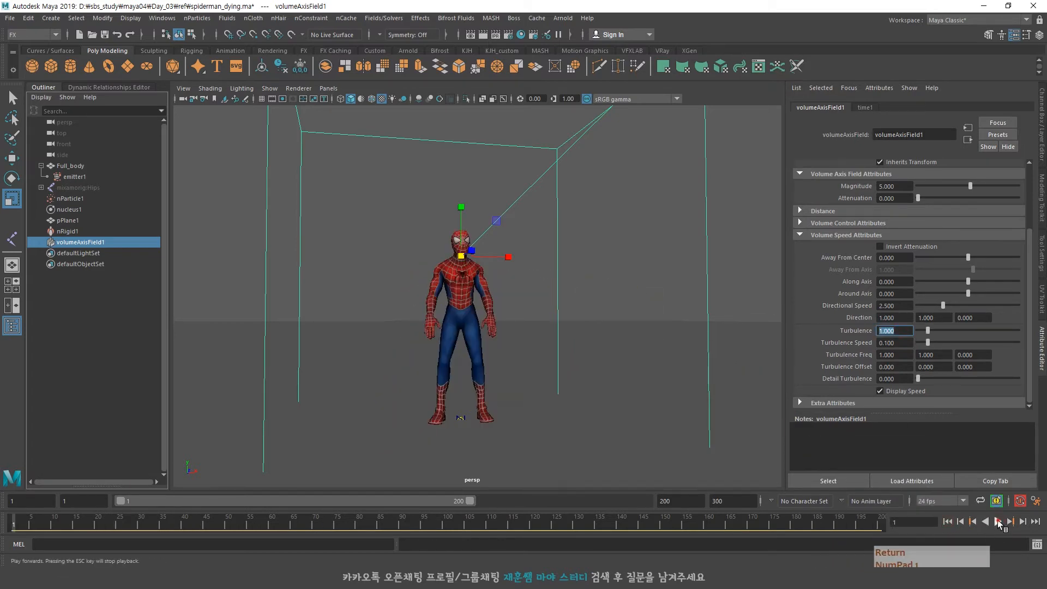
{"action": "left_click", "coordinate": [997, 522]}
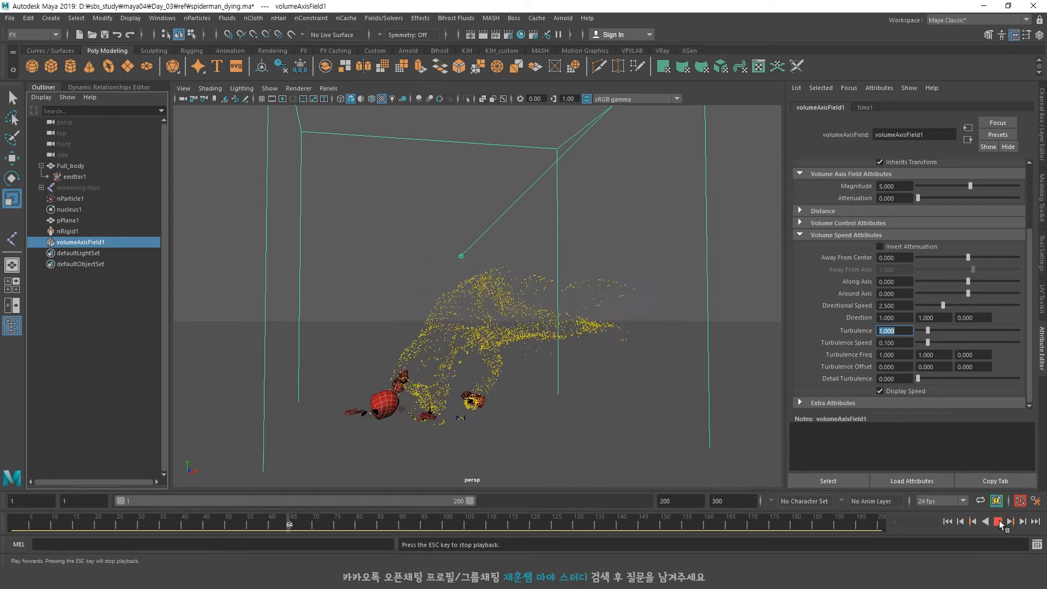
{"action": "left_click", "coordinate": [998, 522]}
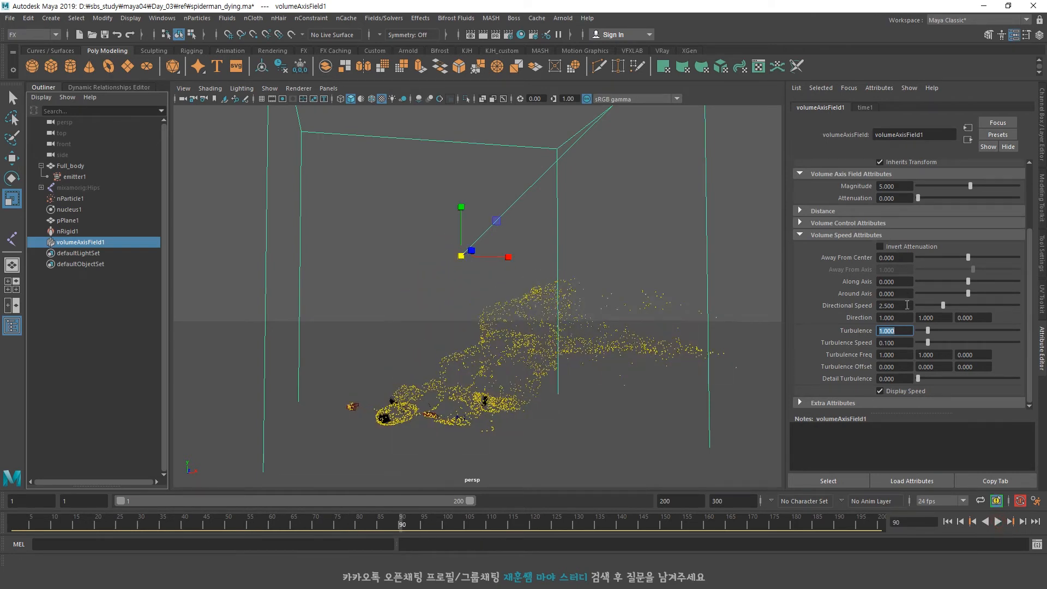
Set the volume axis field's Directional Speed to 0 and replay the simulation from the first frame.
{"action": "type", "text": "0"}
{"action": "key", "text": "Return"}
{"action": "left_click", "coordinate": [947, 521]}
{"action": "left_click", "coordinate": [998, 522]}
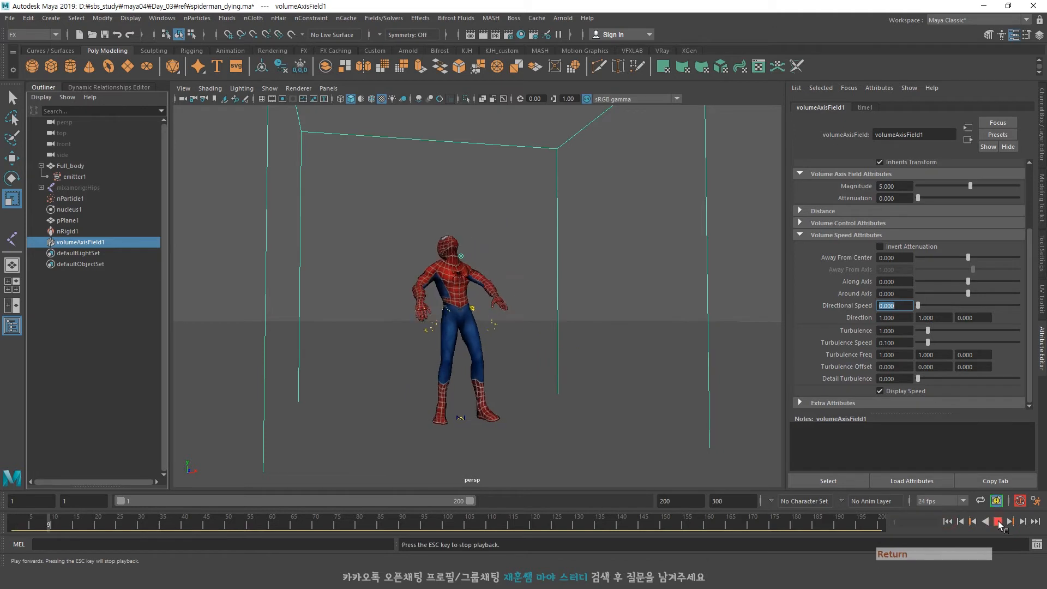
{"action": "left_click", "coordinate": [997, 522]}
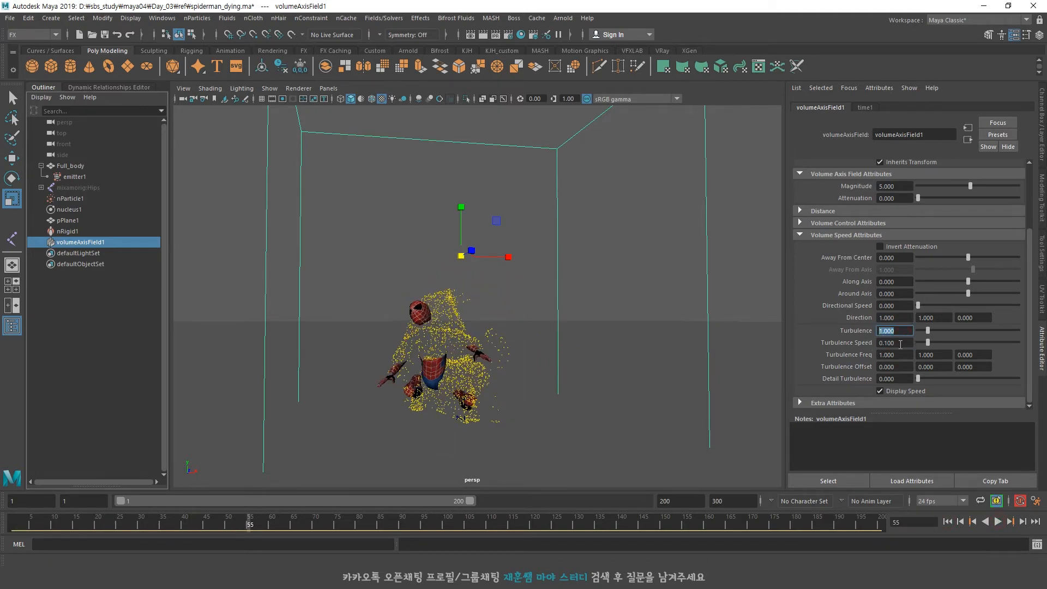
Try a Turbulence Speed of 1 on the volume axis field, replay the simulation and return to the first frame.
{"action": "left_click", "coordinate": [947, 522]}
{"action": "left_click", "coordinate": [998, 522]}
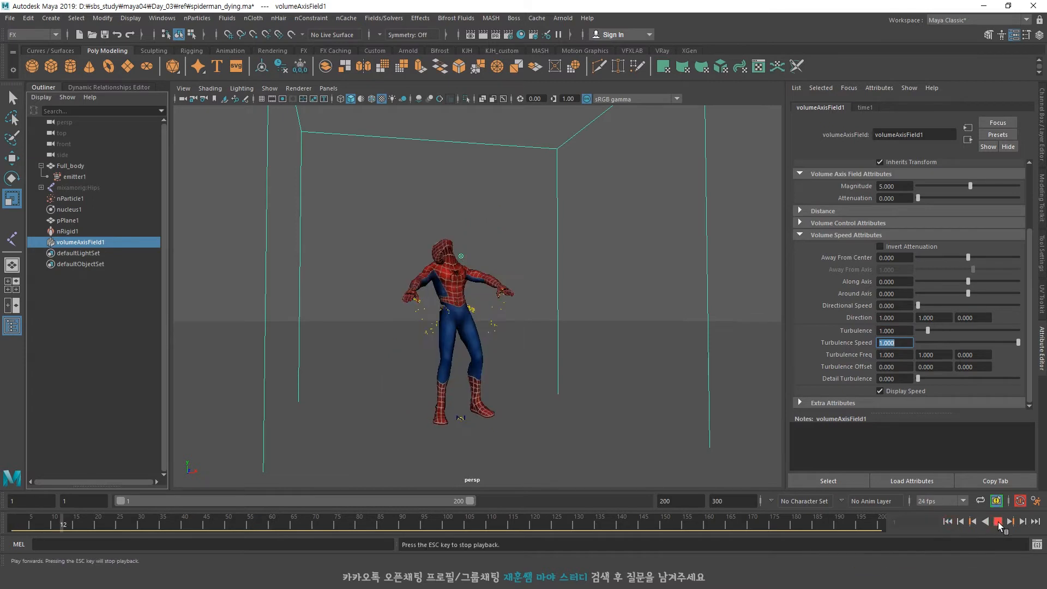
{"action": "left_click", "coordinate": [997, 522]}
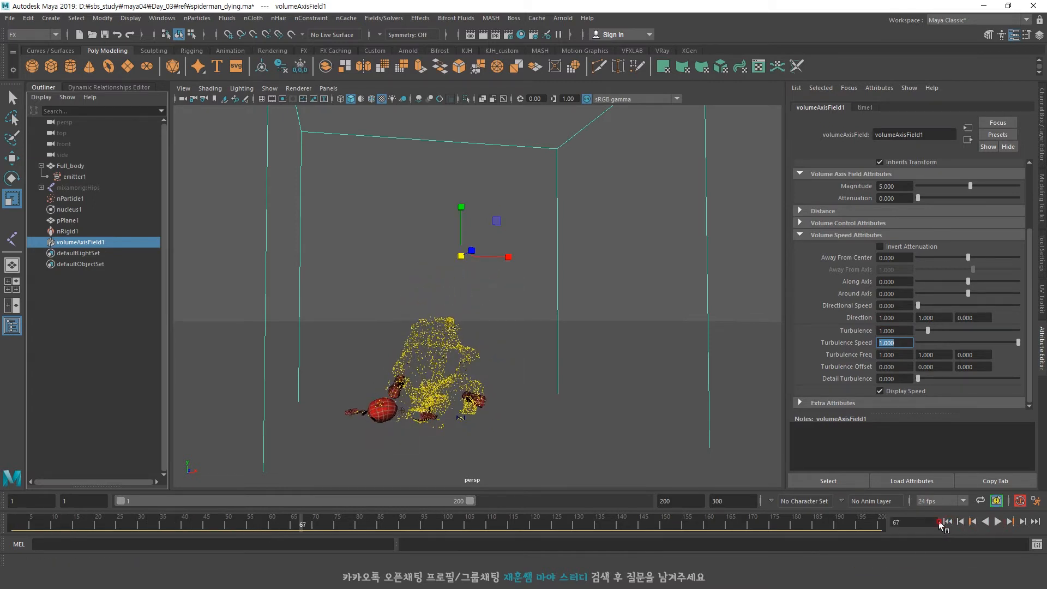
{"action": "left_click", "coordinate": [947, 521]}
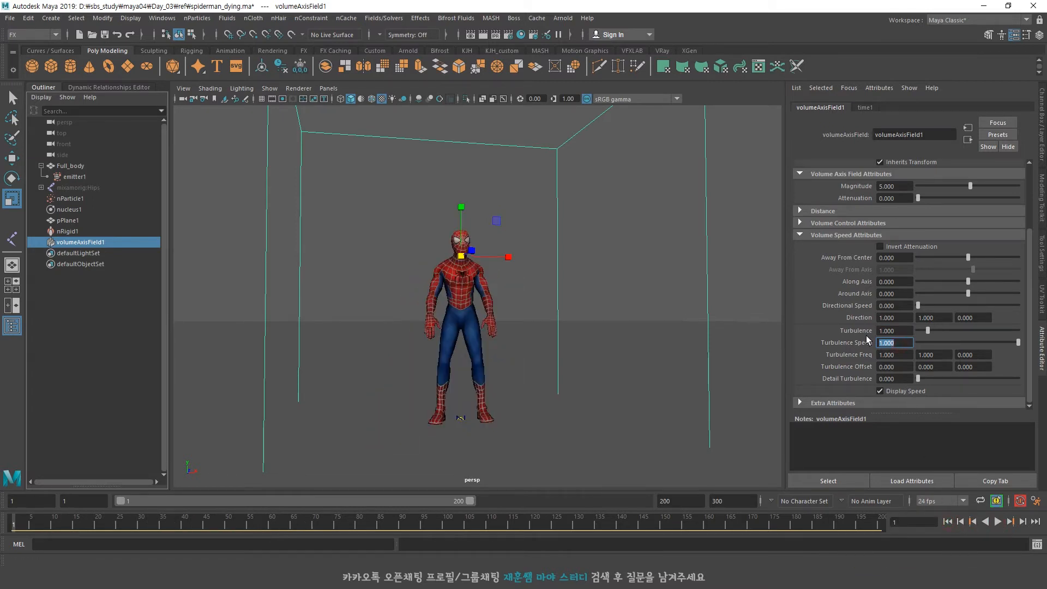
Set the volume axis field's Turbulence Speed to 0.1 and Turbulence to 2, and play the simulation.
{"action": "type", "text": "0."}
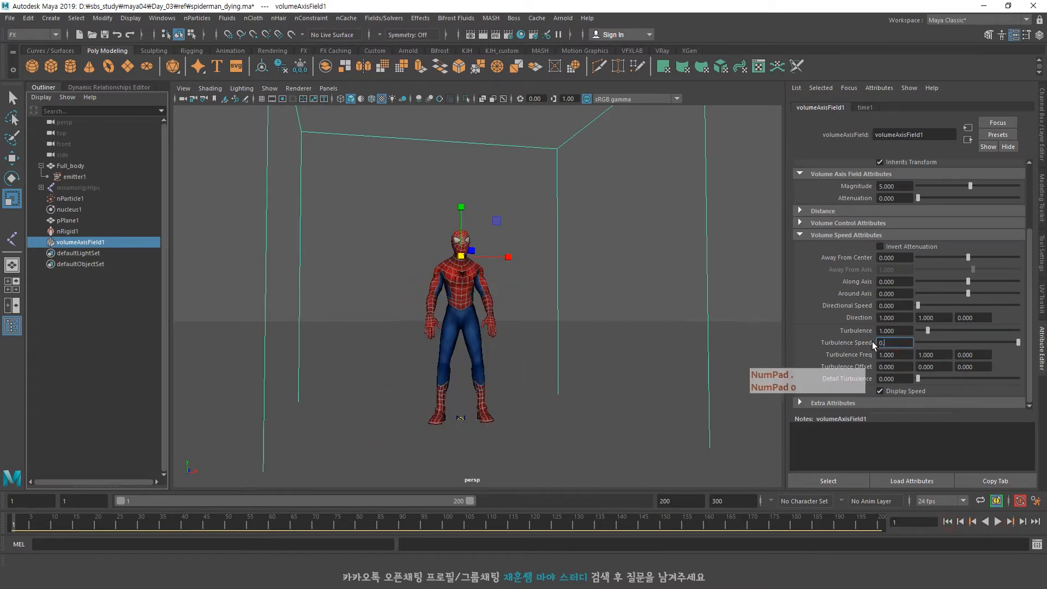
{"action": "type", "text": "1"}
{"action": "key", "text": "Return"}
{"action": "double_click", "coordinate": [903, 331]}
{"action": "type", "text": "2"}
{"action": "key", "text": "Return"}
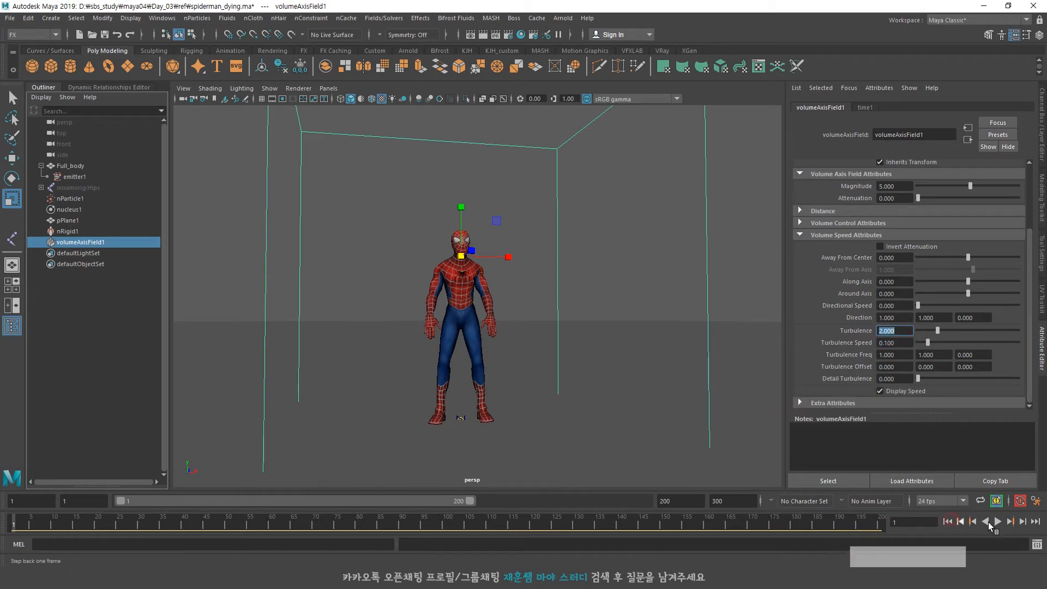
{"action": "left_click", "coordinate": [997, 521]}
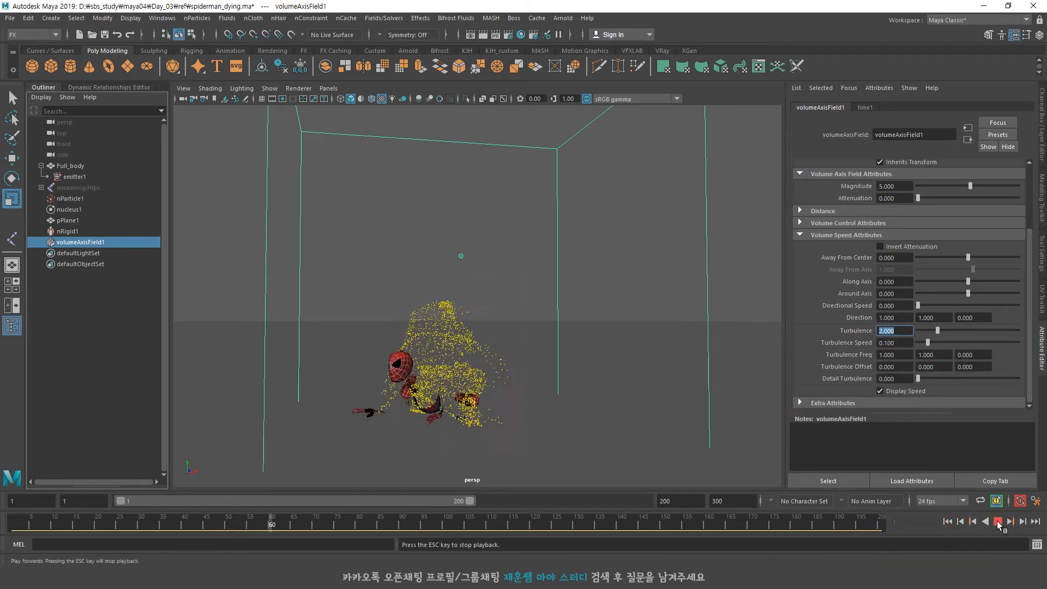
{"action": "left_click", "coordinate": [997, 522]}
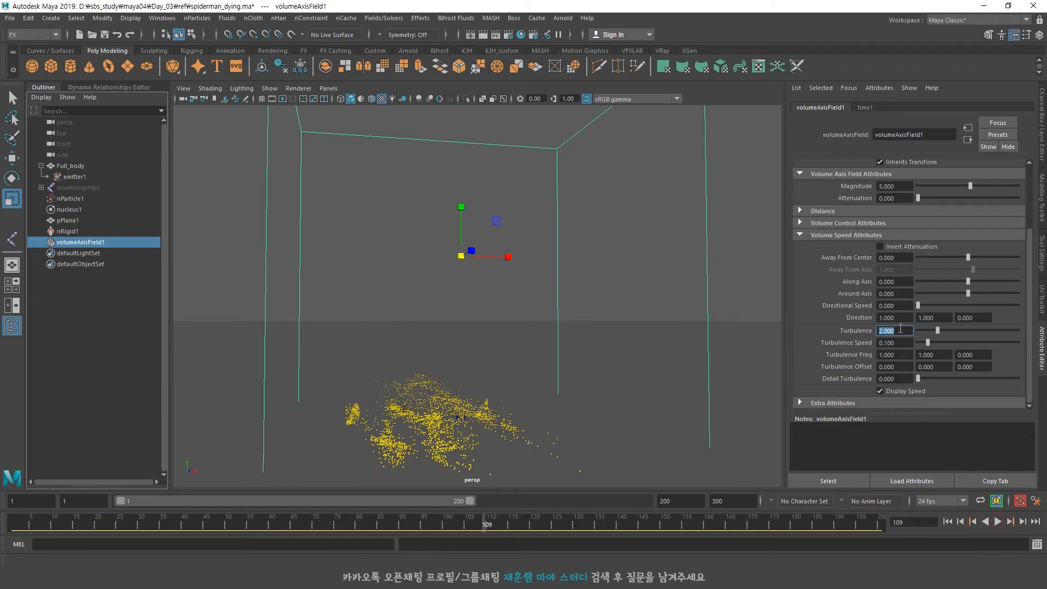
Try a Turbulence of 10 on the volume axis field, play the simulation and return to the first frame.
{"action": "type", "text": "10"}
{"action": "key", "text": "Return"}
{"action": "left_click", "coordinate": [947, 521]}
{"action": "left_click", "coordinate": [997, 521]}
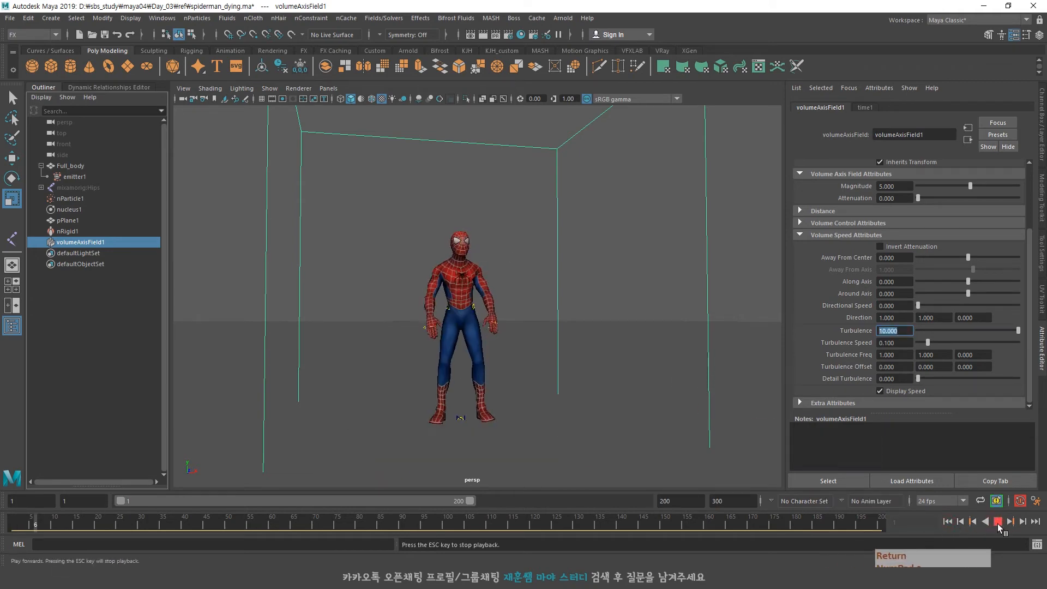
{"action": "left_click", "coordinate": [996, 521]}
{"action": "left_click", "coordinate": [947, 521]}
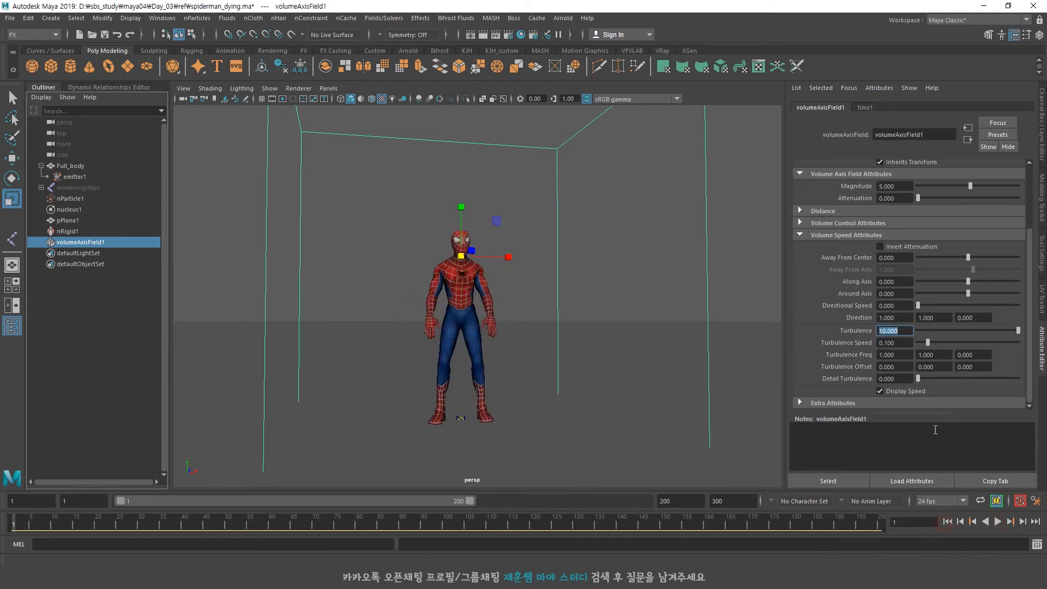
Set the volume axis field's Turbulence to 2 and play the simulation from a raised viewpoint.
{"action": "left_click_drag", "start_coordinate": [540, 326], "coordinate": [576, 350], "text": "alt"}
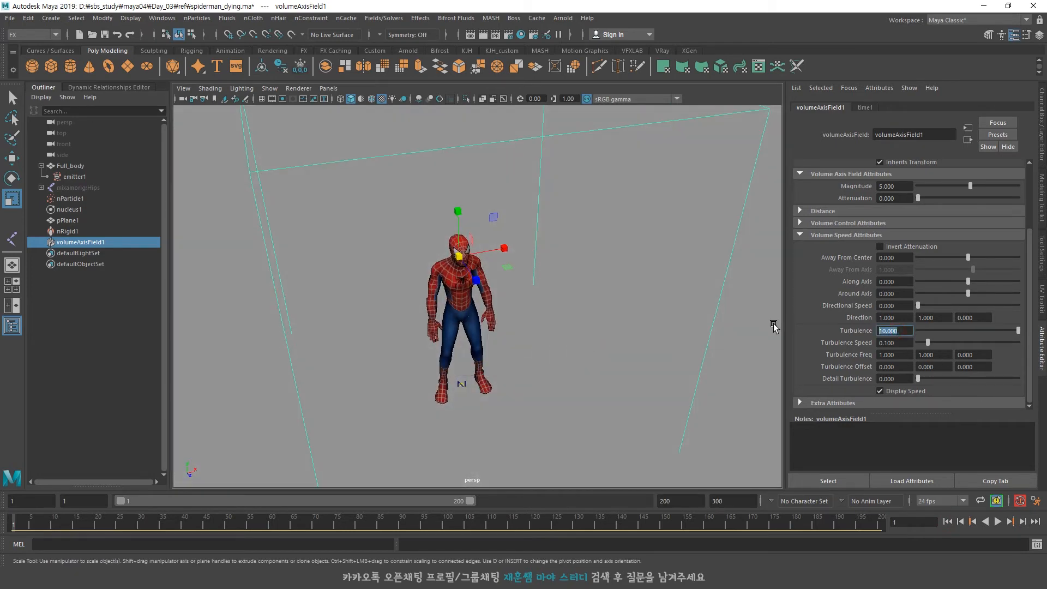
{"action": "type", "text": "2"}
{"action": "key", "text": "Return"}
{"action": "left_click", "coordinate": [998, 521]}
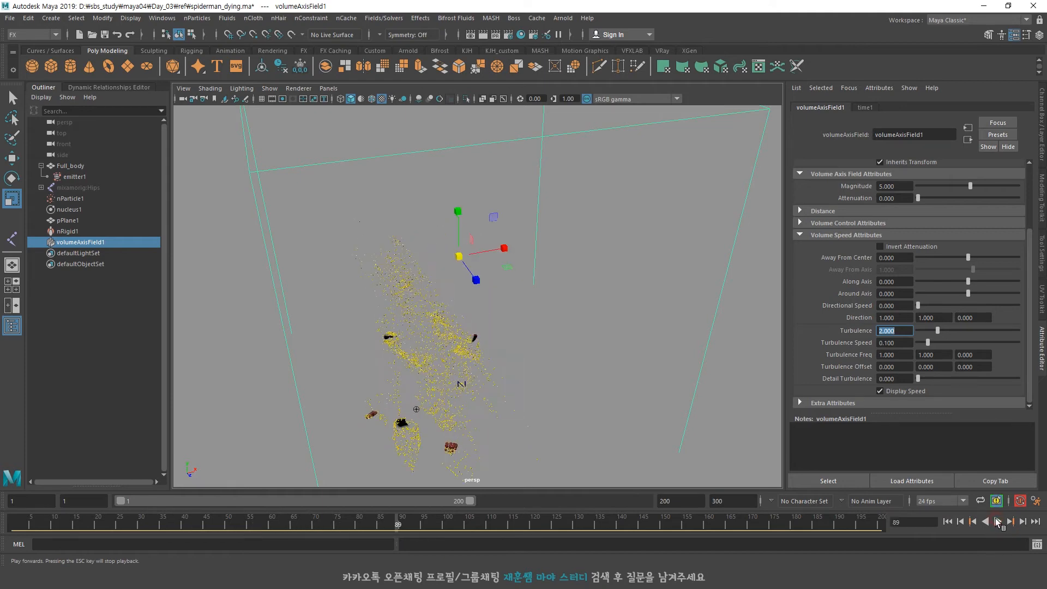
Set the first Turbulence Freq value (X) of the volume axis field to 0.
{"action": "left_click_drag", "start_coordinate": [648, 342], "coordinate": [530, 346], "text": "alt"}
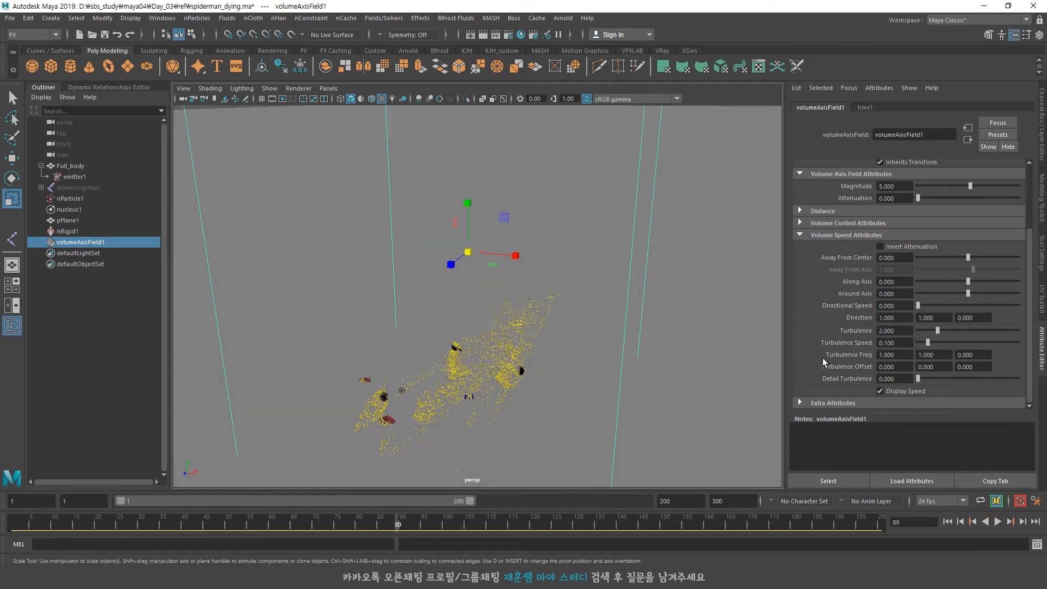
{"action": "type", "text": "0"}
{"action": "key", "text": "Return"}
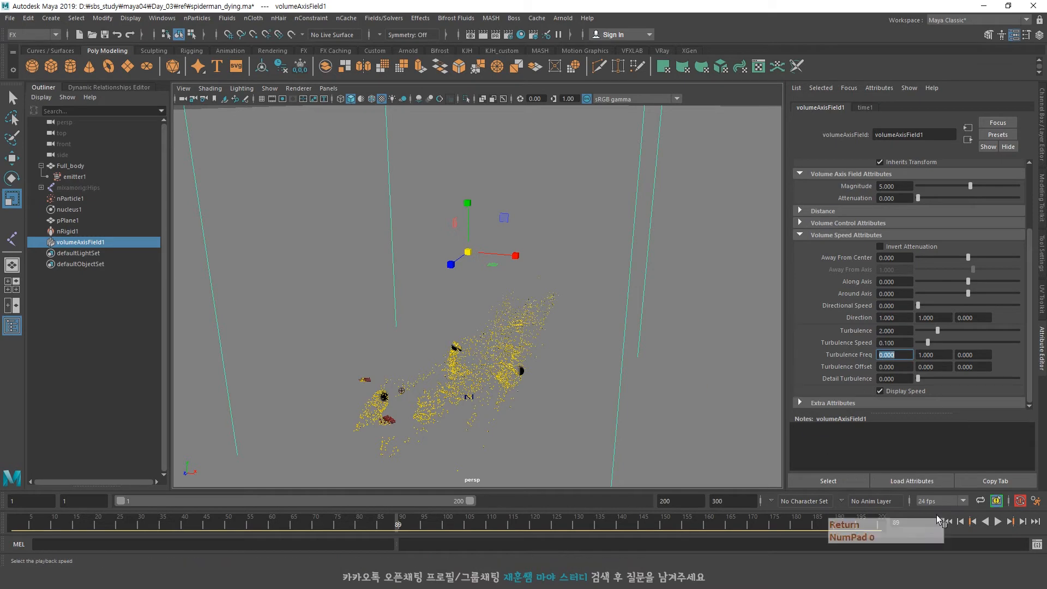
Play the simulation with the current Turbulence Freq from a different viewpoint and return to the first frame.
{"action": "left_click", "coordinate": [997, 521]}
{"action": "left_click", "coordinate": [998, 521]}
{"action": "left_click_drag", "start_coordinate": [556, 348], "coordinate": [584, 335], "text": "alt"}
{"action": "left_click", "coordinate": [947, 521]}
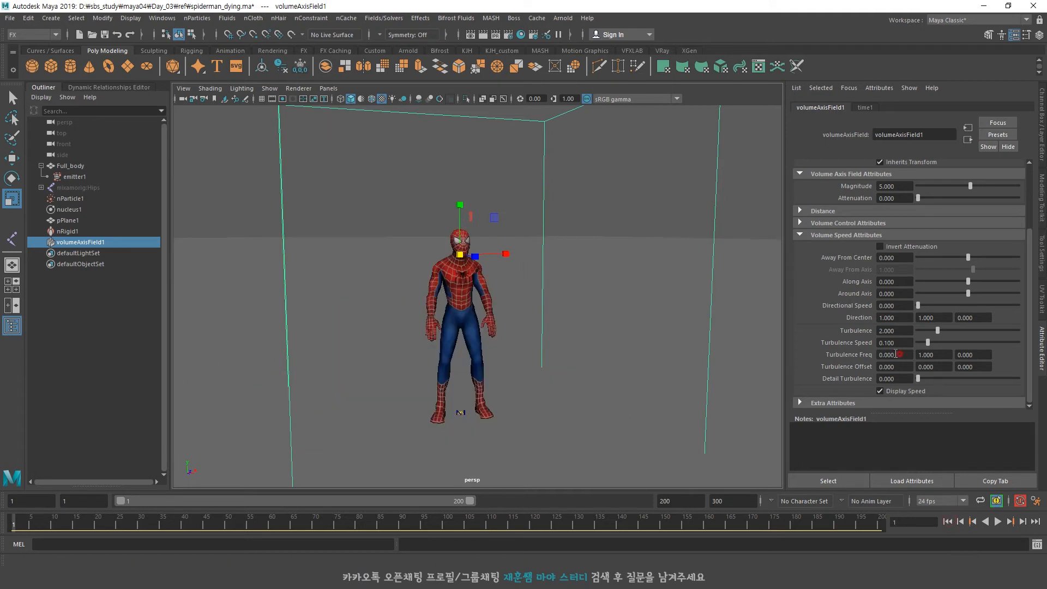
Try Turbulence Freq values of 1, 0, 0 on the volume axis field and play the simulation.
{"action": "key", "text": "Return"}
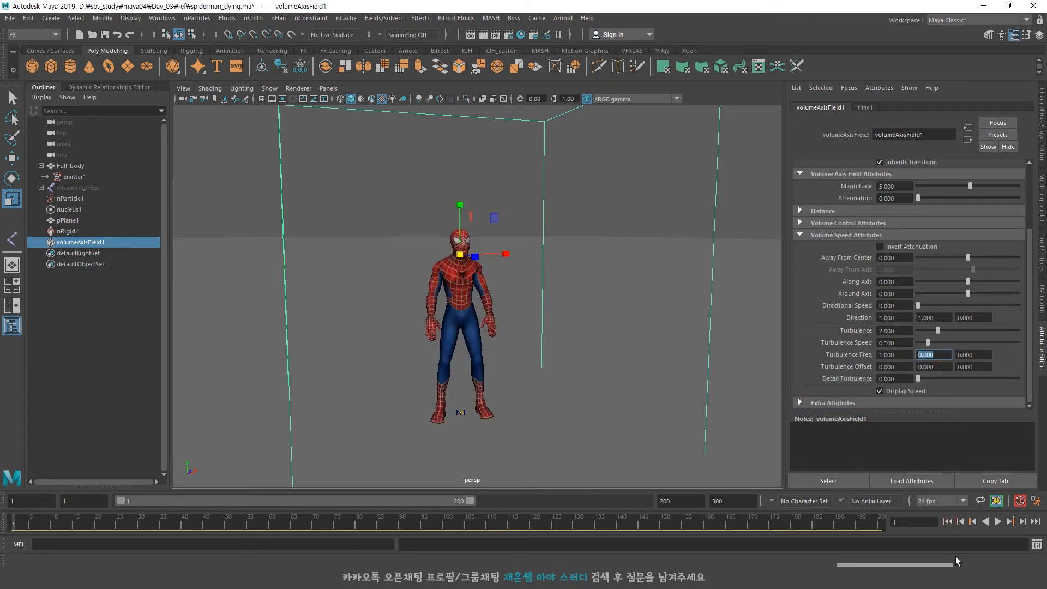
{"action": "left_click", "coordinate": [997, 522]}
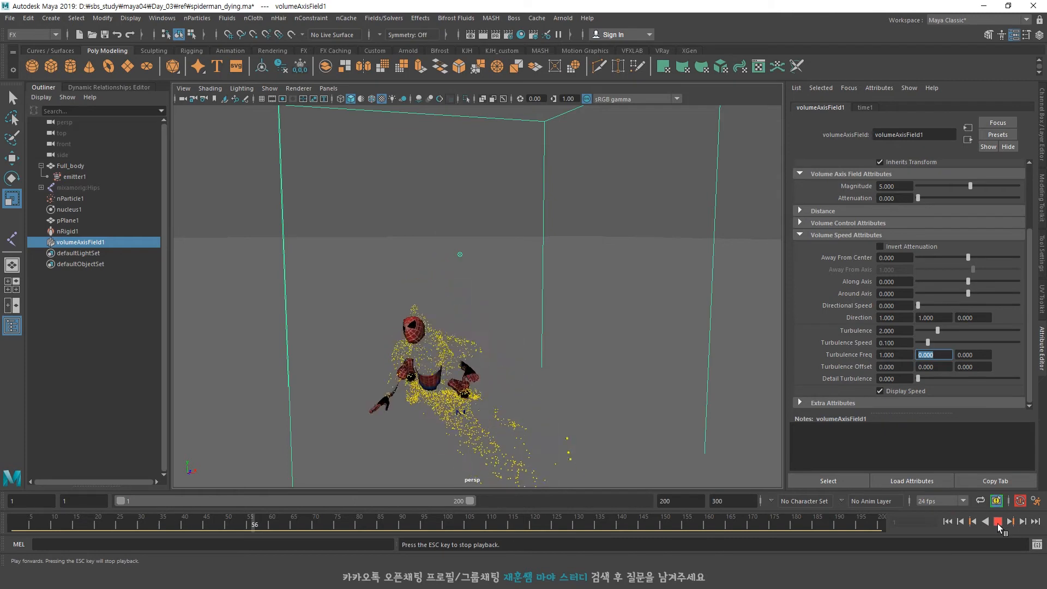
{"action": "left_click", "coordinate": [998, 524]}
{"action": "scroll", "coordinate": [557, 372], "scroll_direction": "down", "scroll_amount": 5}
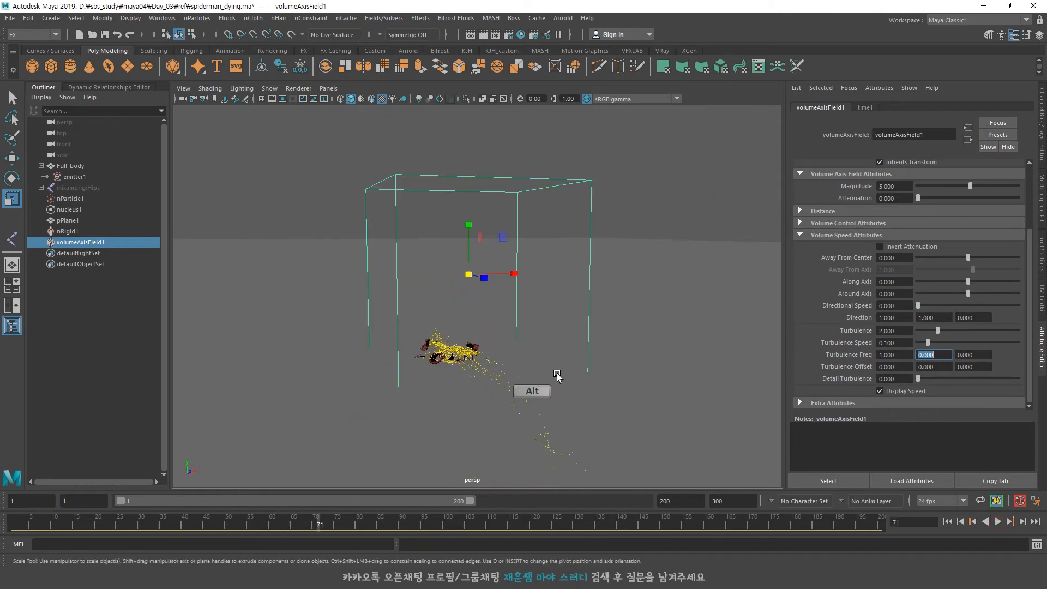
{"action": "left_click_drag", "start_coordinate": [558, 373], "coordinate": [627, 400], "text": "alt"}
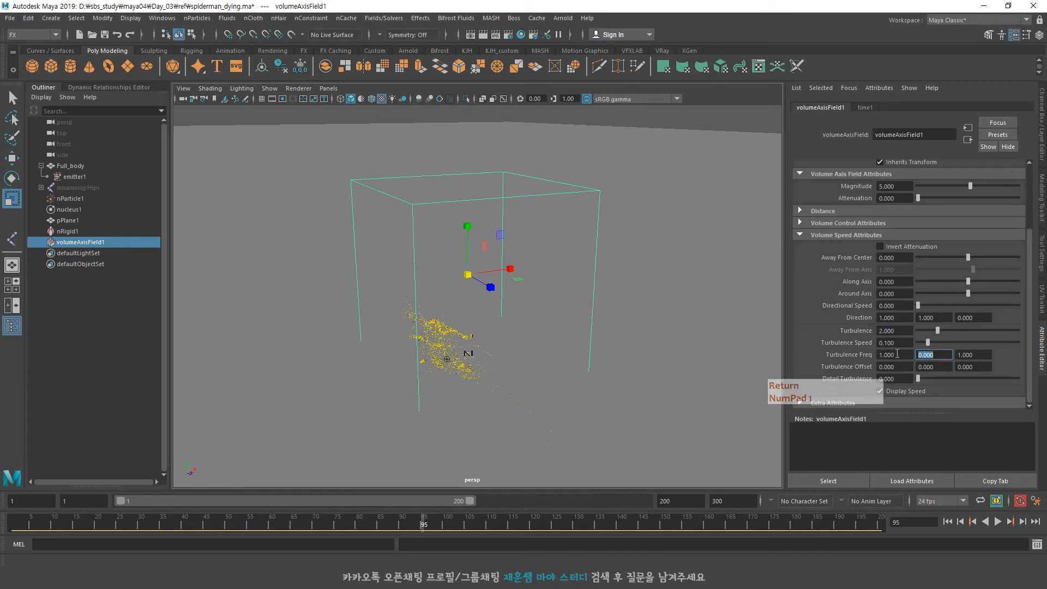
Try Turbulence Freq values of 0, 0, 1 on the volume axis field and play the simulation from the first frame.
{"action": "left_click_drag", "start_coordinate": [897, 353], "coordinate": [838, 350]}
{"action": "type", "text": "0"}
{"action": "key", "text": "Return"}
{"action": "left_click", "coordinate": [950, 522]}
{"action": "left_click", "coordinate": [998, 523]}
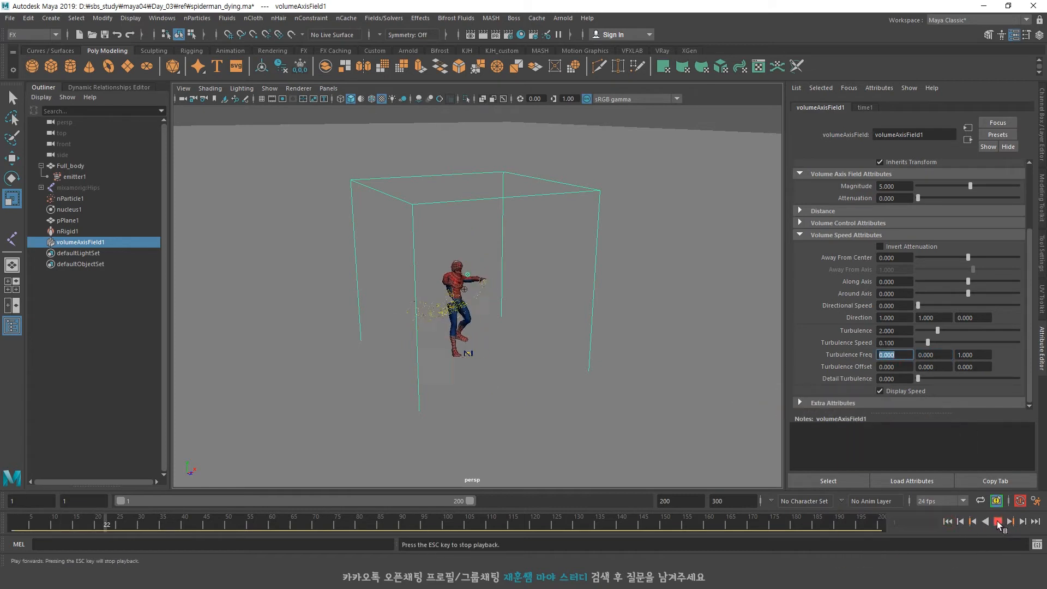
Try a third Turbulence Freq value (Z) of -1 on the volume axis field and play the simulation from the first frame.
{"action": "type", "text": "0"}
{"action": "key", "text": "BackSpace"}
{"action": "type", "text": "-1"}
{"action": "key", "text": "Return"}
{"action": "left_click", "coordinate": [947, 522]}
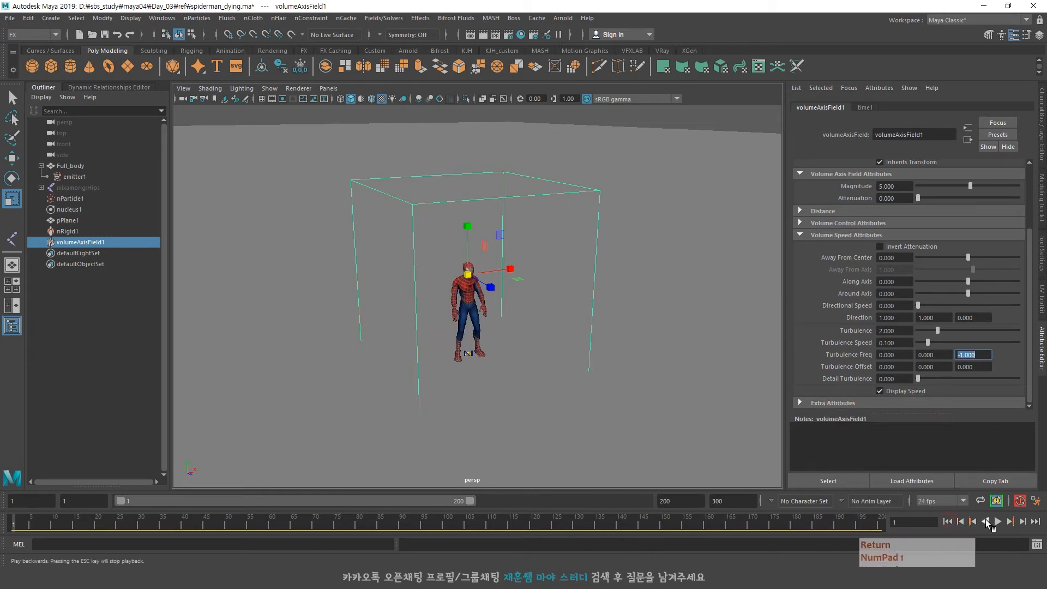
{"action": "left_click", "coordinate": [996, 522]}
{"action": "scroll", "coordinate": [641, 390], "scroll_direction": "up", "scroll_amount": 3}
{"action": "left_click_drag", "start_coordinate": [638, 388], "coordinate": [551, 379], "text": "alt"}
{"action": "left_click", "coordinate": [998, 522]}
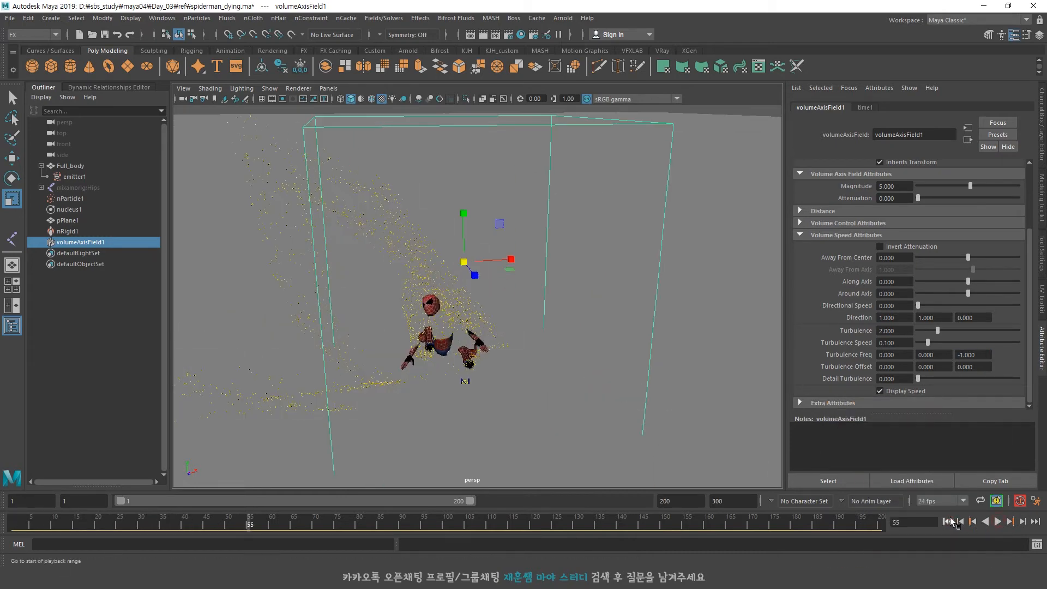
Try Turbulence Freq values of 10, 0, 0 on the volume axis field and play the simulation from the first frame.
{"action": "left_click", "coordinate": [948, 522]}
{"action": "key", "text": "Return"}
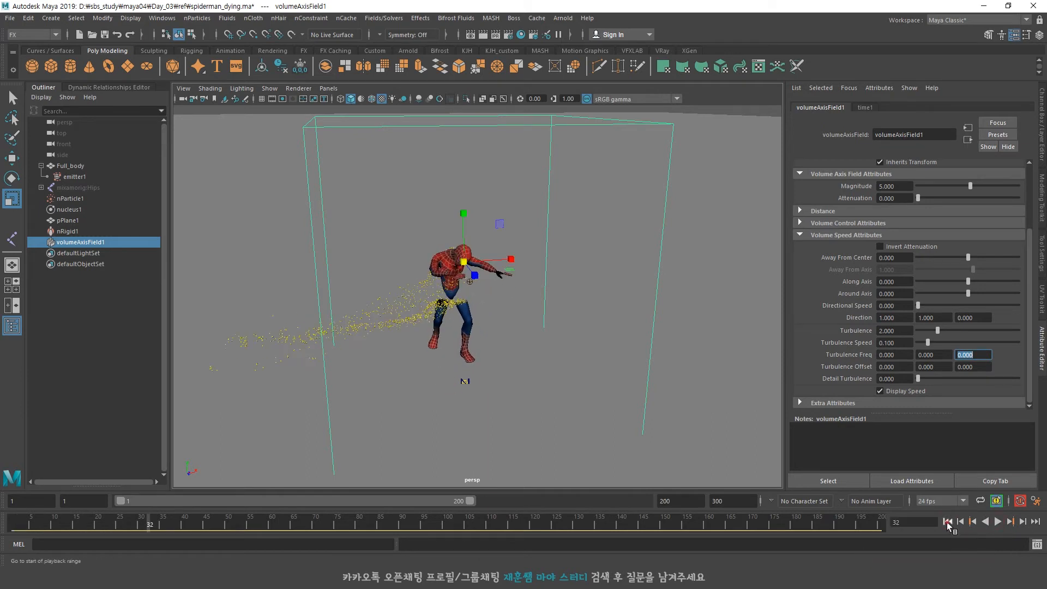
{"action": "type", "text": "10"}
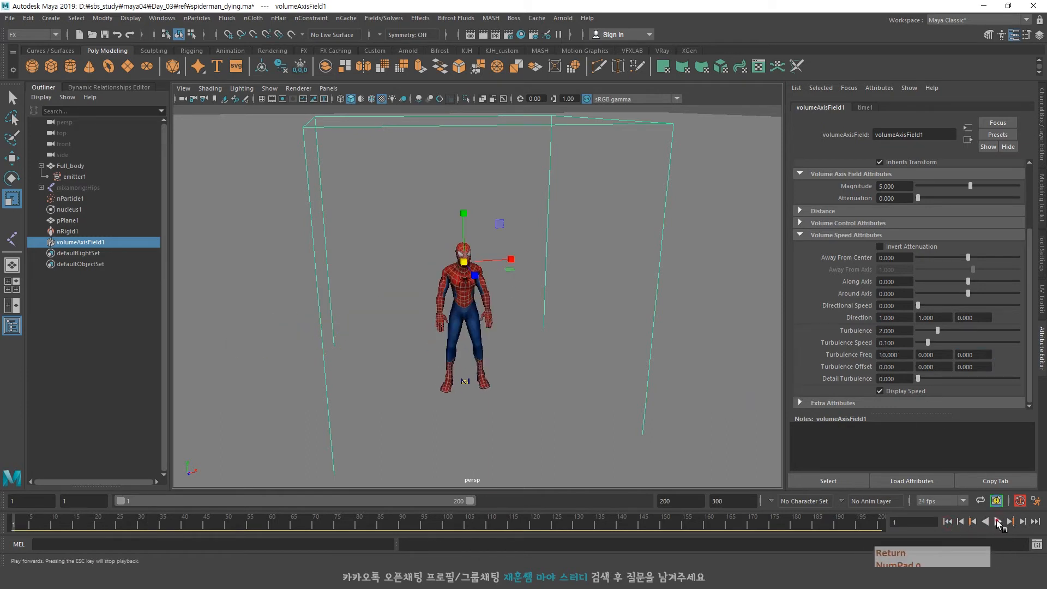
{"action": "left_click", "coordinate": [998, 522]}
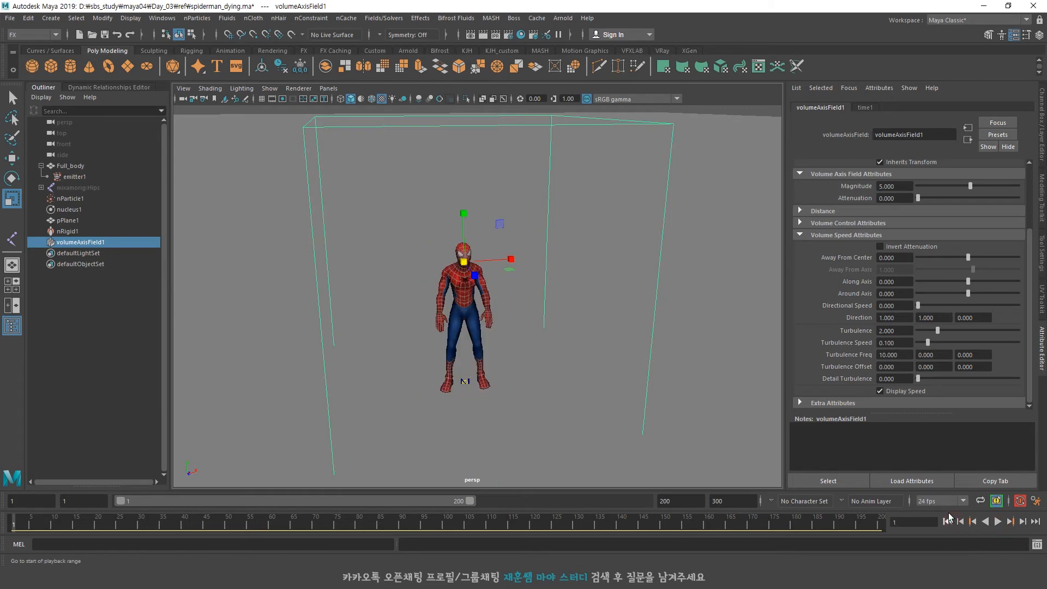
Try a second Turbulence Freq value (Y) of 10 on the volume axis field and play the simulation.
{"action": "type", "text": "10"}
{"action": "key", "text": "Return"}
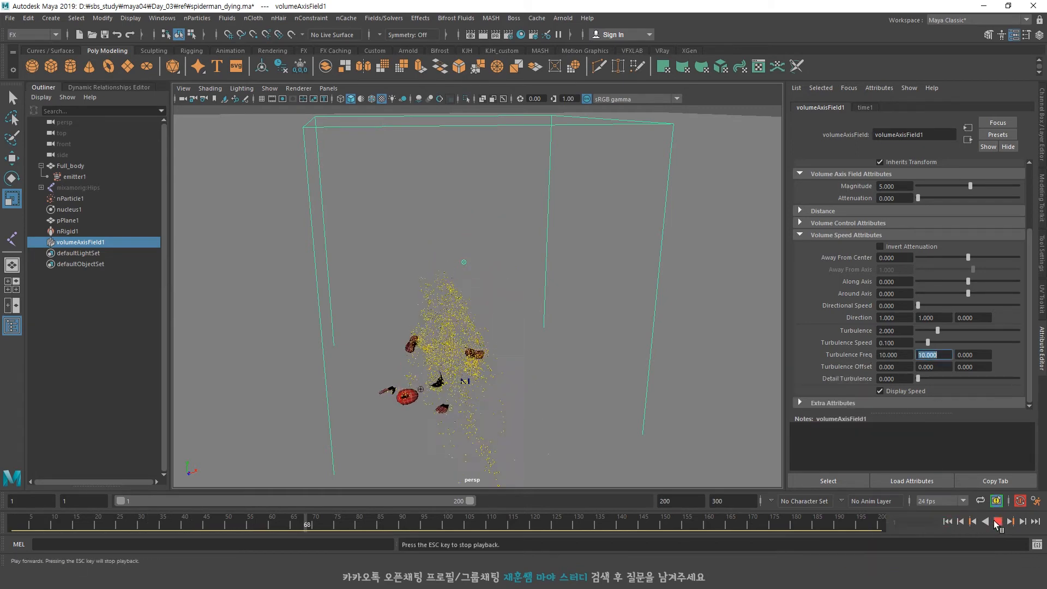
{"action": "left_click", "coordinate": [998, 522]}
Set all three Turbulence Freq values of the volume axis field to 2 and play the simulation.
{"action": "type", "text": "2"}
{"action": "left_click", "coordinate": [933, 355]}
{"action": "type", "text": "2"}
{"action": "left_click", "coordinate": [973, 355]}
{"action": "type", "text": "2"}
{"action": "key", "text": "Return"}
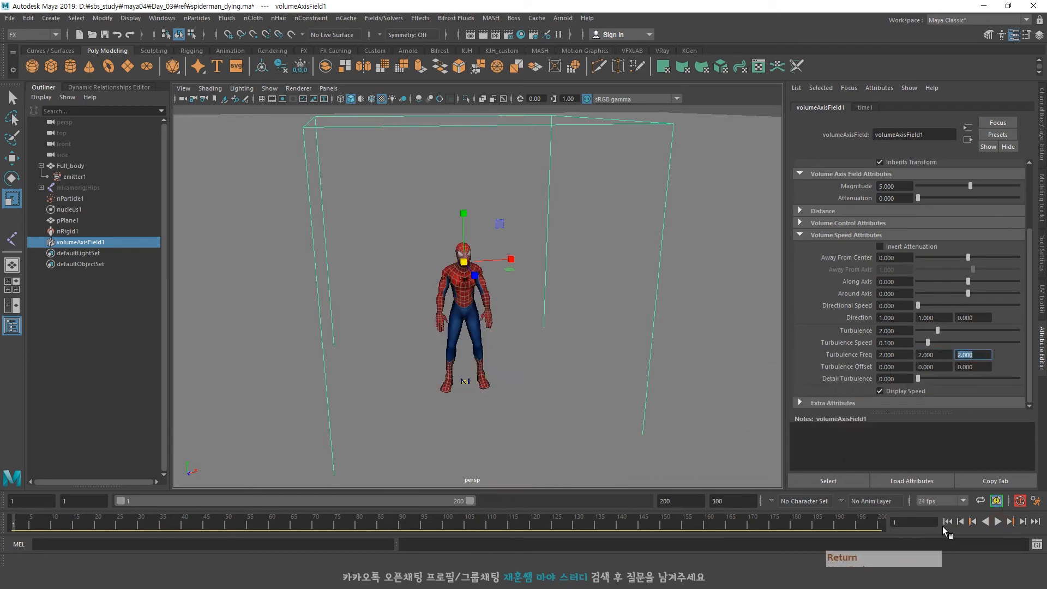
{"action": "left_click", "coordinate": [996, 521]}
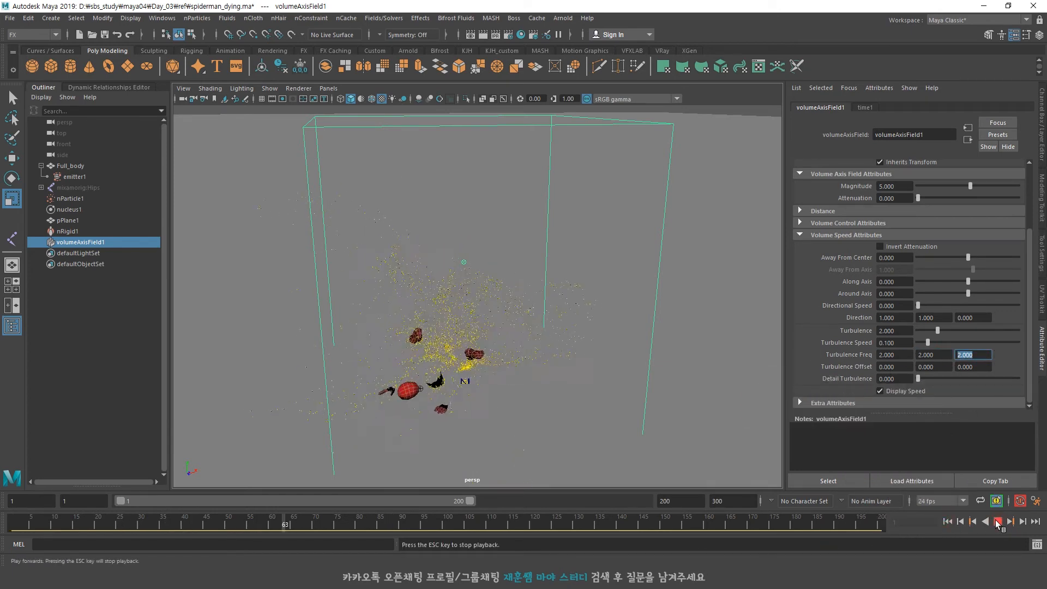
{"action": "left_click", "coordinate": [998, 523]}
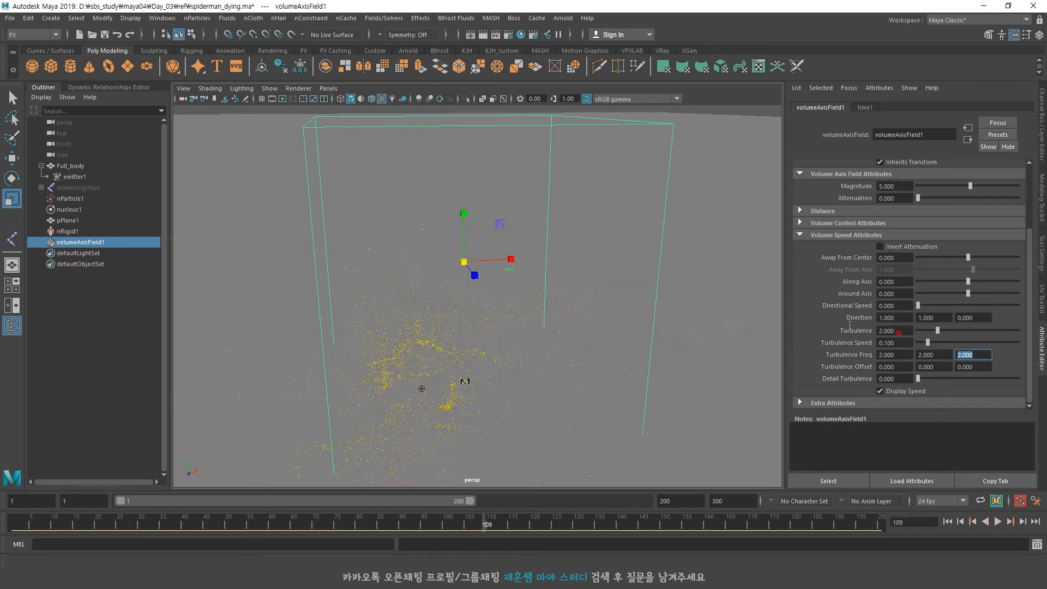
Try a Turbulence of 1 on the volume axis field and play the simulation.
{"action": "double_click", "coordinate": [889, 331]}
{"action": "type", "text": "1"}
{"action": "key", "text": "Return"}
{"action": "left_click", "coordinate": [998, 522]}
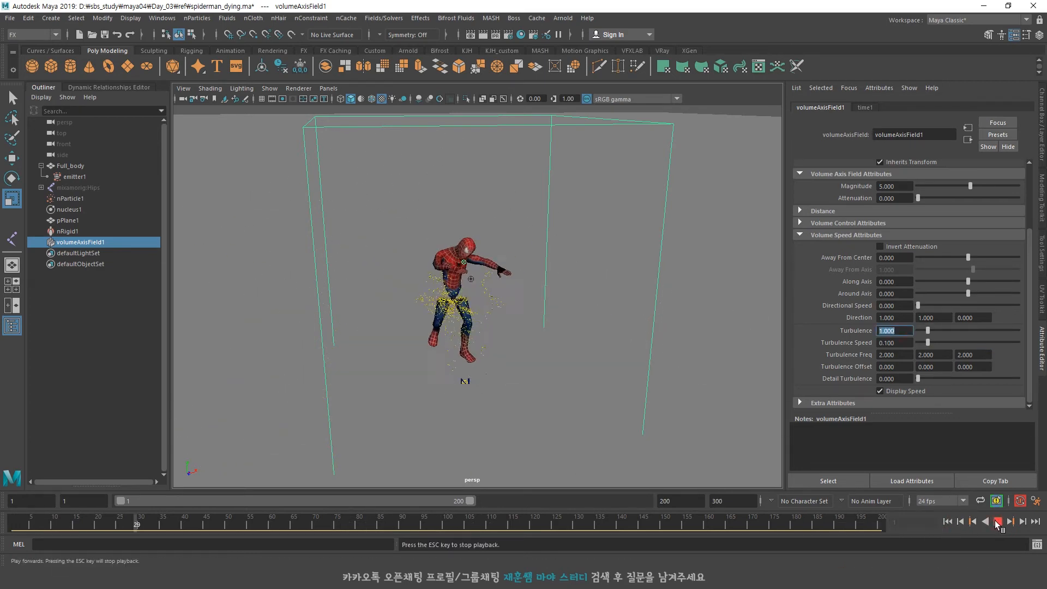
{"action": "left_click", "coordinate": [998, 521]}
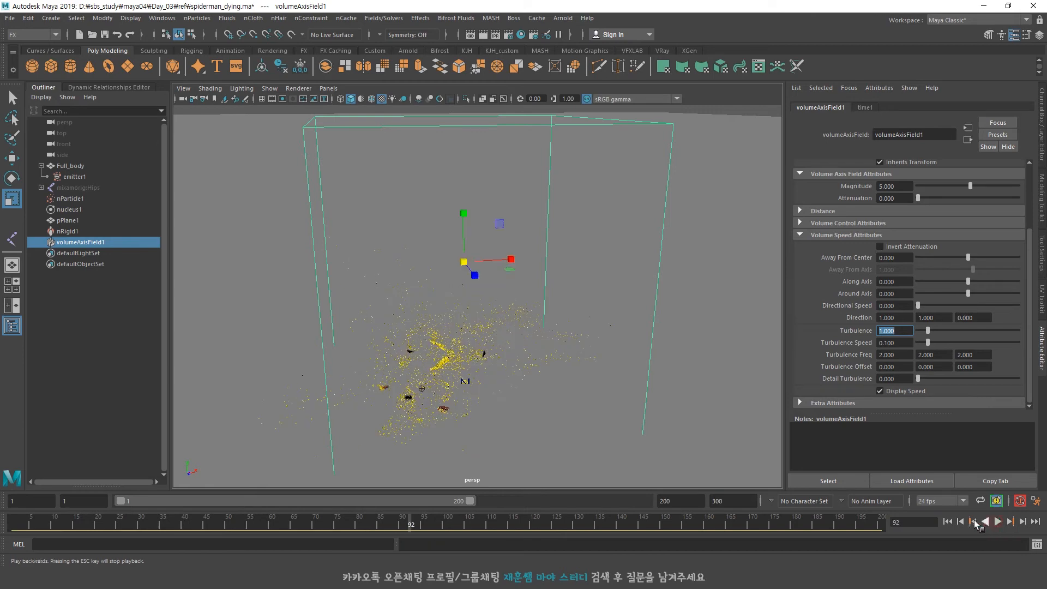
Set the first two Turbulence Freq values (X and Y) of the volume axis field to 1 and play the simulation from the first frame.
{"action": "left_click", "coordinate": [947, 522]}
{"action": "key", "text": "Tab"}
{"action": "key", "text": "Tab"}
{"action": "type", "text": "1"}
{"action": "key", "text": "Tab"}
{"action": "type", "text": "1"}
{"action": "key", "text": "Tab"}
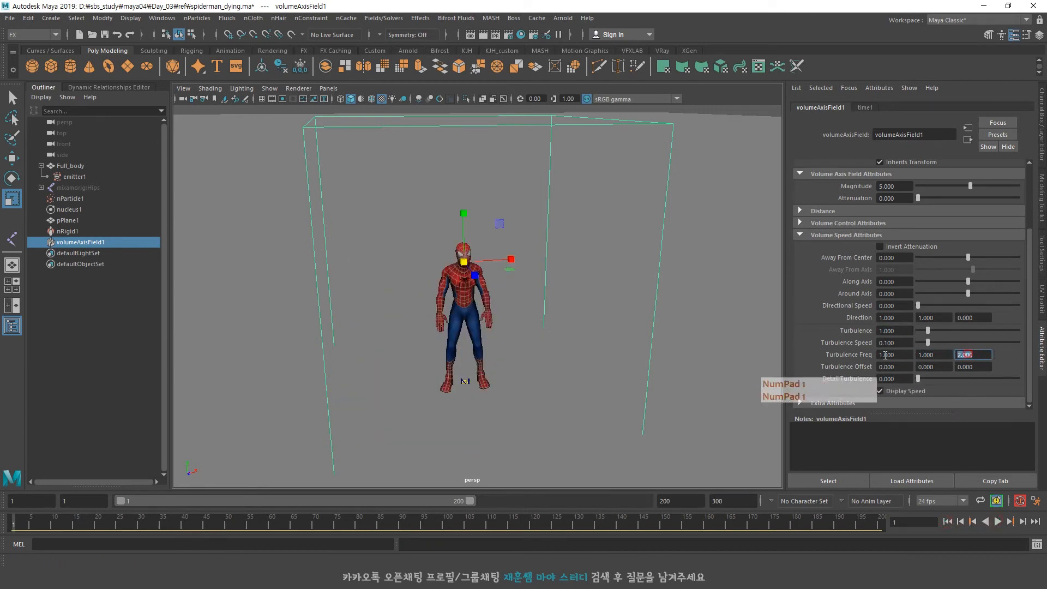
{"action": "type", "text": "1"}
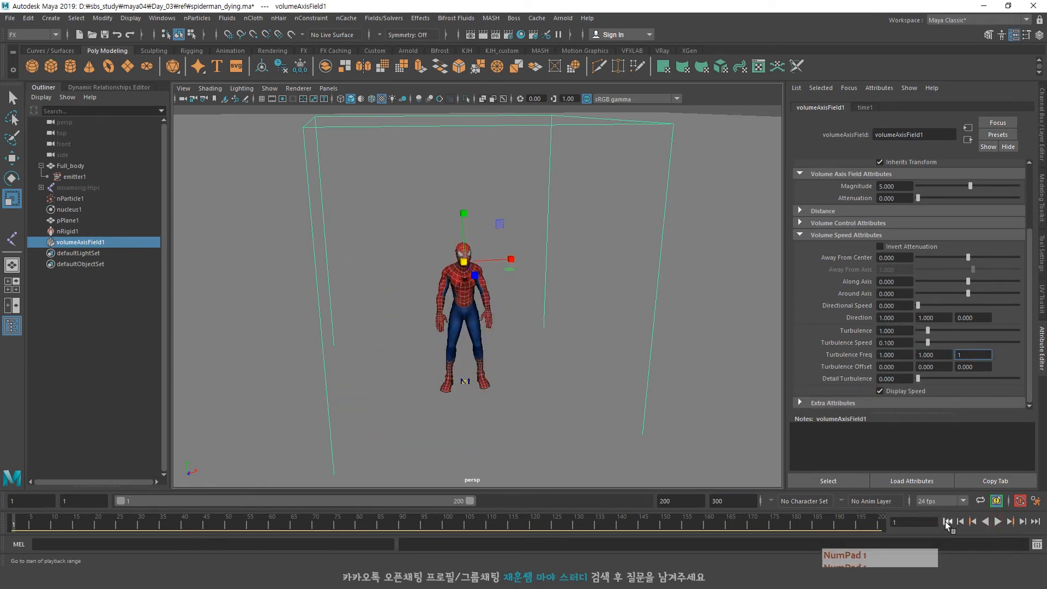
{"action": "left_click", "coordinate": [998, 522]}
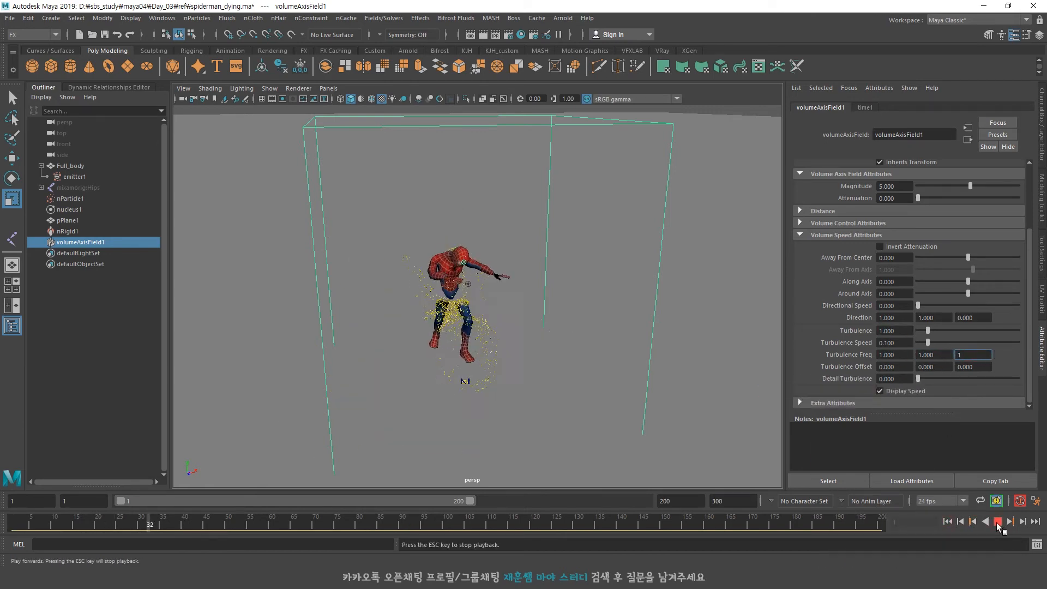
{"action": "left_click", "coordinate": [998, 521]}
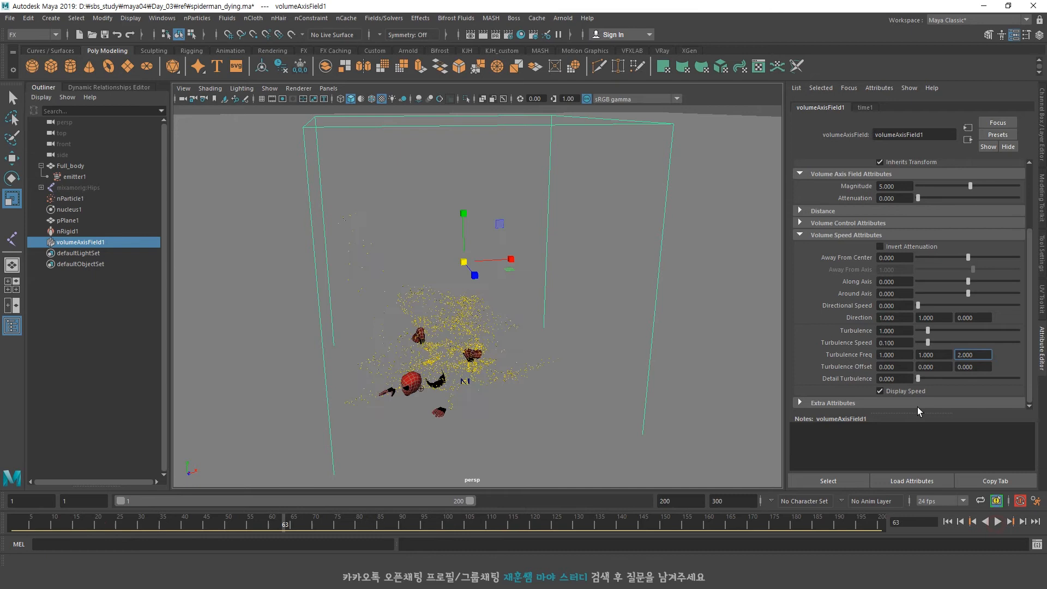
Set the volume axis field's Turbulence Speed to 0.1 and Turbulence to 0.5, and play the simulation from the first frame.
{"action": "left_click", "coordinate": [896, 343]}
{"action": "type", "text": "0.1"}
{"action": "key", "text": "shift+Tab"}
{"action": "type", "text": "0.5"}
{"action": "key", "text": "Return"}
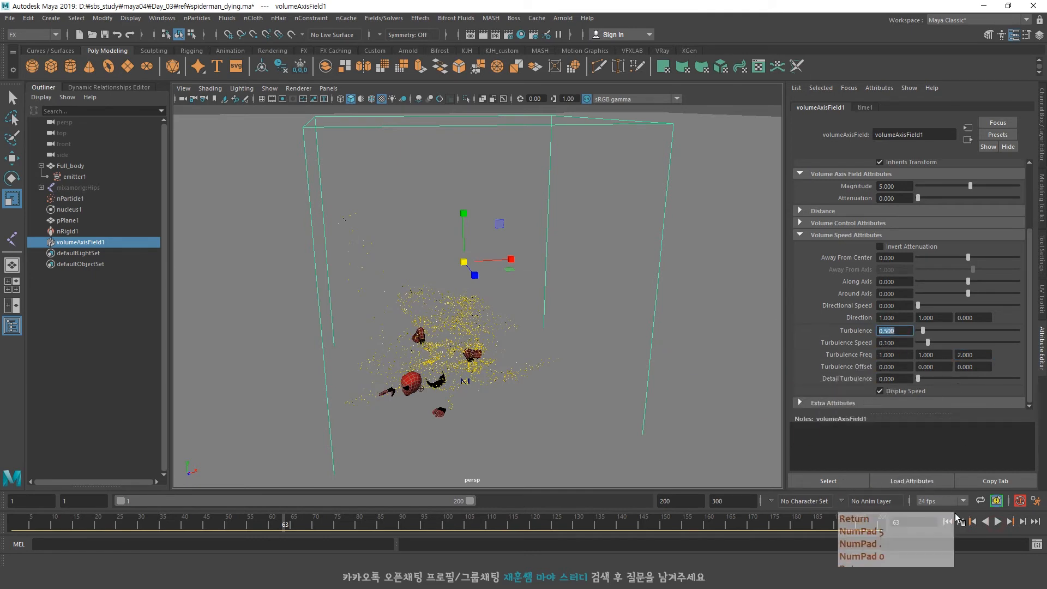
{"action": "left_click", "coordinate": [947, 521]}
{"action": "left_click", "coordinate": [997, 522]}
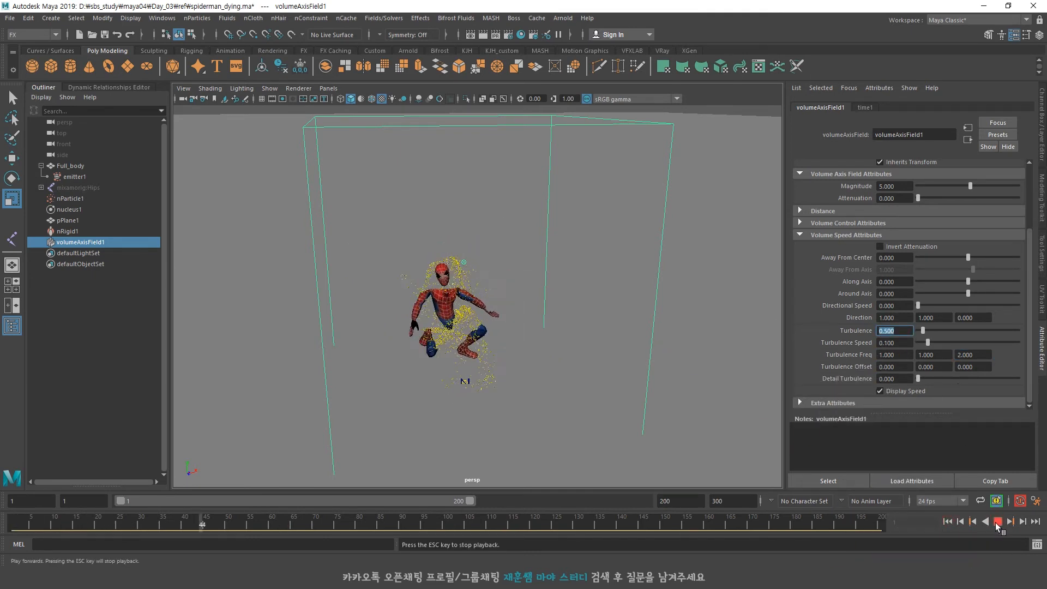
{"action": "left_click", "coordinate": [997, 522]}
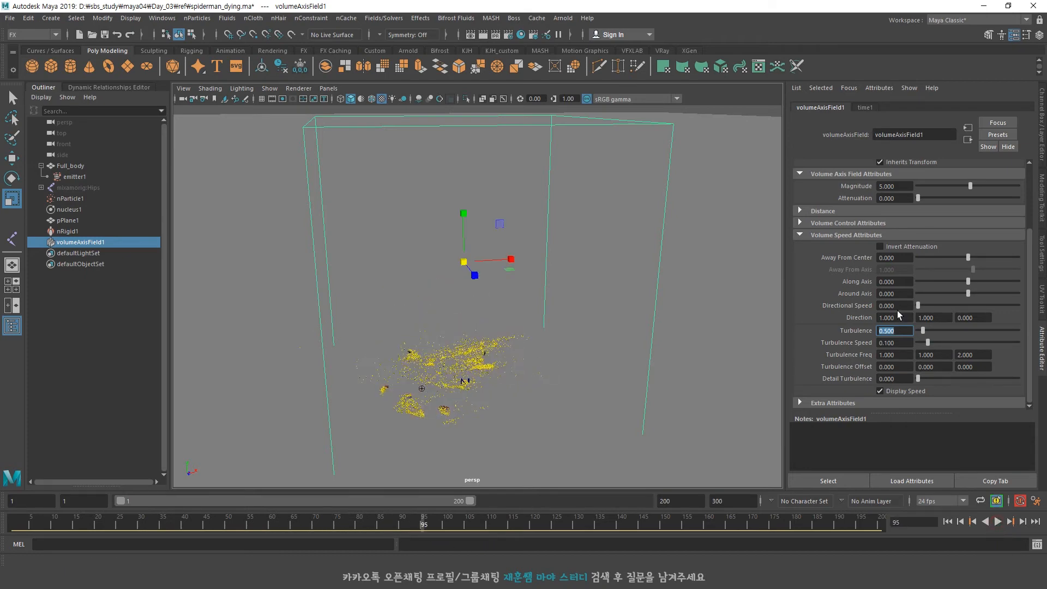
Try a Directional Speed of 10 on the volume axis field, play the simulation and return to the first frame.
{"action": "type", "text": "10"}
{"action": "key", "text": "Return"}
{"action": "left_click", "coordinate": [997, 522]}
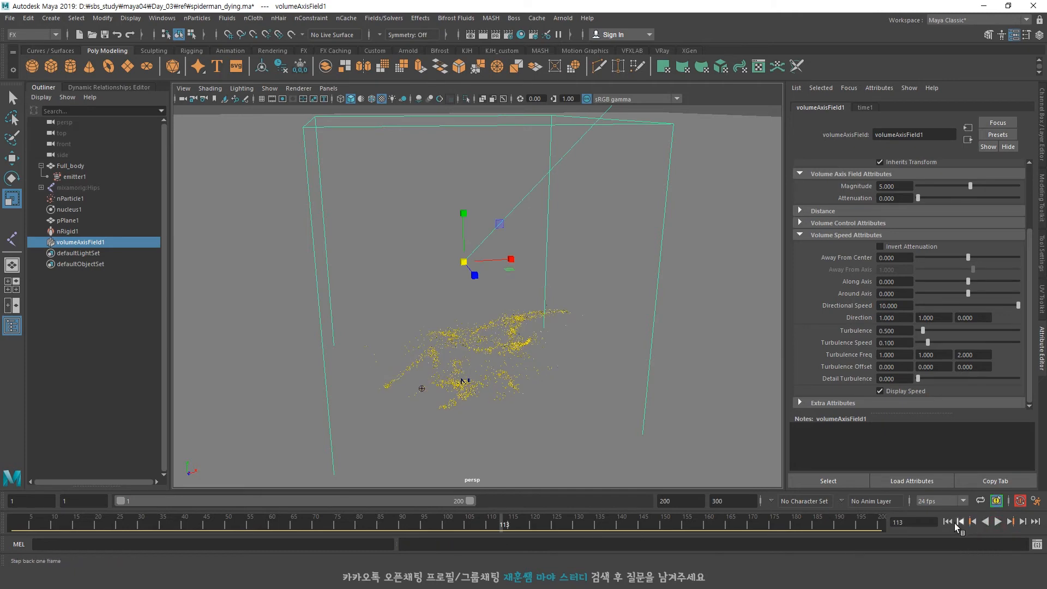
{"action": "left_click", "coordinate": [948, 522]}
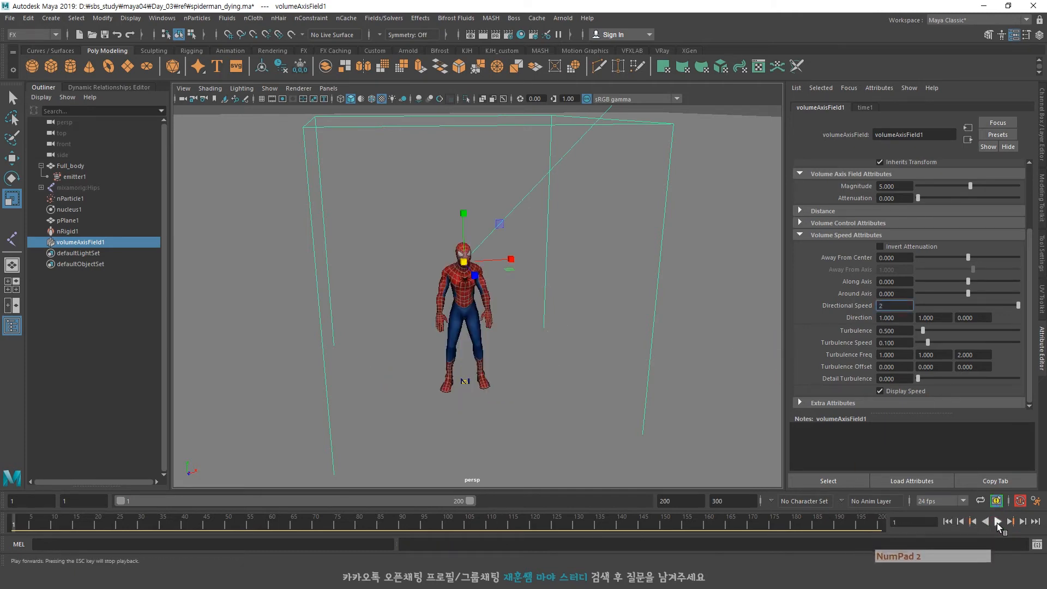
Set the volume axis field's Directional Speed to 2, play the simulation from a lower viewpoint and return to the first frame.
{"action": "left_click", "coordinate": [998, 522]}
{"action": "left_click_drag", "start_coordinate": [544, 353], "coordinate": [569, 349], "text": "alt"}
{"action": "left_click", "coordinate": [998, 521]}
{"action": "left_click", "coordinate": [948, 521]}
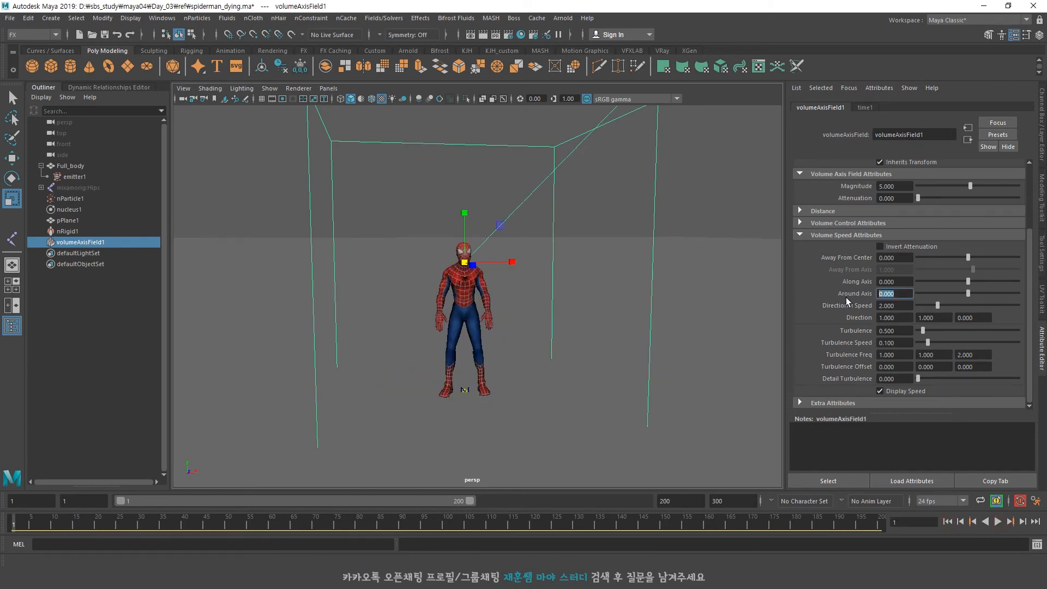
Try an Around Axis speed of 1 on the volume axis field, play the simulation and return to the first frame.
{"action": "key", "text": "Return"}
{"action": "left_click", "coordinate": [998, 522]}
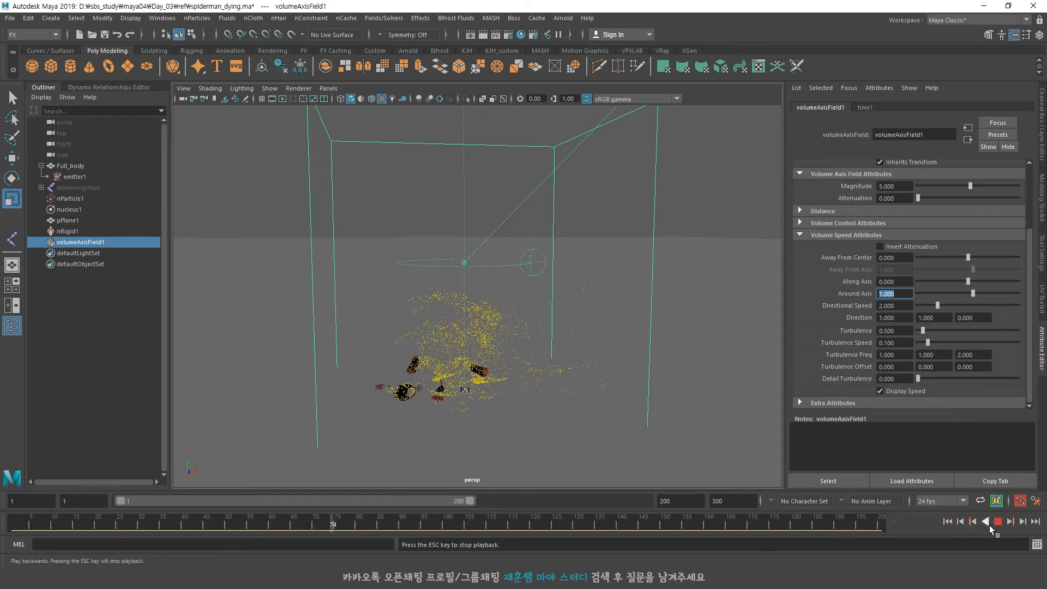
{"action": "left_click_drag", "start_coordinate": [624, 322], "coordinate": [607, 361], "text": "alt"}
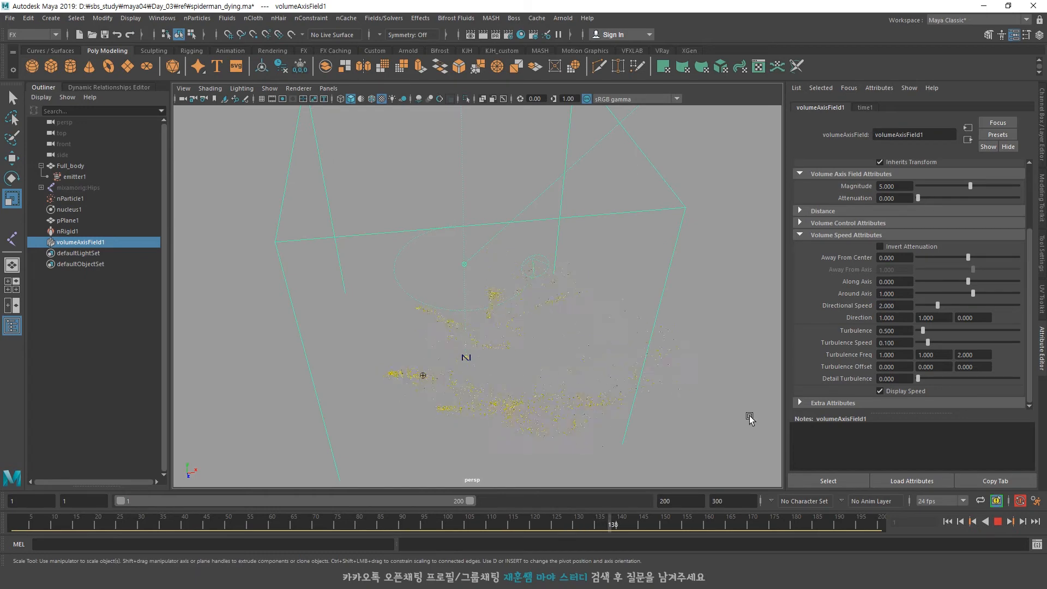
{"action": "left_click", "coordinate": [947, 522]}
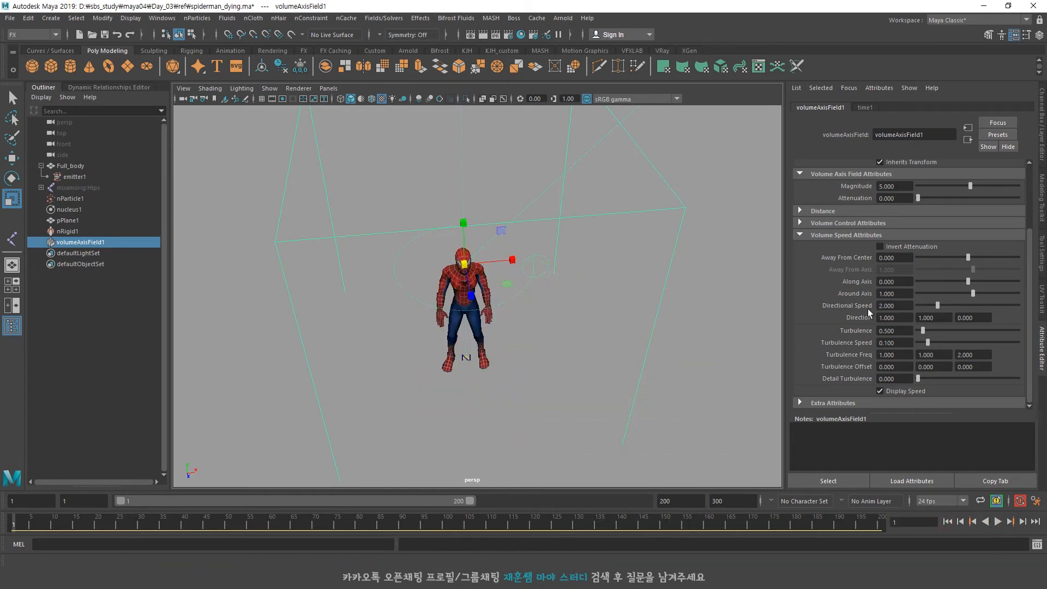
Try an Around Axis speed of 10 on the volume axis field, play the simulation and return to the first frame.
{"action": "left_click_drag", "start_coordinate": [672, 292], "coordinate": [681, 278], "text": "alt"}
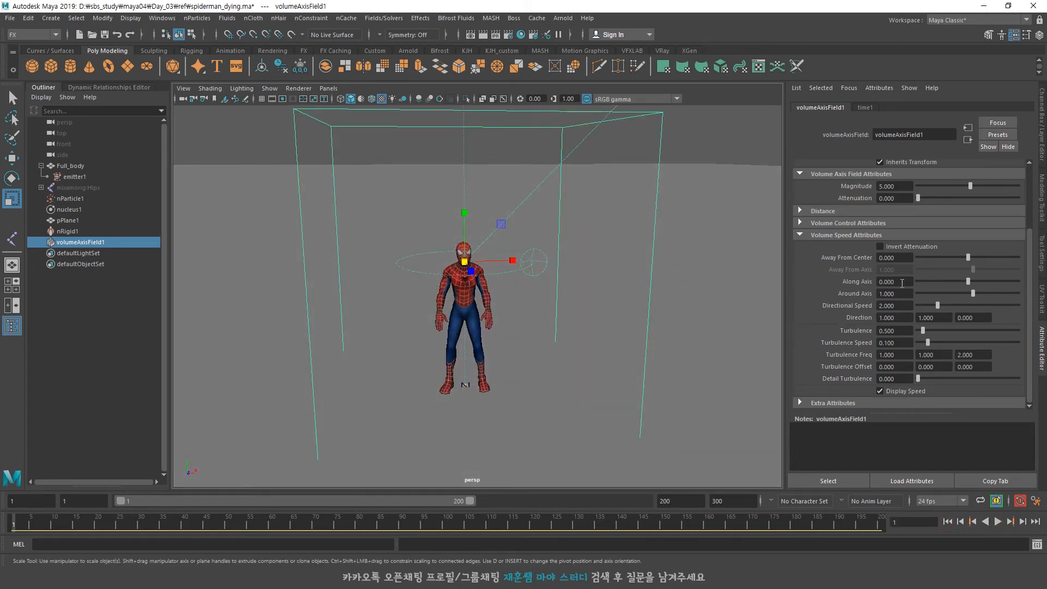
{"action": "type", "text": "10"}
{"action": "key", "text": "Return"}
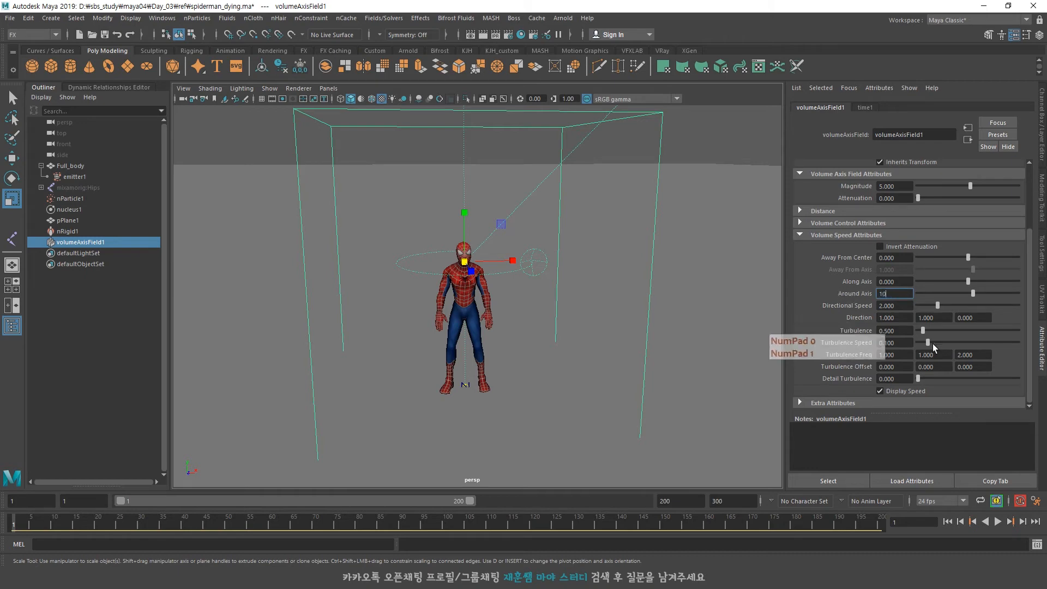
{"action": "left_click", "coordinate": [997, 522]}
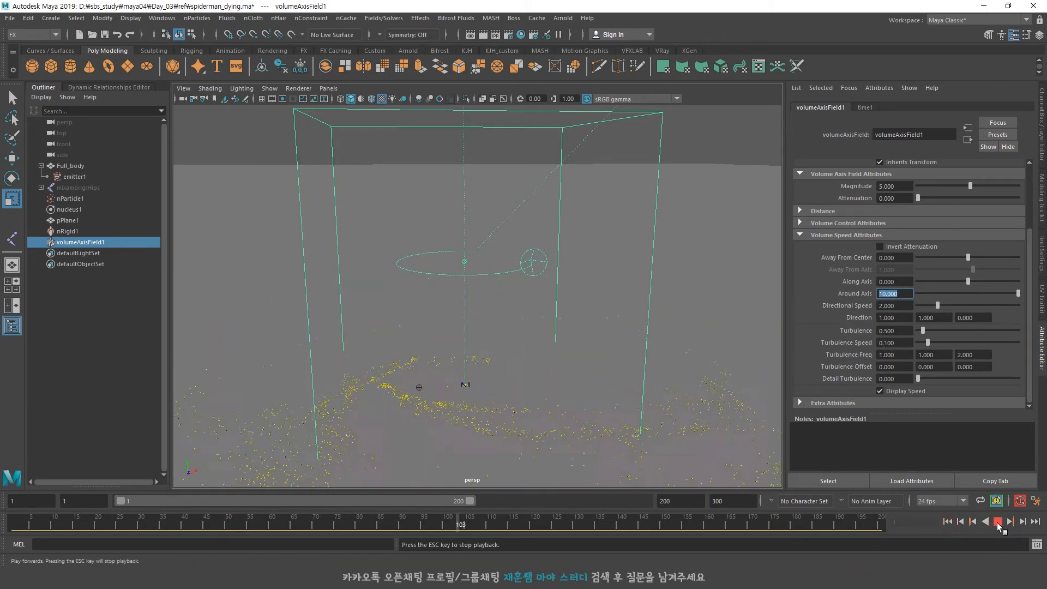
{"action": "left_click", "coordinate": [997, 522]}
{"action": "left_click", "coordinate": [947, 522]}
Set the volume axis field's Around Axis to 0 and Detail Turbulence to 1, and play the simulation.
{"action": "type", "text": "0"}
{"action": "key", "text": "Return"}
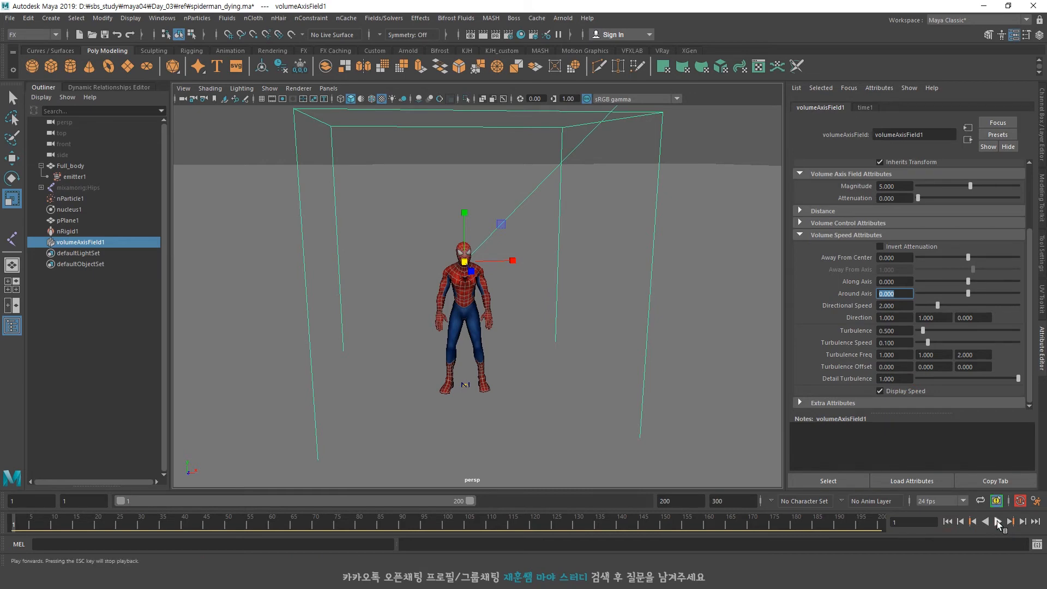
{"action": "left_click", "coordinate": [998, 522]}
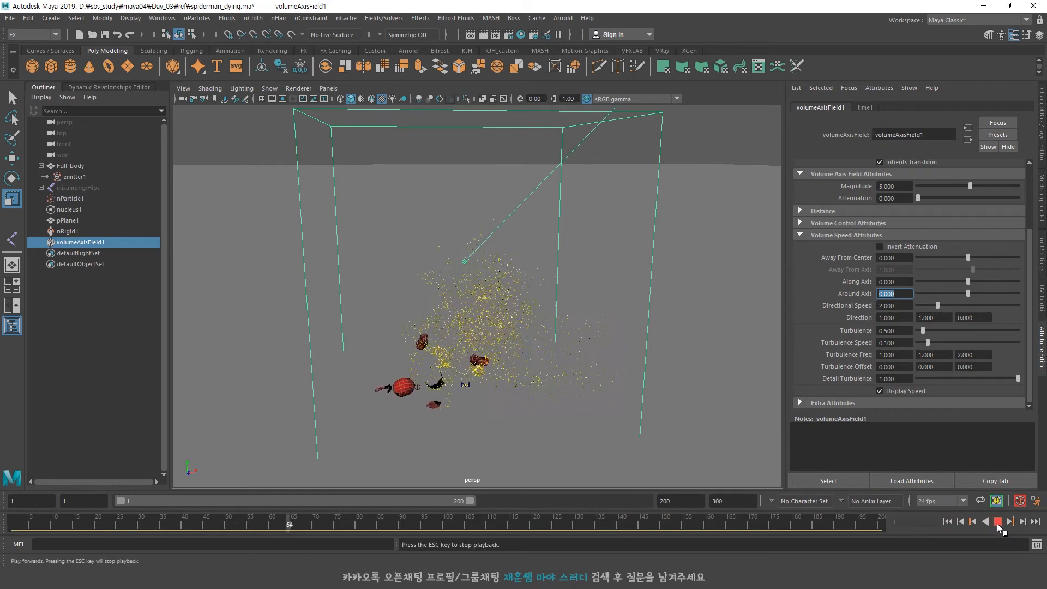
Try a Detail Turbulence of 0 on the volume axis field, play the simulation and return to the first frame.
{"action": "left_click", "coordinate": [998, 522]}
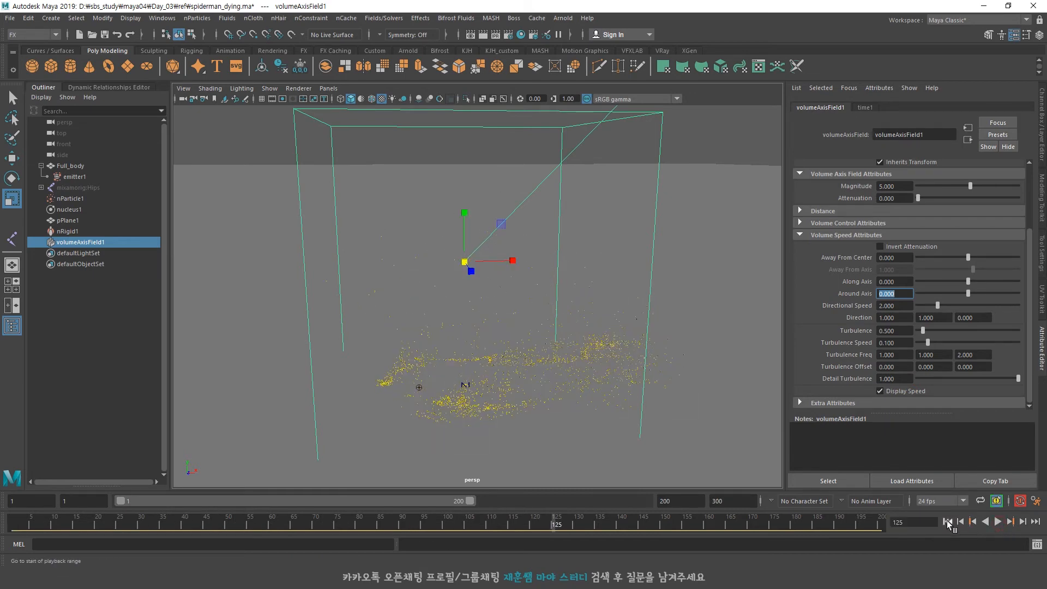
{"action": "left_click", "coordinate": [947, 522]}
{"action": "left_click", "coordinate": [996, 522]}
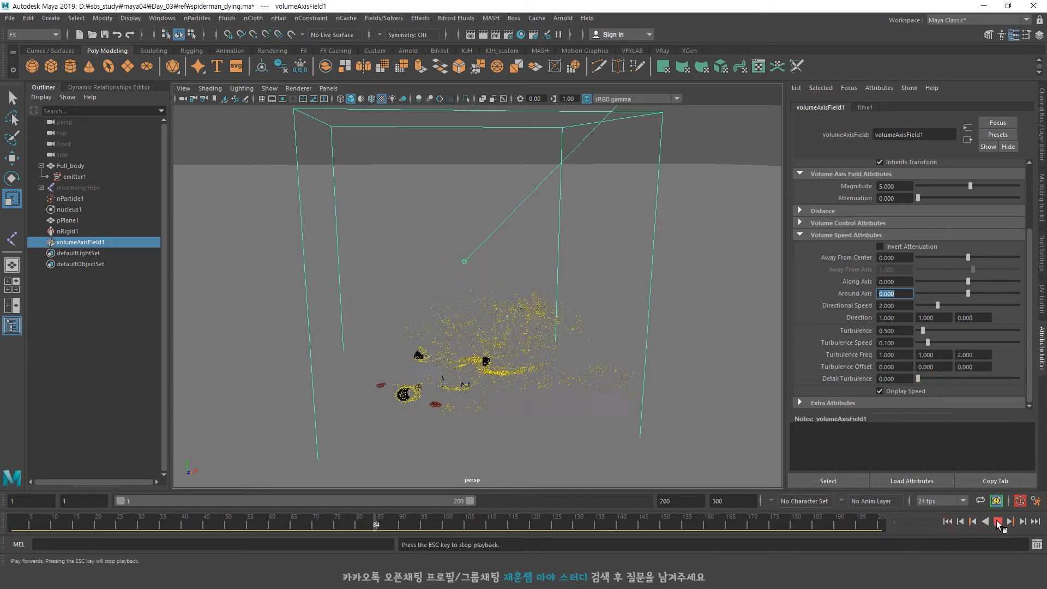
{"action": "left_click", "coordinate": [997, 522]}
{"action": "left_click", "coordinate": [947, 521]}
Set the volume axis field's Detail Turbulence to 0.5 and play the simulation.
{"action": "type", "text": "0.5"}
{"action": "key", "text": "Return"}
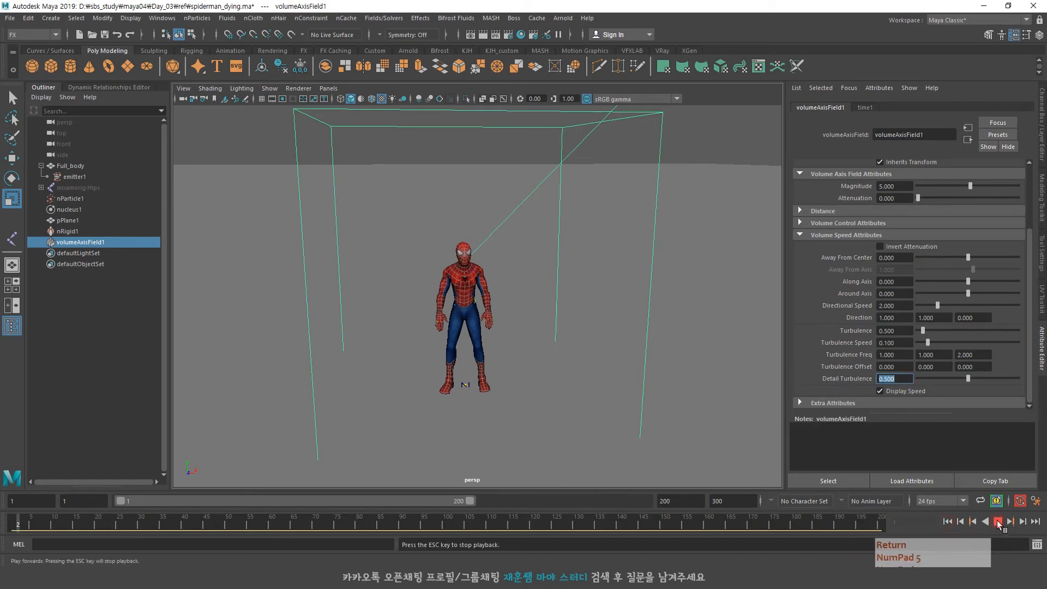
{"action": "left_click", "coordinate": [996, 522]}
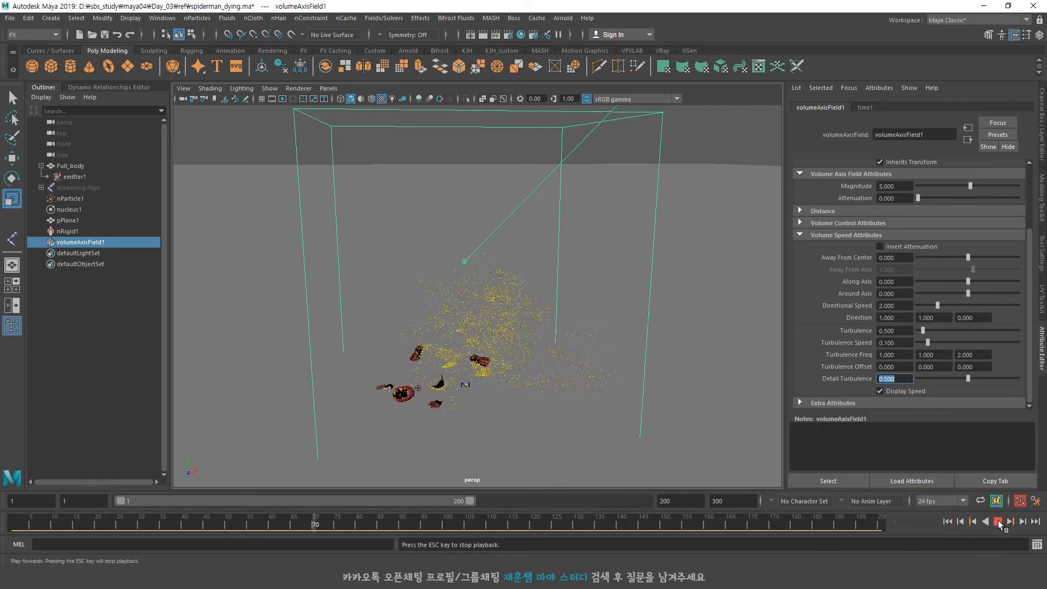
{"action": "left_click", "coordinate": [997, 522]}
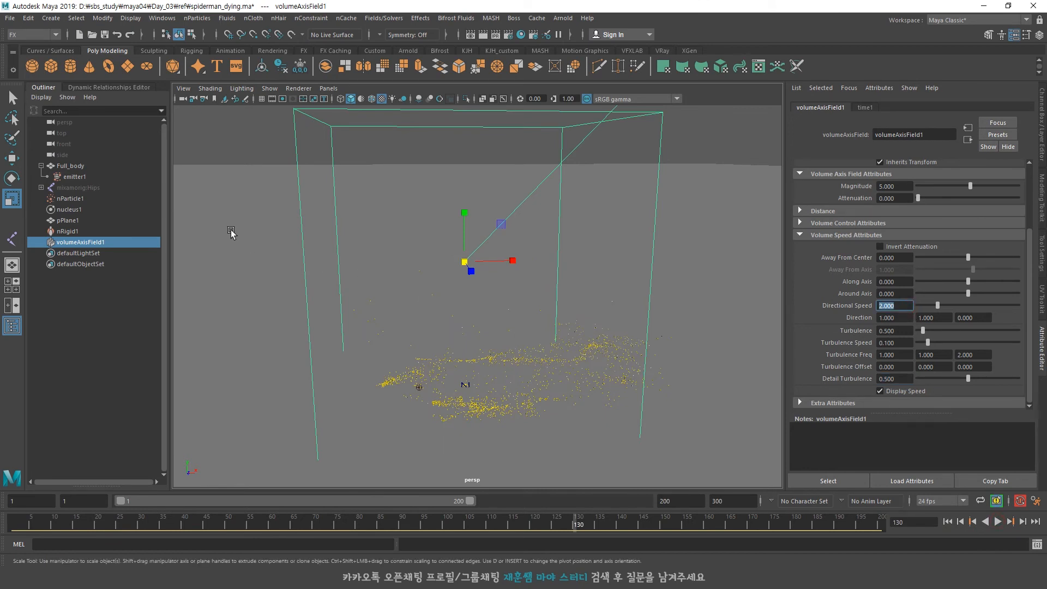
Try Ignore Solver Gravity on nParticle1, play the simulation from the first frame and rewind.
{"action": "left_click", "coordinate": [68, 199]}
{"action": "left_click", "coordinate": [948, 522]}
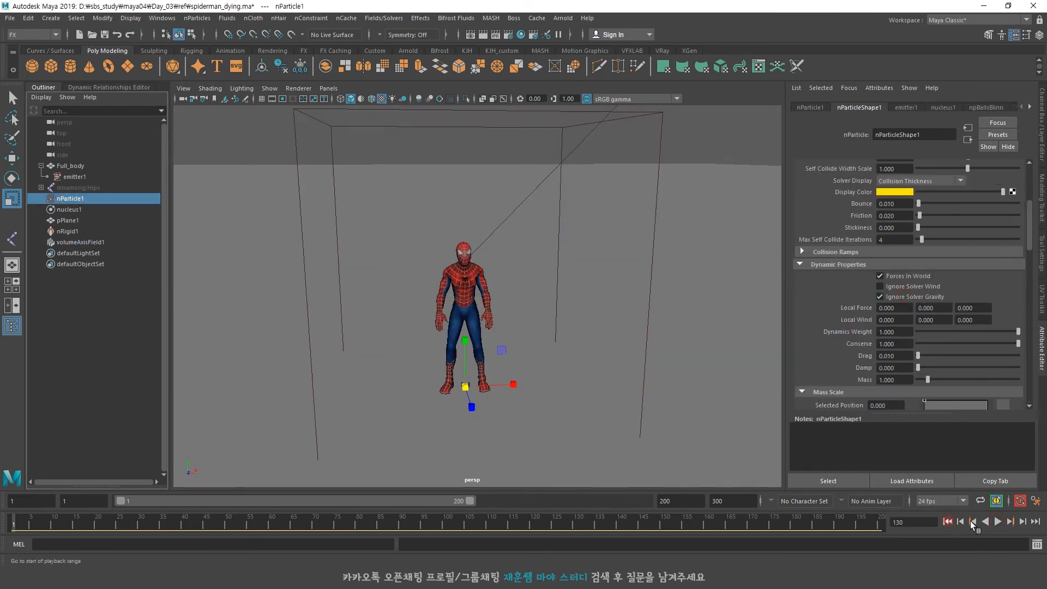
{"action": "left_click", "coordinate": [998, 522]}
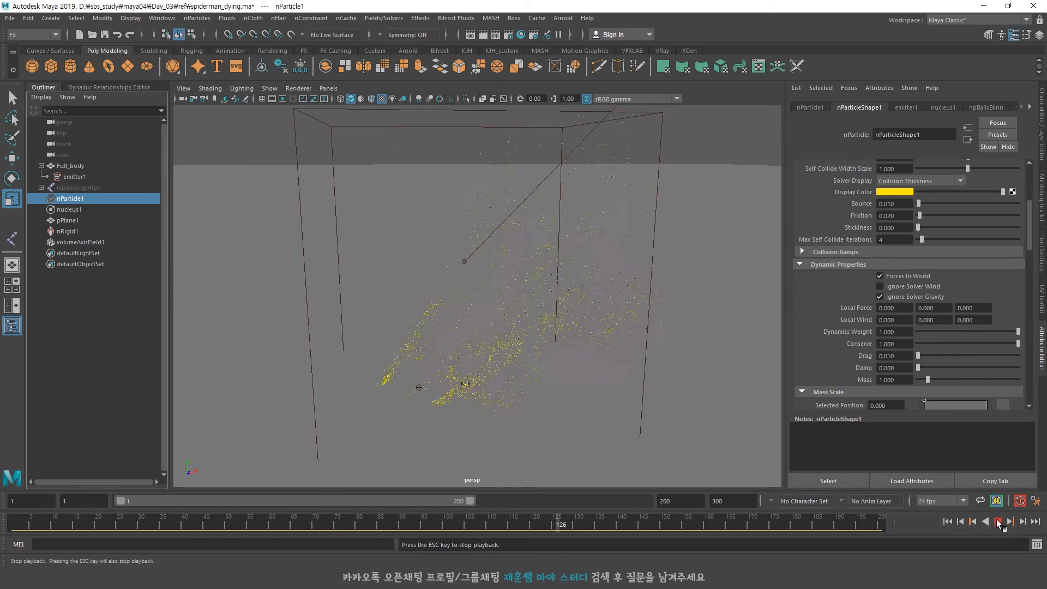
{"action": "left_click", "coordinate": [998, 521]}
{"action": "left_click", "coordinate": [946, 521]}
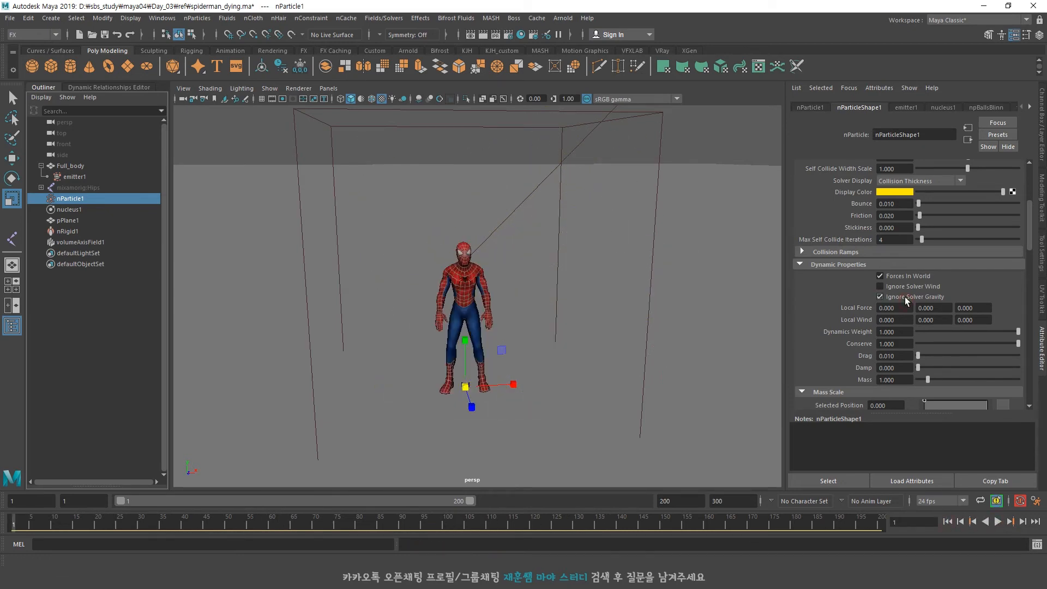
Try a Damp value of 0.44 on nParticle1 with solver gravity active, and play the simulation.
{"action": "left_click", "coordinate": [77, 241]}
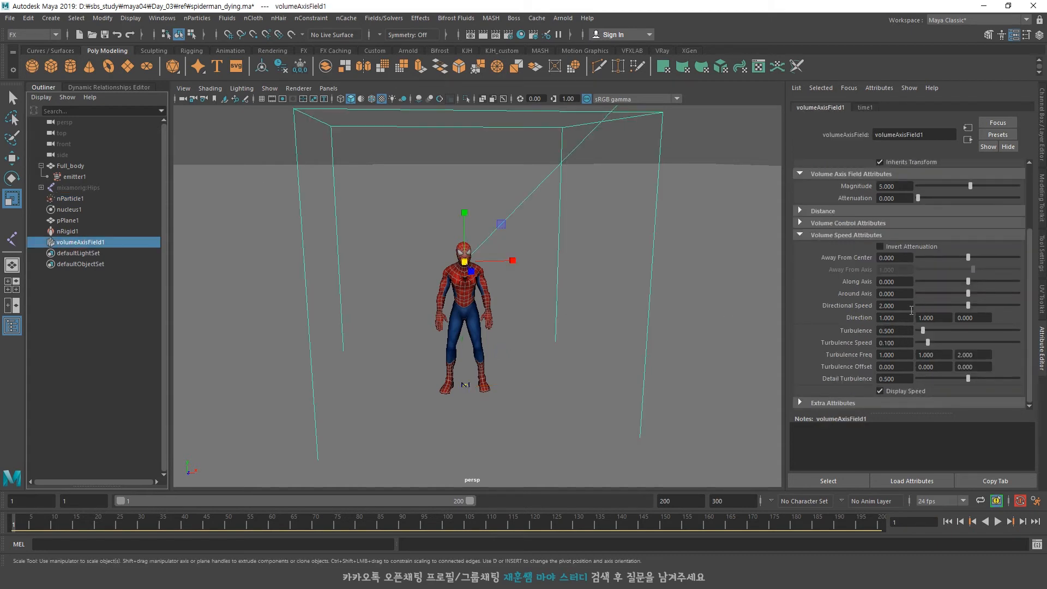
{"action": "left_click", "coordinate": [65, 200]}
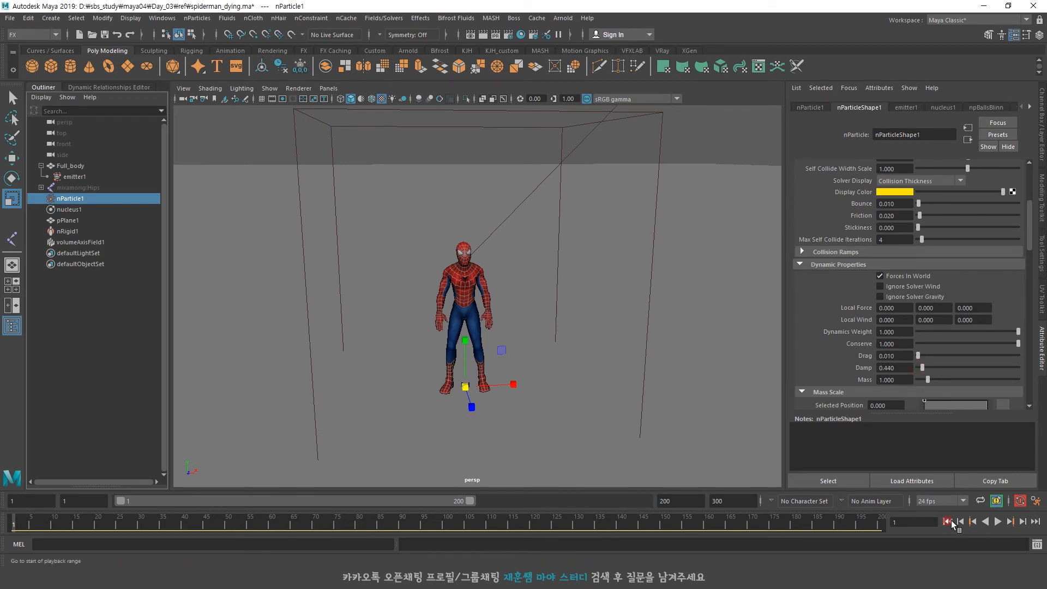
{"action": "left_click", "coordinate": [999, 522]}
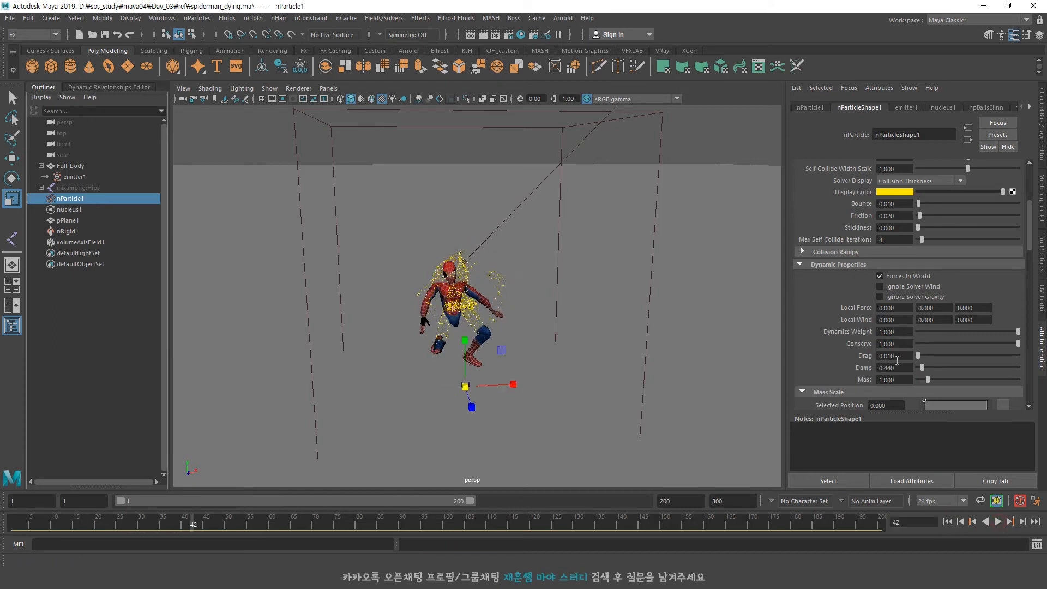
Try a Damp value of 0.1 on nParticle1 and play the simulation from the first frame.
{"action": "type", "text": "0.1"}
{"action": "key", "text": "Return"}
{"action": "left_click", "coordinate": [947, 522]}
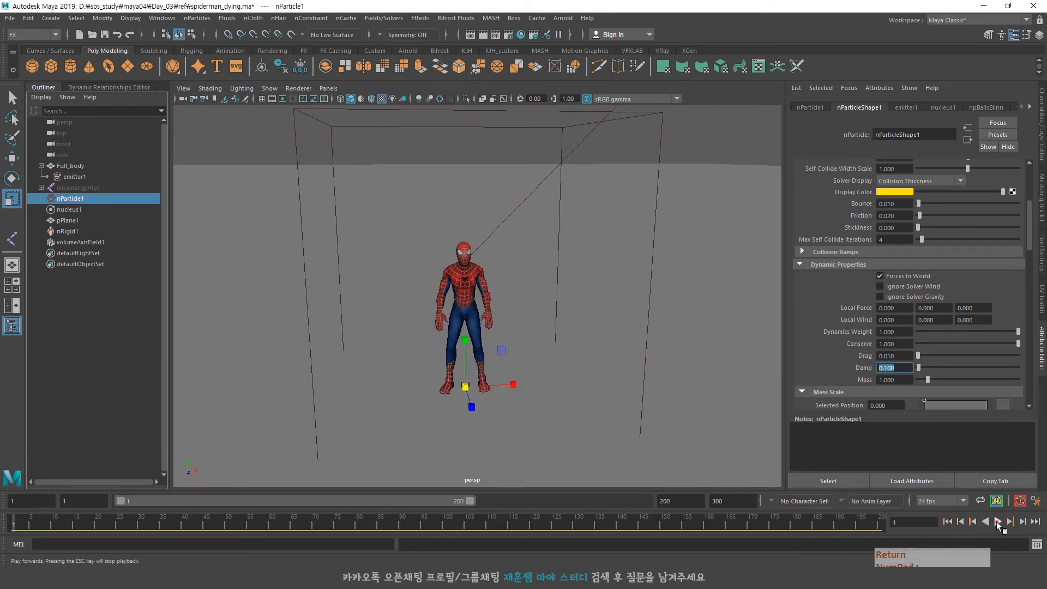
{"action": "left_click", "coordinate": [997, 522]}
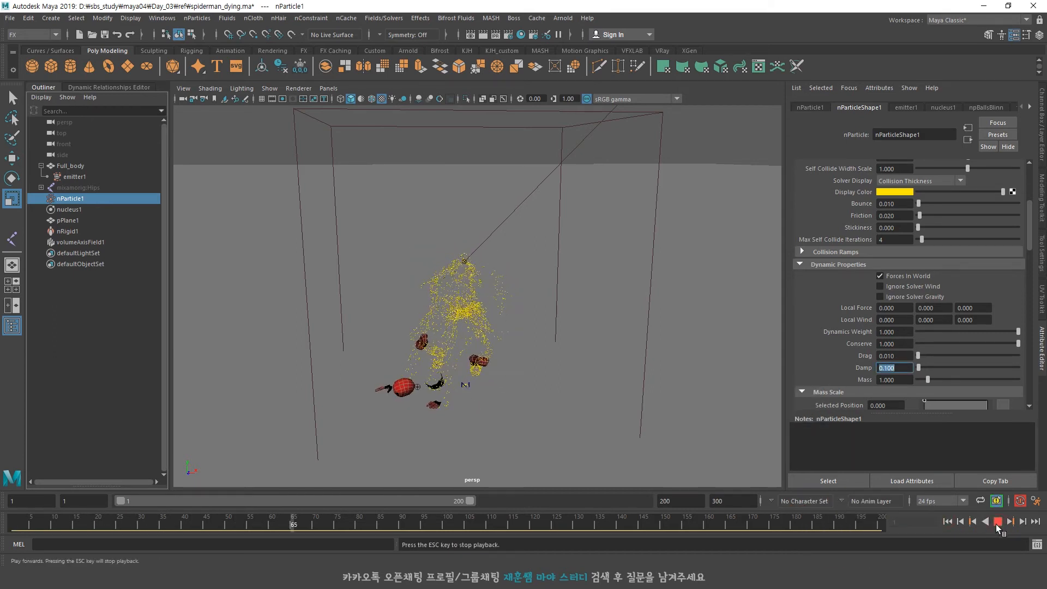
{"action": "left_click", "coordinate": [997, 522]}
Set nParticle1's Damp to 0.01, play the simulation through while inspecting the particles near the ground, and return to the first frame.
{"action": "type", "text": "0.01"}
{"action": "key", "text": "Return"}
{"action": "left_click", "coordinate": [947, 522]}
{"action": "left_click", "coordinate": [997, 522]}
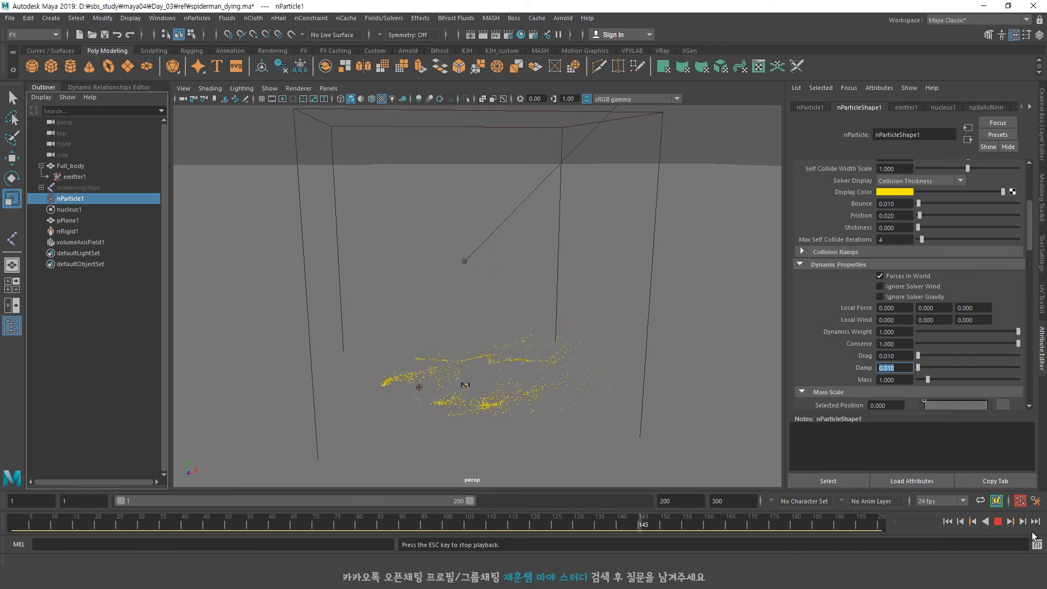
{"action": "left_click", "coordinate": [997, 522]}
{"action": "left_click_drag", "start_coordinate": [596, 393], "coordinate": [594, 283], "text": "alt"}
{"action": "left_click", "coordinate": [998, 521]}
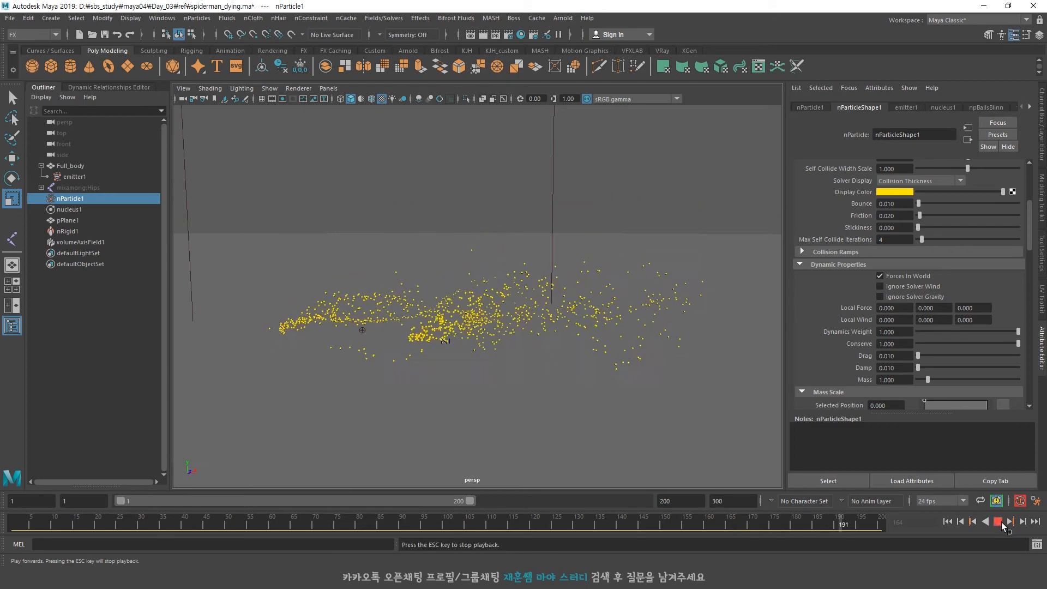
{"action": "left_click", "coordinate": [998, 522]}
{"action": "left_click", "coordinate": [947, 522]}
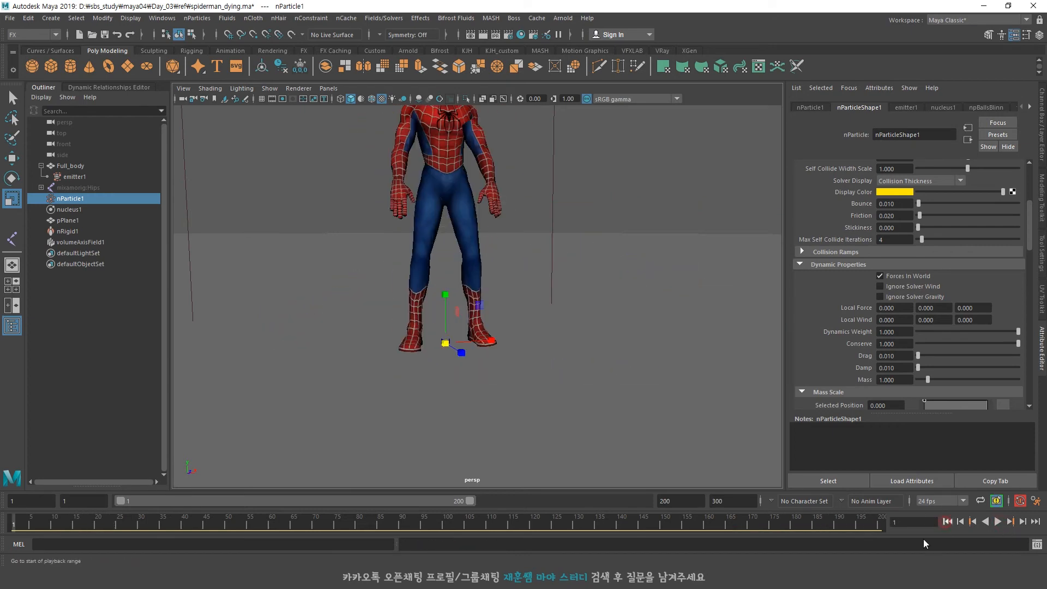
Add a Turbulence field affecting nParticle1 and play the simulation with the whole character in view.
{"action": "left_click", "coordinate": [388, 18]}
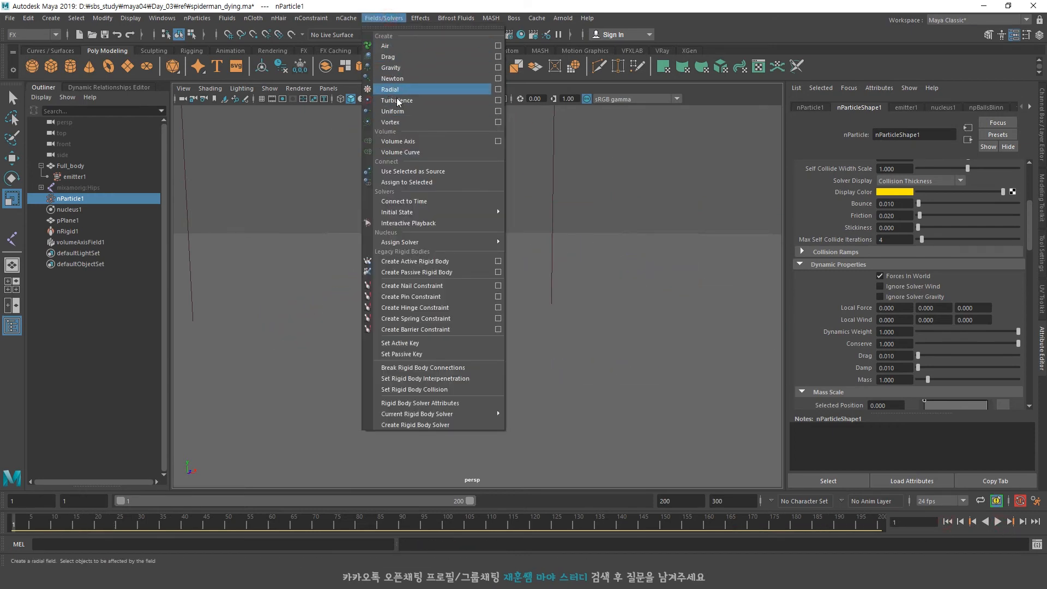
{"action": "left_click", "coordinate": [70, 197]}
{"action": "left_click", "coordinate": [71, 210]}
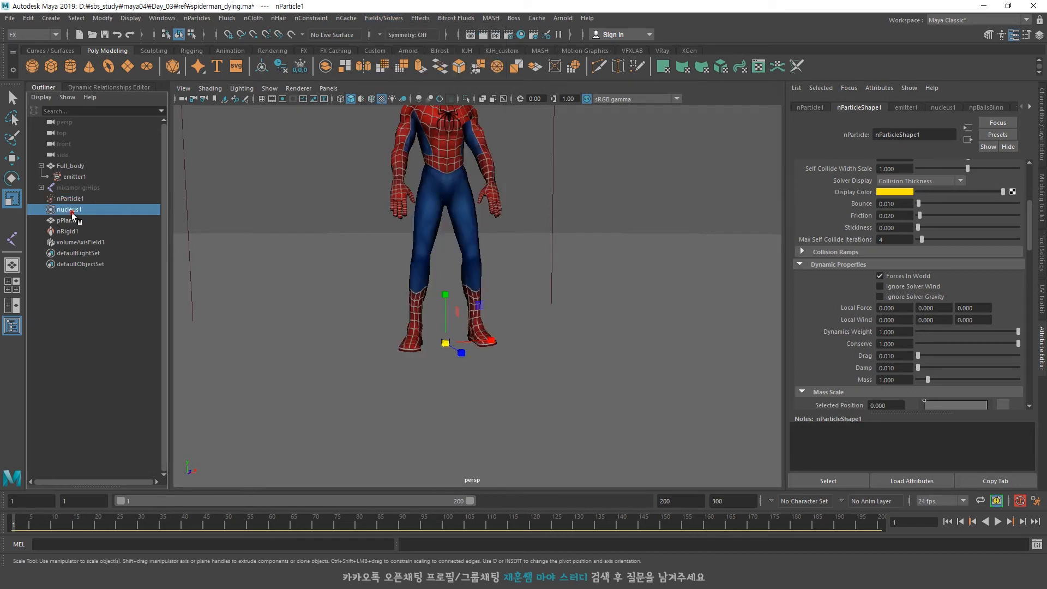
{"action": "left_click", "coordinate": [387, 19]}
{"action": "left_click", "coordinate": [397, 103]}
{"action": "right_click_drag", "start_coordinate": [533, 366], "coordinate": [515, 343], "text": "alt"}
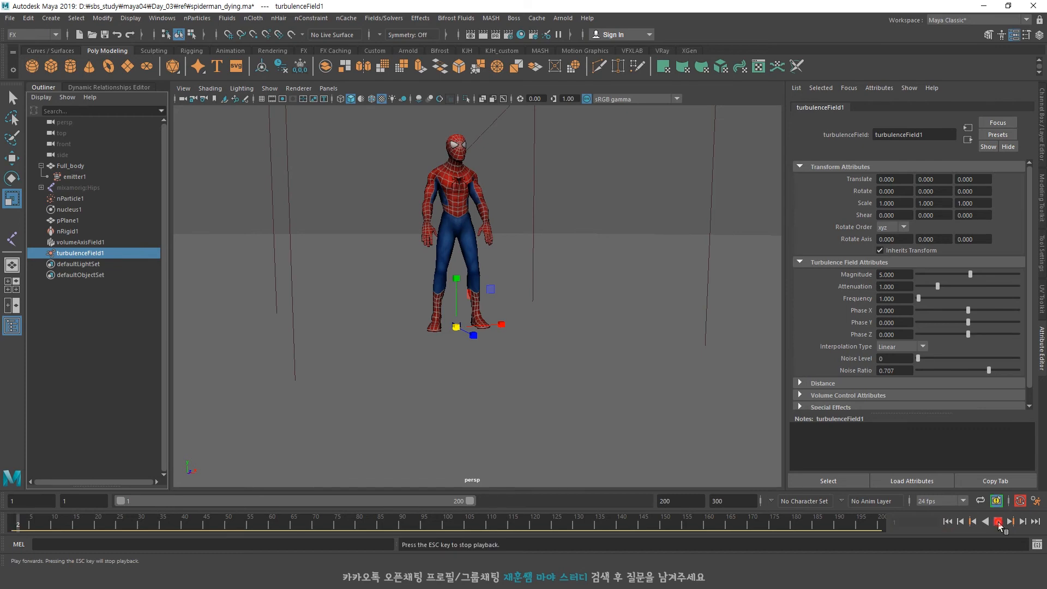
{"action": "left_click", "coordinate": [999, 521]}
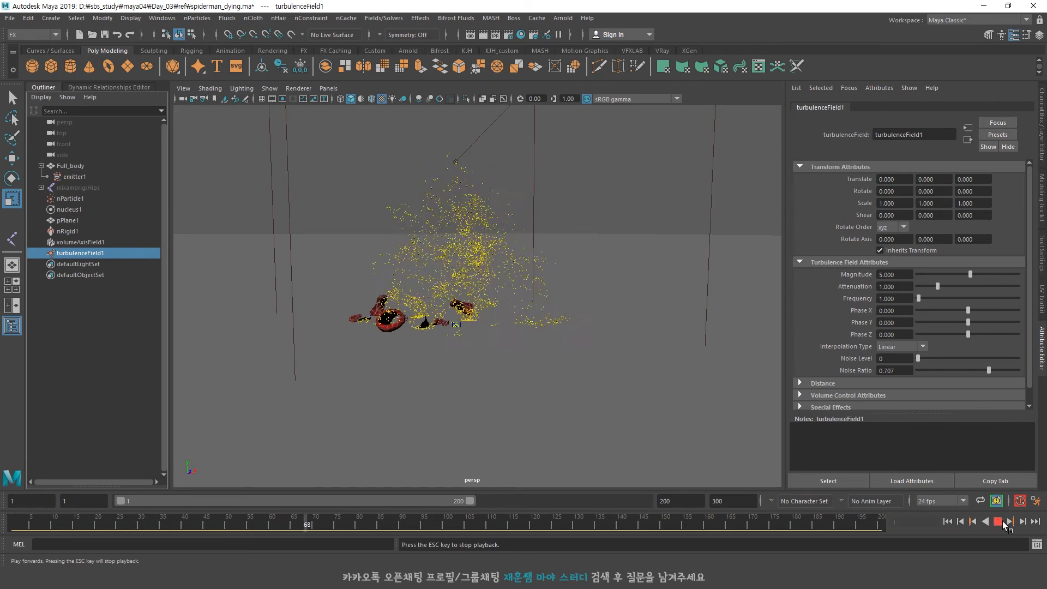
{"action": "left_click", "coordinate": [998, 522]}
Set the turbulence field's Magnitude to 10 and continue playing the simulation.
{"action": "type", "text": "10"}
{"action": "key", "text": "Return"}
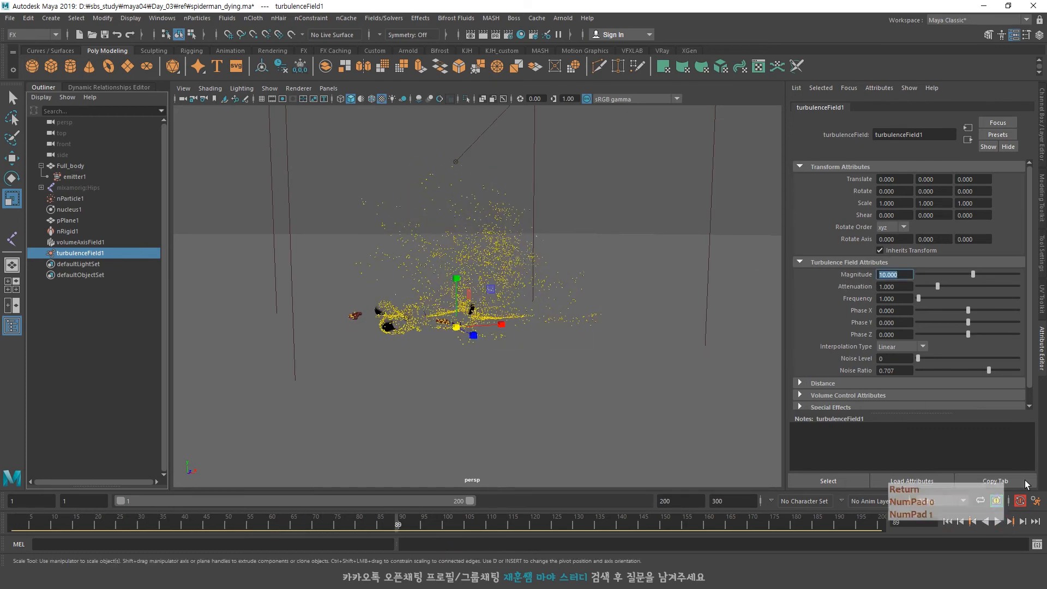
{"action": "left_click", "coordinate": [998, 522]}
{"action": "left_click", "coordinate": [998, 522]}
Raise the turbulence field to about Y 12.3 at the character's waist and replay the simulation from the first frame.
{"action": "key", "text": "w"}
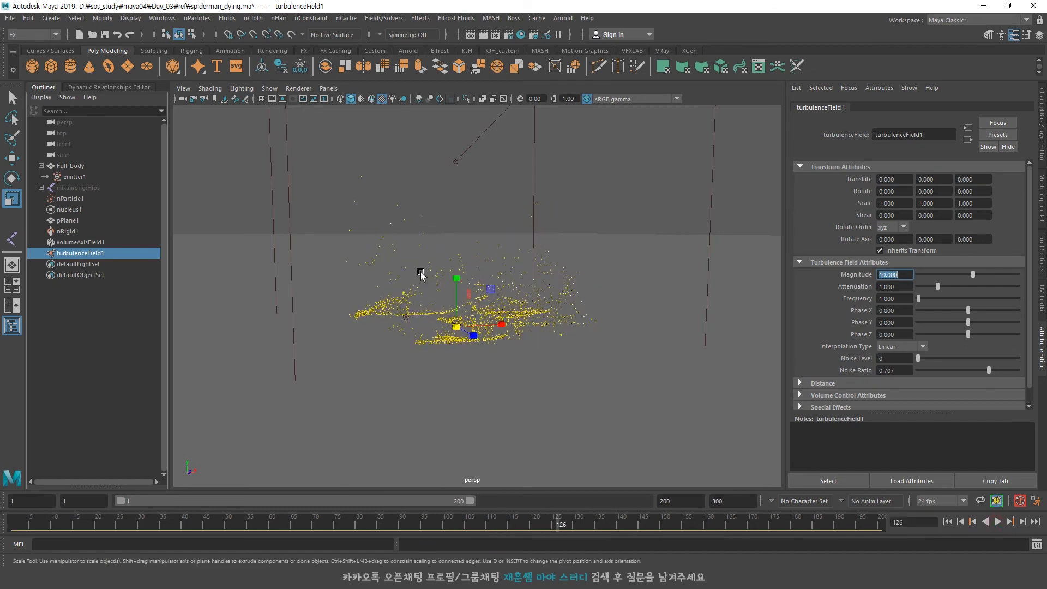
{"action": "key", "text": "ctrl+z"}
{"action": "key", "text": "w"}
{"action": "left_click_drag", "start_coordinate": [457, 281], "coordinate": [457, 206]}
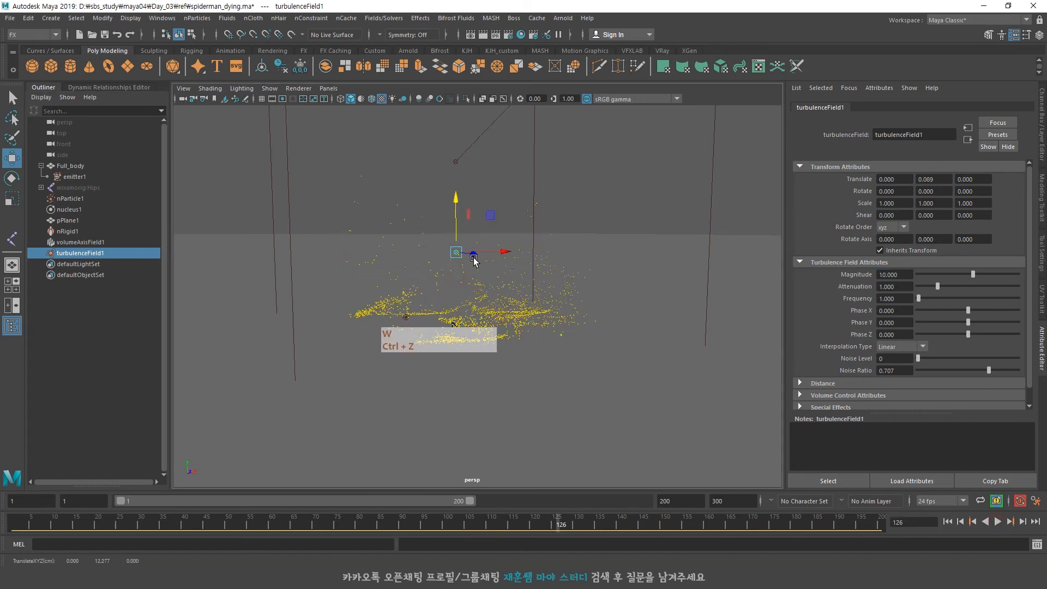
{"action": "key", "text": "w"}
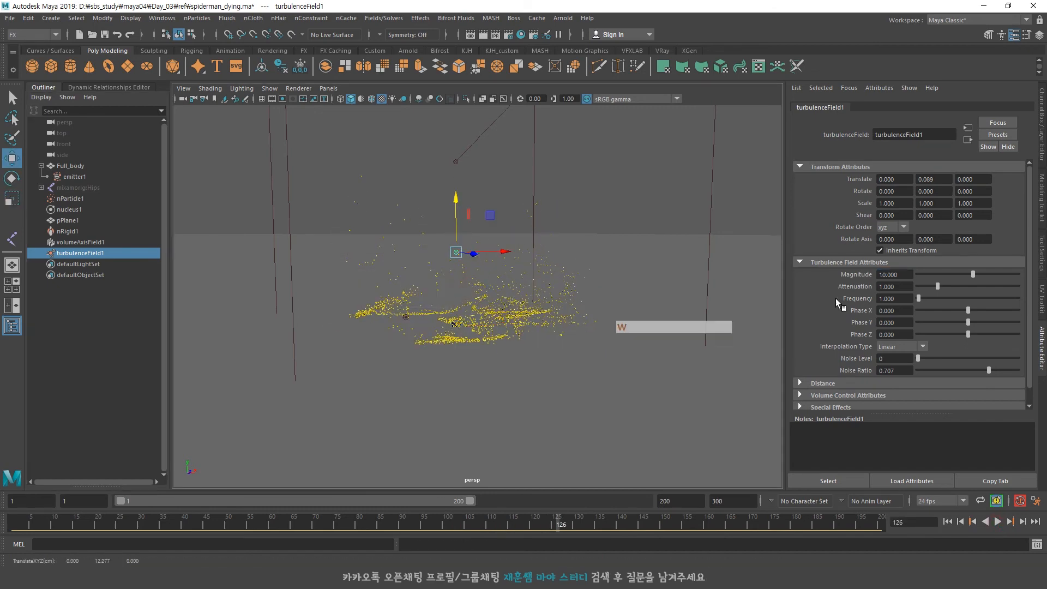
{"action": "left_click", "coordinate": [947, 522]}
{"action": "left_click", "coordinate": [998, 522]}
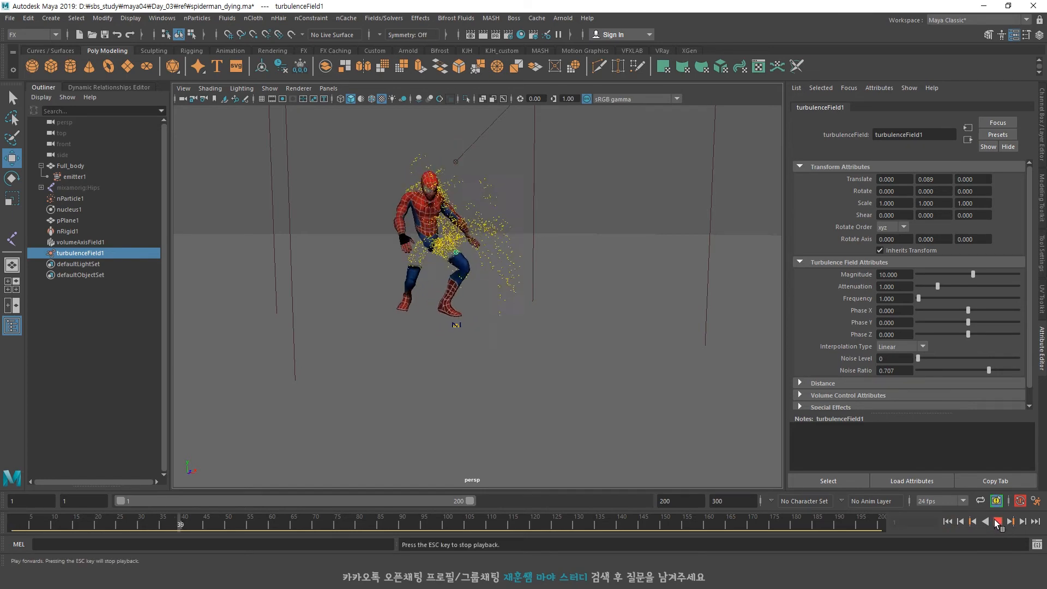
{"action": "left_click", "coordinate": [998, 521]}
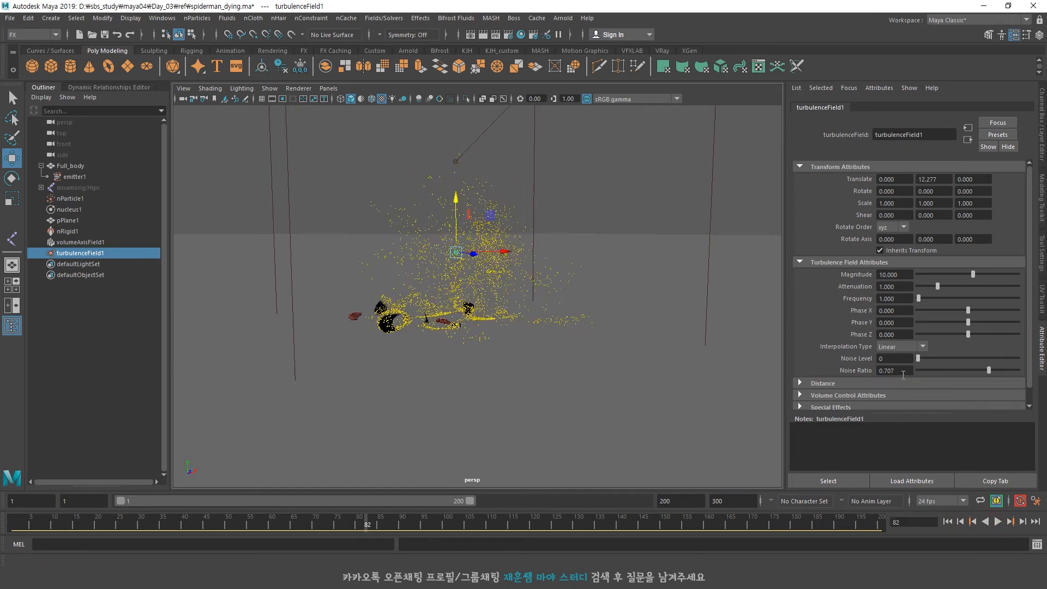
Set the turbulence field's Noise Level to 2 and play the simulation from the first frame.
{"action": "left_click", "coordinate": [947, 522]}
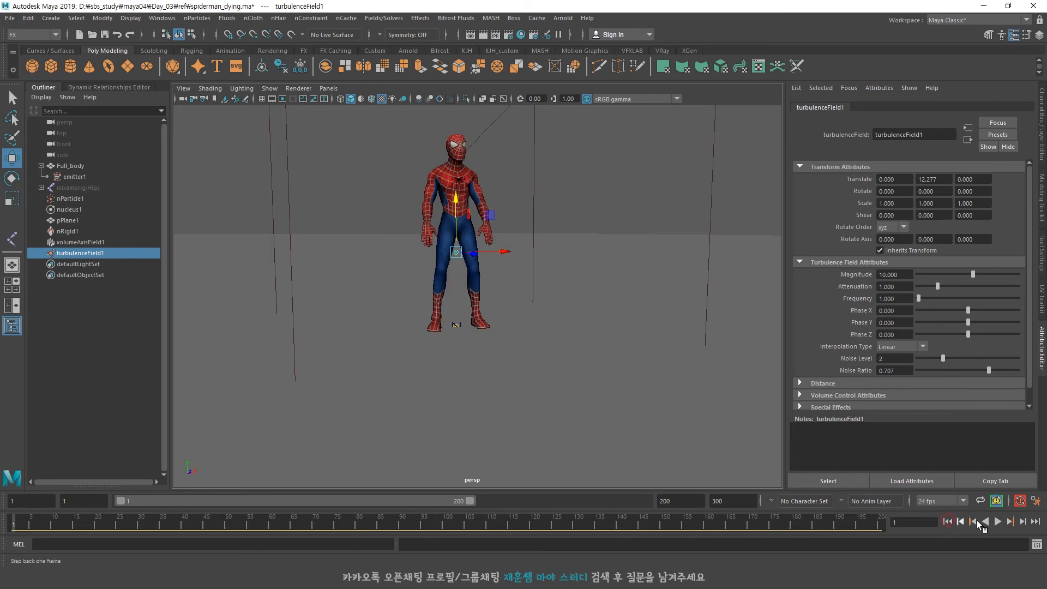
{"action": "left_click", "coordinate": [1000, 522]}
{"action": "left_click", "coordinate": [1002, 522]}
Move the turbulence field to about X -8, Y 7.5, Z -9.1 beside the dissolving character and replay the simulation.
{"action": "left_click_drag", "start_coordinate": [546, 303], "coordinate": [527, 349], "text": "alt"}
{"action": "key", "text": "w"}
{"action": "left_click_drag", "start_coordinate": [501, 249], "coordinate": [457, 300]}
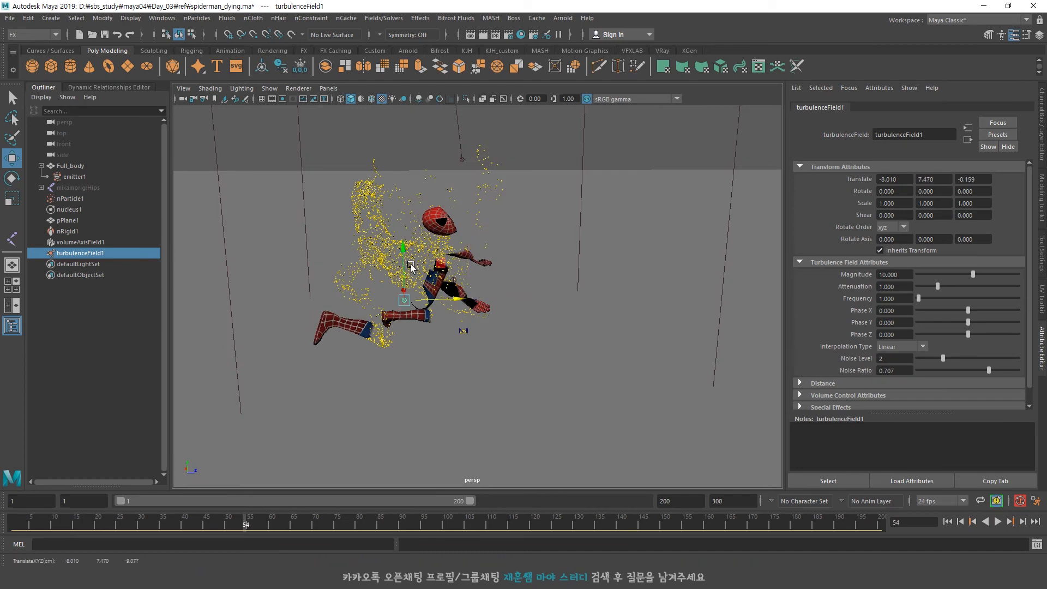
{"action": "left_click_drag", "start_coordinate": [568, 354], "coordinate": [534, 347], "text": "alt"}
{"action": "left_click", "coordinate": [947, 522]}
{"action": "left_click", "coordinate": [998, 521]}
{"action": "left_click_drag", "start_coordinate": [568, 312], "coordinate": [495, 308], "text": "alt"}
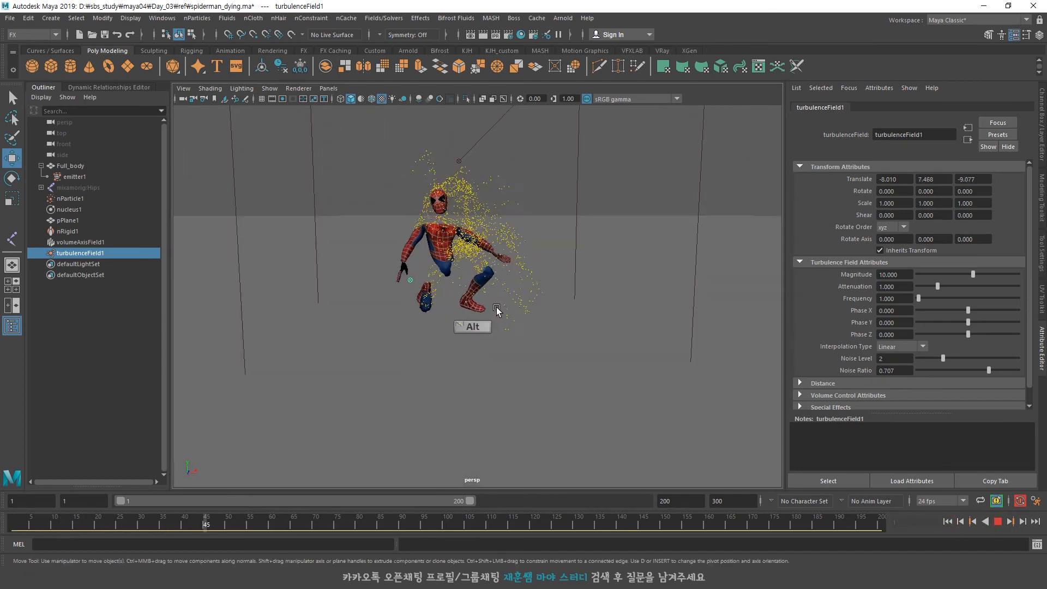
Lower the turbulence field to about Y 6.7, set its Attenuation to 0 and play the simulation.
{"action": "left_click", "coordinate": [998, 521]}
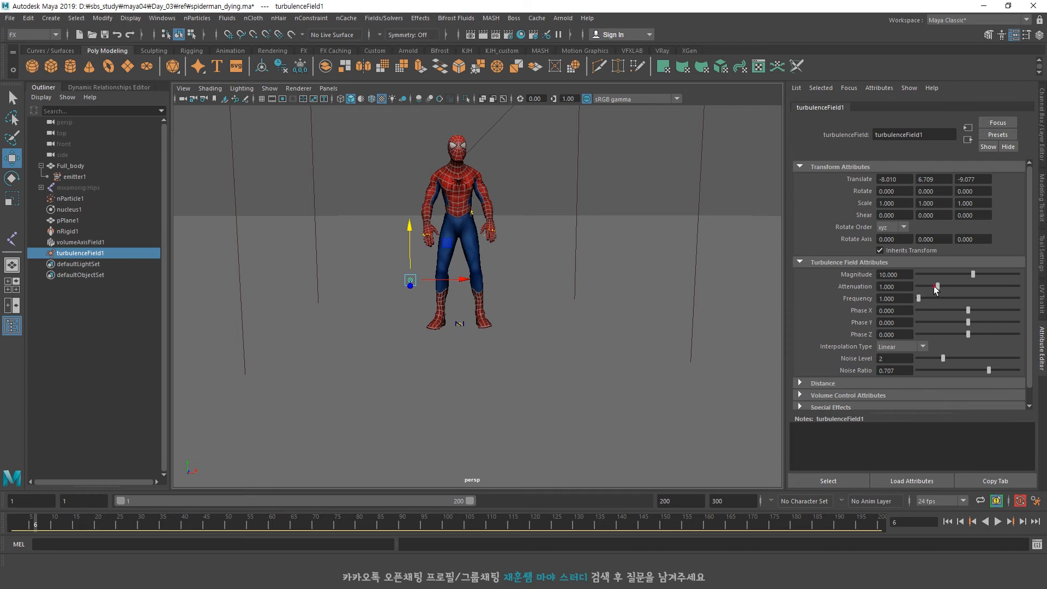
{"action": "left_click", "coordinate": [997, 522]}
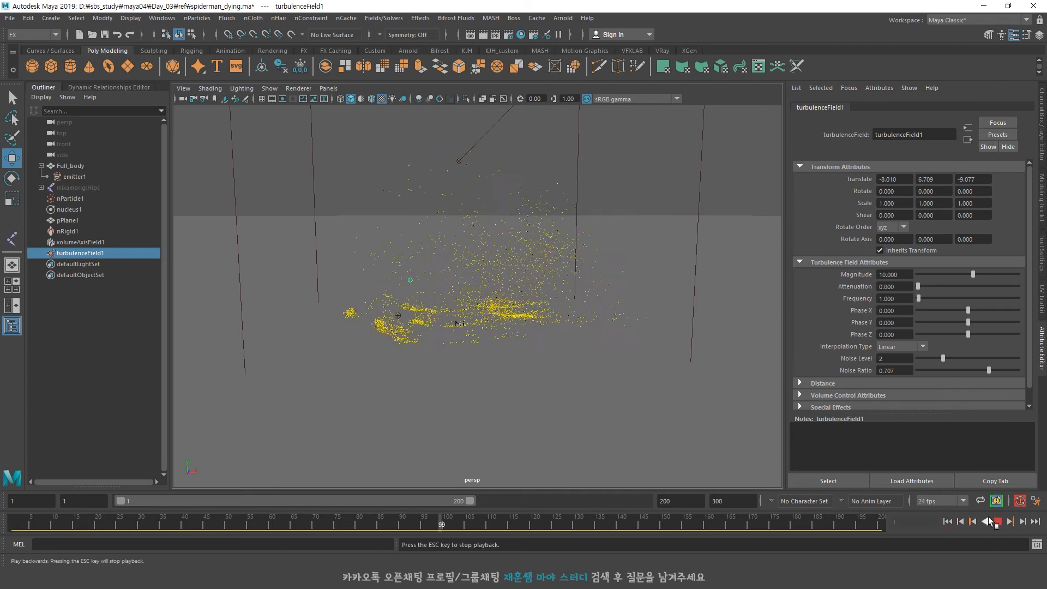
{"action": "left_click", "coordinate": [997, 522]}
Set the turbulence field's Attenuation to 0.1 and Magnitude to 5, and replay the simulation from the first frame.
{"action": "type", "text": "0.1"}
{"action": "key", "text": "Return"}
{"action": "left_click_drag", "start_coordinate": [904, 277], "coordinate": [652, 241]}
{"action": "type", "text": "5"}
{"action": "key", "text": "Return"}
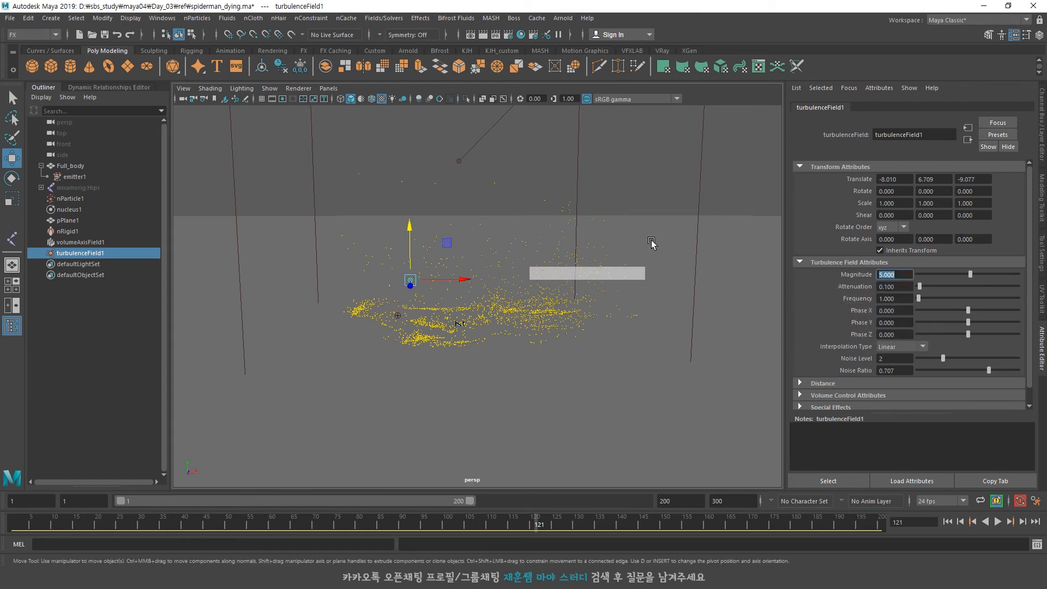
{"action": "left_click", "coordinate": [947, 522]}
{"action": "left_click", "coordinate": [997, 522]}
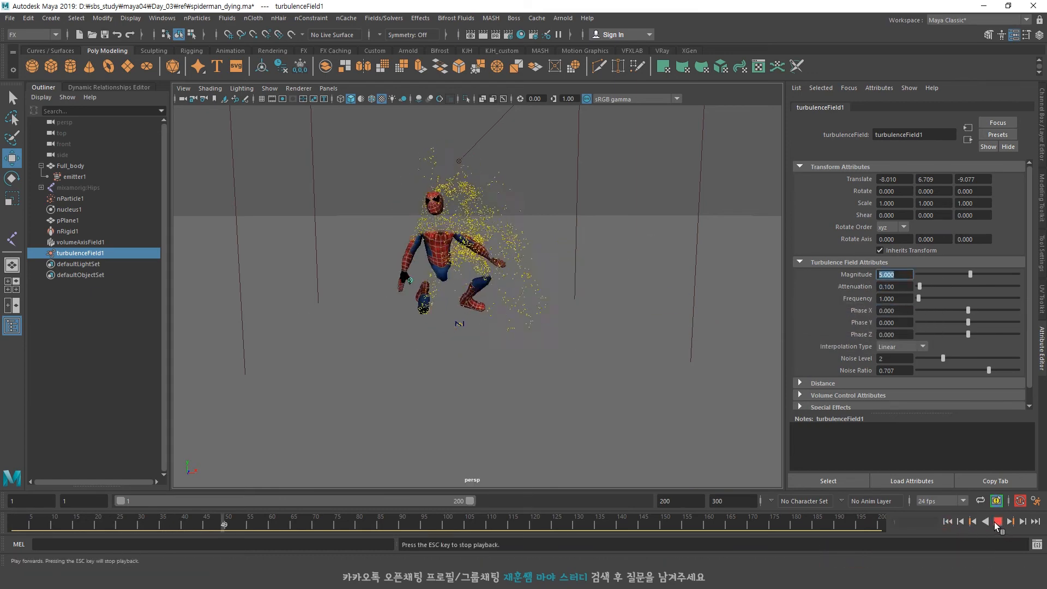
{"action": "left_click", "coordinate": [997, 521]}
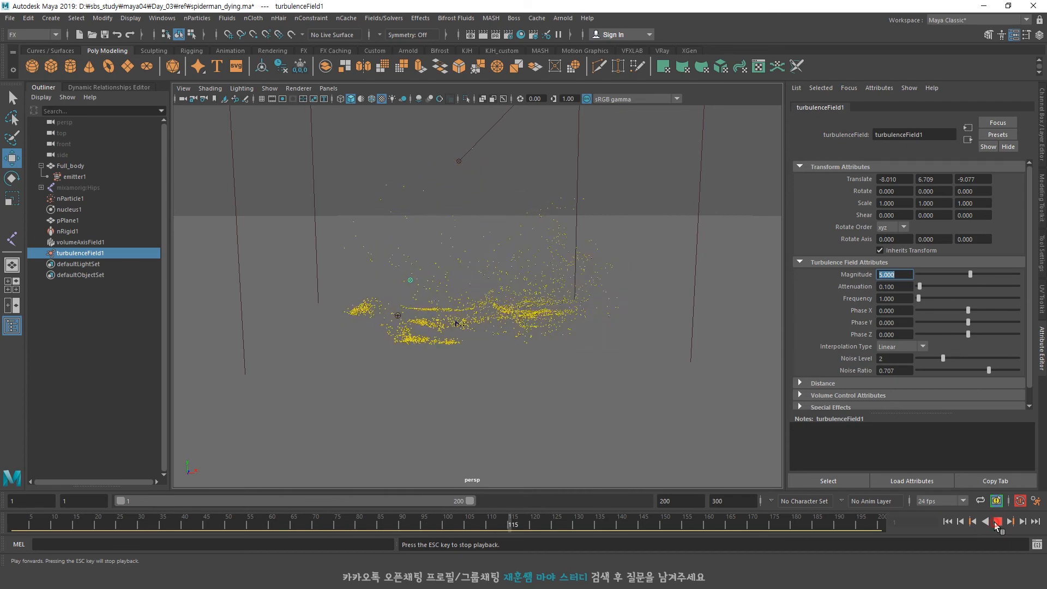
Select the particle emitter, replay the simulation from the first frame and scrub the timeline around frame 102.
{"action": "left_click", "coordinate": [73, 177]}
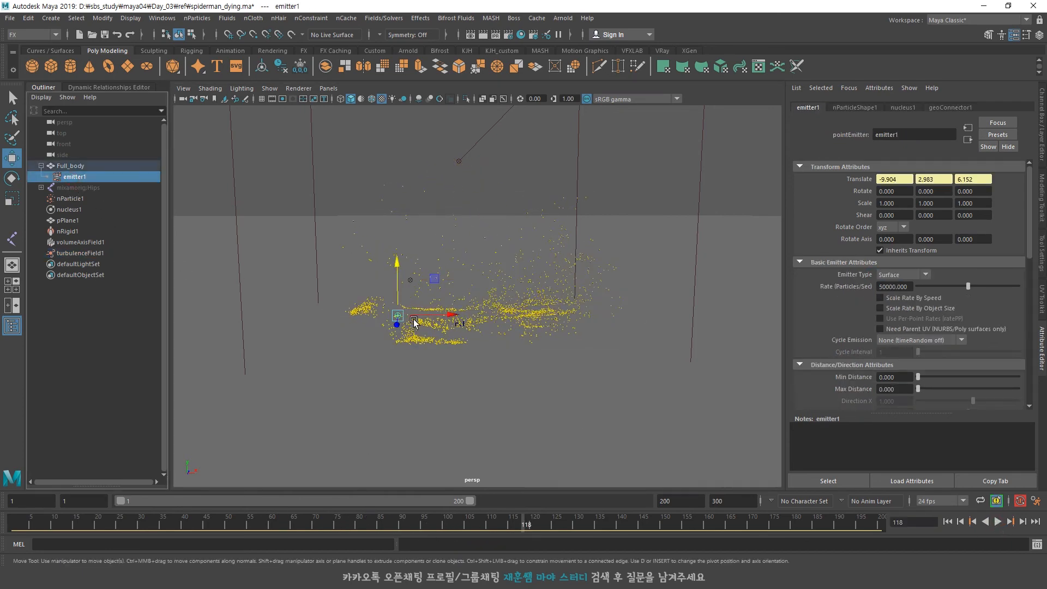
{"action": "left_click_drag", "start_coordinate": [344, 514], "coordinate": [12, 522]}
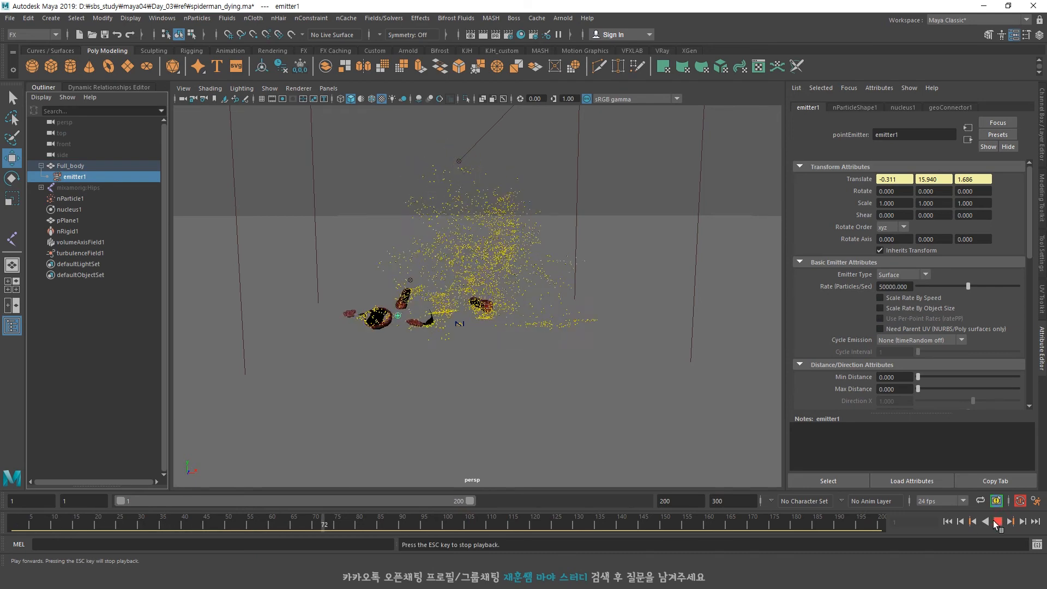
{"action": "left_click", "coordinate": [997, 522]}
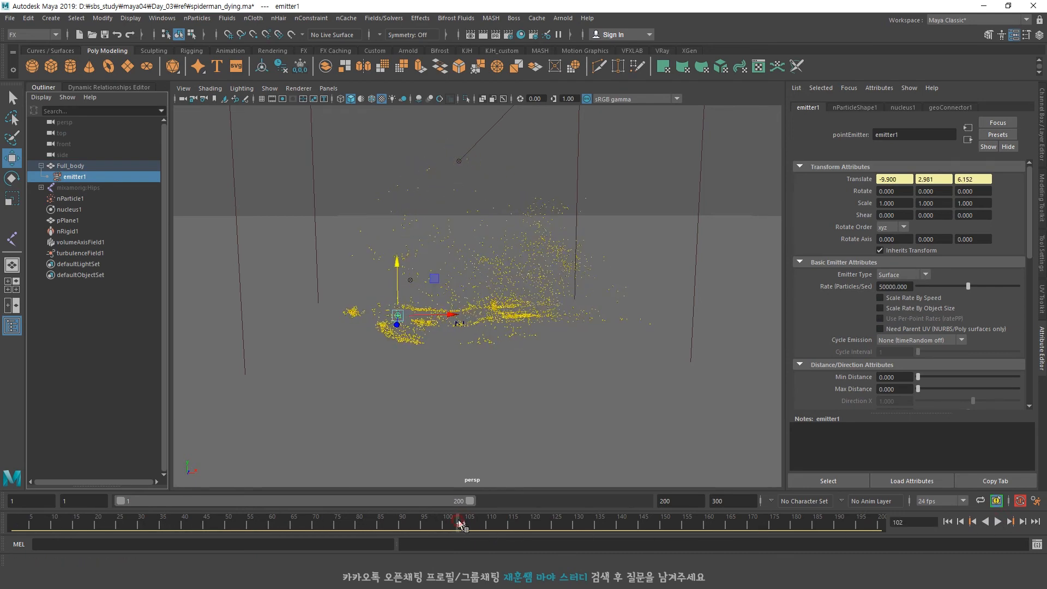
{"action": "mouse_move", "coordinate": [446, 525]}
{"action": "left_mouse_down"}
{"action": "mouse_move", "coordinate": [479, 528]}
{"action": "mouse_move", "coordinate": [466, 528]}
{"action": "left_mouse_up"}
Set the emitter's Rate to 100000 particles per second and replay the simulation from the first frame.
{"action": "right_click", "coordinate": [871, 287]}
{"action": "left_click", "coordinate": [861, 283]}
{"action": "type", "text": "100000"}
{"action": "key", "text": "Return"}
{"action": "left_click", "coordinate": [947, 522]}
{"action": "left_click", "coordinate": [996, 522]}
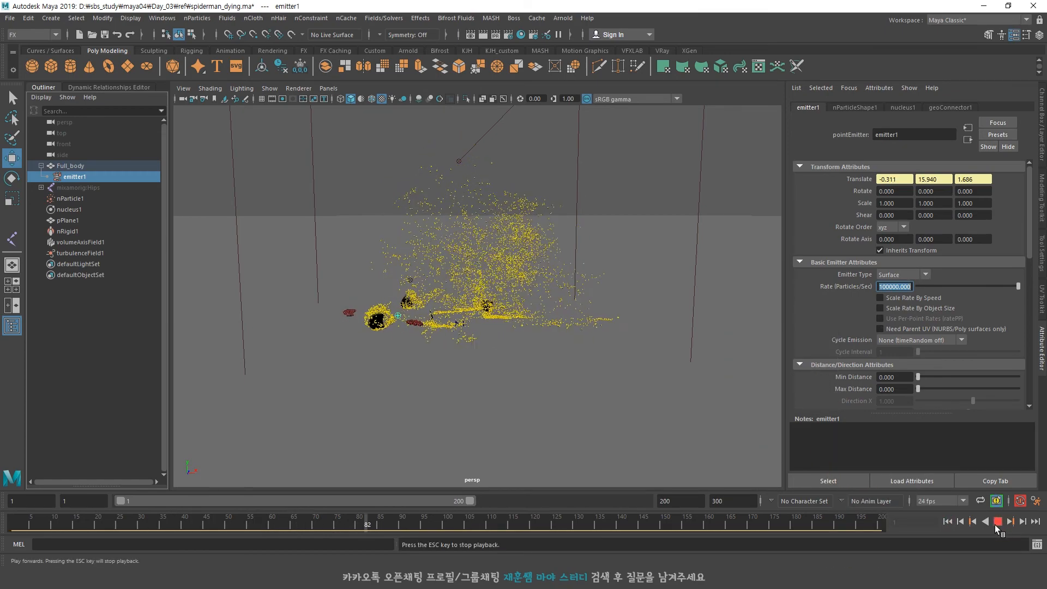
Key the emitter's Rate at 100000 on frame 105 and 0 on frame 106, and replay the simulation from the start.
{"action": "left_click", "coordinate": [996, 522]}
{"action": "left_click_drag", "start_coordinate": [459, 523], "coordinate": [466, 524]}
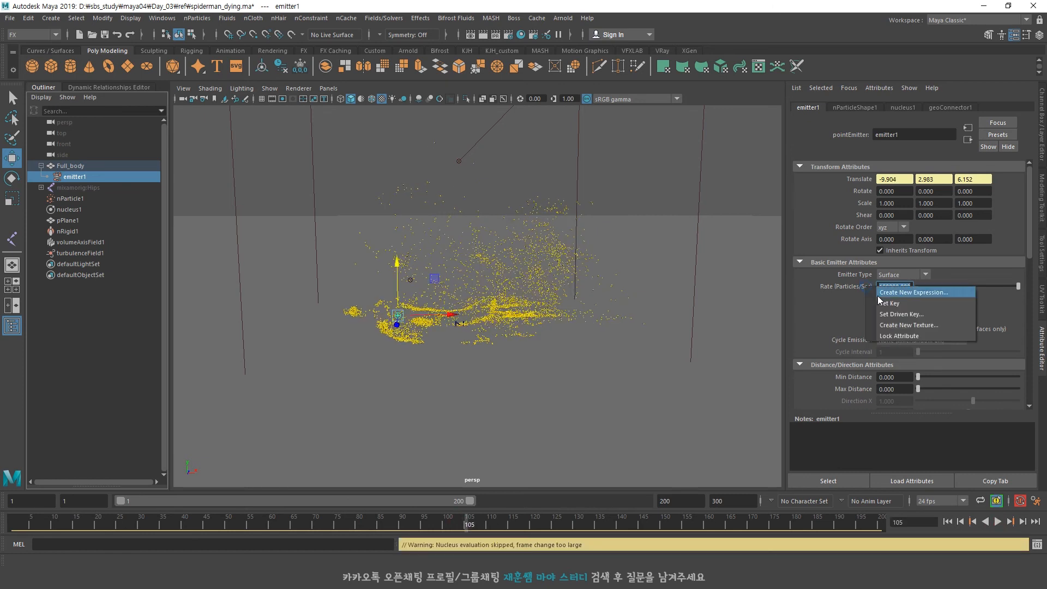
{"action": "left_click", "coordinate": [878, 295]}
{"action": "left_click", "coordinate": [473, 523]}
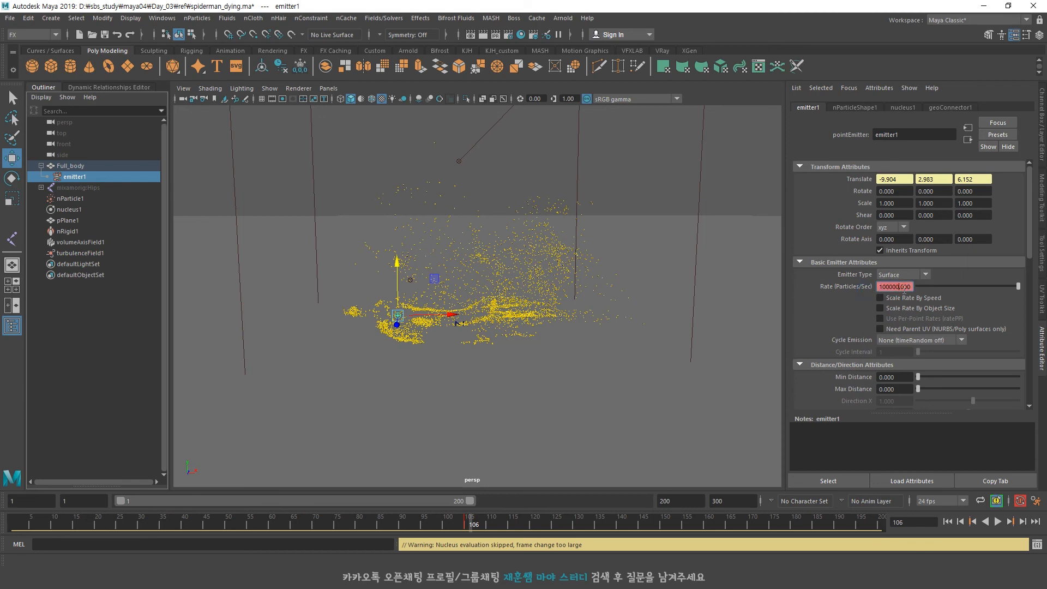
{"action": "type", "text": "0"}
{"action": "key", "text": "Return"}
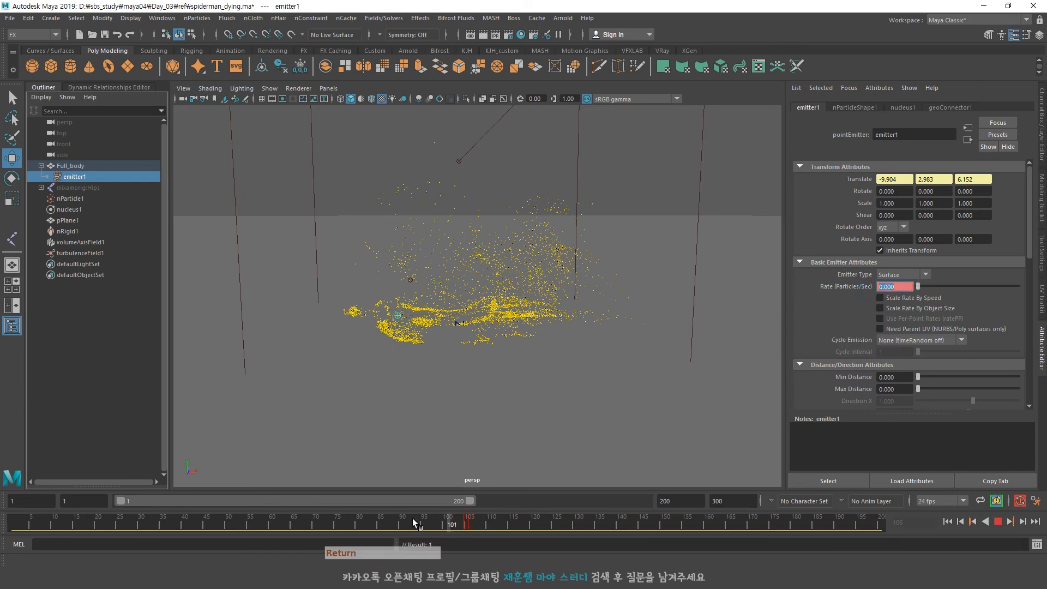
{"action": "left_click_drag", "start_coordinate": [445, 520], "coordinate": [11, 521]}
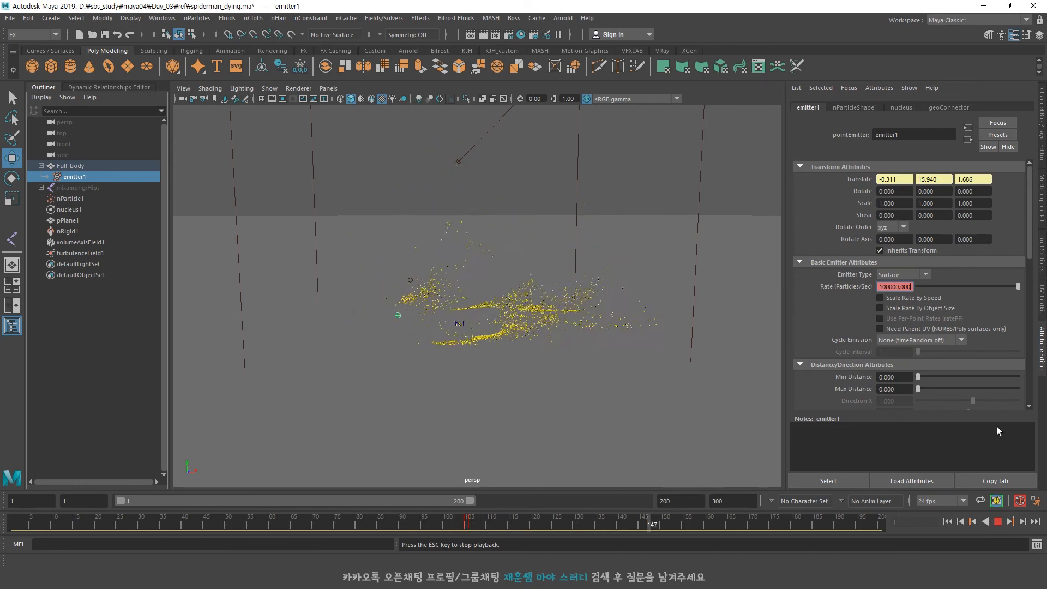
{"action": "left_click", "coordinate": [1000, 523]}
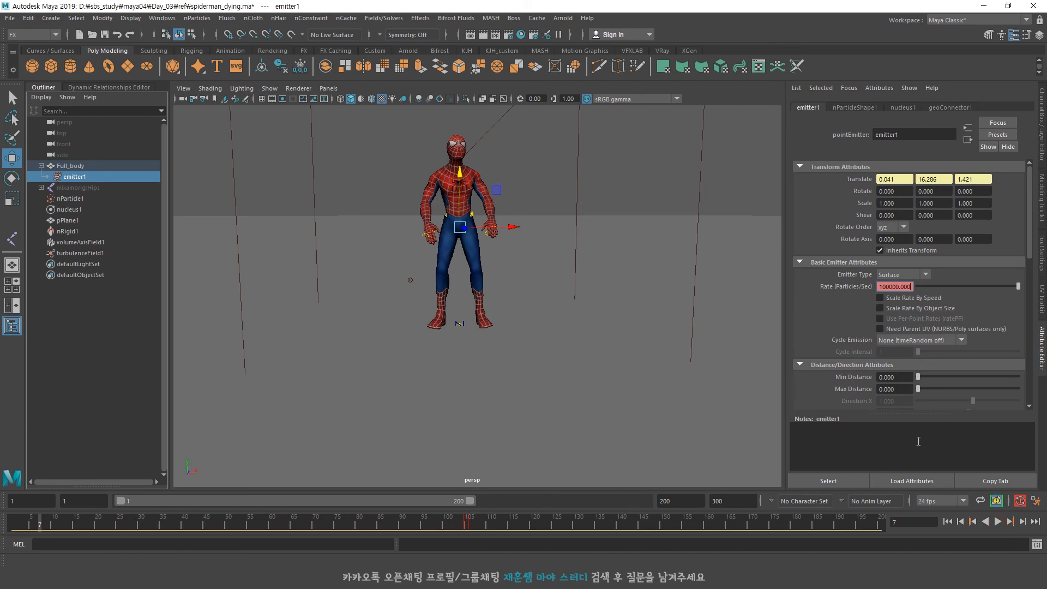
Set the ground collider nRigid1's Bounce to 0.02 and Friction to 0.5, and play the simulation.
{"action": "left_click_drag", "start_coordinate": [524, 245], "coordinate": [578, 327], "text": "alt"}
{"action": "left_click", "coordinate": [234, 139]}
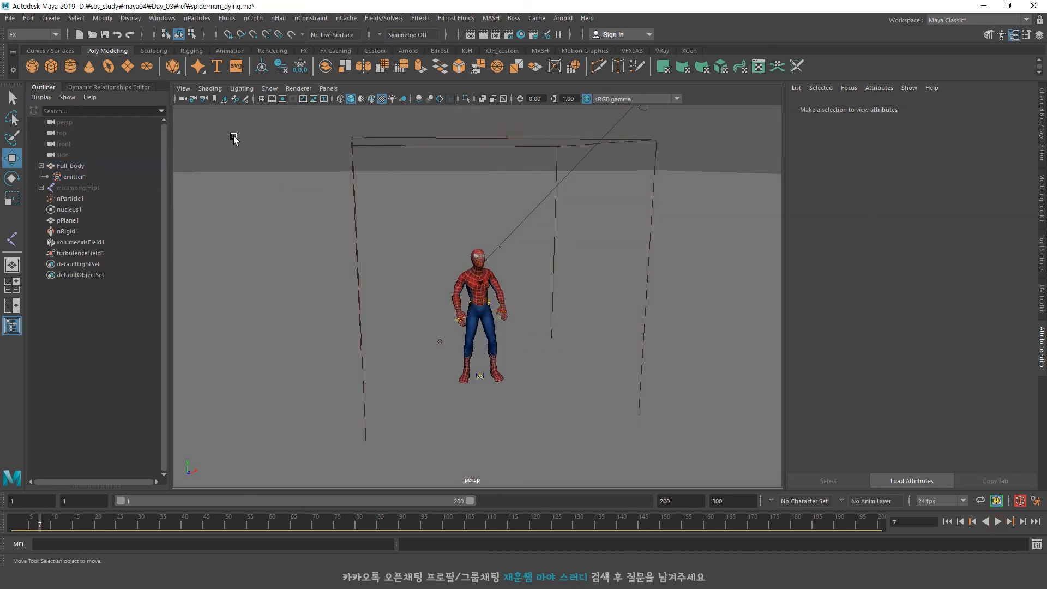
{"action": "left_click", "coordinate": [72, 177]}
{"action": "left_click", "coordinate": [71, 231]}
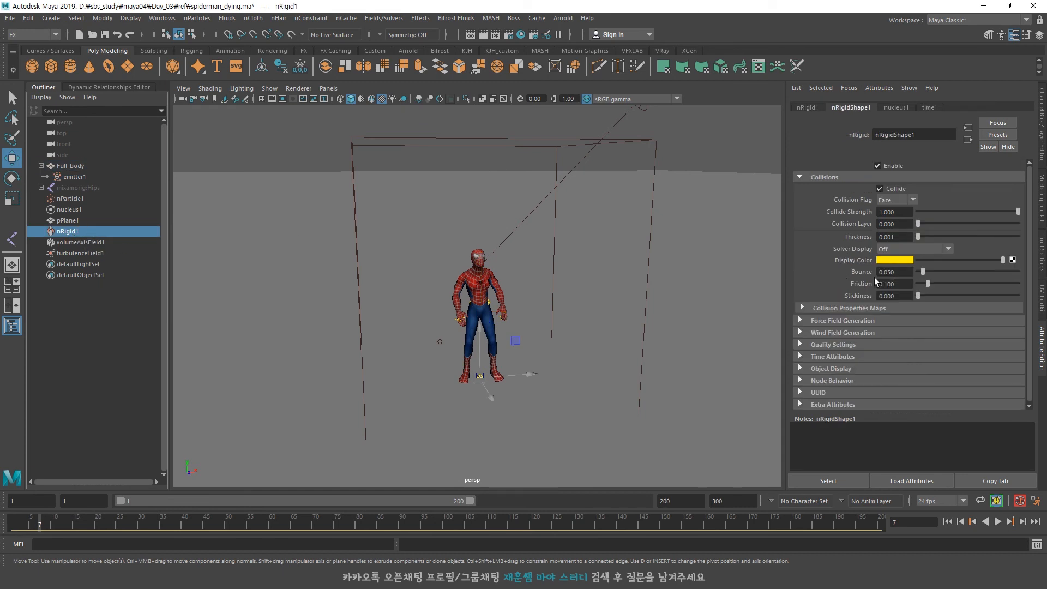
{"action": "type", "text": "0.02"}
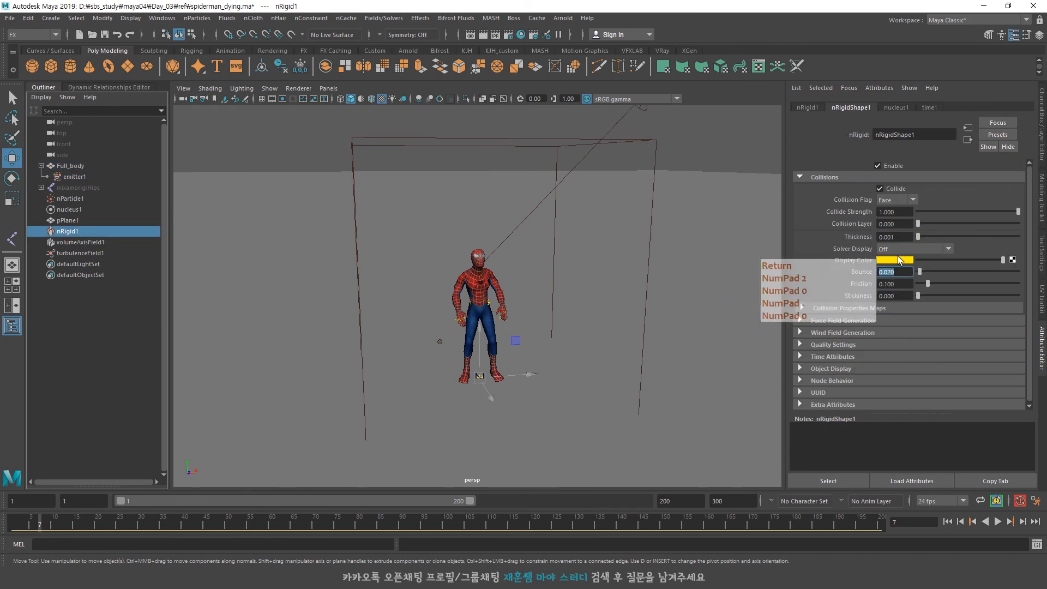
{"action": "key", "text": "Return"}
{"action": "type", "text": "0.5"}
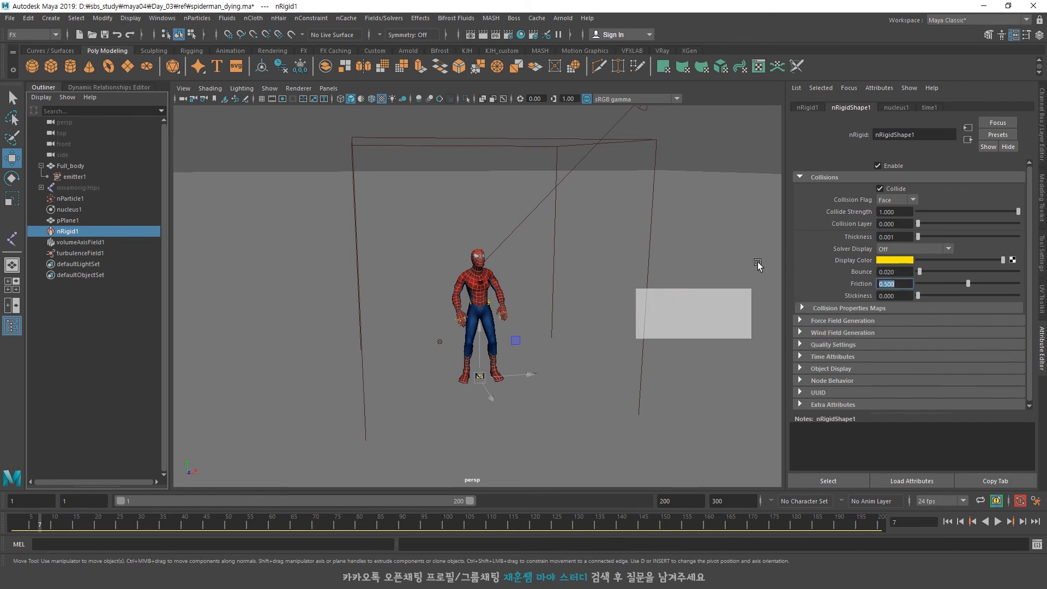
{"action": "key", "text": "Return"}
{"action": "left_click", "coordinate": [998, 521]}
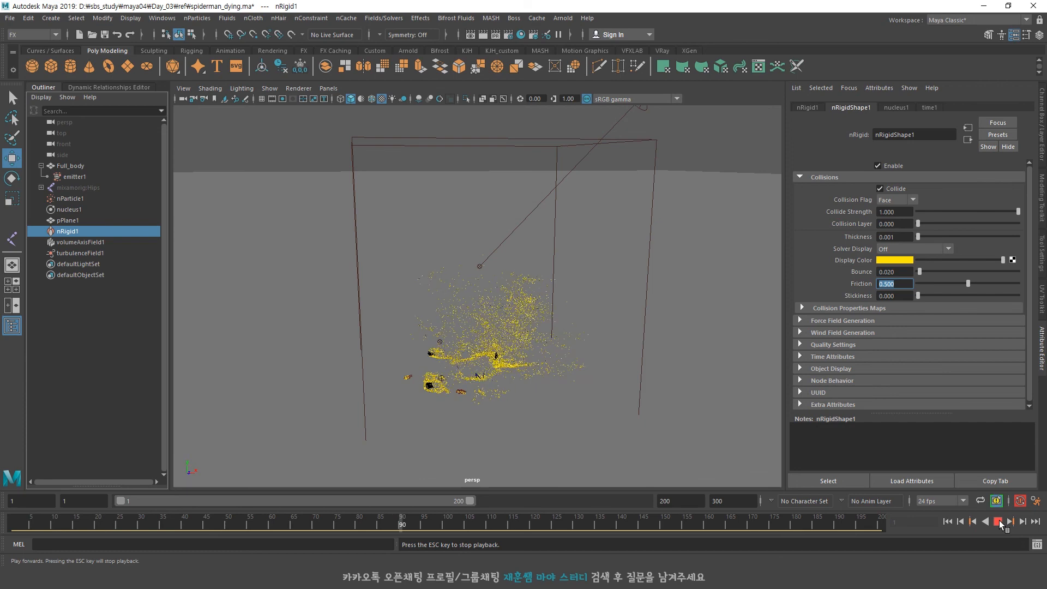
Try a Friction of 1 on nRigid1, set it to 0.9 and replay the simulation from the first frame.
{"action": "type", "text": "1"}
{"action": "key", "text": "Return"}
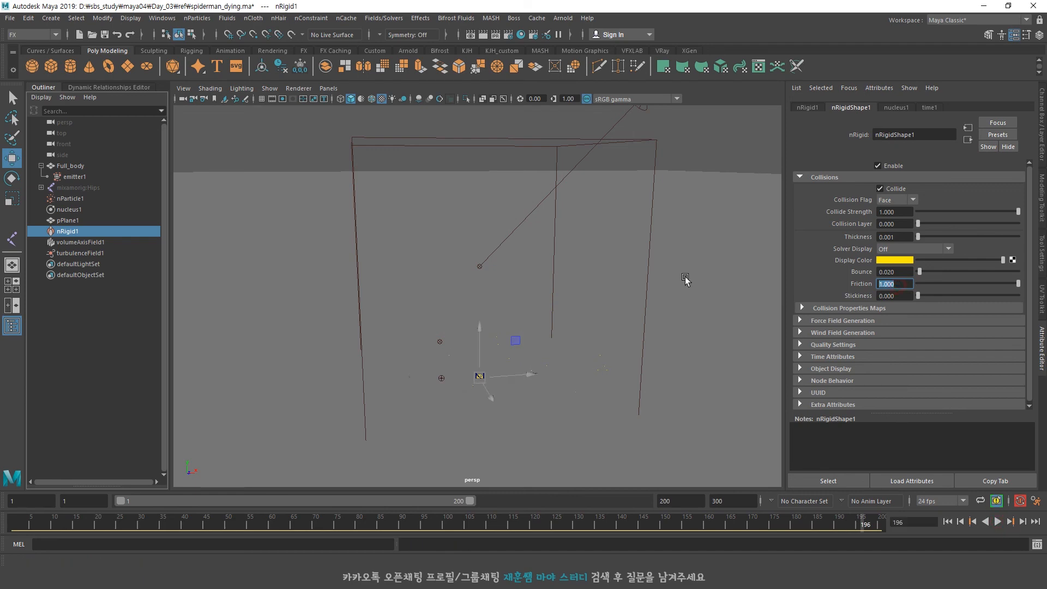
{"action": "type", "text": "0.9"}
{"action": "key", "text": "Return"}
{"action": "left_click", "coordinate": [948, 522]}
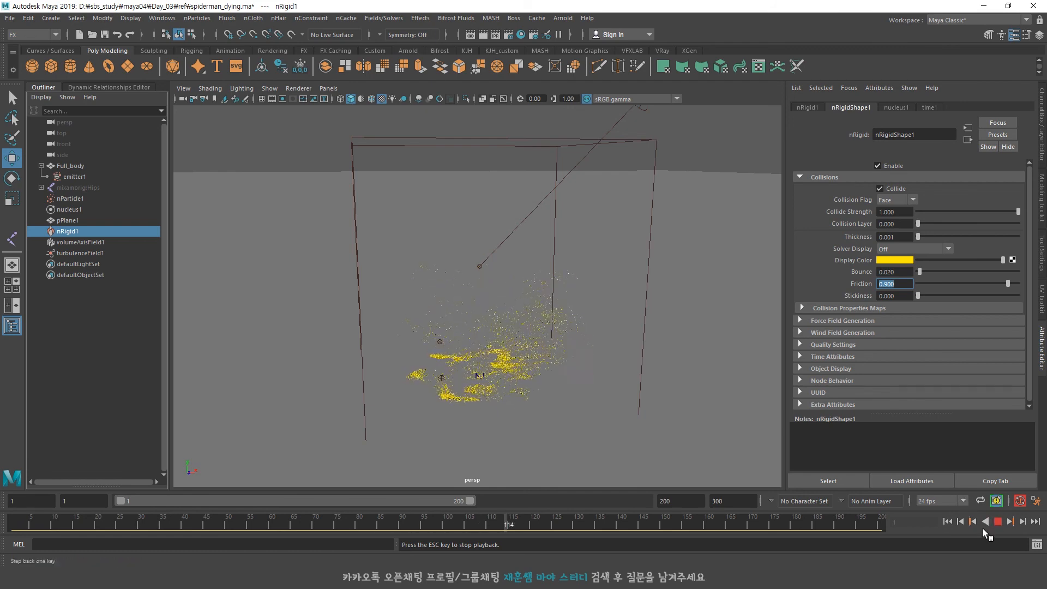
{"action": "left_click", "coordinate": [947, 521]}
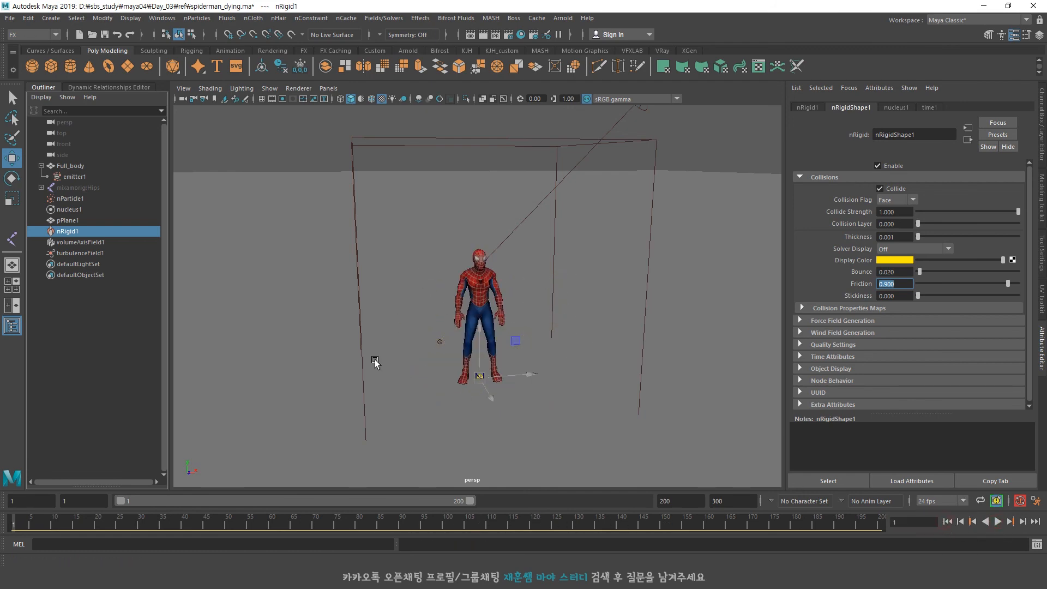
Play the simulation with nParticle1 selected, stop at frame 94 and set the particle Radius to 0.03.
{"action": "left_click_drag", "start_coordinate": [483, 364], "coordinate": [615, 342], "text": "alt"}
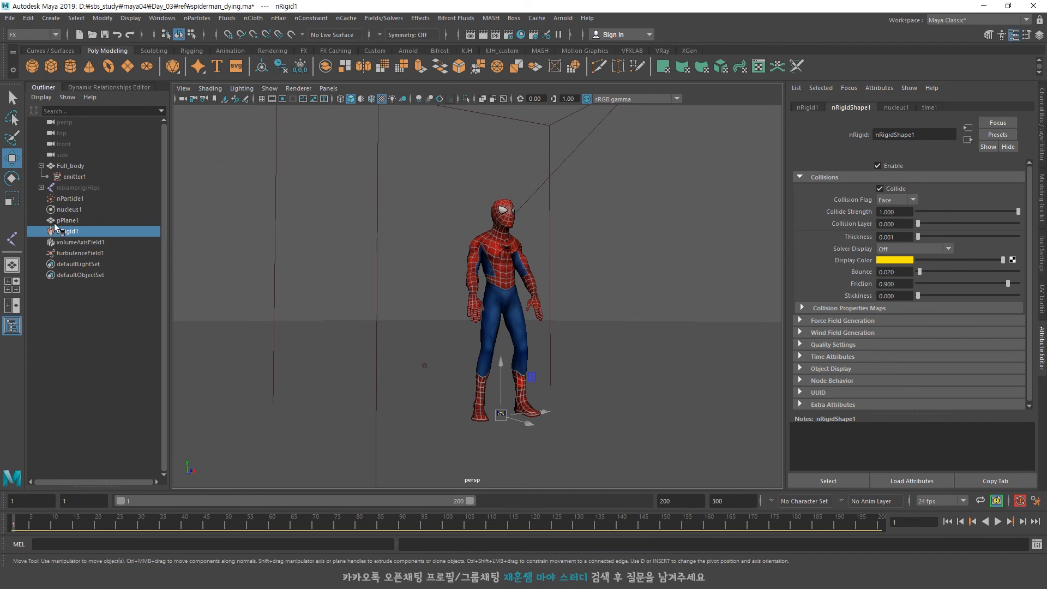
{"action": "left_click", "coordinate": [92, 201]}
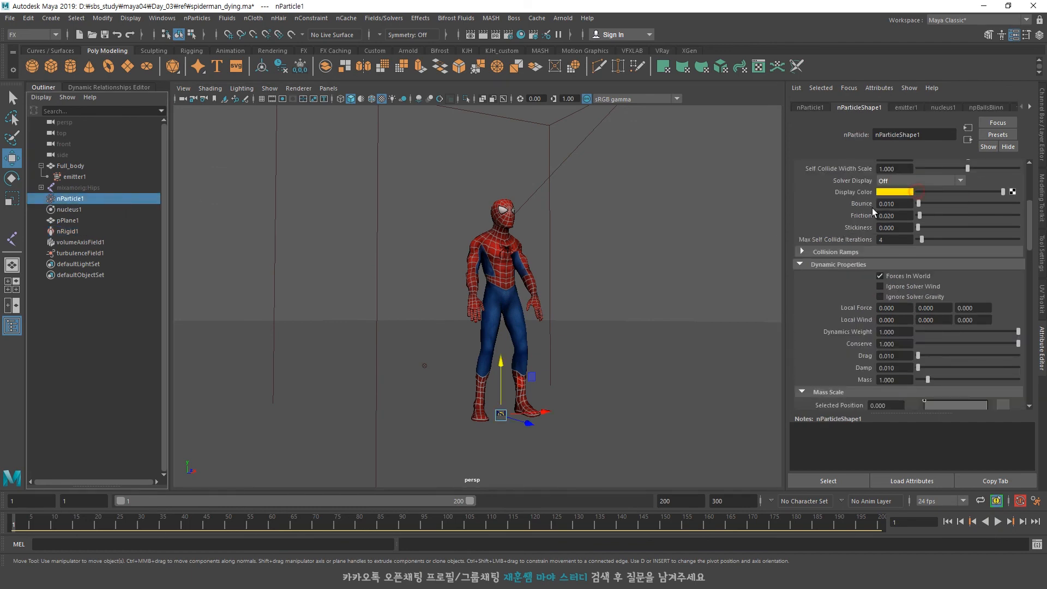
{"action": "left_click_drag", "start_coordinate": [654, 312], "coordinate": [604, 341], "text": "alt"}
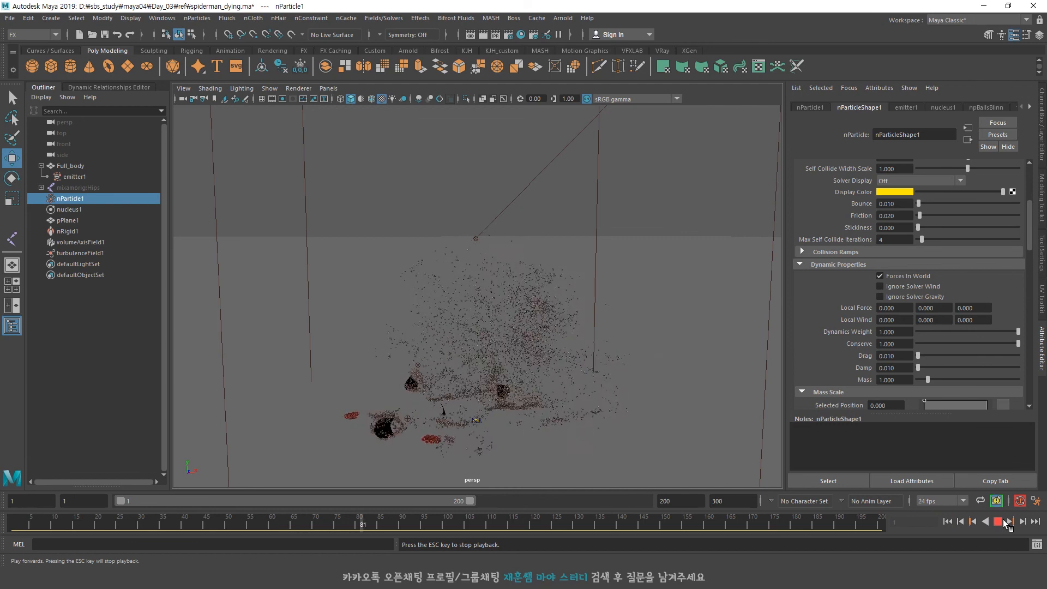
{"action": "left_click", "coordinate": [1002, 522]}
{"action": "scroll", "coordinate": [899, 217], "scroll_direction": "up", "scroll_amount": 4}
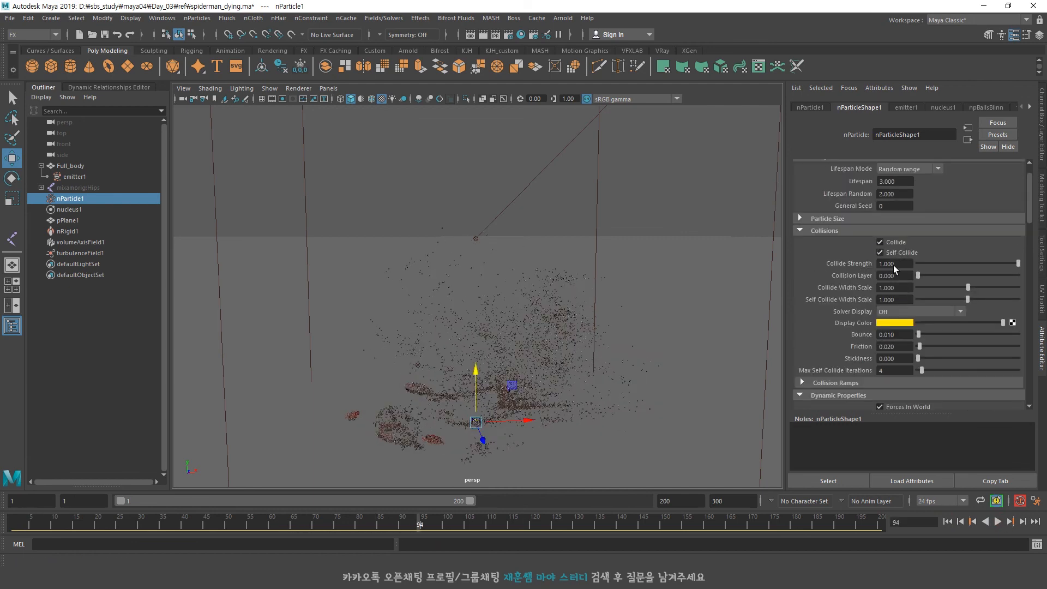
{"action": "scroll", "coordinate": [889, 262], "scroll_direction": "up", "scroll_amount": 1}
{"action": "left_click", "coordinate": [852, 250]}
{"action": "type", "text": "0.05"}
{"action": "key", "text": "Return"}
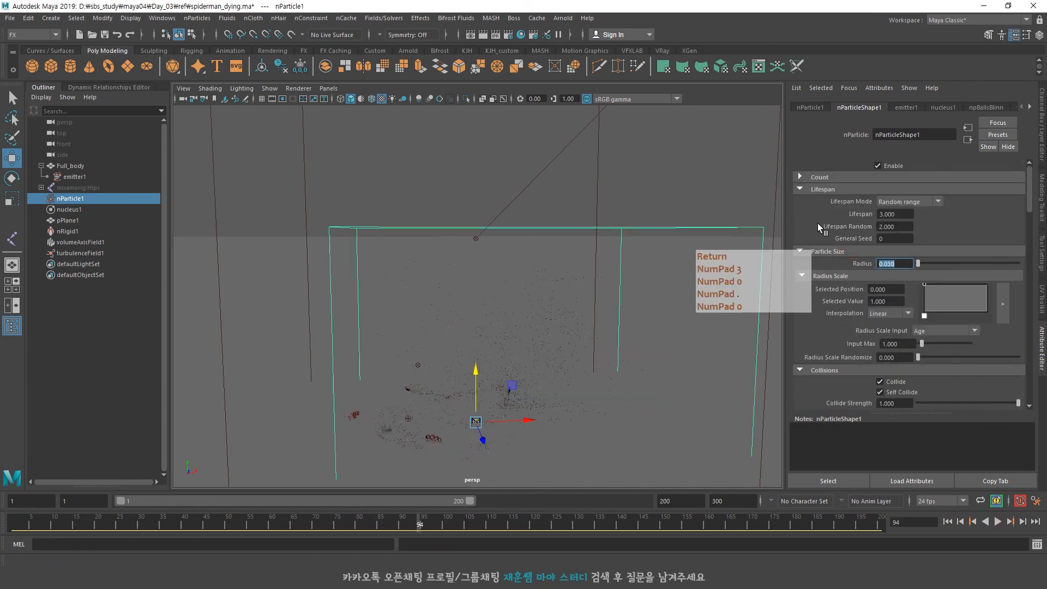
Change the emitter's keyed Rate at frame 105 to 500000 and replay the simulation from the first frame.
{"action": "right_click_drag", "start_coordinate": [468, 381], "coordinate": [559, 424], "text": "alt"}
{"action": "middle_click_drag", "start_coordinate": [556, 436], "coordinate": [504, 352], "text": "alt"}
{"action": "left_click_drag", "start_coordinate": [504, 352], "coordinate": [542, 320], "text": "alt"}
{"action": "right_click_drag", "start_coordinate": [541, 319], "coordinate": [401, 332], "text": "alt"}
{"action": "left_click_drag", "start_coordinate": [498, 323], "coordinate": [539, 349], "text": "alt"}
{"action": "left_click", "coordinate": [66, 178]}
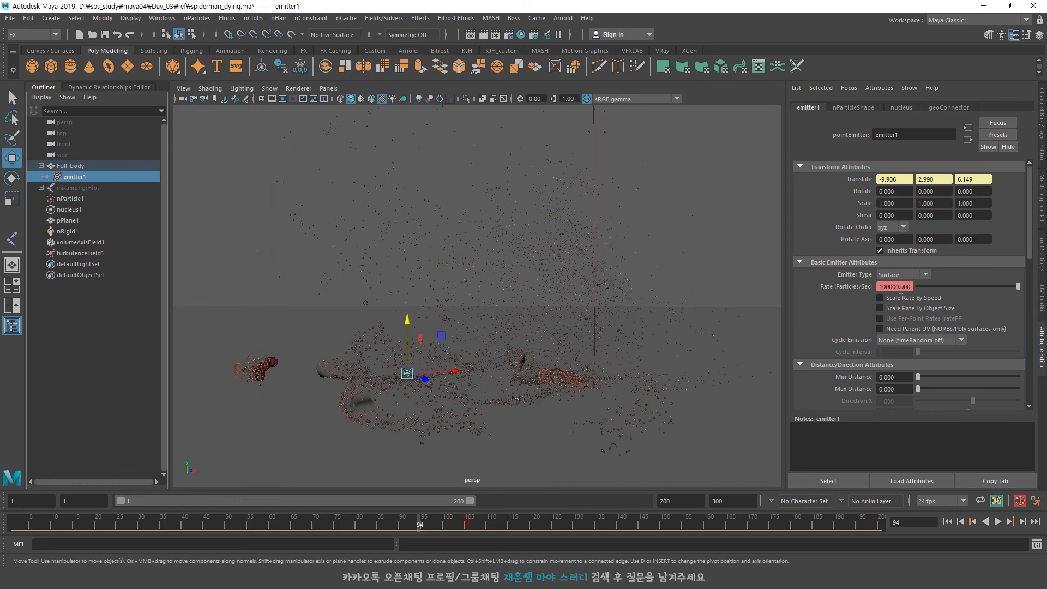
{"action": "left_click", "coordinate": [474, 523]}
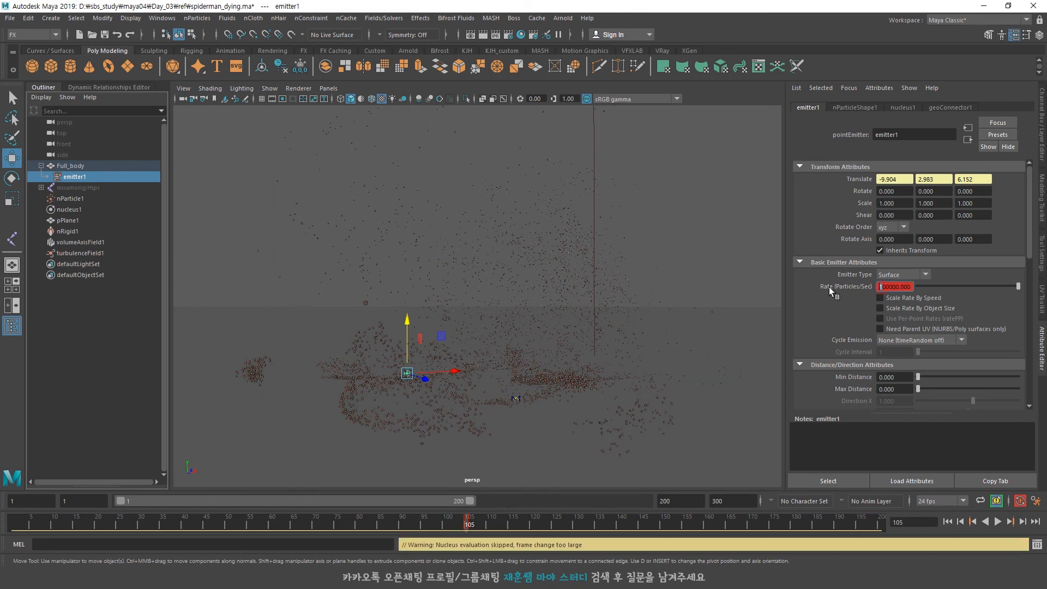
{"action": "type", "text": "5"}
{"action": "key", "text": "Return"}
{"action": "left_click", "coordinate": [948, 521]}
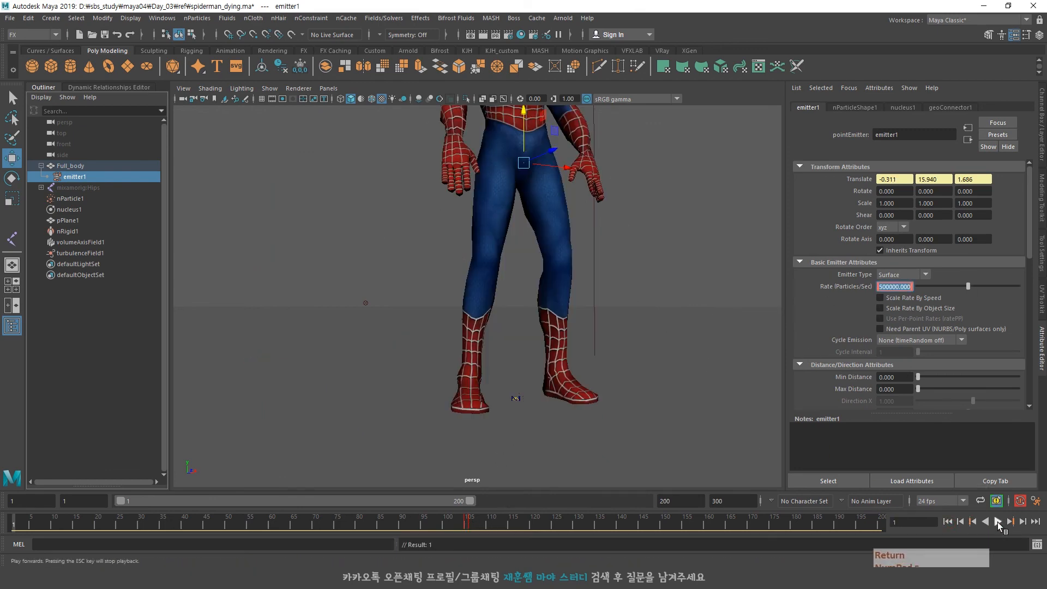
{"action": "left_click", "coordinate": [997, 521]}
{"action": "right_click_drag", "start_coordinate": [611, 377], "coordinate": [562, 352], "text": "alt"}
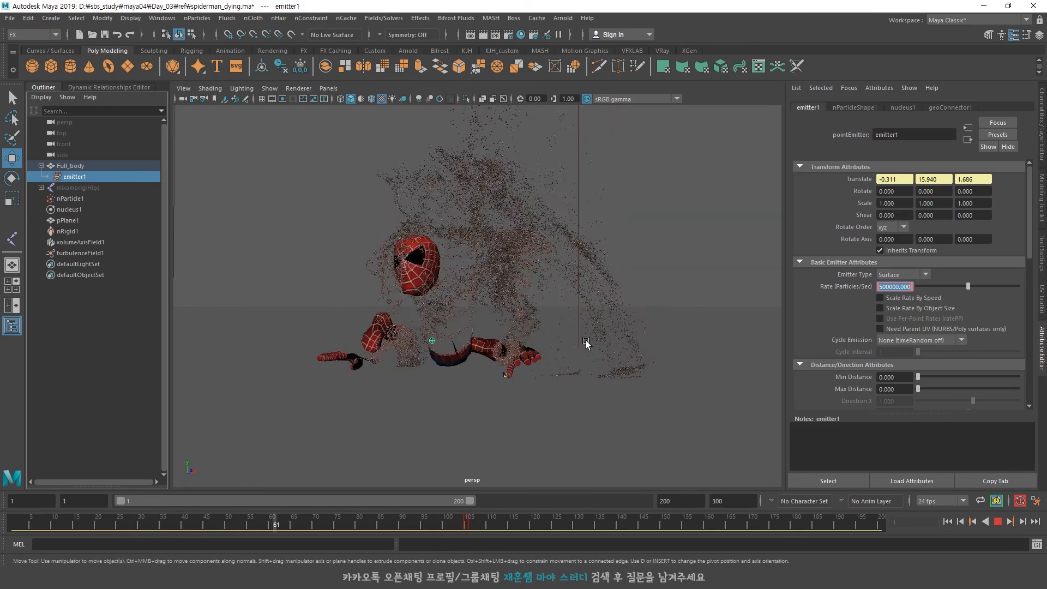